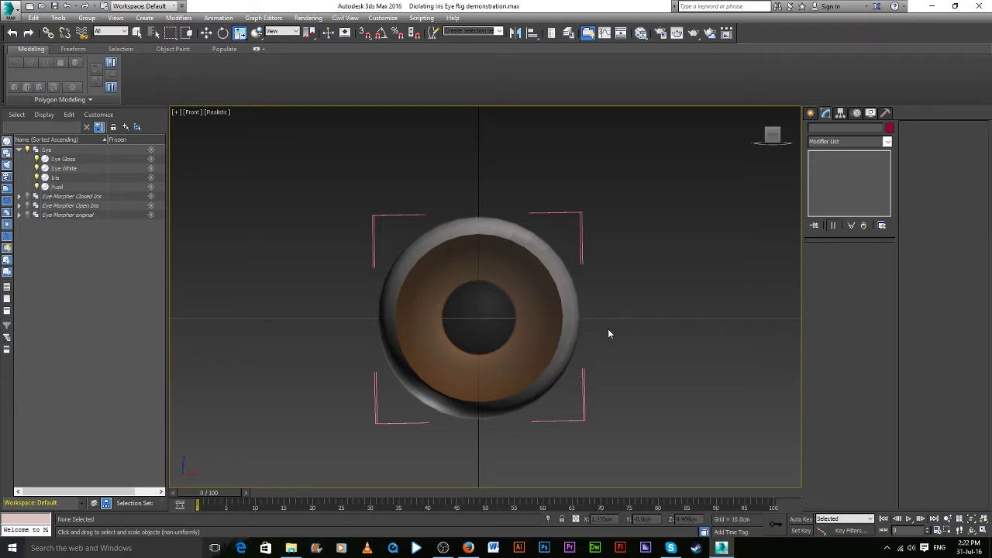
# Select the Eye Gloss object and turn on Edged Faces (F4) to show its polygon edges
pyautogui.click(560, 333)
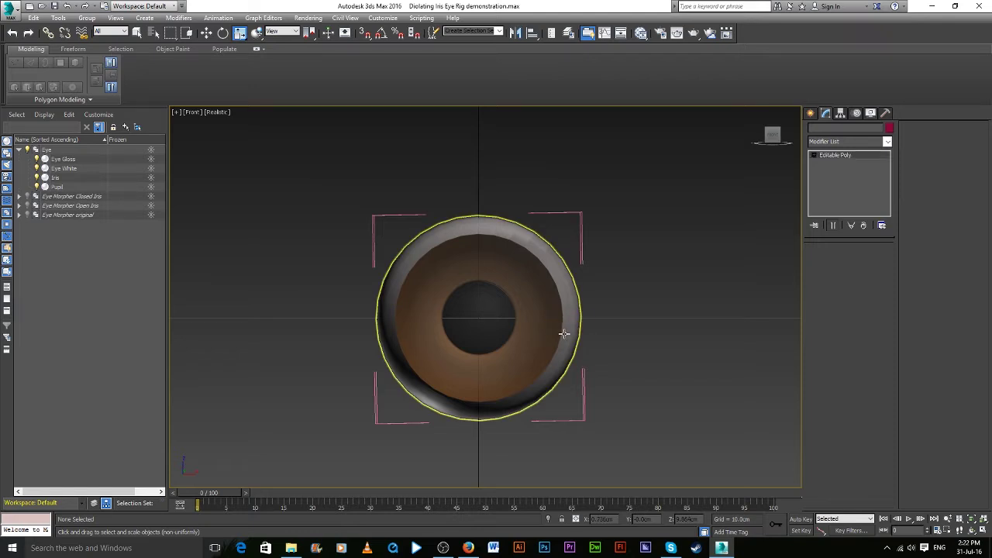
pyautogui.press('q')
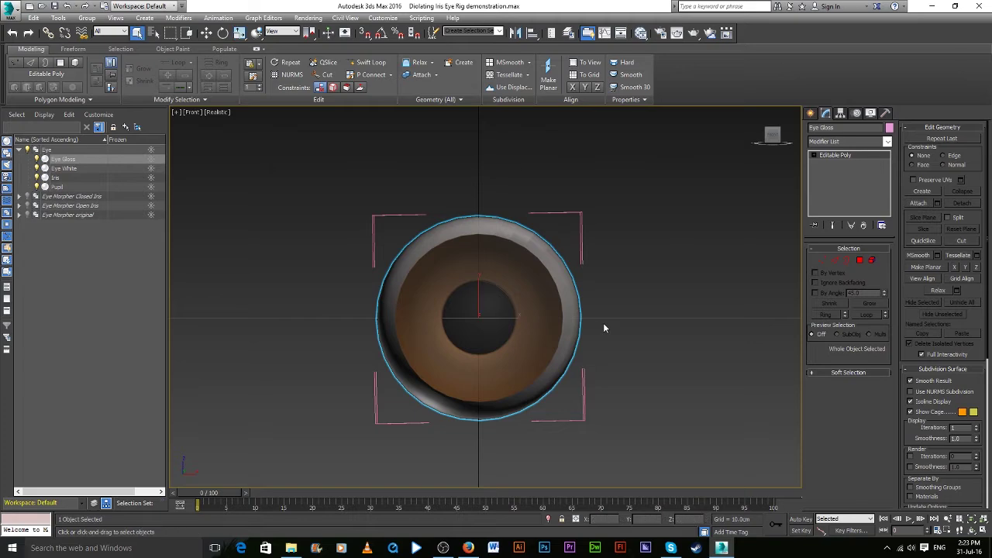
pyautogui.moveTo(604, 328)
pyautogui.keyDown('alt'); pyautogui.mouseDown(button='middle')
pyautogui.moveTo(532, 332)
pyautogui.moveTo(524, 348)
pyautogui.moveTo(519, 325)
pyautogui.mouseUp(button='middle'); pyautogui.keyUp('alt')
pyautogui.scroll(2, 519, 325)
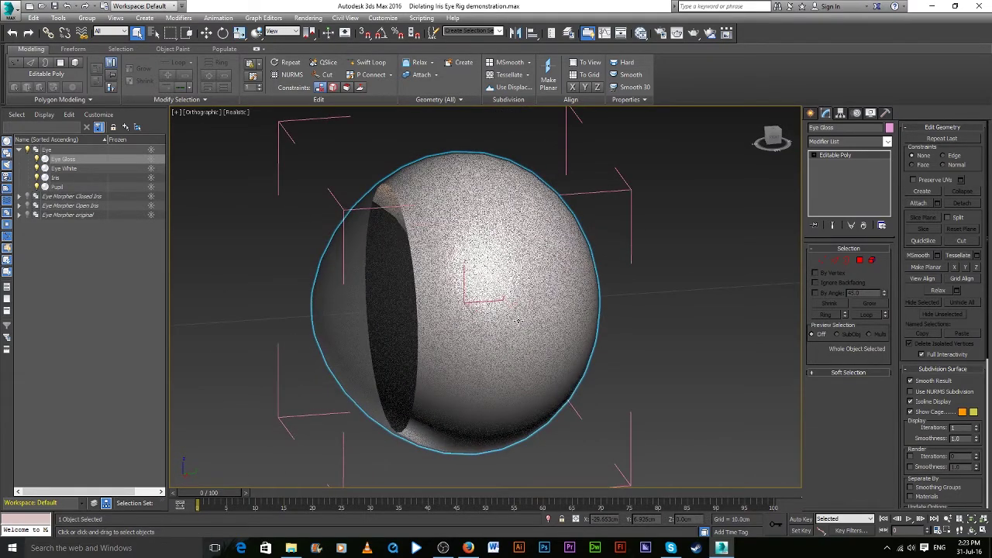
pyautogui.press('F4')
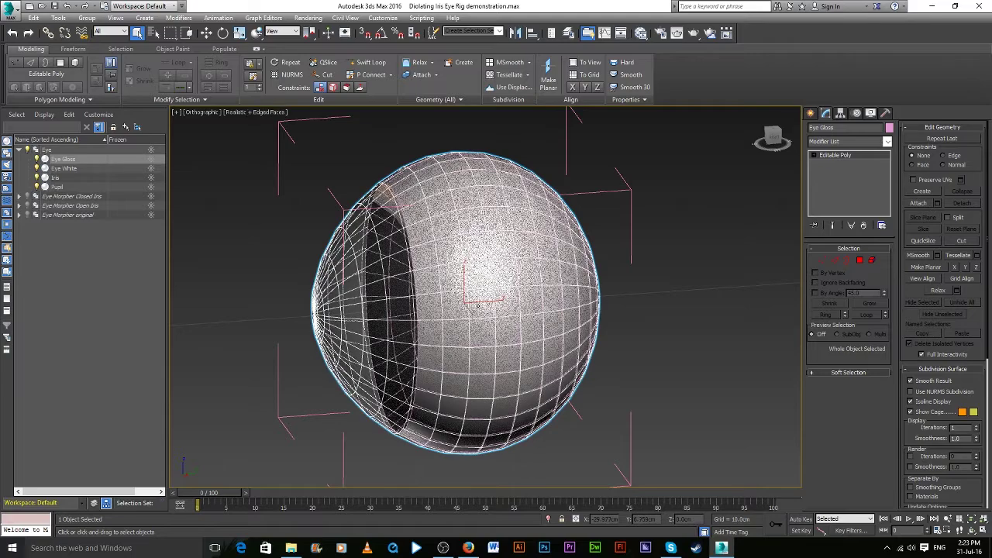
pyautogui.keyDown('alt'); pyautogui.moveTo(476, 304); pyautogui.dragTo(370, 202, button='middle'); pyautogui.keyUp('alt')
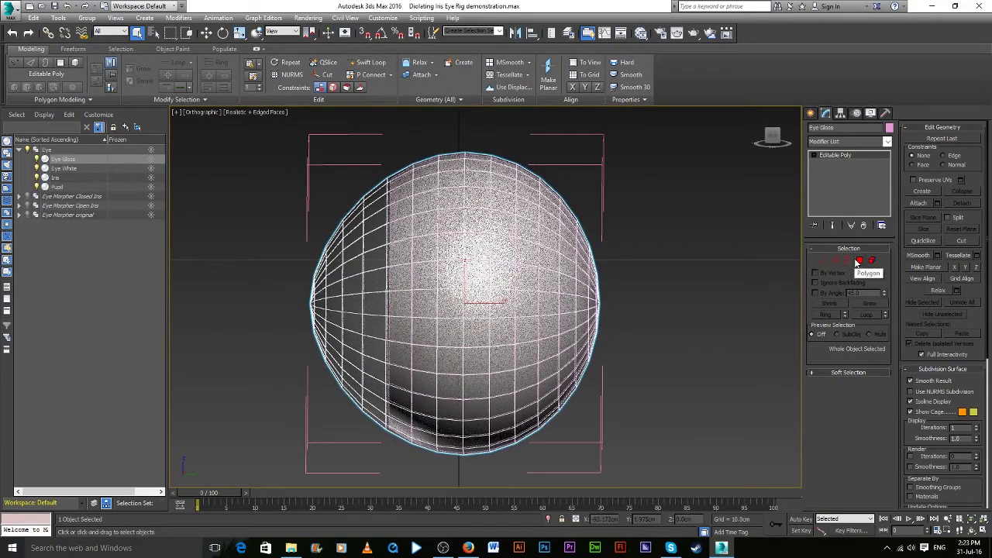
# Box-select the 157 polygons on Eye Gloss's left side in Polygon mode, then exit Polygon mode
pyautogui.click(859, 260)
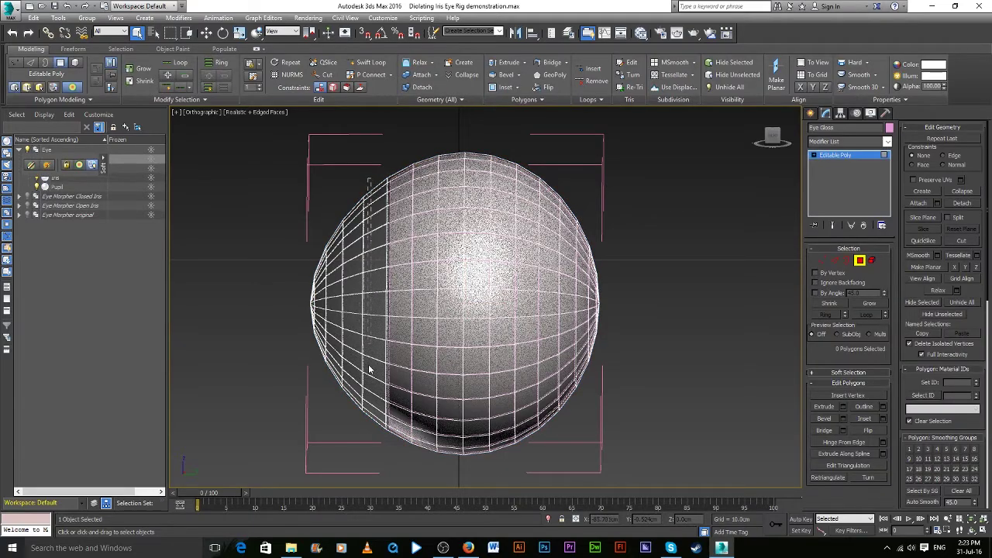
pyautogui.moveTo(370, 179); pyautogui.dragTo(340, 445)
pyautogui.moveTo(287, 400); pyautogui.dragTo(379, 365)
pyautogui.moveTo(379, 365)
pyautogui.keyDown('alt'); pyautogui.mouseDown(button='middle')
pyautogui.moveTo(400, 333)
pyautogui.moveTo(561, 328)
pyautogui.moveTo(578, 338)
pyautogui.moveTo(401, 331)
pyautogui.mouseUp(button='middle'); pyautogui.keyUp('alt')
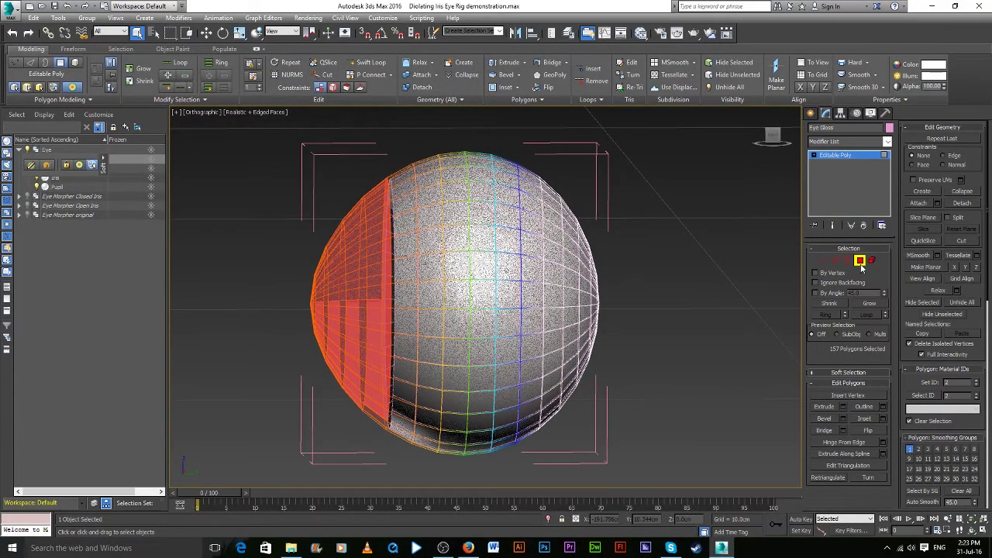
pyautogui.click(860, 261)
pyautogui.moveTo(706, 306)
pyautogui.keyDown('alt'); pyautogui.mouseDown(button='middle')
pyautogui.moveTo(630, 320)
pyautogui.moveTo(643, 364)
pyautogui.moveTo(644, 324)
pyautogui.mouseUp(button='middle'); pyautogui.keyUp('alt')
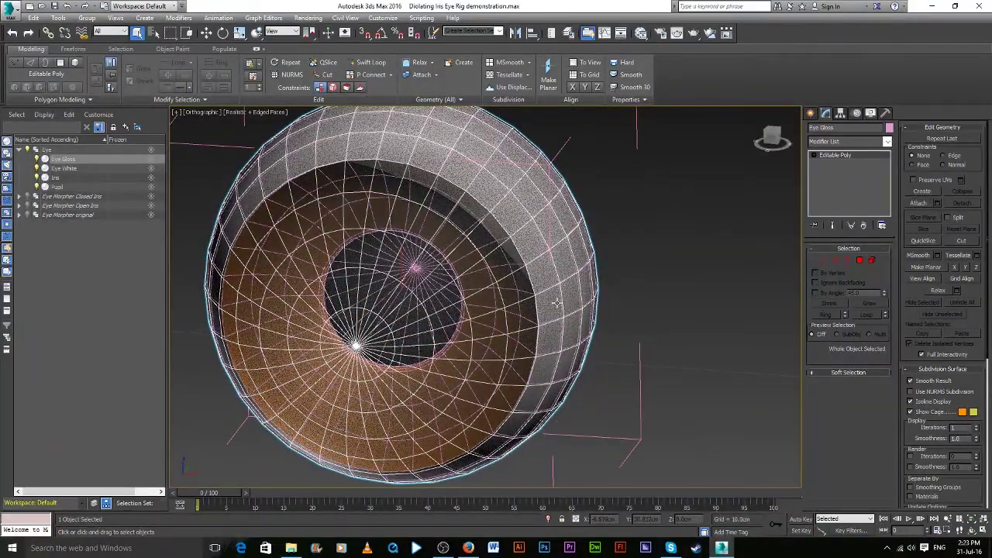
# Hide Eye Gloss, select the Iris, and inspect its faces in Polygon mode
pyautogui.click(36, 160)
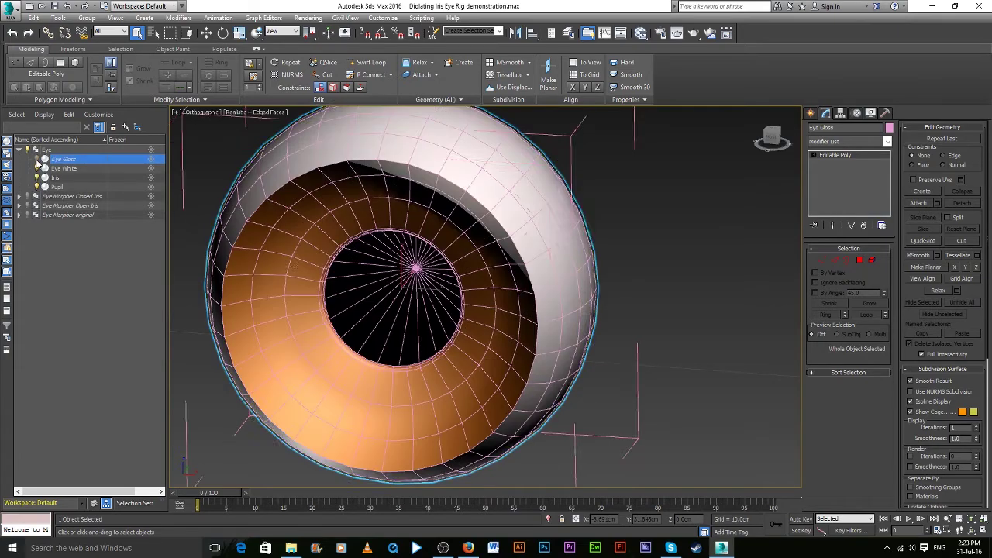
pyautogui.click(461, 382)
pyautogui.moveTo(594, 365)
pyautogui.keyDown('alt'); pyautogui.mouseDown(button='middle')
pyautogui.moveTo(679, 340)
pyautogui.moveTo(528, 352)
pyautogui.moveTo(664, 358)
pyautogui.moveTo(644, 350)
pyautogui.moveTo(656, 346)
pyautogui.moveTo(631, 348)
pyautogui.moveTo(684, 356)
pyautogui.mouseUp(button='middle'); pyautogui.keyUp('alt')
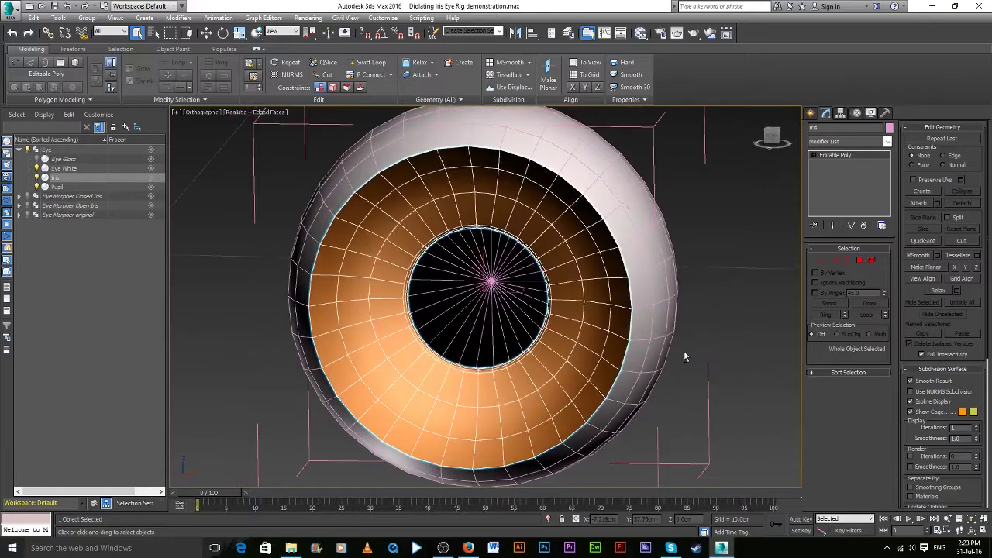
pyautogui.click(859, 261)
pyautogui.moveTo(576, 305)
pyautogui.keyDown('alt'); pyautogui.mouseDown(button='middle')
pyautogui.moveTo(580, 289)
pyautogui.moveTo(577, 298)
pyautogui.mouseUp(button='middle'); pyautogui.keyUp('alt')
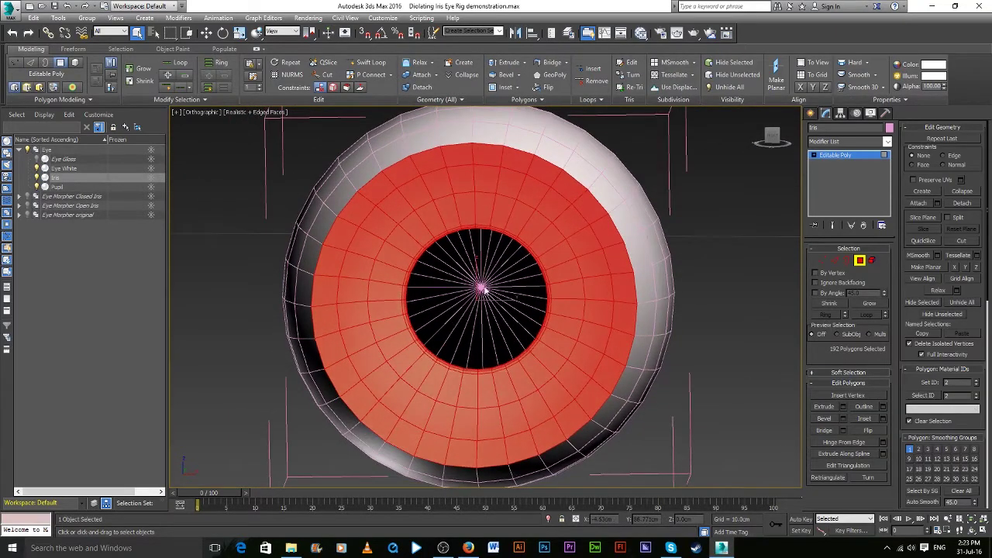
pyautogui.click(450, 290)
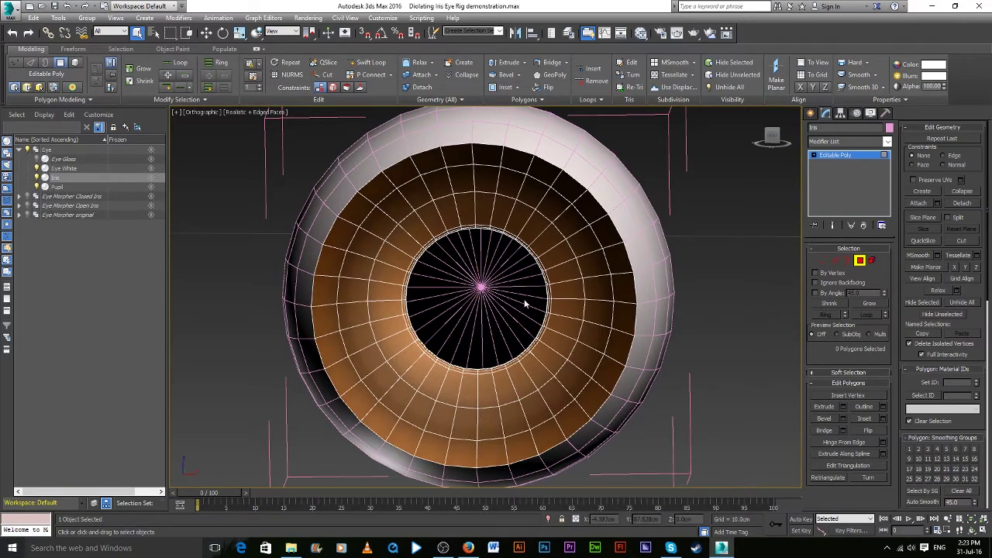
pyautogui.moveTo(647, 287)
pyautogui.keyDown('alt'); pyautogui.mouseDown(button='middle')
pyautogui.moveTo(579, 294)
pyautogui.moveTo(606, 288)
pyautogui.moveTo(616, 300)
pyautogui.mouseUp(button='middle'); pyautogui.keyUp('alt')
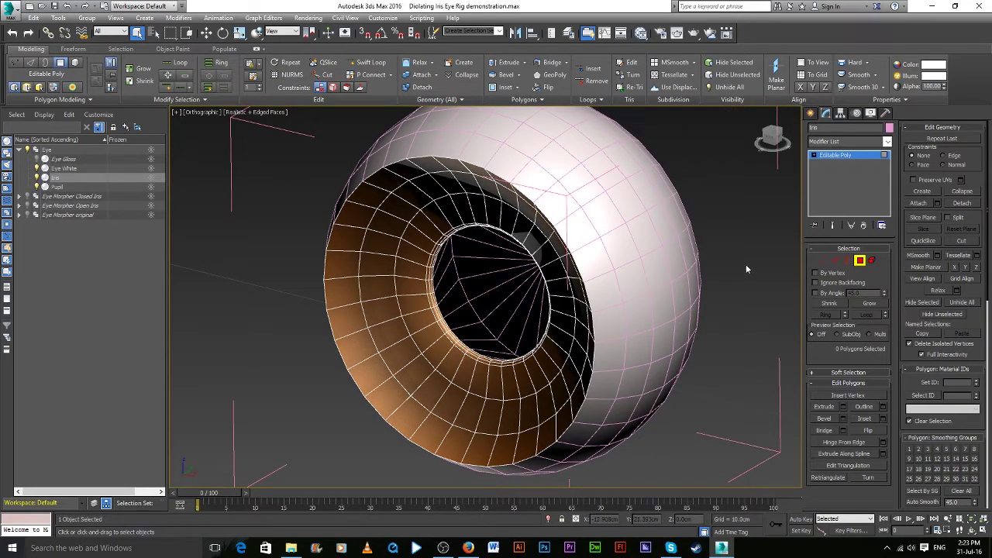
# Exit Polygon mode and select the Pupil object, viewing the eye from the front
pyautogui.click(859, 261)
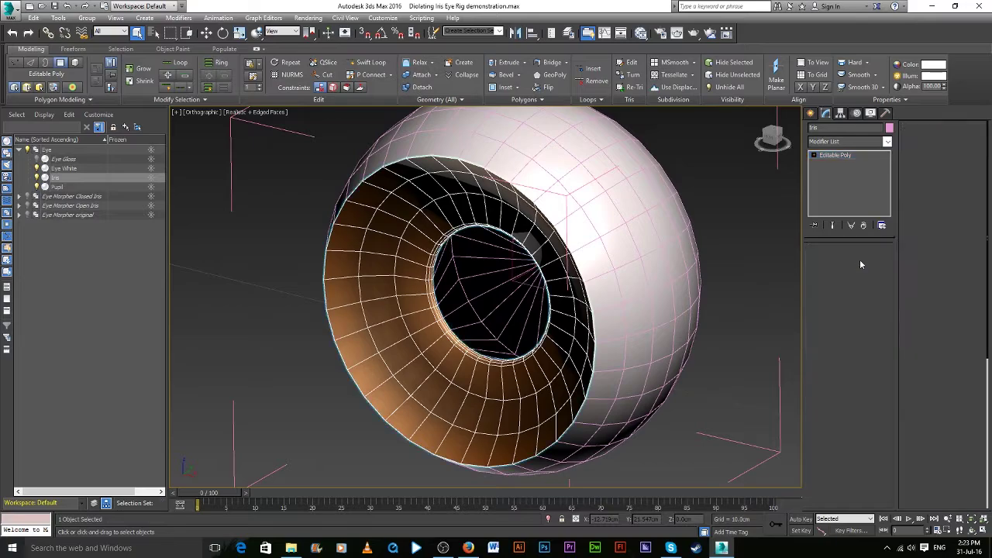
pyautogui.click(70, 186)
pyautogui.moveTo(589, 271)
pyautogui.keyDown('alt'); pyautogui.mouseDown(button='middle')
pyautogui.moveTo(674, 271)
pyautogui.moveTo(547, 284)
pyautogui.moveTo(786, 287)
pyautogui.moveTo(517, 281)
pyautogui.moveTo(636, 287)
pyautogui.moveTo(628, 308)
pyautogui.moveTo(551, 298)
pyautogui.moveTo(585, 291)
pyautogui.moveTo(596, 311)
pyautogui.mouseUp(button='middle'); pyautogui.keyUp('alt')
pyautogui.scroll(-3, 647, 312)
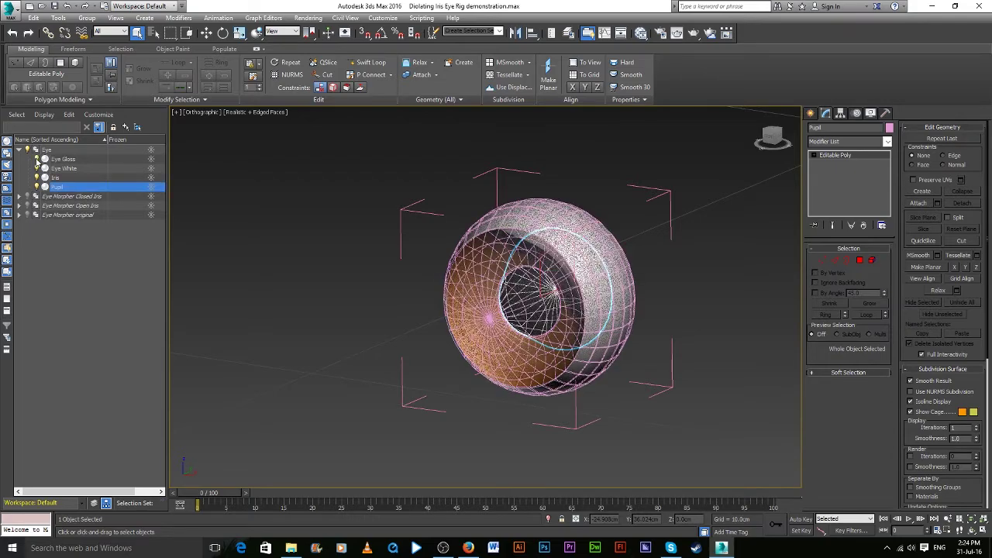
# Deselect the Pupil, switch to the Perspective view (P), and zoom extents (Z) on the eye
pyautogui.keyDown('alt'); pyautogui.moveTo(534, 294); pyautogui.dragTo(573, 295, button='middle'); pyautogui.keyUp('alt')
pyautogui.scroll(3, 438, 301)
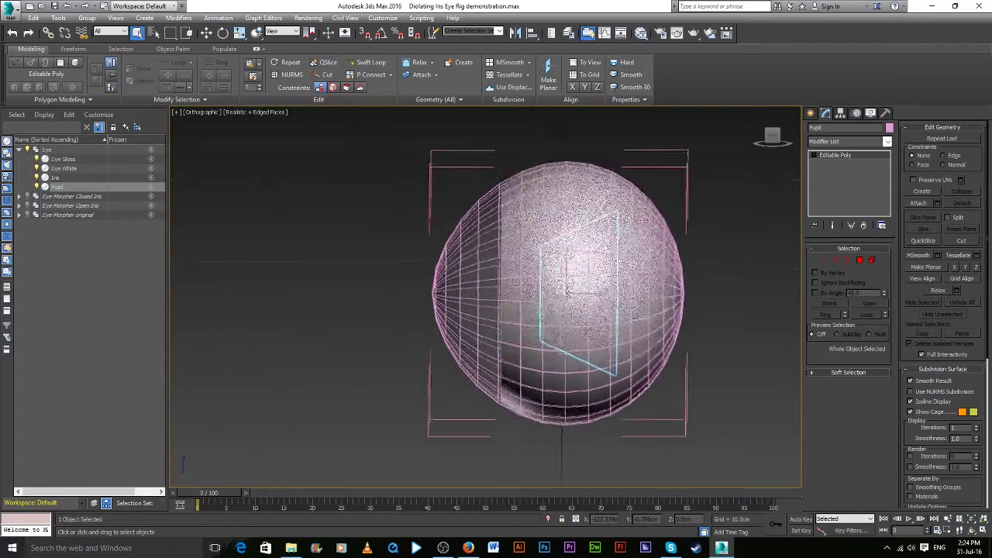
pyautogui.scroll(1, 439, 300)
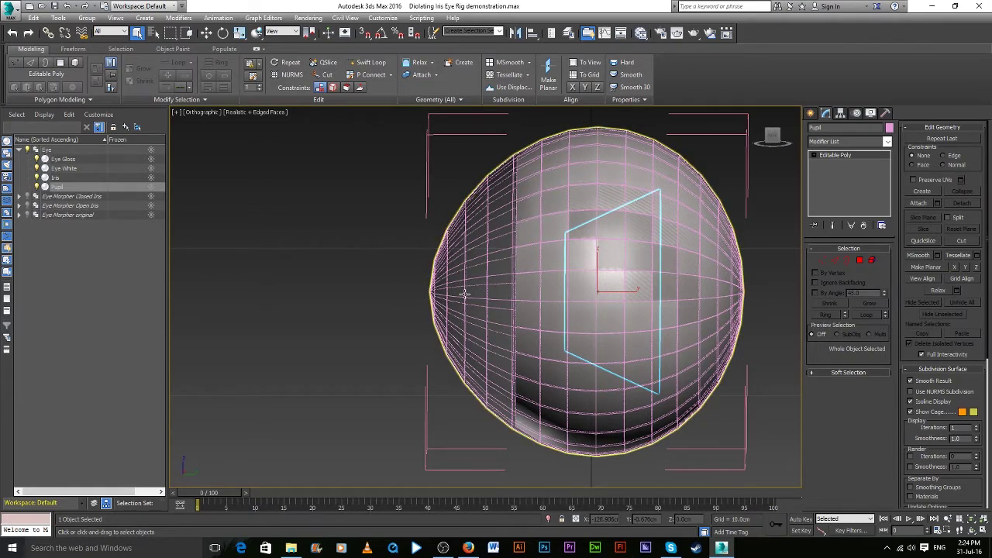
pyautogui.moveTo(709, 283); pyautogui.dragTo(649, 303, button='middle')
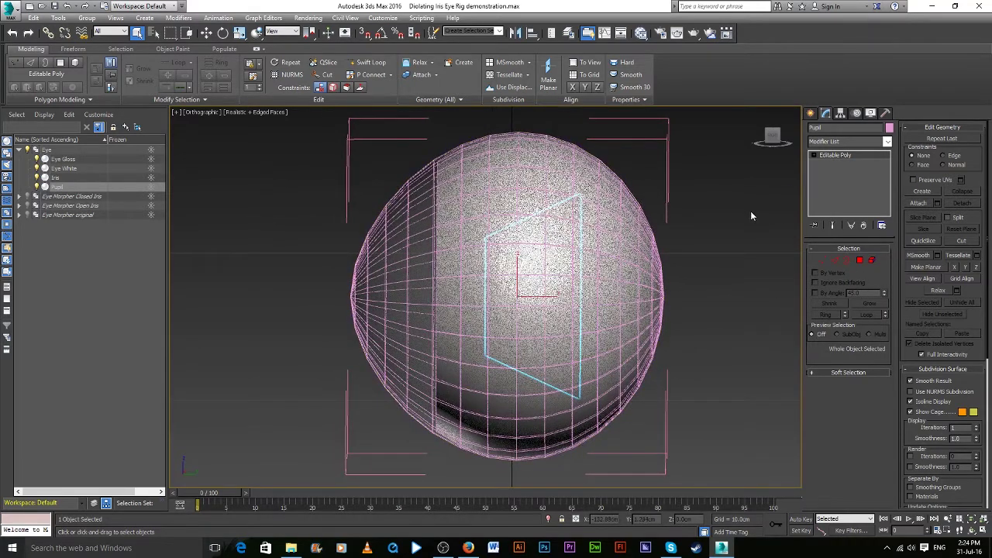
pyautogui.click(750, 216)
pyautogui.scroll(10, 650, 285)
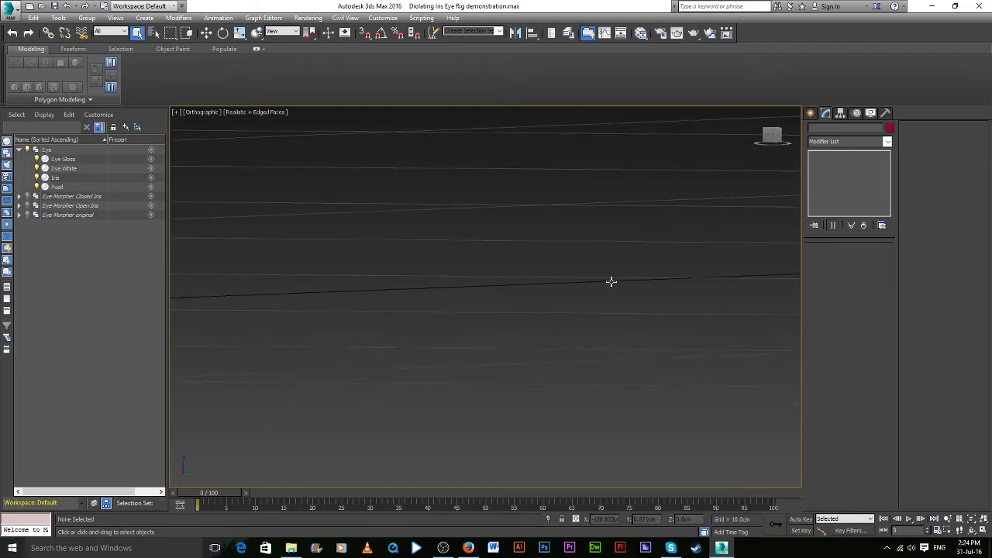
pyautogui.press('p')
pyautogui.moveTo(617, 291)
pyautogui.mouseDown(button='middle')
pyautogui.moveTo(577, 289)
pyautogui.moveTo(658, 317)
pyautogui.moveTo(637, 299)
pyautogui.moveTo(658, 308)
pyautogui.moveTo(653, 319)
pyautogui.moveTo(704, 317)
pyautogui.moveTo(699, 326)
pyautogui.moveTo(712, 330)
pyautogui.moveTo(700, 337)
pyautogui.moveTo(711, 329)
pyautogui.mouseUp(button='middle')
pyautogui.press('z')
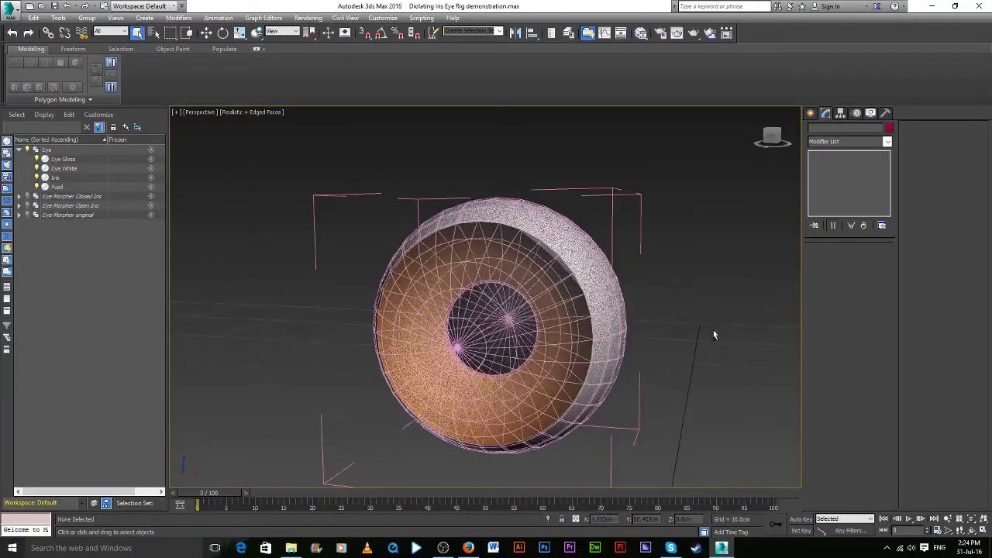
# Check the Group menu and close it without choosing a command
pyautogui.click(86, 18)
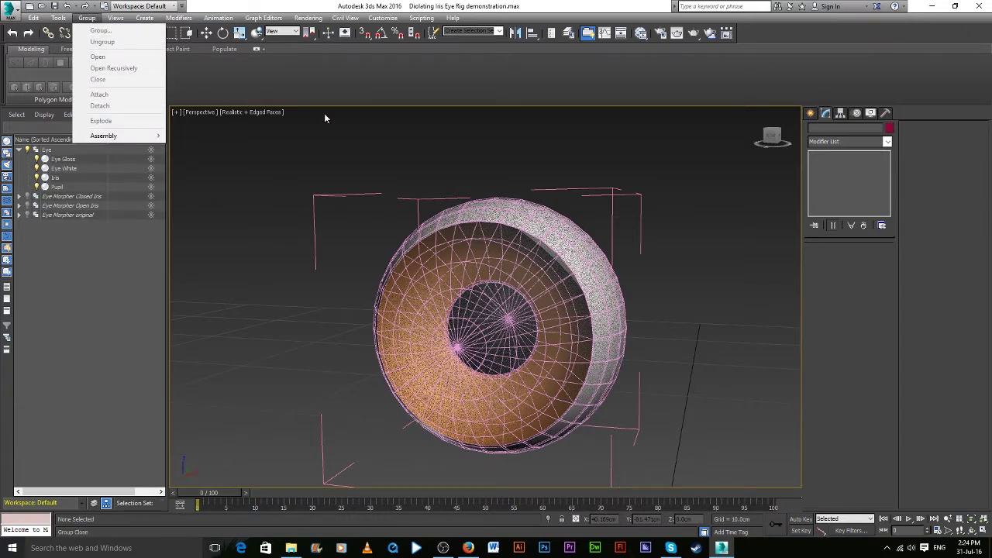
pyautogui.click(701, 264)
pyautogui.scroll(-5, 645, 252)
pyautogui.scroll(2, 645, 252)
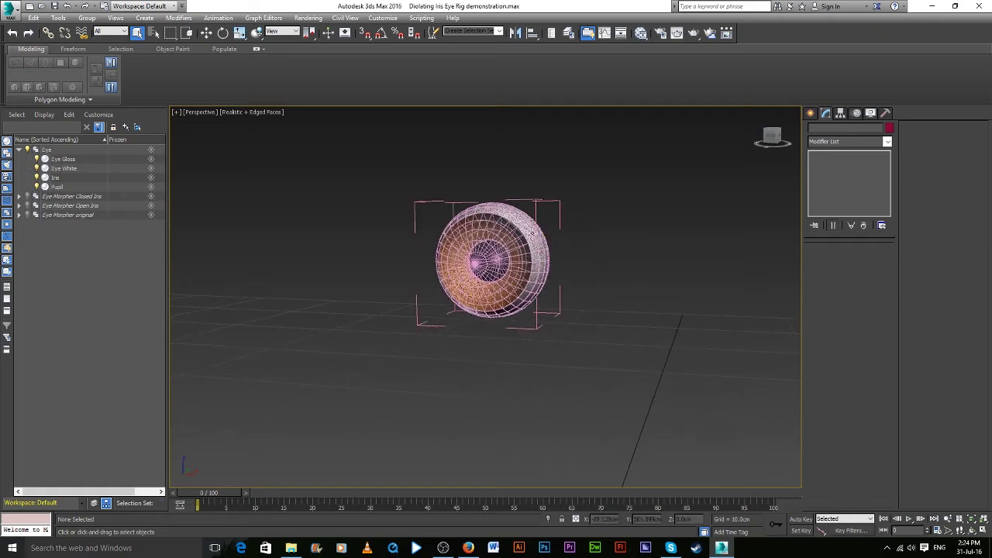
pyautogui.scroll(-1, 514, 238)
# Select the Eye group helper and test-move it with Move (W), returning it to place
pyautogui.click(514, 238)
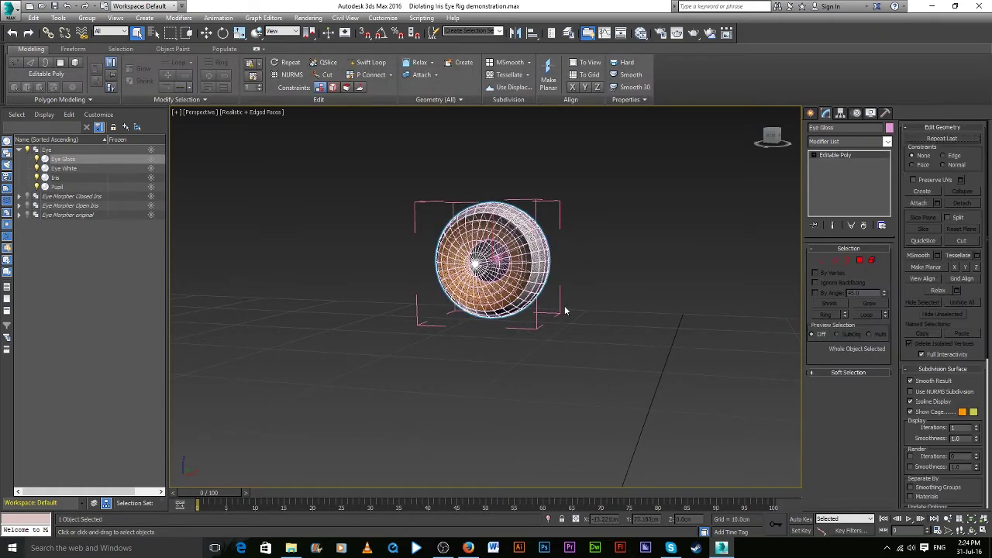
pyautogui.click(530, 292)
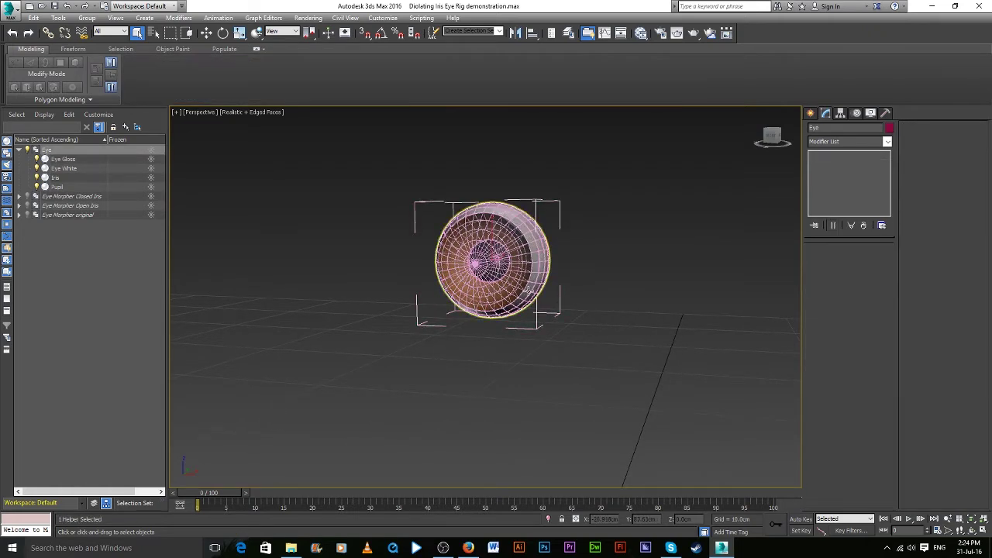
pyautogui.press('w')
pyautogui.moveTo(502, 267)
pyautogui.mouseDown()
pyautogui.moveTo(490, 232)
pyautogui.moveTo(496, 254)
pyautogui.mouseUp()
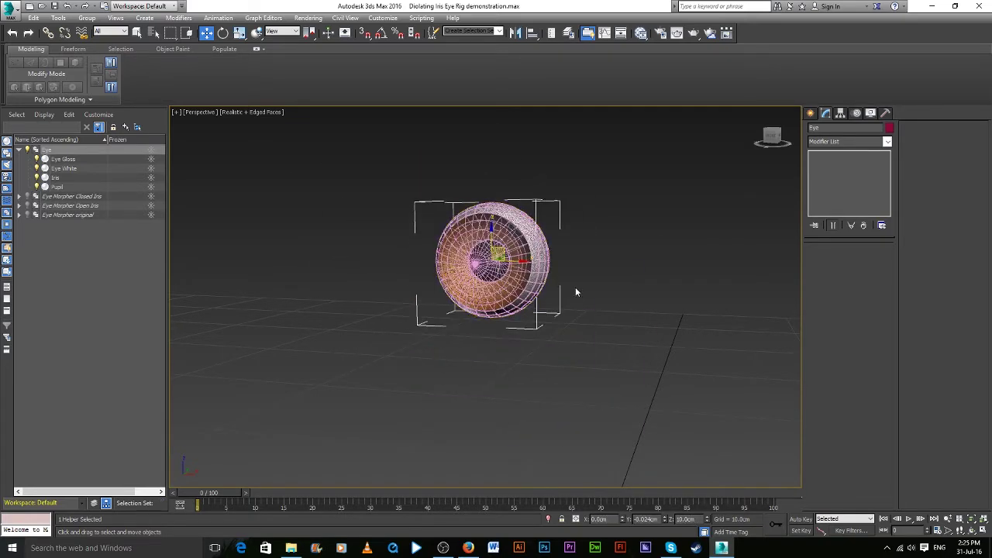
pyautogui.moveTo(621, 308)
pyautogui.mouseDown(button='middle')
pyautogui.moveTo(542, 312)
pyautogui.moveTo(540, 327)
pyautogui.mouseUp(button='middle')
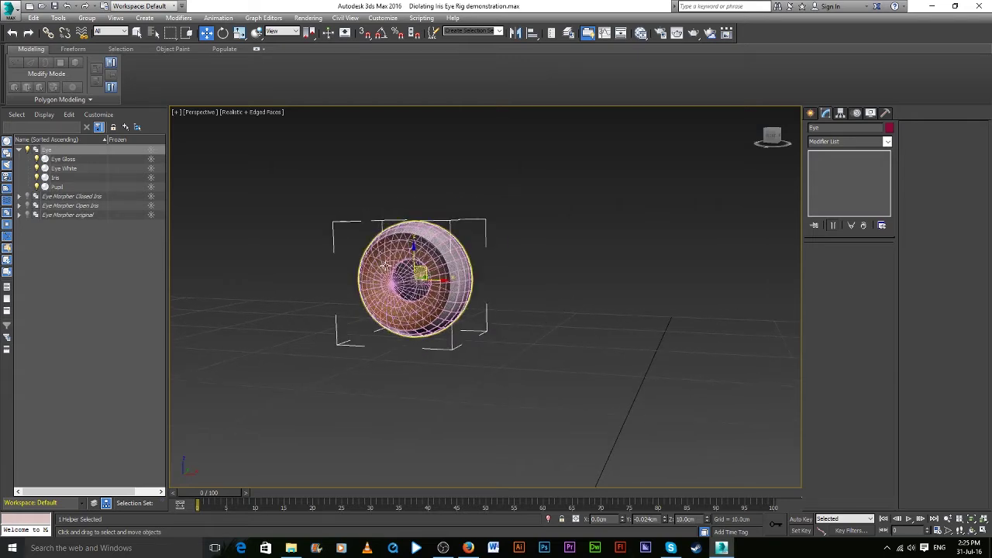
pyautogui.scroll(2, 385, 266)
pyautogui.scroll(2, 434, 271)
pyautogui.scroll(2, 496, 279)
pyautogui.scroll(1, 548, 288)
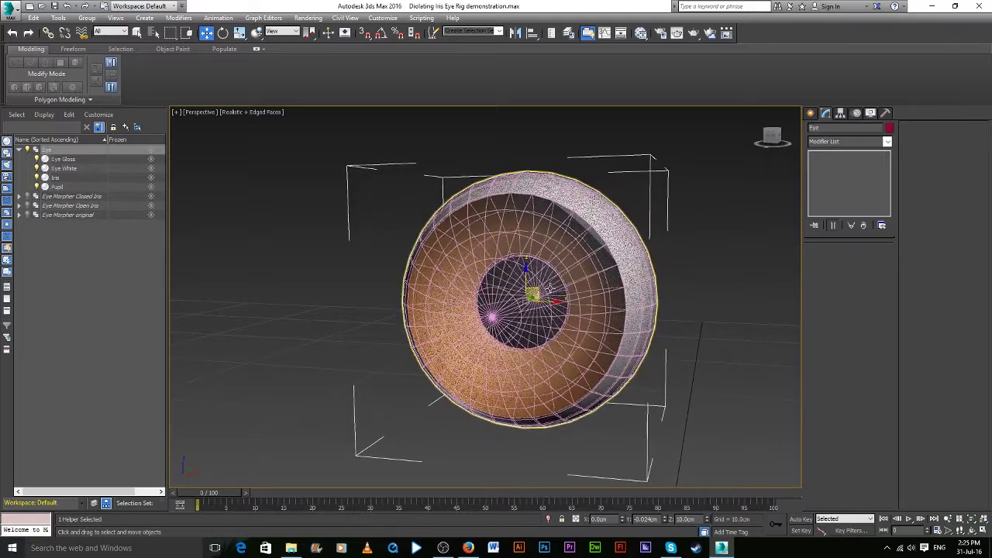
# In the Slate Material Editor (M), display the Iris material's parameters
pyautogui.press('m')
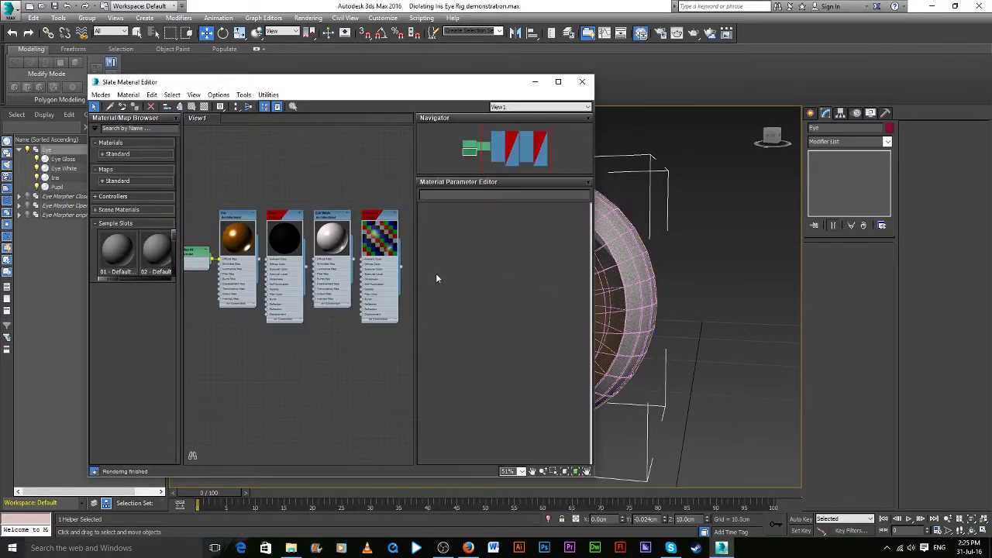
pyautogui.scroll(-2, 333, 266)
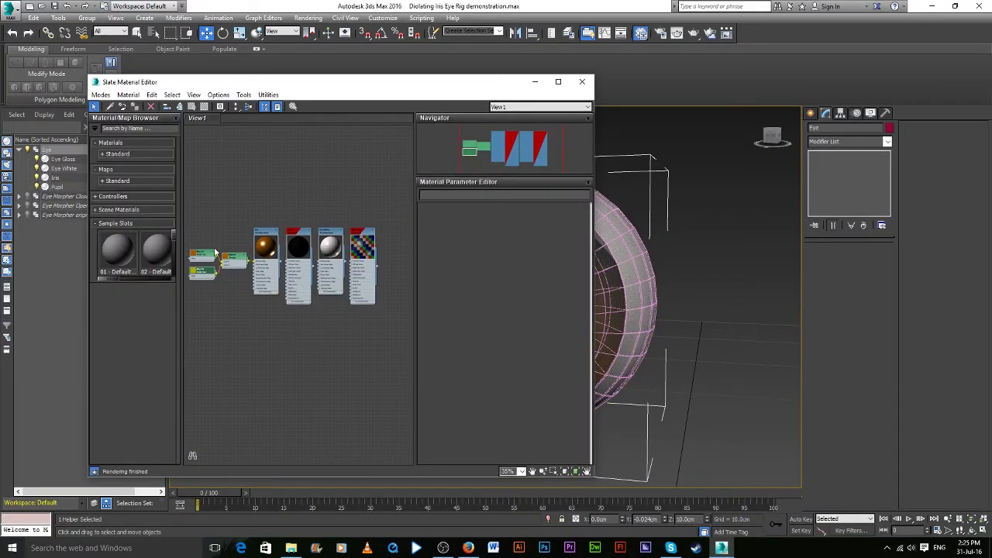
pyautogui.scroll(2, 217, 252)
pyautogui.scroll(2, 247, 246)
pyautogui.scroll(2, 284, 241)
pyautogui.scroll(1, 284, 242)
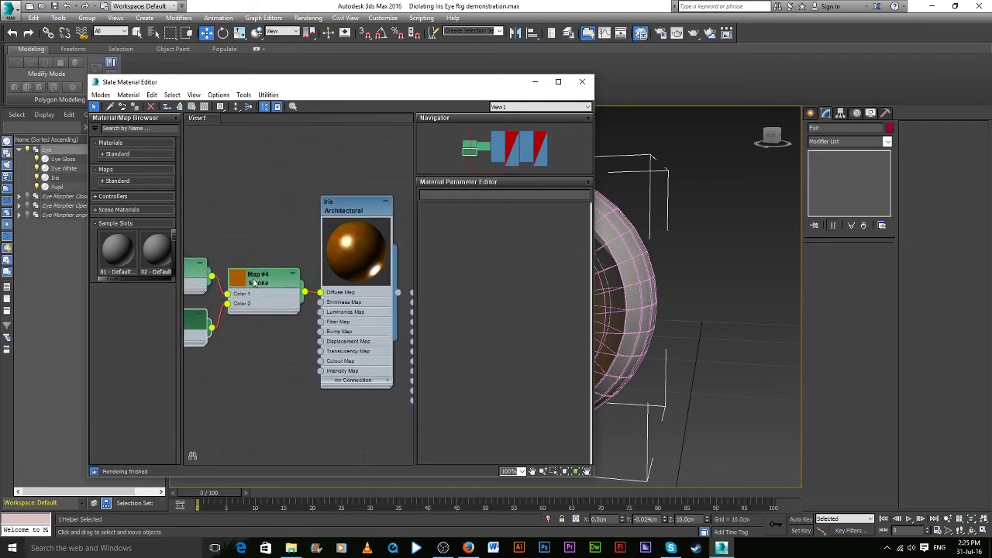
pyautogui.moveTo(198, 249)
pyautogui.mouseDown(button='middle')
pyautogui.moveTo(304, 233)
pyautogui.moveTo(180, 231)
pyautogui.mouseUp(button='middle')
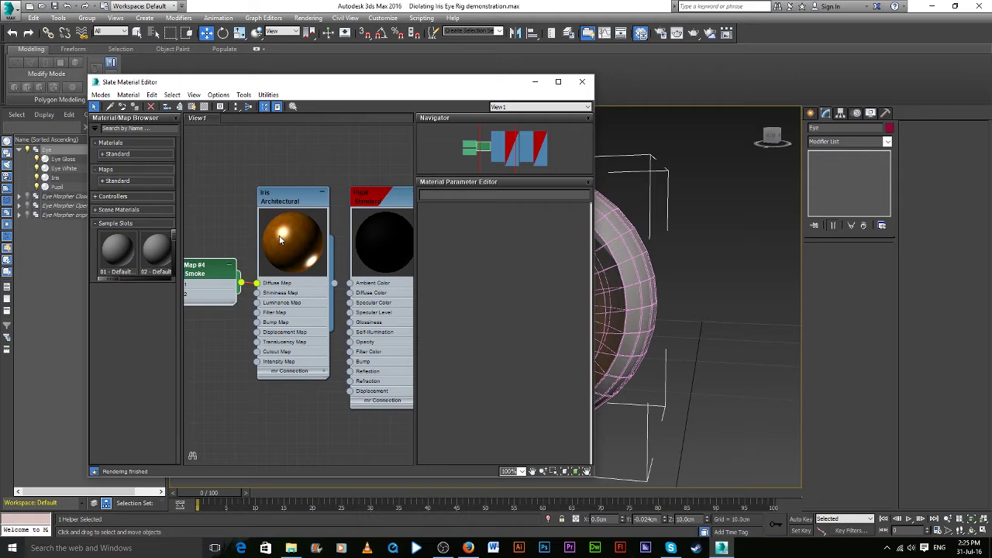
pyautogui.doubleClick(286, 200)
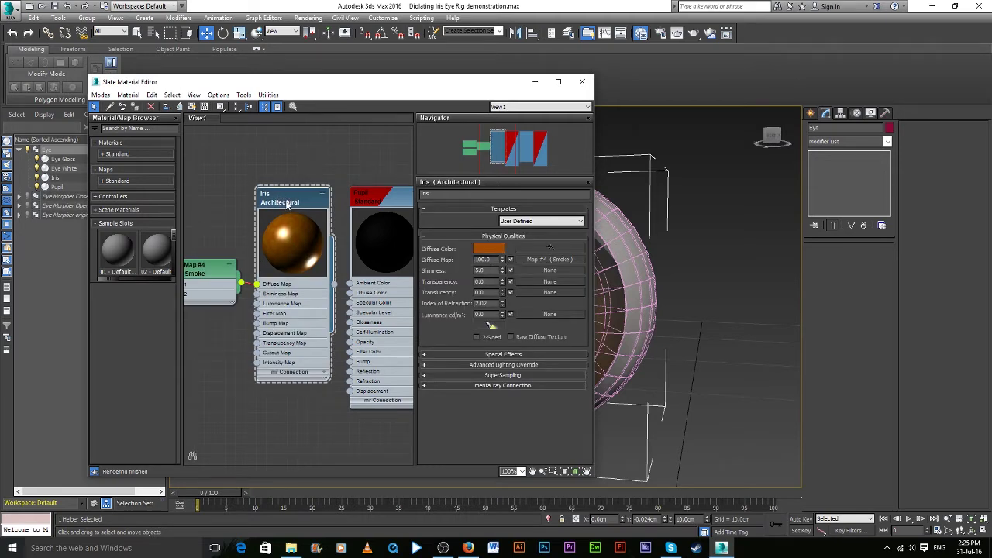
# Inspect the Pupil and Eye White material parameters and bring the Eye Gloss node into view
pyautogui.moveTo(342, 173); pyautogui.dragTo(222, 172, button='middle')
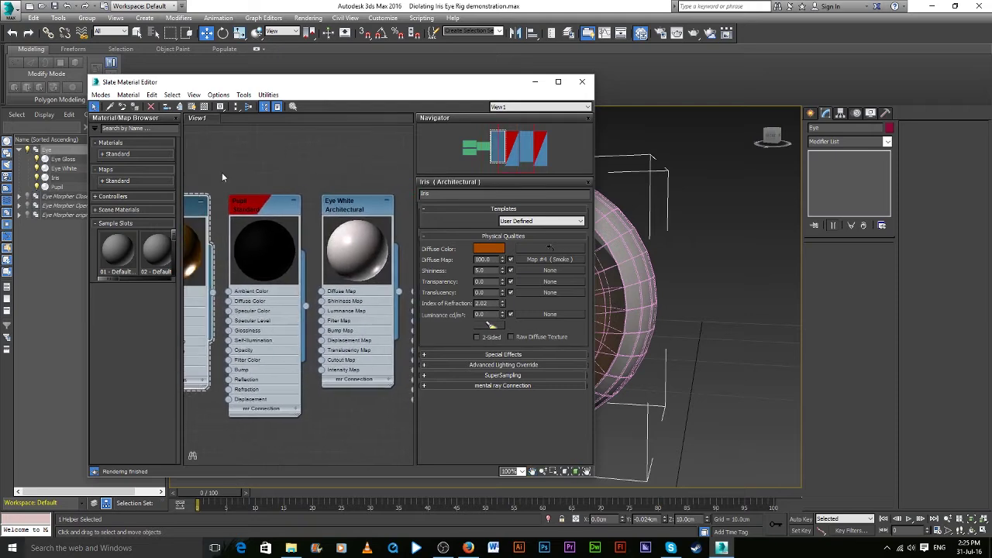
pyautogui.doubleClick(270, 209)
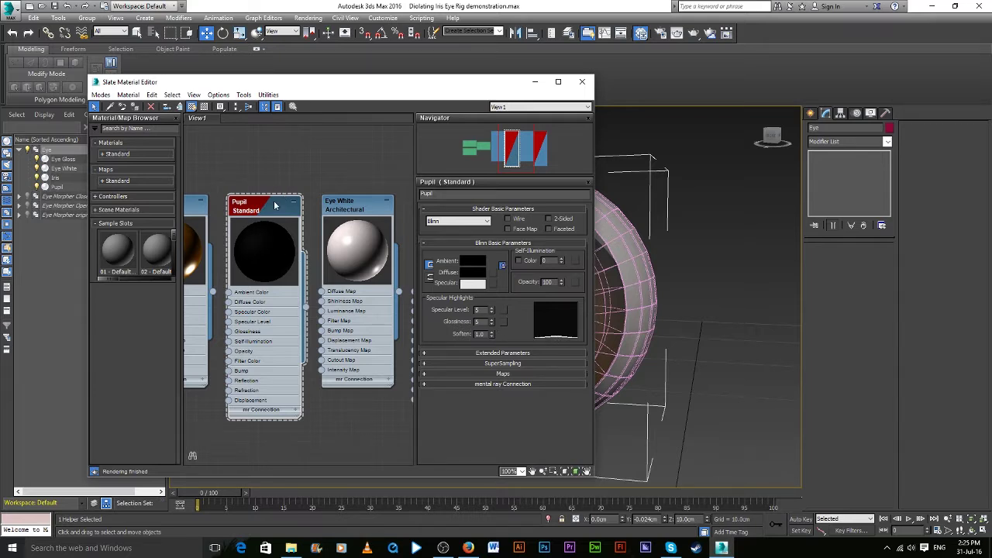
pyautogui.doubleClick(366, 205)
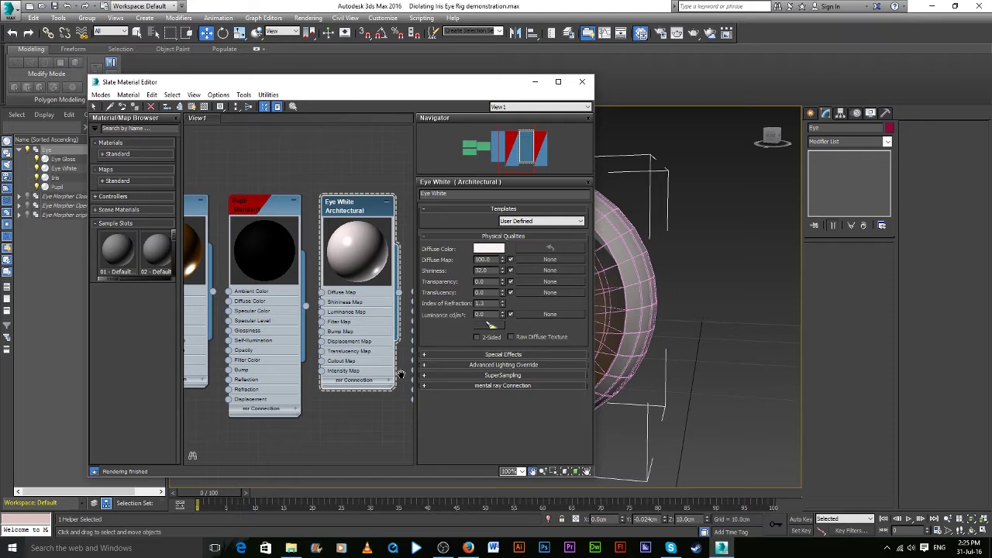
pyautogui.moveTo(397, 374); pyautogui.dragTo(342, 372, button='middle')
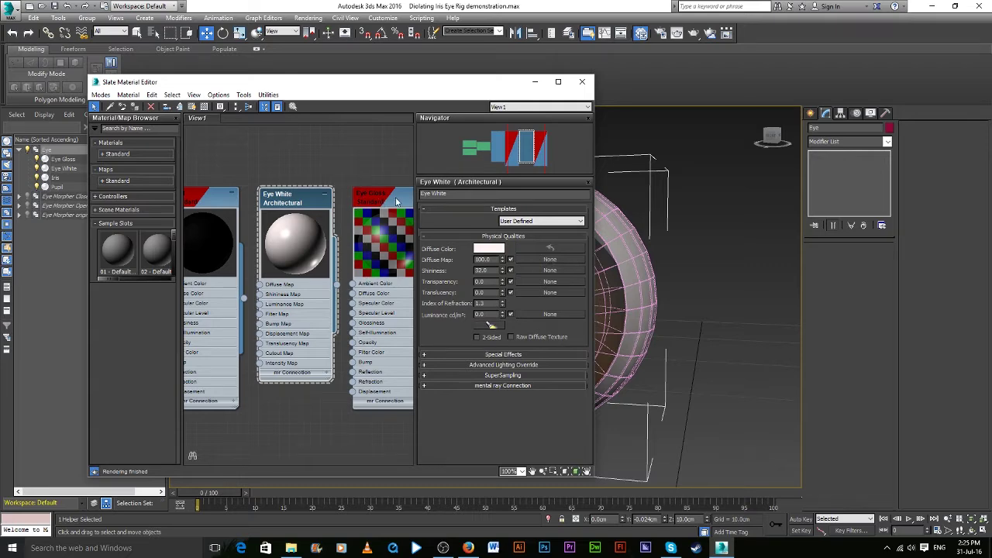
pyautogui.moveTo(349, 157); pyautogui.dragTo(285, 153, button='middle')
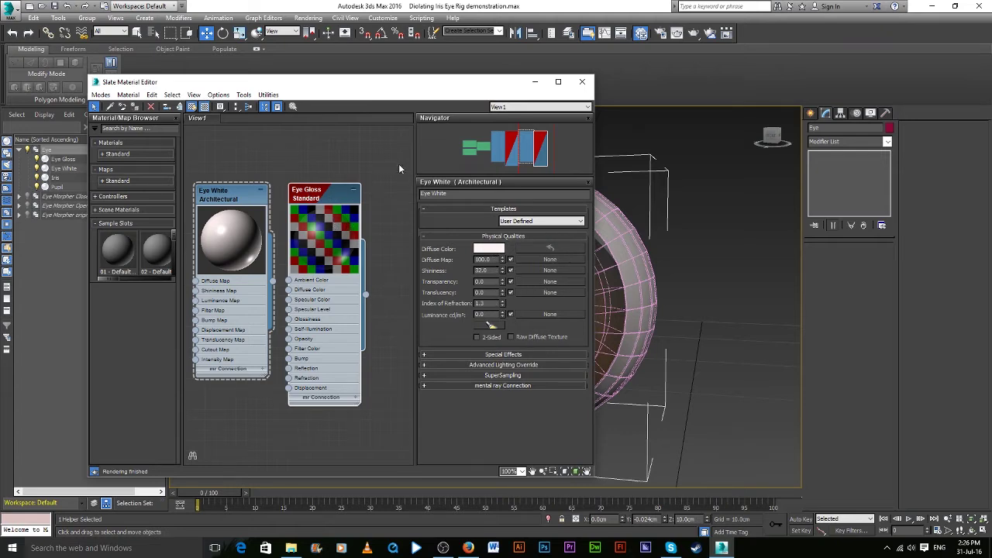
# Frame all material nodes in the view, then close the Slate Material Editor
pyautogui.scroll(-3, 277, 228)
pyautogui.scroll(-3, 298, 230)
pyautogui.scroll(-2, 320, 230)
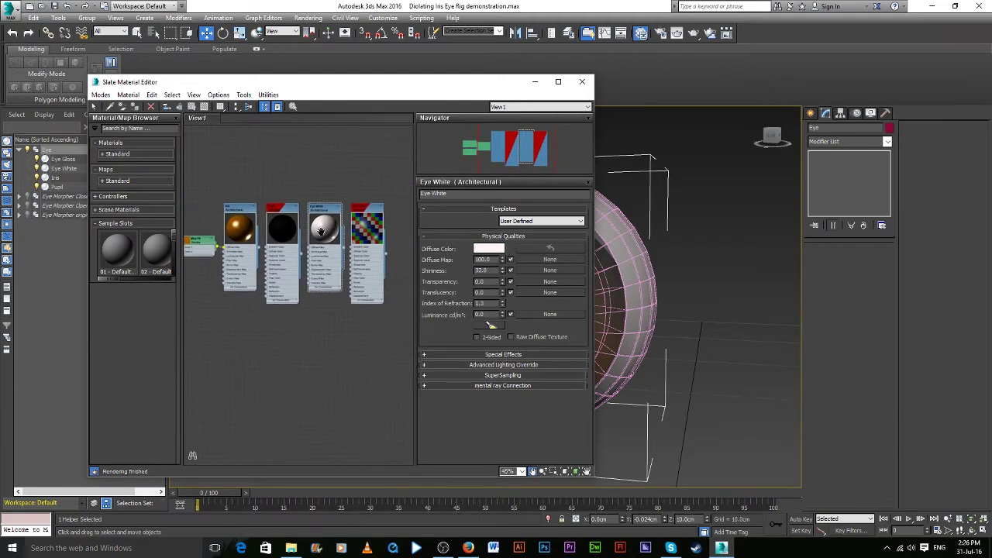
pyautogui.moveTo(320, 231); pyautogui.dragTo(327, 244, button='middle')
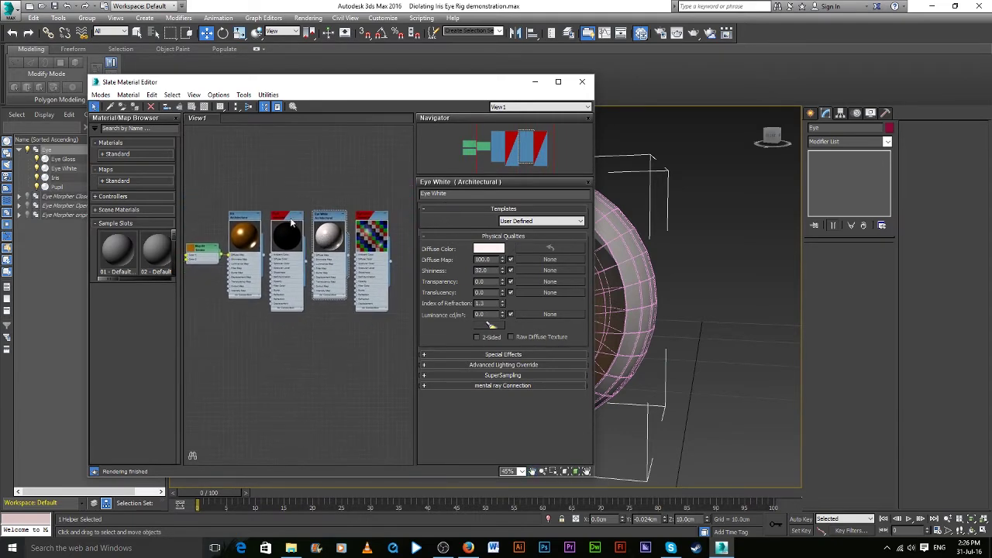
pyautogui.click(582, 81)
# Render the eye from a near-front view, then orbit and render it from a three-quarter angle
pyautogui.scroll(5, 600, 296)
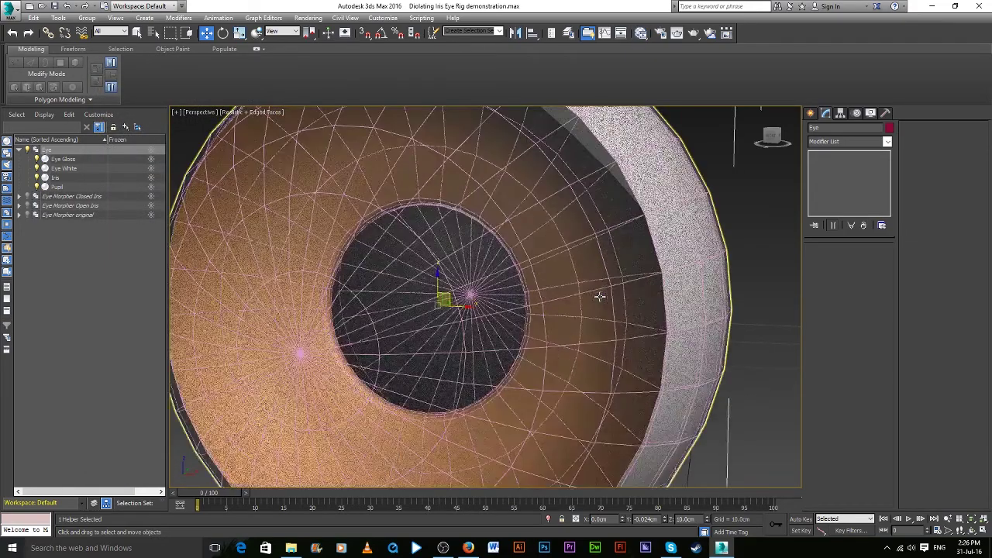
pyautogui.scroll(-6, 599, 296)
pyautogui.moveTo(600, 296)
pyautogui.keyDown('alt'); pyautogui.mouseDown(button='middle')
pyautogui.moveTo(492, 297)
pyautogui.moveTo(603, 286)
pyautogui.mouseUp(button='middle'); pyautogui.keyUp('alt')
pyautogui.scroll(2, 536, 296)
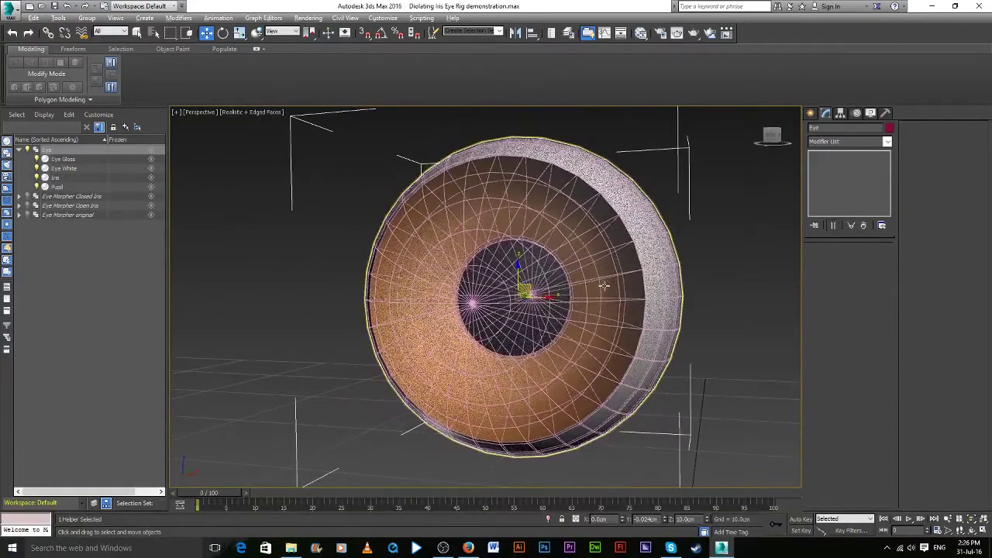
pyautogui.click(689, 35)
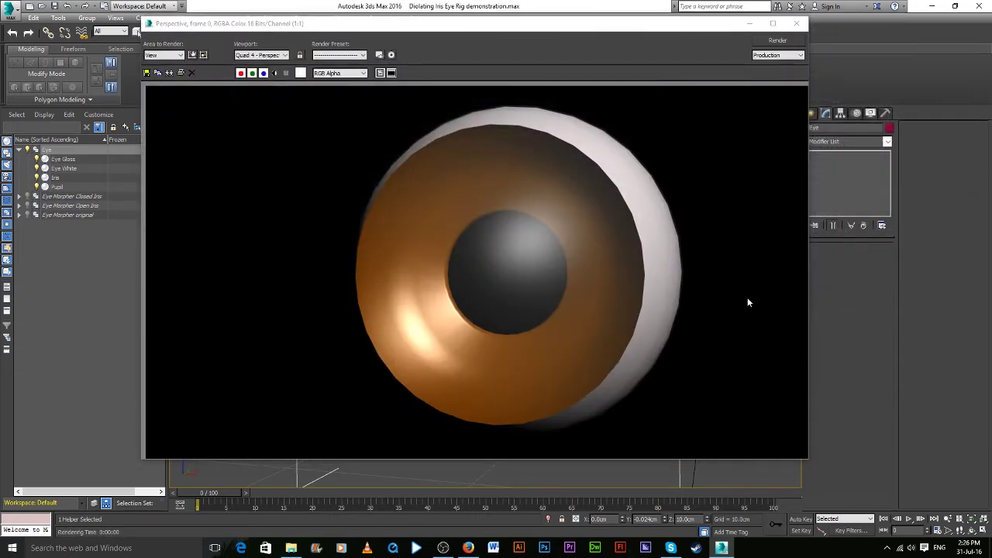
pyautogui.click(796, 26)
pyautogui.keyDown('alt'); pyautogui.moveTo(747, 278); pyautogui.dragTo(671, 324, button='middle'); pyautogui.keyUp('alt')
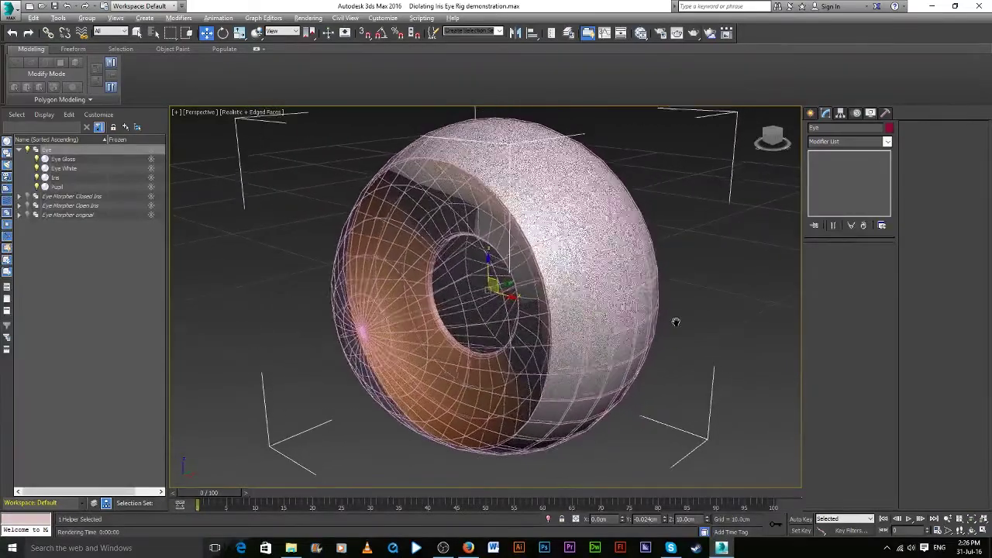
pyautogui.click(692, 32)
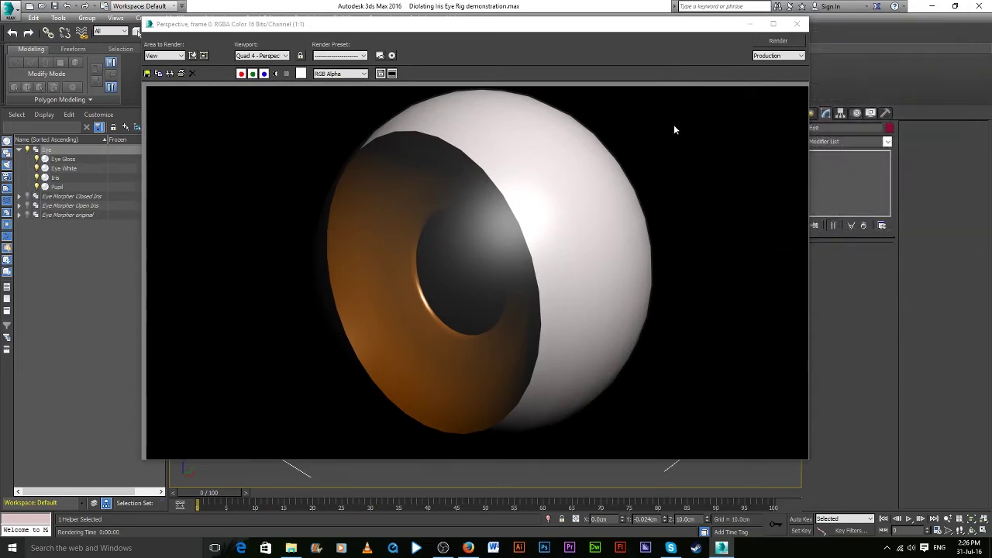
# Close the render and switch to a Front view (F), zoomed to fit with the eye shifted left
pyautogui.click(797, 23)
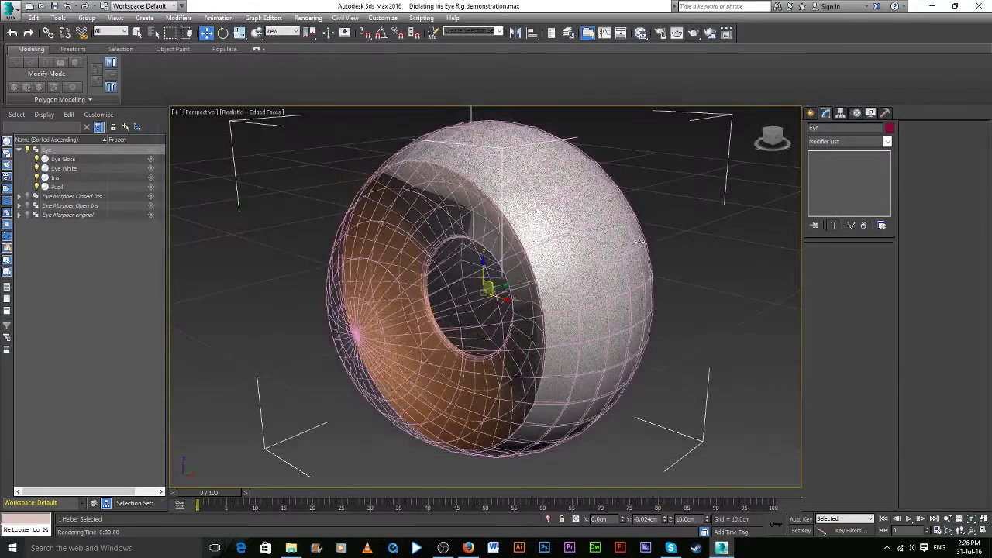
pyautogui.scroll(-5, 640, 242)
pyautogui.keyDown('alt'); pyautogui.moveTo(640, 242); pyautogui.dragTo(460, 301, button='middle'); pyautogui.keyUp('alt')
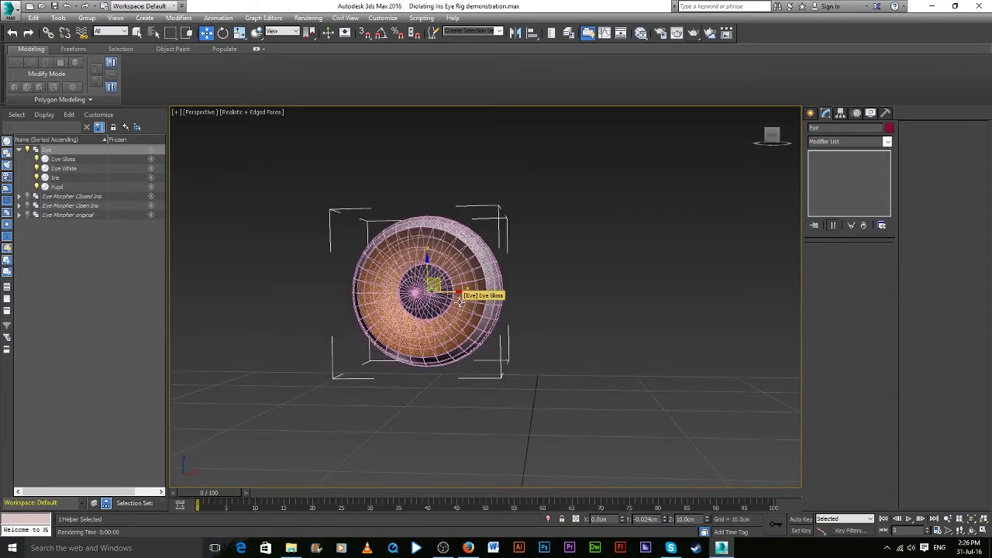
pyautogui.press('f')
pyautogui.press('z')
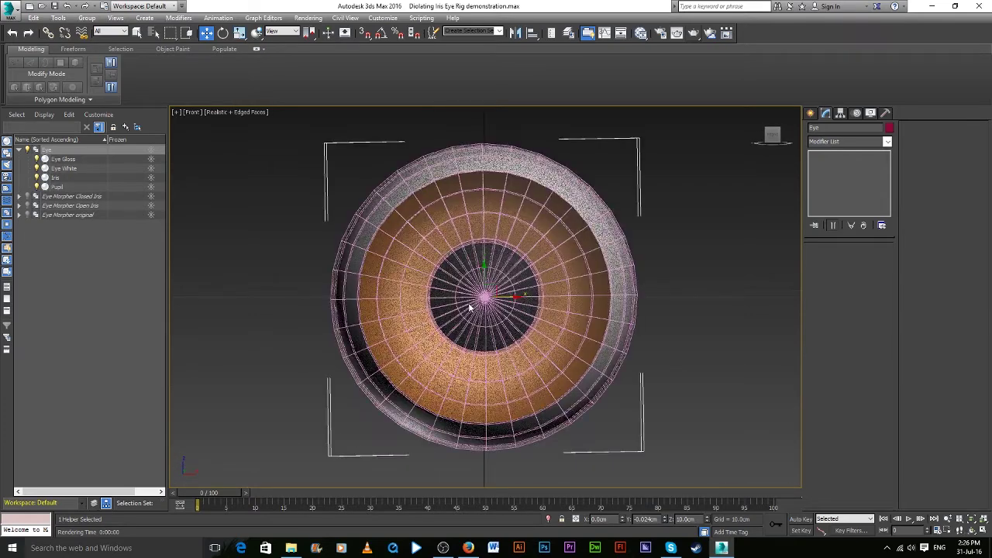
pyautogui.scroll(-5, 469, 308)
pyautogui.moveTo(506, 323)
pyautogui.mouseDown(button='middle')
pyautogui.moveTo(423, 330)
pyautogui.moveTo(430, 324)
pyautogui.mouseUp(button='middle')
pyautogui.scroll(4, 422, 330)
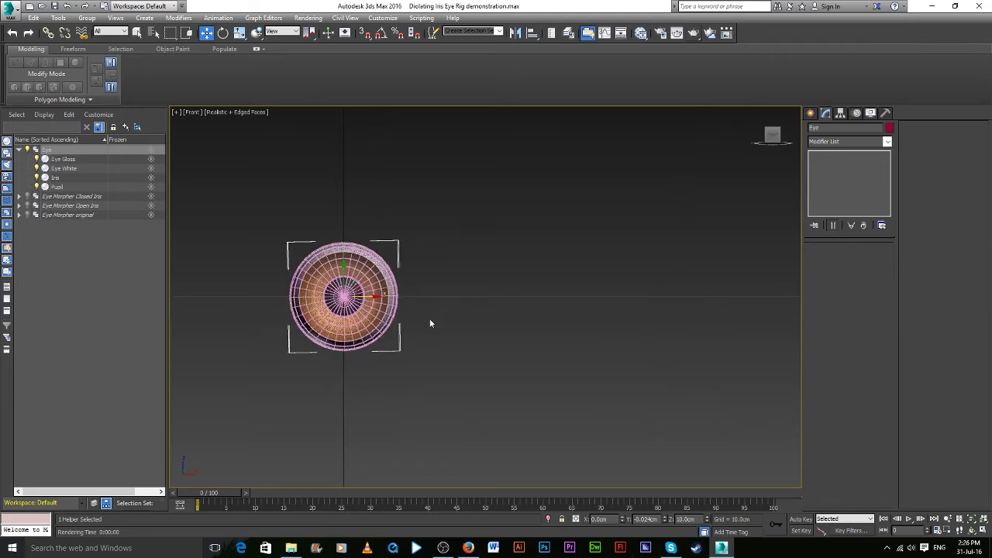
# Expand Eye Morpher original and unhide its four objects beside the main eye
pyautogui.click(18, 216)
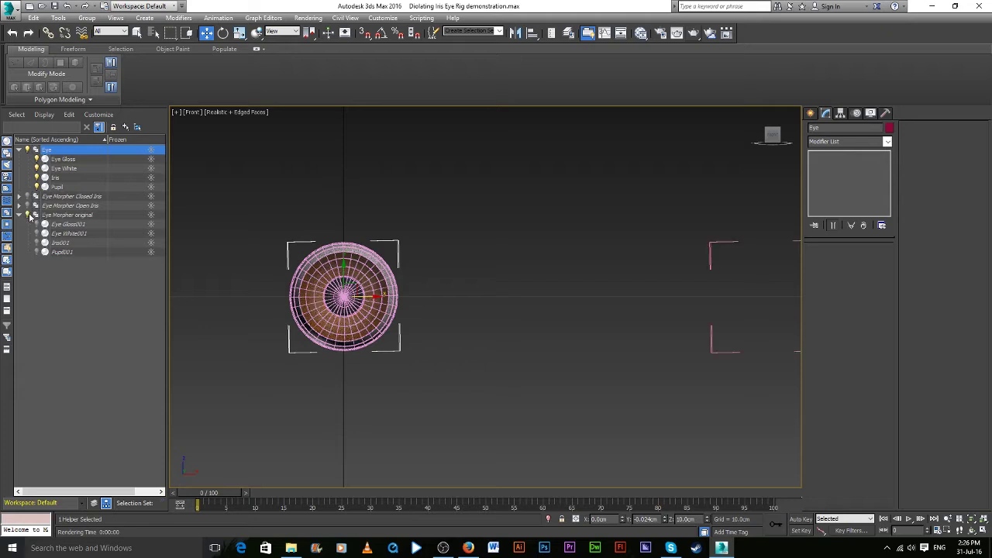
pyautogui.moveTo(37, 224); pyautogui.dragTo(37, 253)
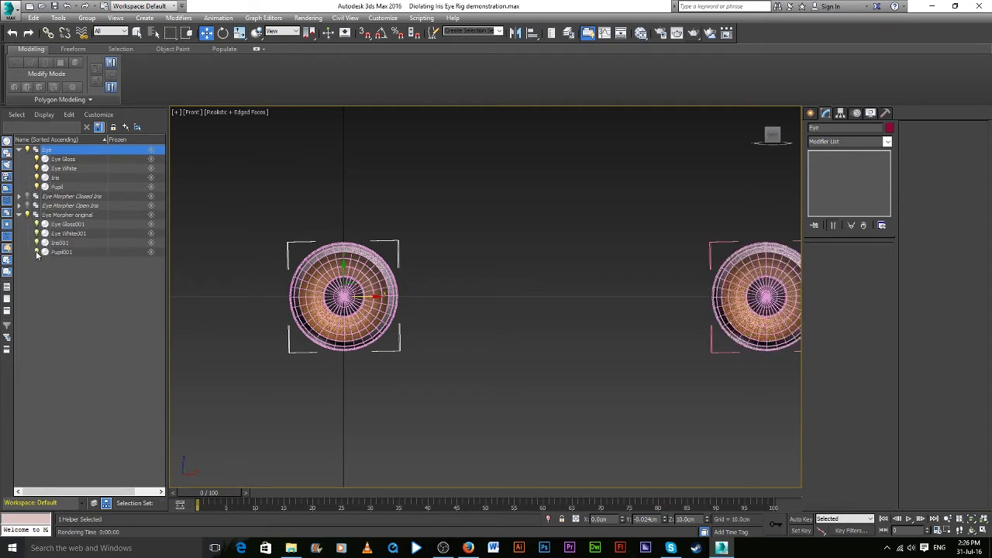
pyautogui.moveTo(600, 289); pyautogui.dragTo(449, 279, button='middle')
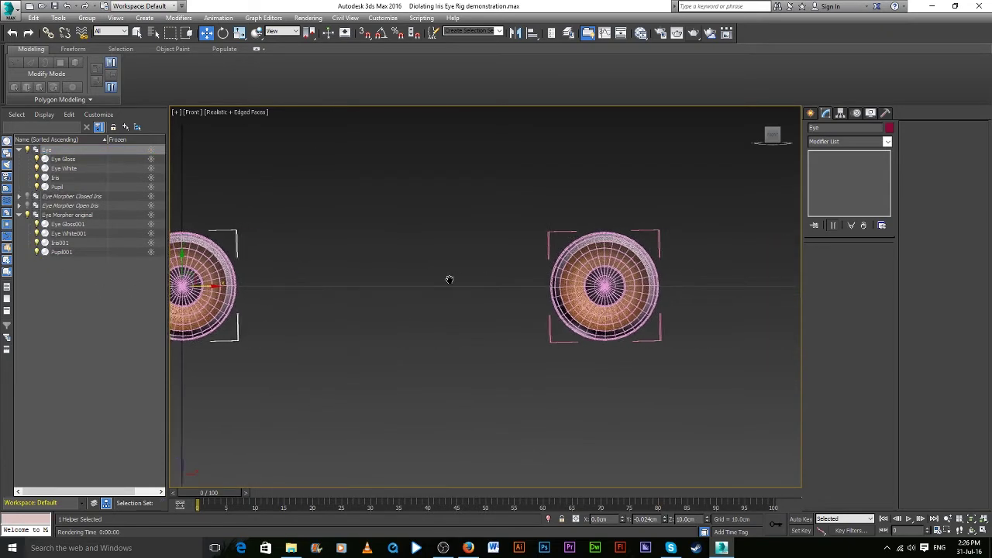
pyautogui.scroll(-2, 446, 285)
pyautogui.scroll(3, 593, 277)
pyautogui.scroll(3, 461, 293)
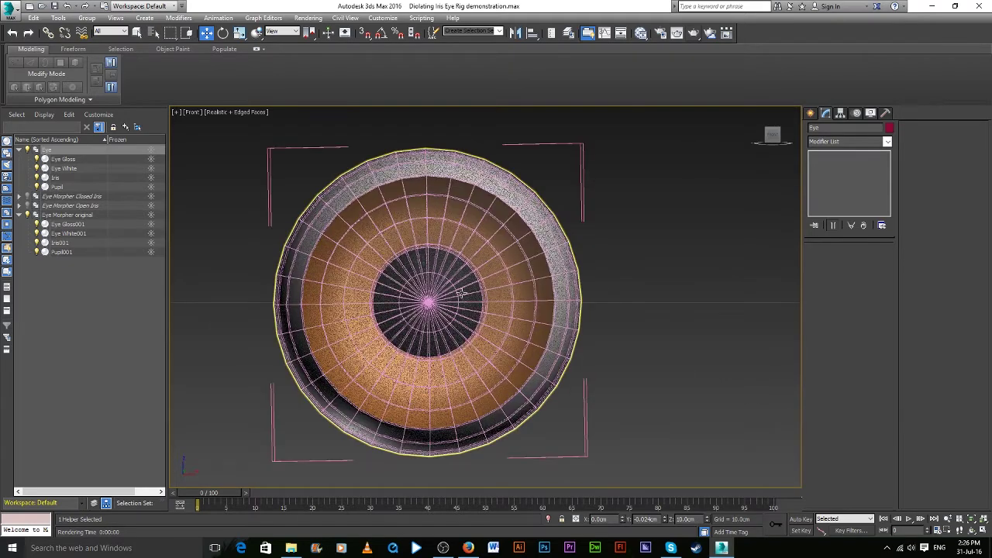
pyautogui.scroll(-4, 436, 298)
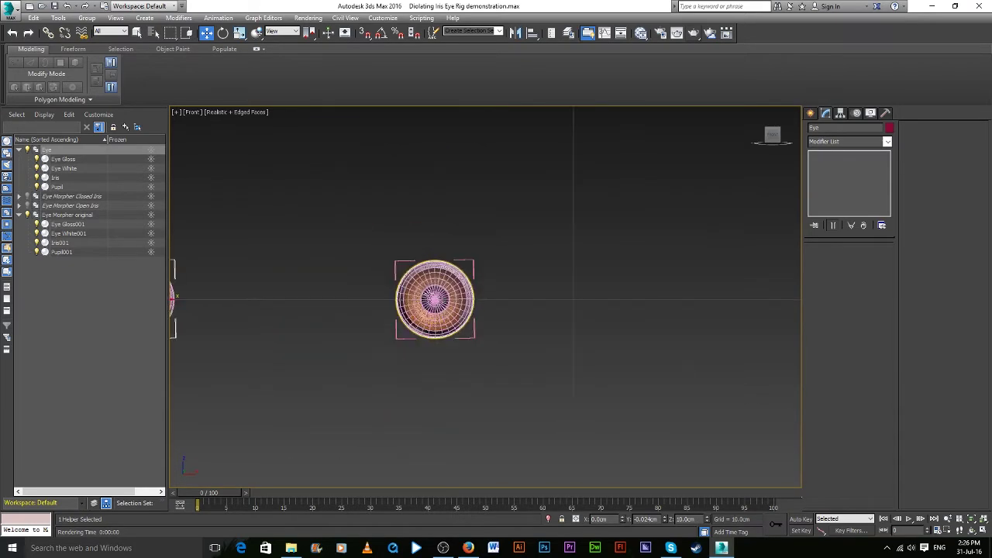
# Hide the Eye Gloss001 shell of the Eye Morpher original copy
pyautogui.click(37, 224)
pyautogui.scroll(3, 457, 299)
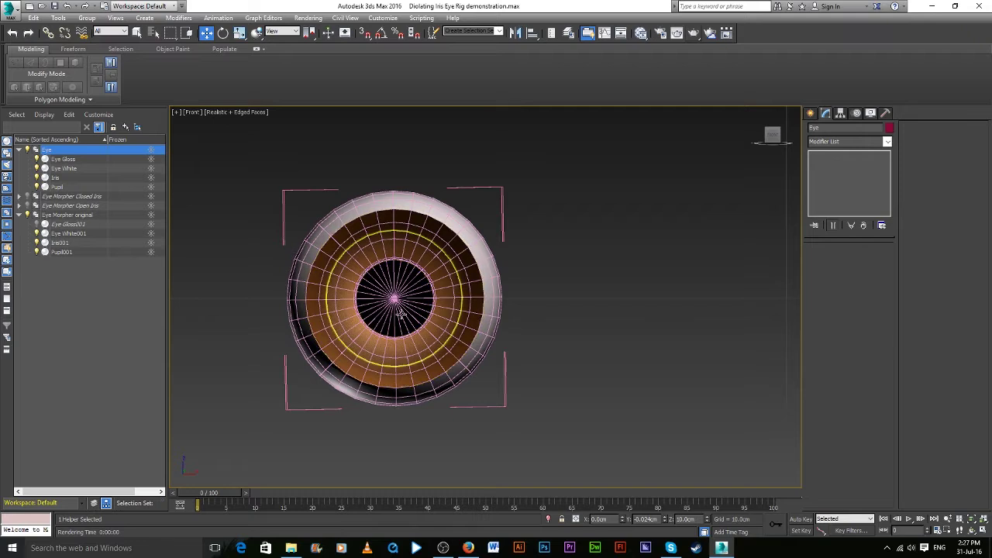
pyautogui.scroll(-2, 397, 294)
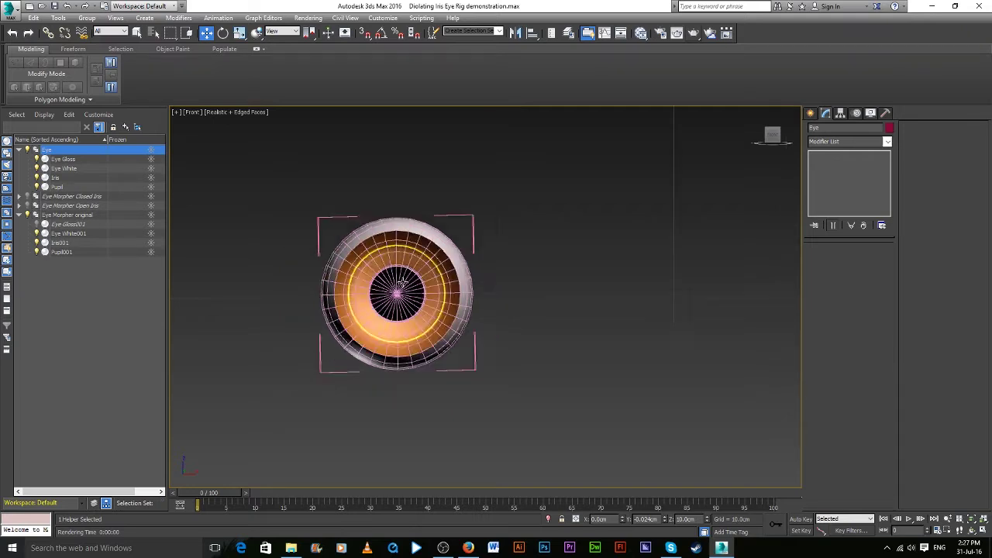
pyautogui.scroll(-3, 401, 281)
pyautogui.scroll(2, 401, 278)
pyautogui.scroll(3, 401, 279)
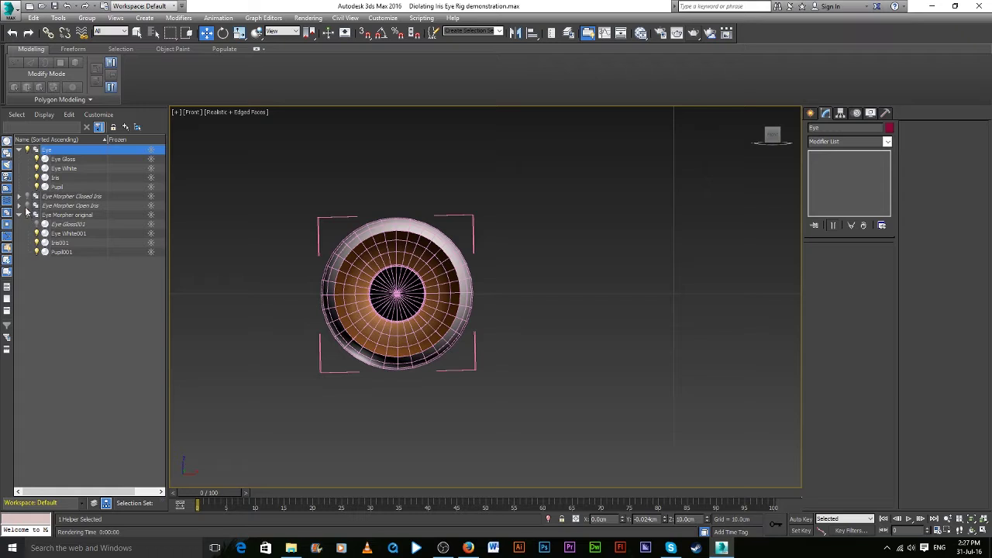
# Expand and unhide the Eye Morpher Closed Iris and Open Iris groups
pyautogui.click(18, 206)
pyautogui.click(18, 197)
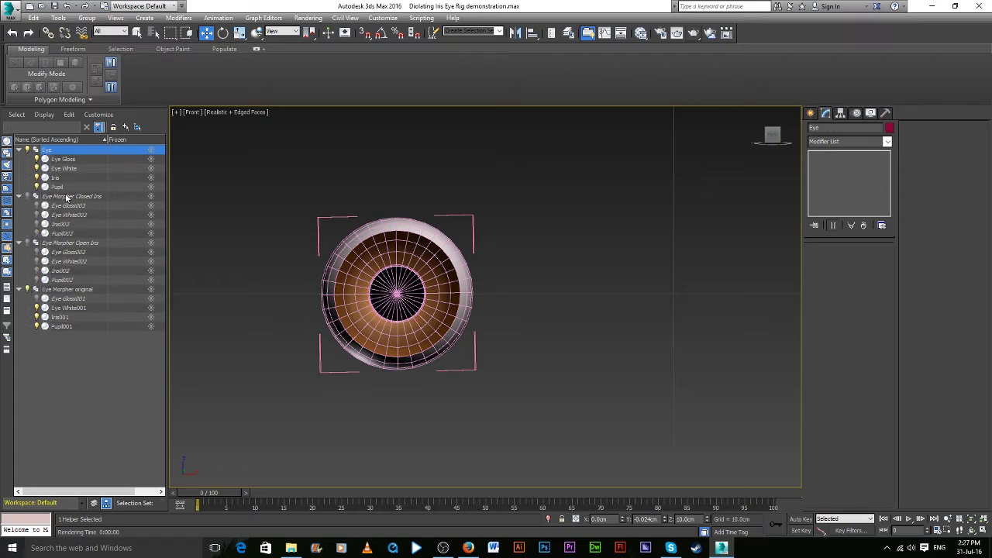
pyautogui.click(67, 197)
pyautogui.keyDown('shift'); pyautogui.click(86, 279); pyautogui.keyUp('shift')
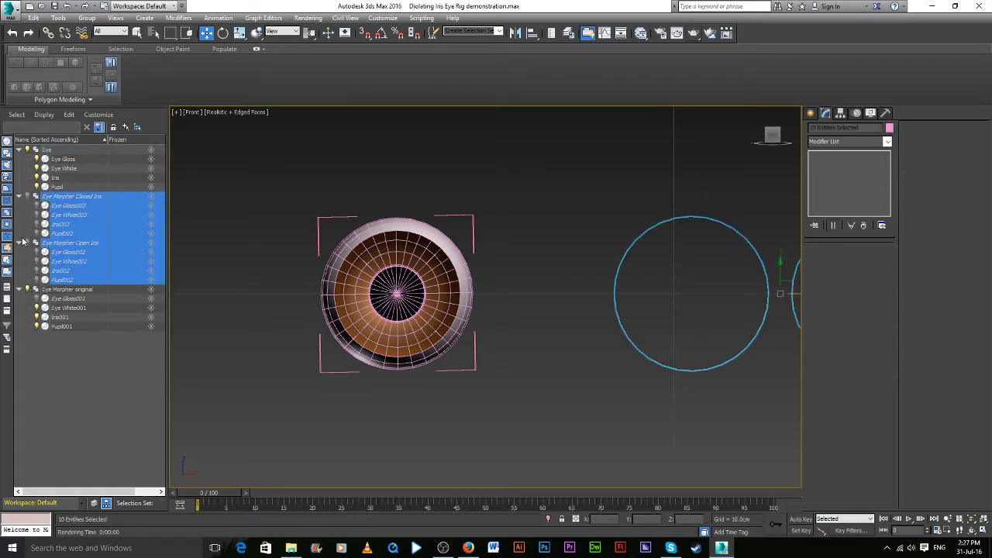
pyautogui.click(31, 197)
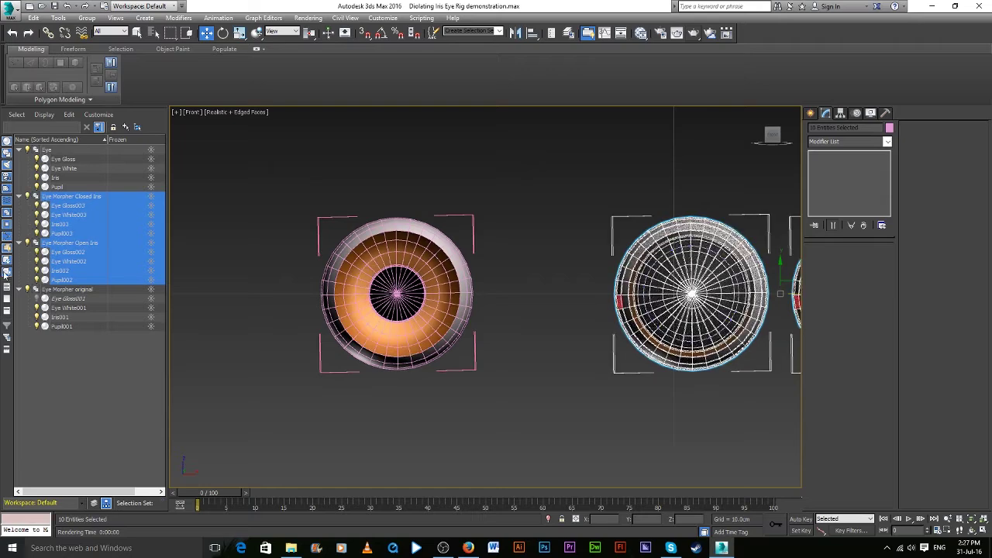
pyautogui.click(203, 294)
pyautogui.scroll(-3, 513, 234)
pyautogui.scroll(-2, 534, 310)
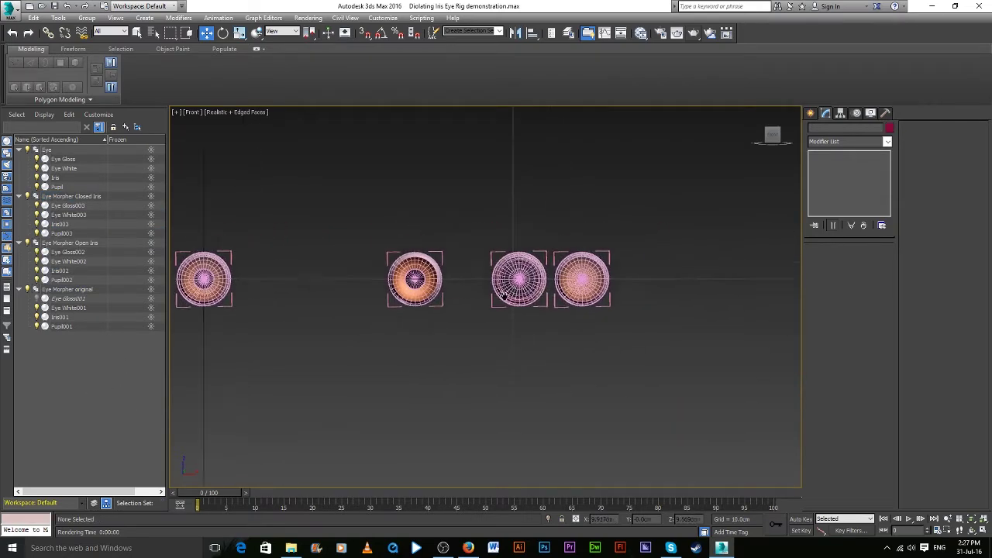
pyautogui.scroll(-1, 551, 372)
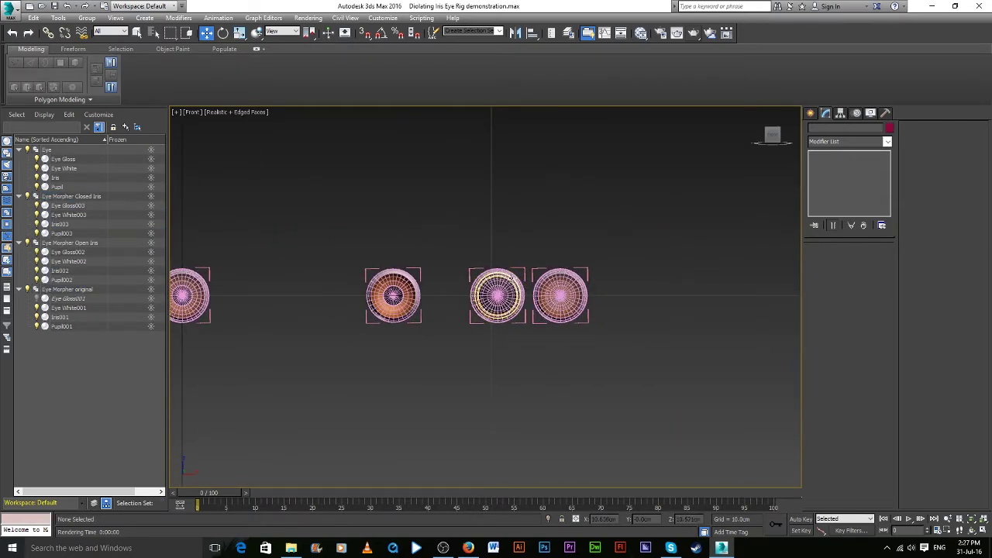
pyautogui.scroll(8, 393, 296)
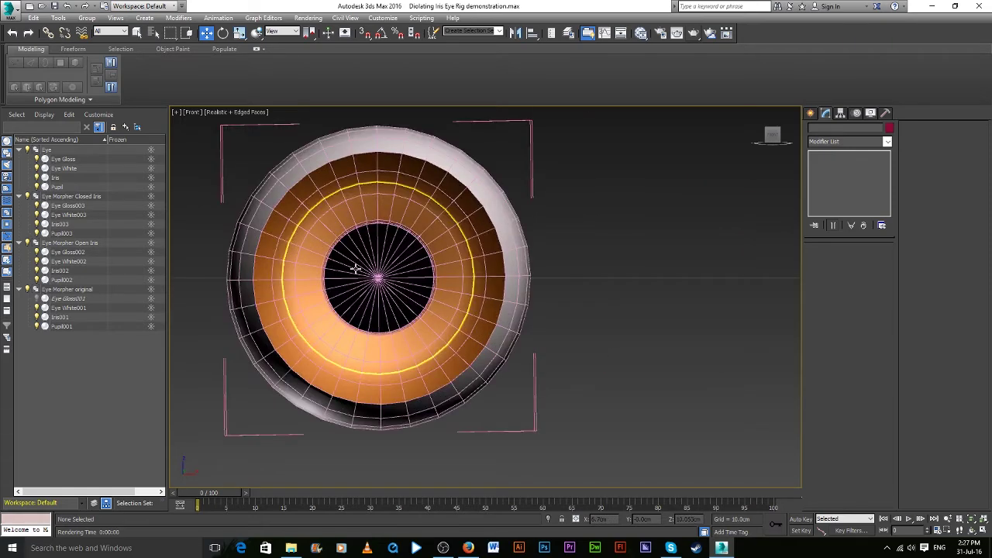
pyautogui.scroll(-6, 583, 370)
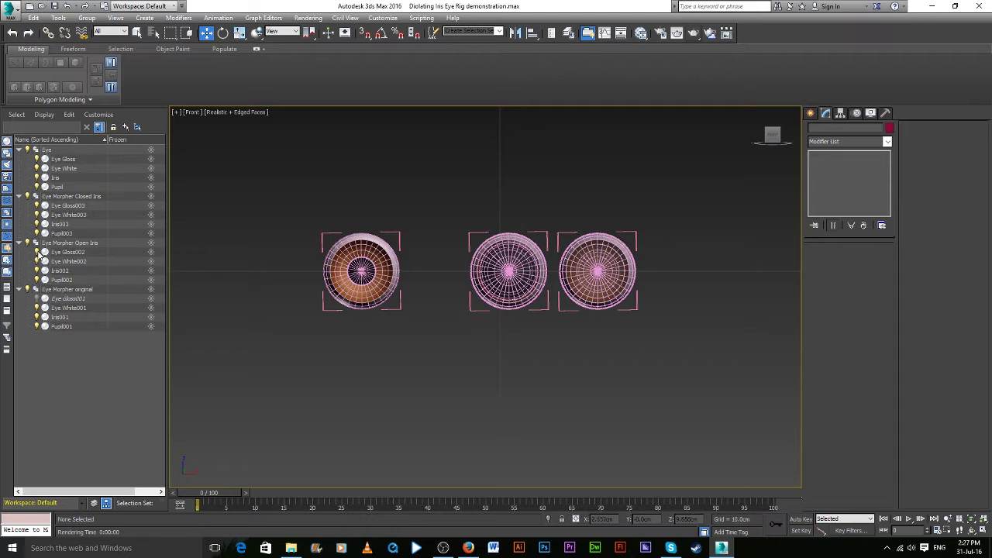
# Hide the Eye Gloss002 and Eye Gloss003 shells on the two morpher copies
pyautogui.click(37, 252)
pyautogui.click(37, 205)
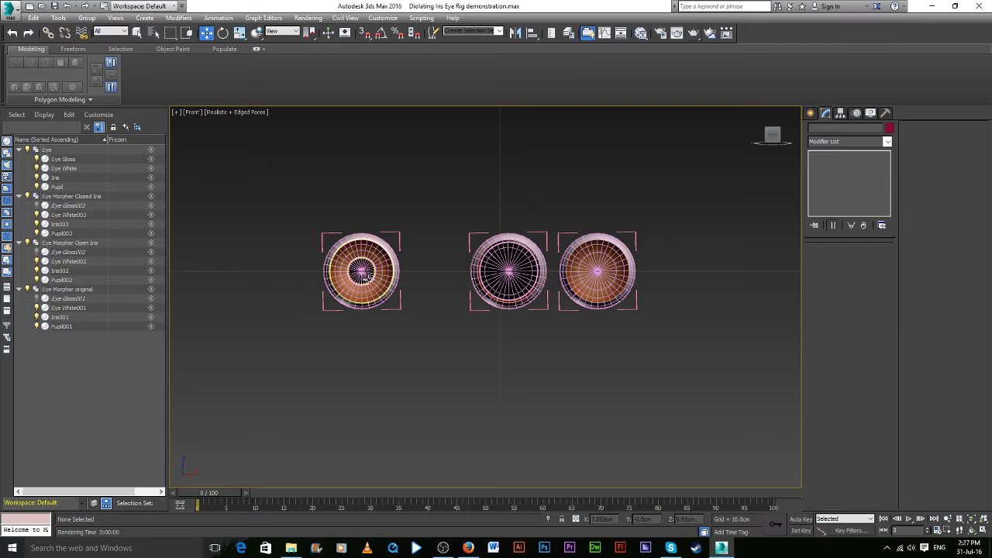
pyautogui.scroll(3, 518, 290)
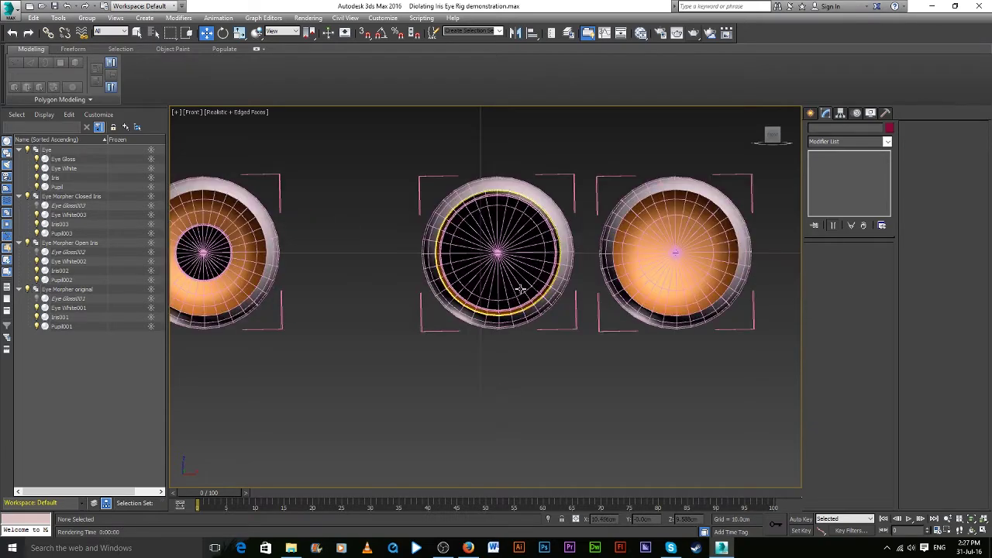
pyautogui.scroll(5, 542, 293)
pyautogui.scroll(-5, 524, 287)
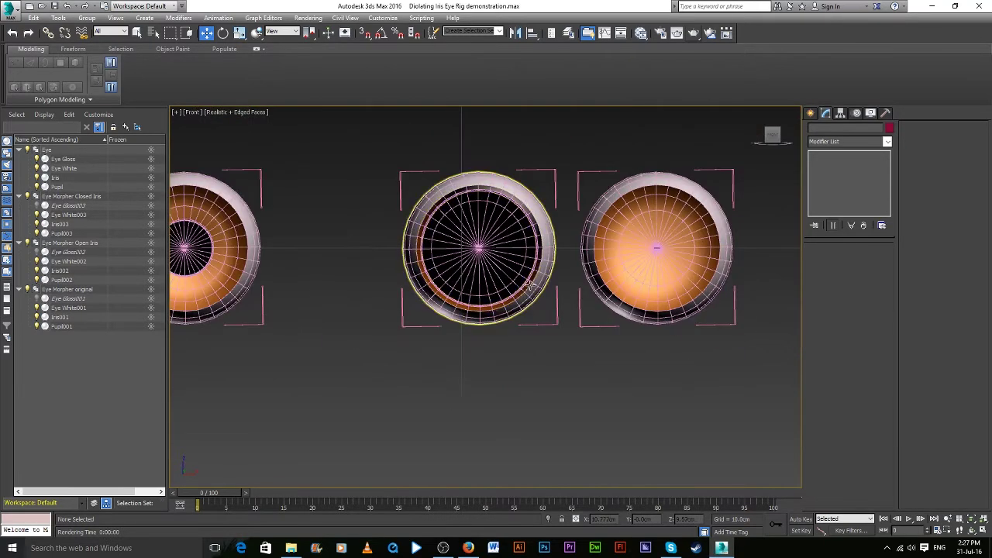
pyautogui.scroll(2, 530, 285)
pyautogui.scroll(4, 530, 285)
# Select the middle eye's iris (Iris002) and enter Vertex sub-object mode
pyautogui.click(519, 281)
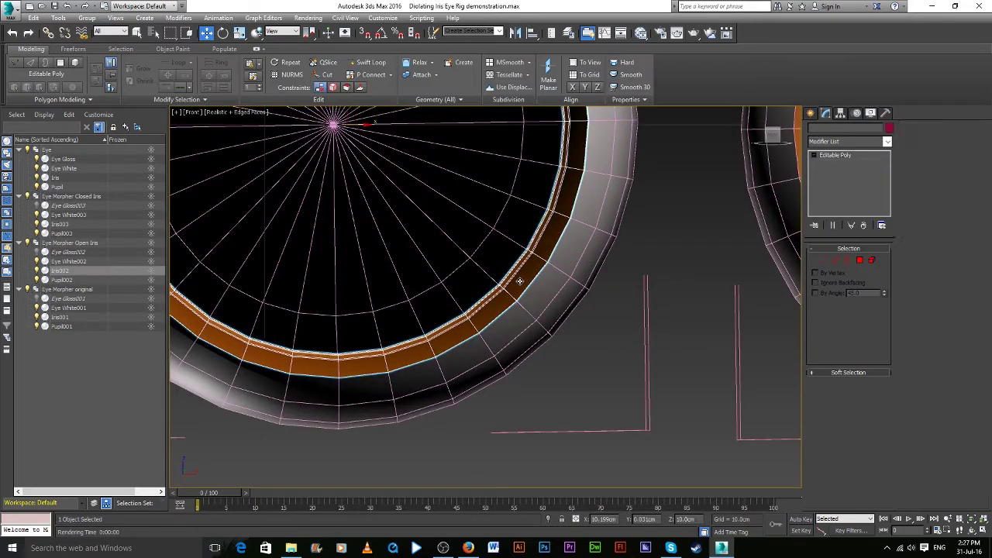
pyautogui.scroll(-3, 519, 281)
pyautogui.moveTo(519, 282)
pyautogui.mouseDown(button='middle')
pyautogui.moveTo(548, 416)
pyautogui.moveTo(524, 369)
pyautogui.moveTo(527, 310)
pyautogui.mouseUp(button='middle')
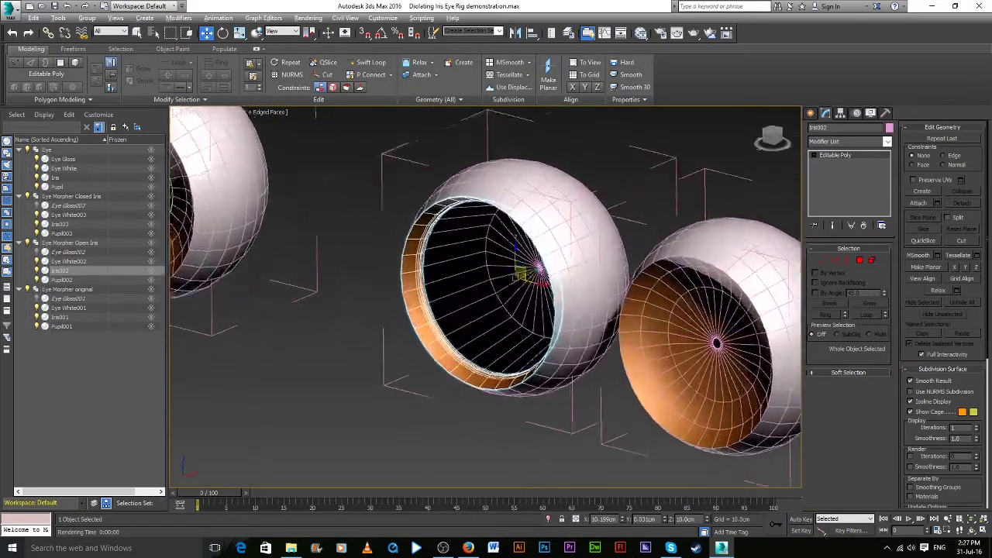
pyautogui.scroll(3, 527, 310)
pyautogui.click(821, 261)
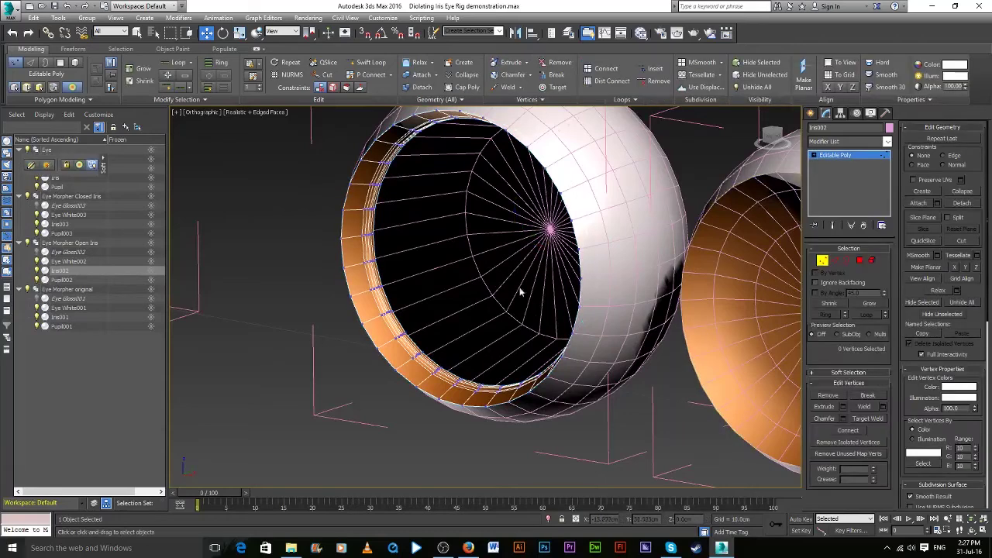
# Select the 32-vertex loop along the iris's inner edge
pyautogui.click(408, 330)
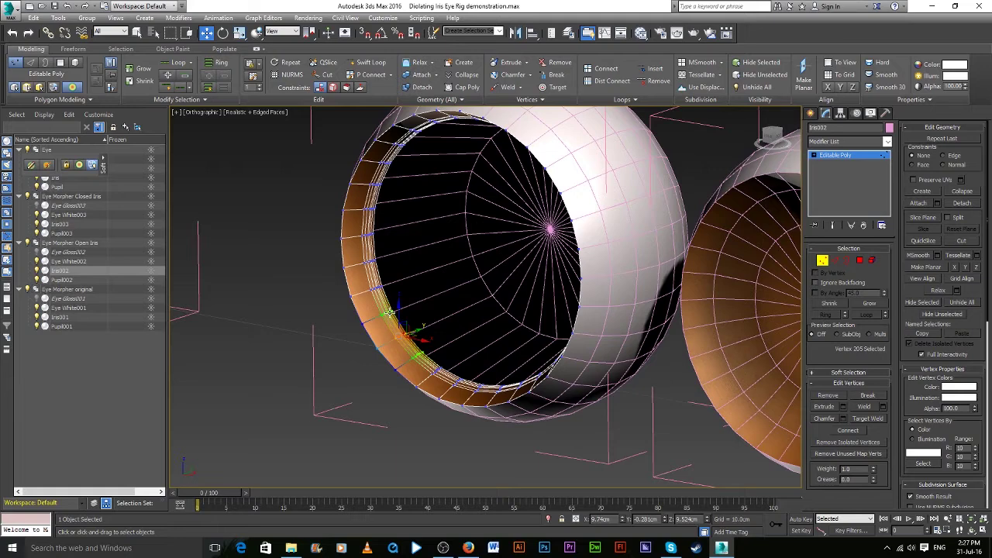
pyautogui.scroll(4, 390, 311)
pyautogui.scroll(3, 389, 317)
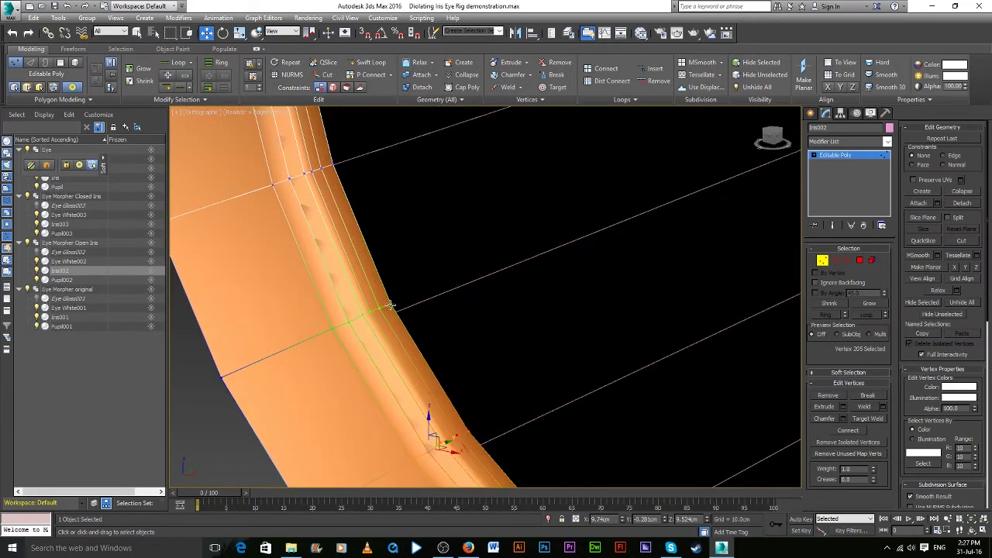
pyautogui.click(390, 306)
pyautogui.doubleClick(335, 164)
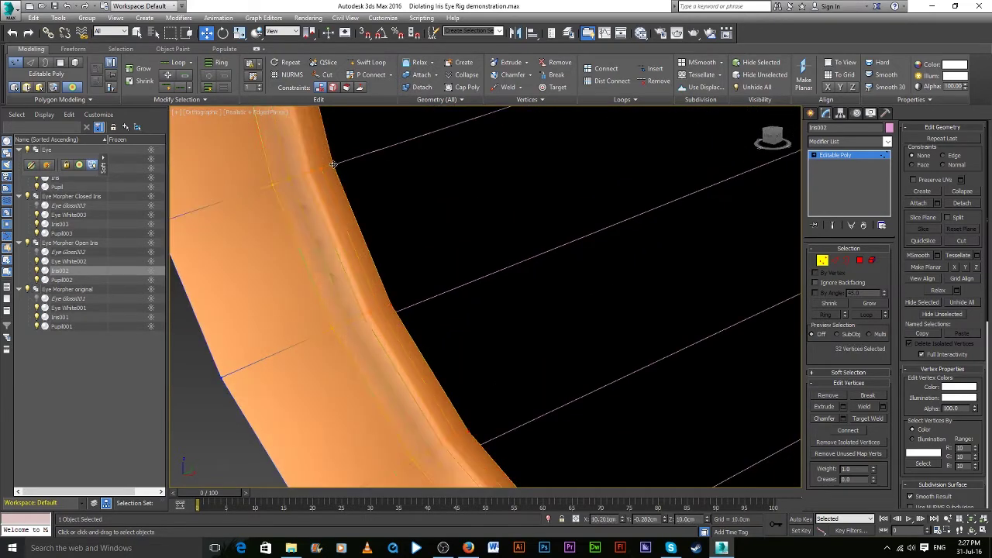
pyautogui.scroll(-8, 421, 239)
pyautogui.moveTo(454, 270)
pyautogui.keyDown('alt'); pyautogui.mouseDown(button='middle')
pyautogui.moveTo(367, 336)
pyautogui.moveTo(393, 326)
pyautogui.moveTo(375, 328)
pyautogui.mouseUp(button='middle'); pyautogui.keyUp('alt')
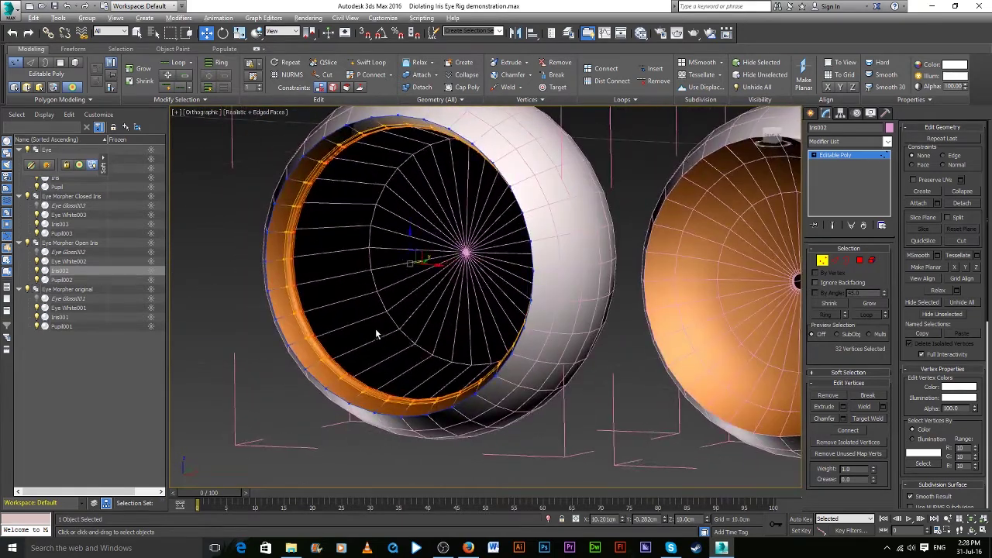
# Enable Soft Selection and scale the middle eye's inner iris ring down slightly
pyautogui.click(73, 88)
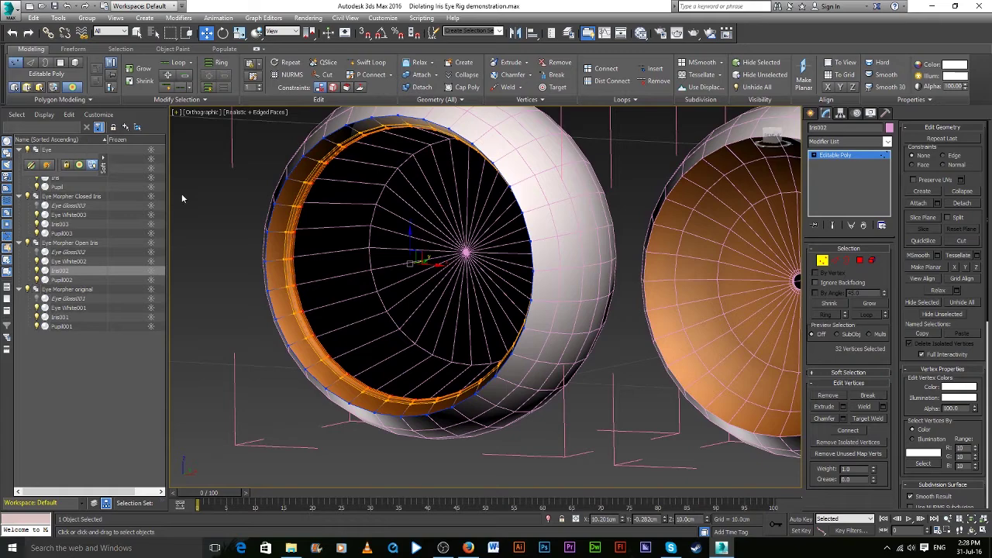
pyautogui.moveTo(380, 289)
pyautogui.keyDown('alt'); pyautogui.mouseDown(button='middle')
pyautogui.moveTo(343, 287)
pyautogui.moveTo(347, 295)
pyautogui.mouseUp(button='middle'); pyautogui.keyUp('alt')
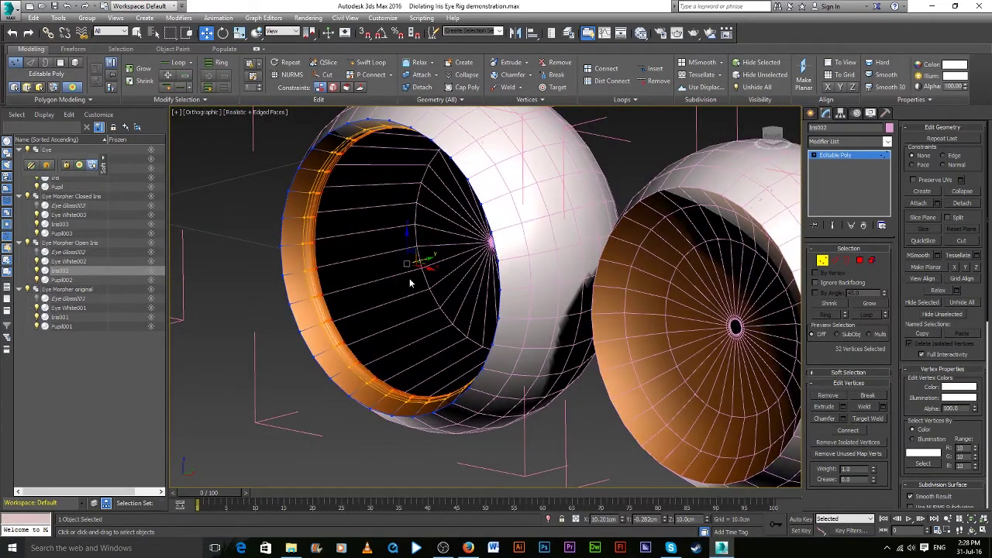
pyautogui.press('e')
pyautogui.press('r')
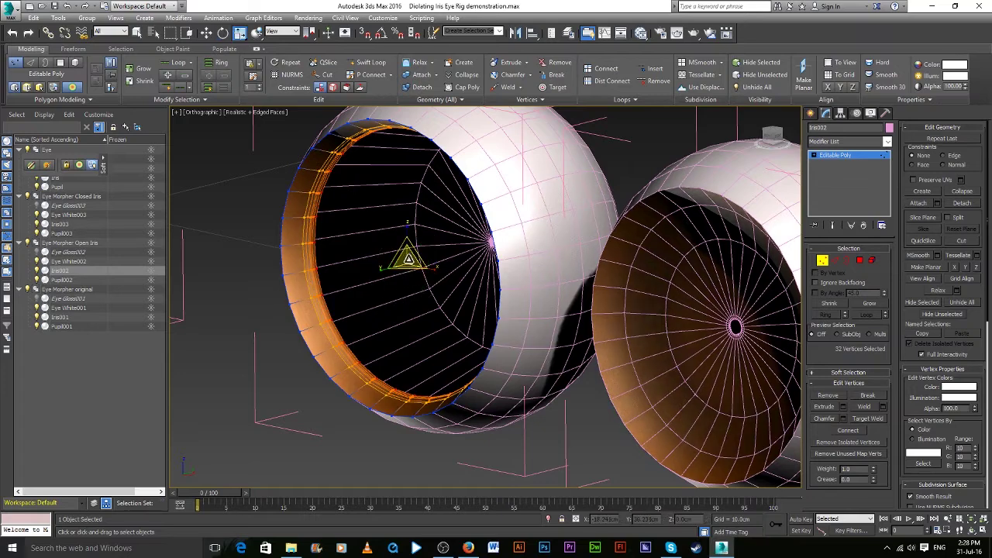
pyautogui.moveTo(408, 258)
pyautogui.mouseDown()
pyautogui.moveTo(412, 291)
pyautogui.moveTo(412, 264)
pyautogui.mouseUp()
# Orbit around the eyes and clear the iris ring's vertex selection
pyautogui.press('w')
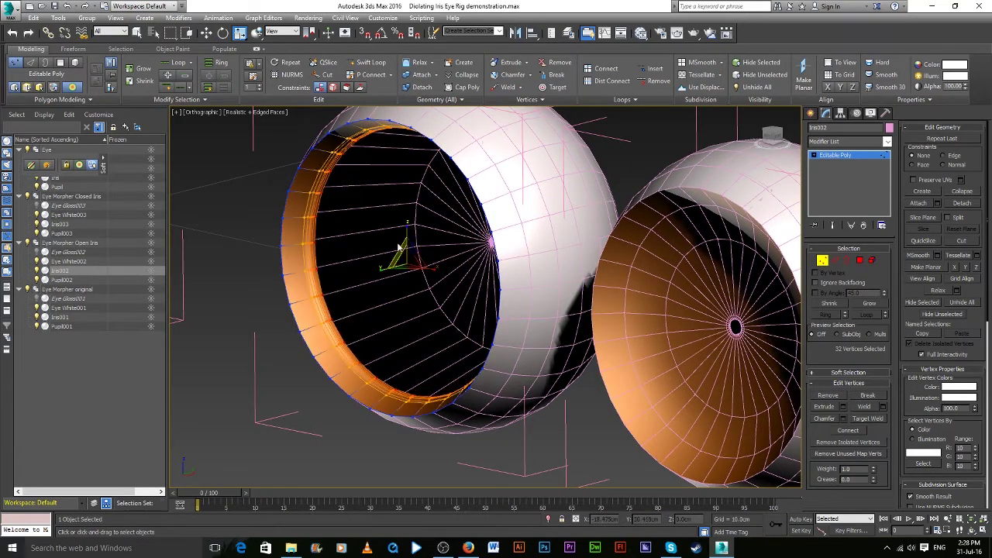
pyautogui.press('r')
pyautogui.moveTo(400, 303)
pyautogui.keyDown('alt'); pyautogui.mouseDown(button='middle')
pyautogui.moveTo(495, 295)
pyautogui.moveTo(435, 286)
pyautogui.mouseUp(button='middle'); pyautogui.keyUp('alt')
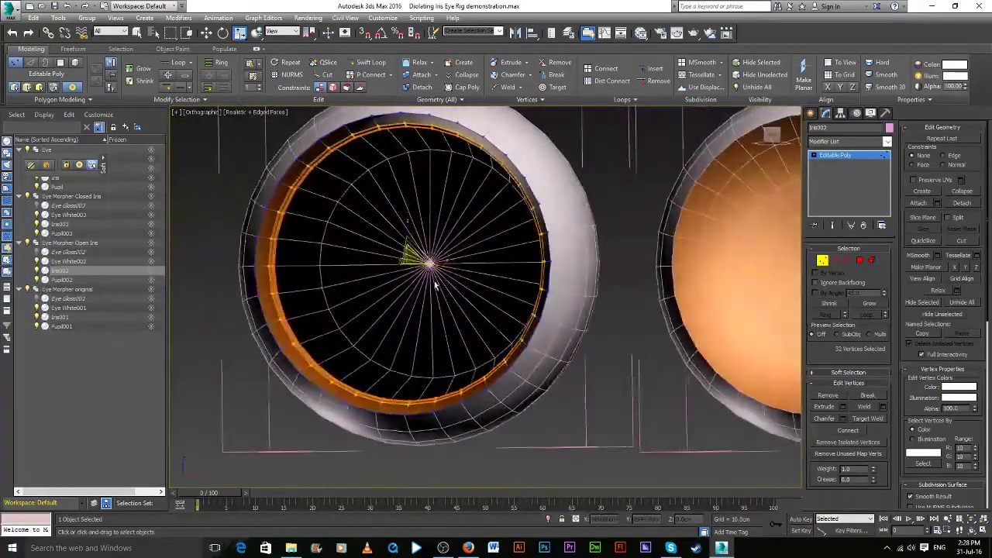
pyautogui.scroll(-2, 436, 286)
pyautogui.scroll(-2, 437, 286)
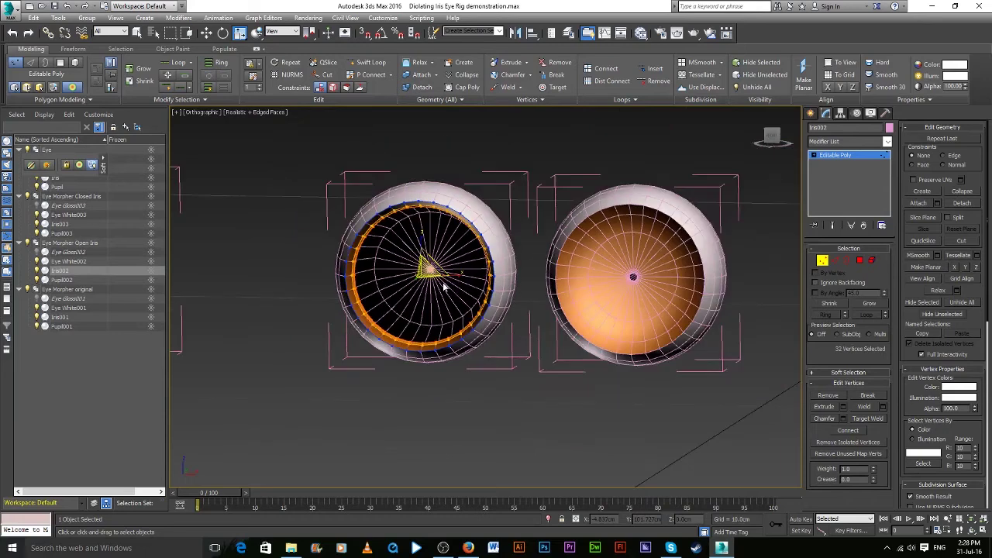
pyautogui.keyDown('alt'); pyautogui.moveTo(442, 293); pyautogui.dragTo(416, 332, button='middle'); pyautogui.keyUp('alt')
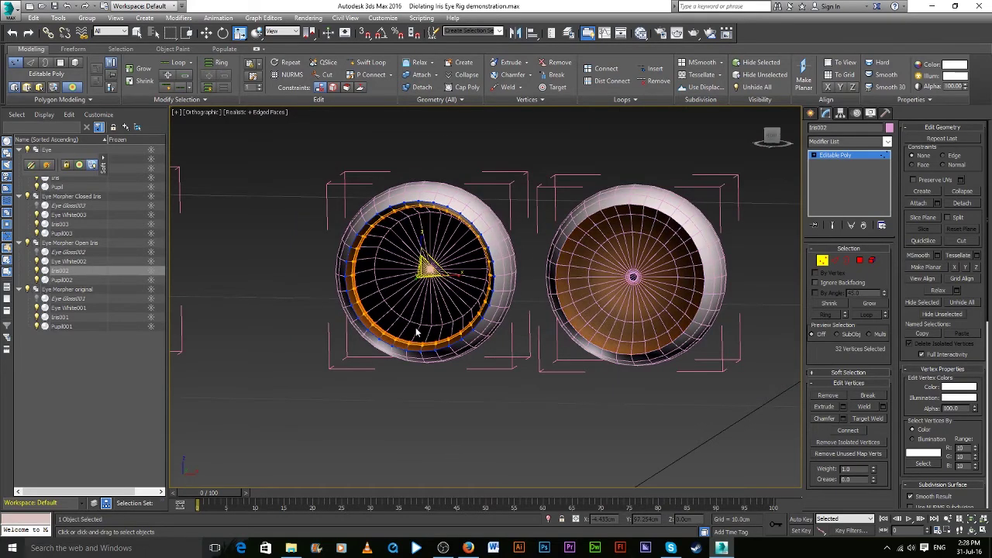
pyautogui.click(416, 332)
pyautogui.keyDown('alt'); pyautogui.moveTo(455, 302); pyautogui.dragTo(438, 304, button='middle'); pyautogui.keyUp('alt')
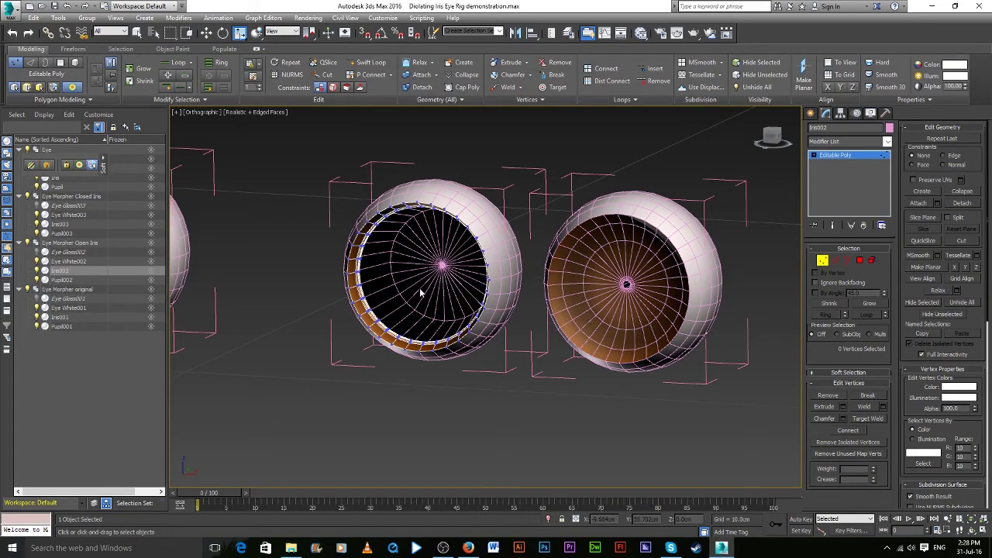
# Orbit, pan and zoom to a straight front-on view of the three eyes
pyautogui.moveTo(420, 292)
pyautogui.keyDown('alt'); pyautogui.mouseDown(button='middle')
pyautogui.moveTo(451, 284)
pyautogui.moveTo(368, 288)
pyautogui.moveTo(439, 290)
pyautogui.mouseUp(button='middle'); pyautogui.keyUp('alt')
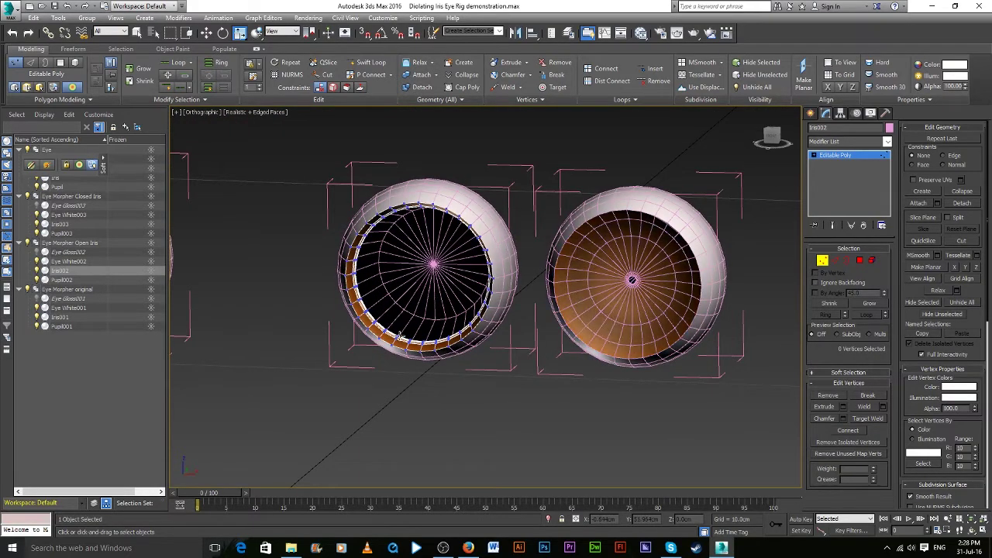
pyautogui.scroll(-2, 428, 343)
pyautogui.scroll(4, 594, 302)
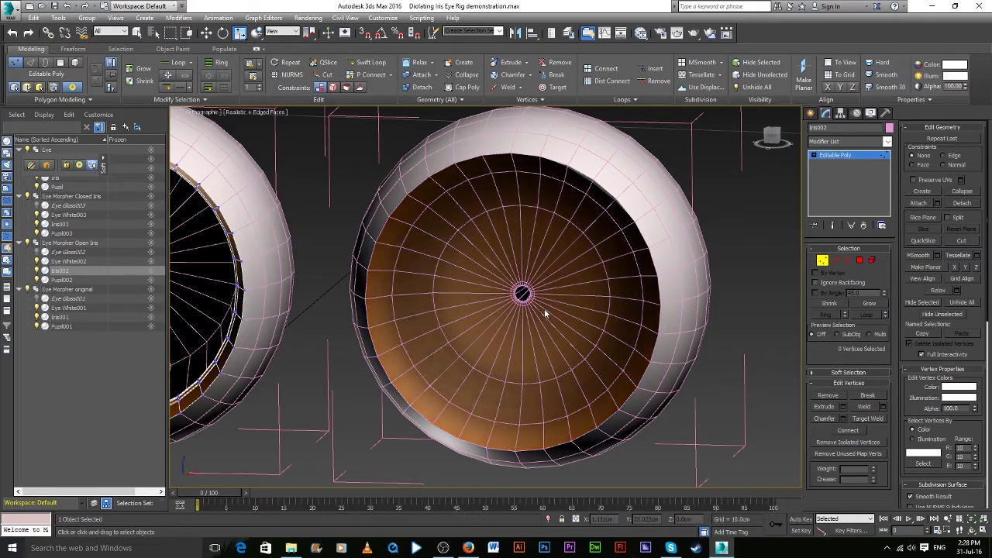
pyautogui.scroll(-3, 544, 309)
pyautogui.moveTo(544, 309); pyautogui.dragTo(708, 346, button='middle')
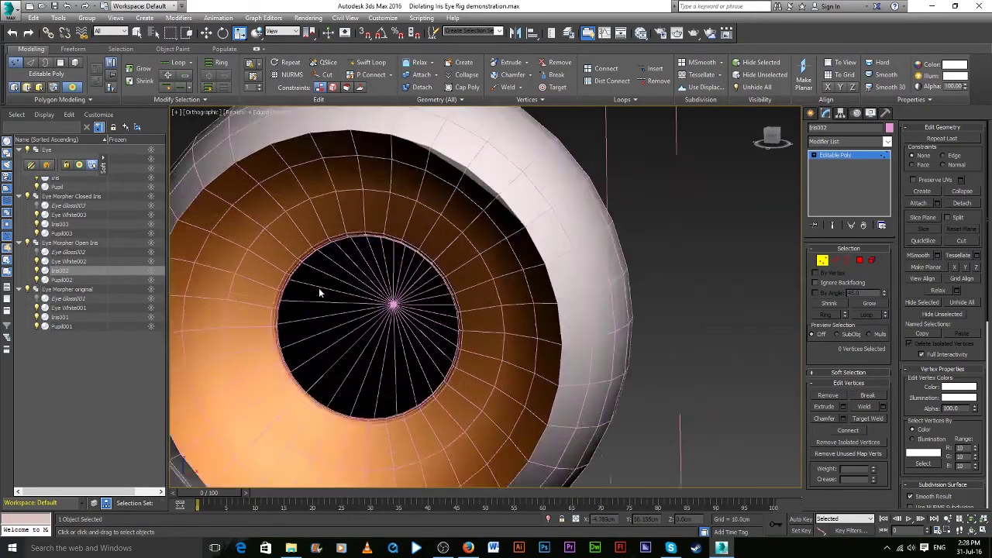
pyautogui.scroll(4, 320, 293)
pyautogui.scroll(-5, 392, 317)
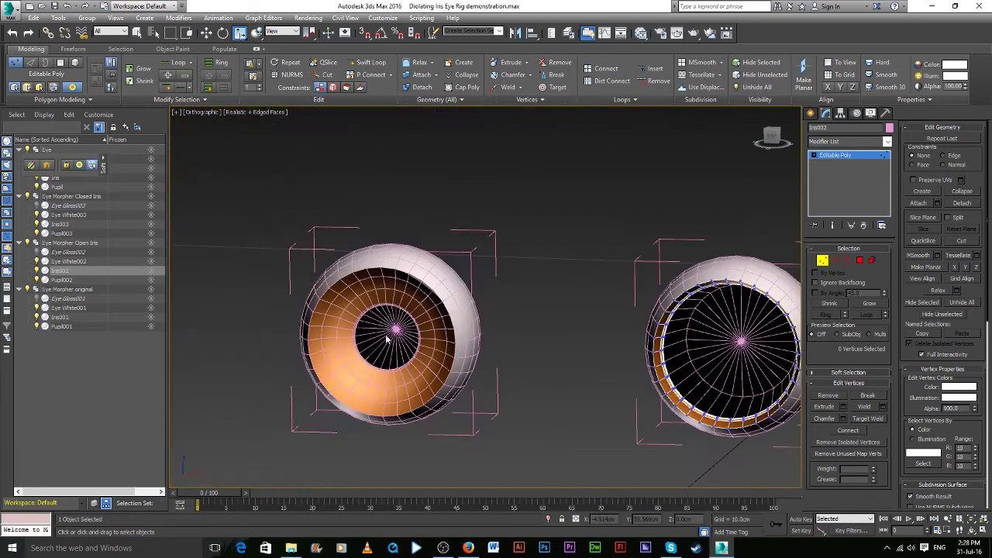
pyautogui.keyDown('alt'); pyautogui.moveTo(525, 332); pyautogui.dragTo(251, 311, button='middle'); pyautogui.keyUp('alt')
pyautogui.scroll(3, 634, 348)
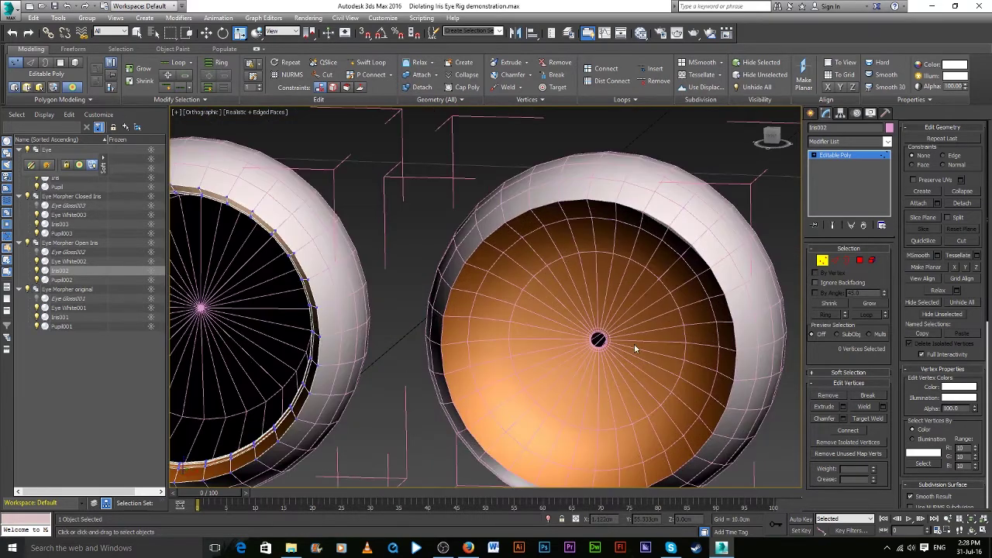
pyautogui.scroll(4, 604, 339)
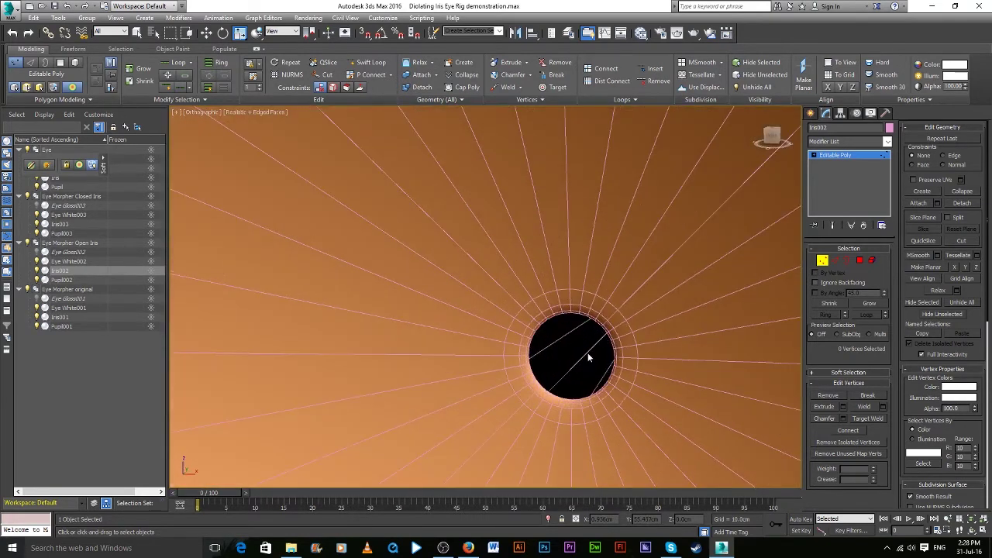
pyautogui.scroll(-3, 597, 362)
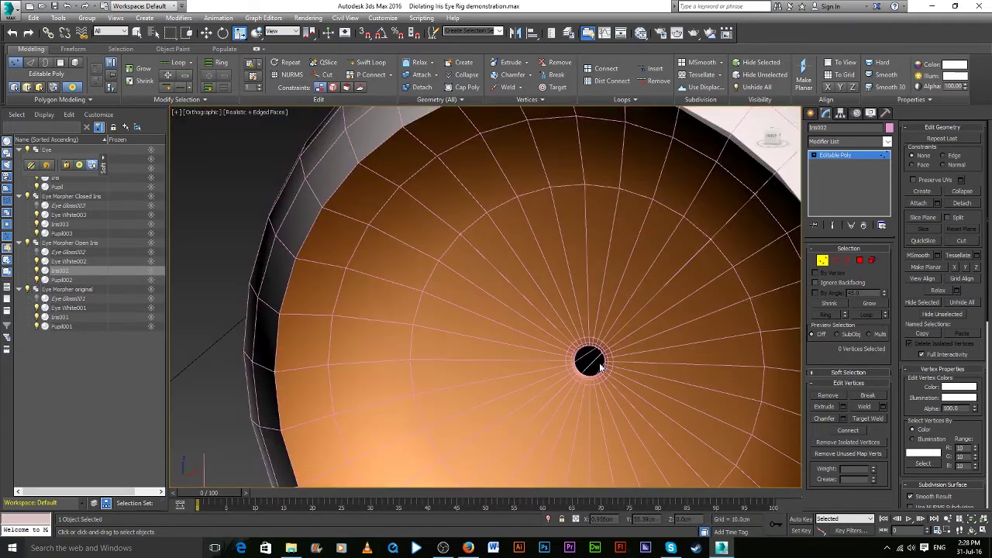
pyautogui.scroll(-4, 591, 360)
pyautogui.scroll(4, 553, 373)
pyautogui.scroll(-4, 531, 357)
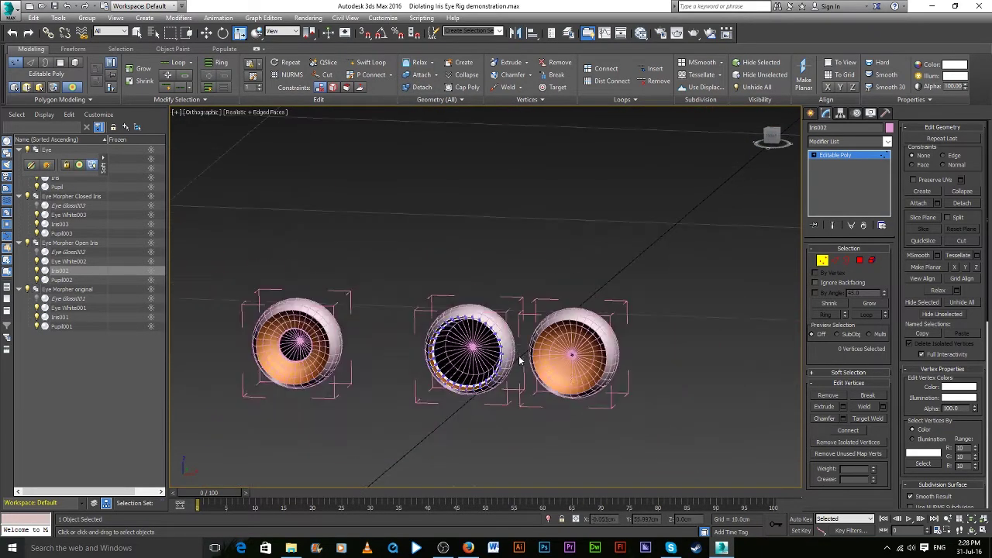
pyautogui.keyDown('alt'); pyautogui.moveTo(554, 377); pyautogui.dragTo(575, 331, button='middle'); pyautogui.keyUp('alt')
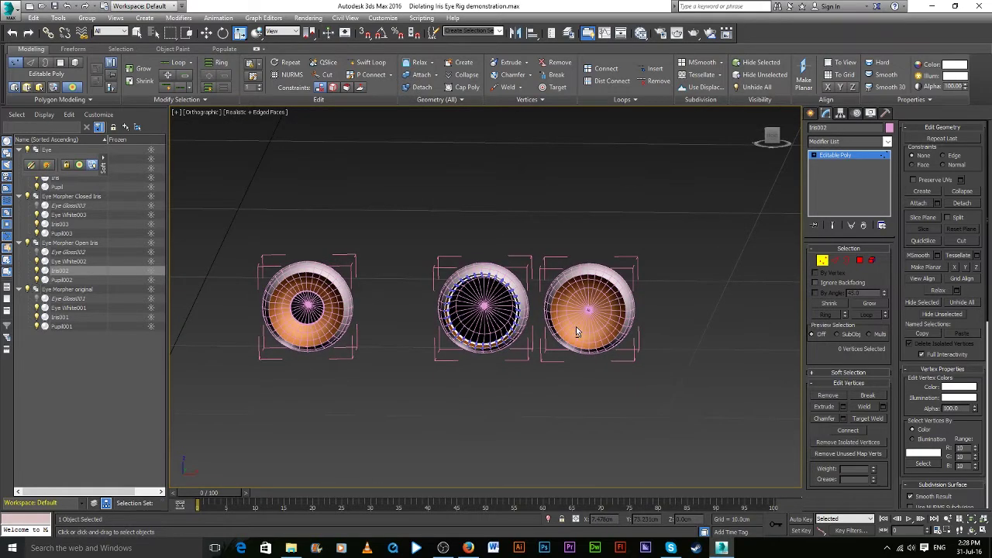
# Hide edged faces, exit Vertex mode, deselect the iris, and switch to Perspective view
pyautogui.press('F4')
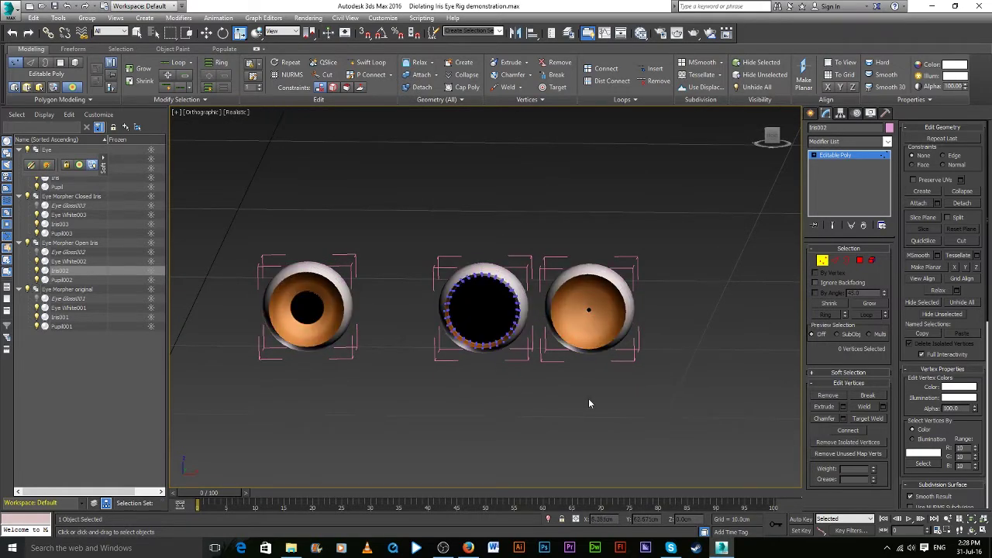
pyautogui.click(824, 262)
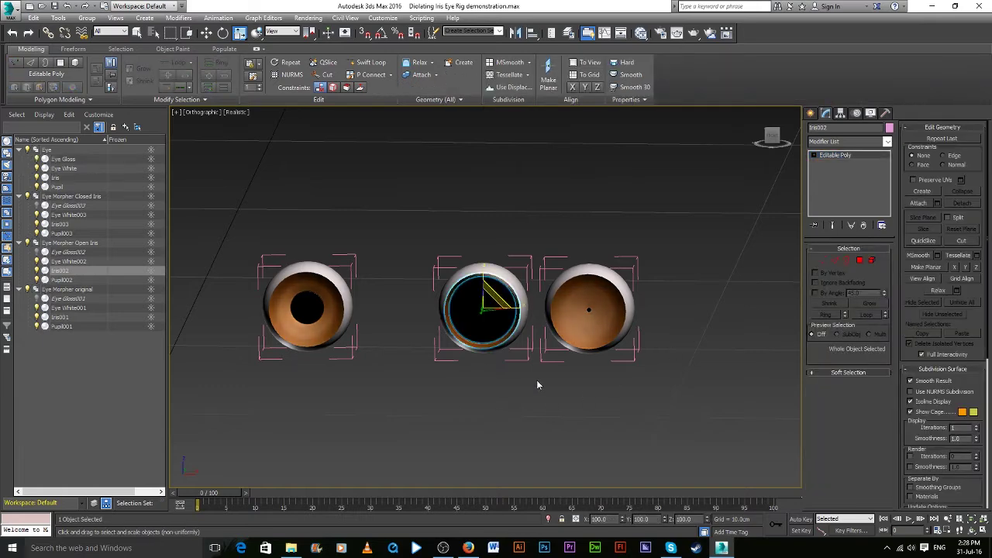
pyautogui.click(534, 381)
pyautogui.keyDown('alt'); pyautogui.moveTo(603, 366); pyautogui.dragTo(605, 367, button='middle'); pyautogui.keyUp('alt')
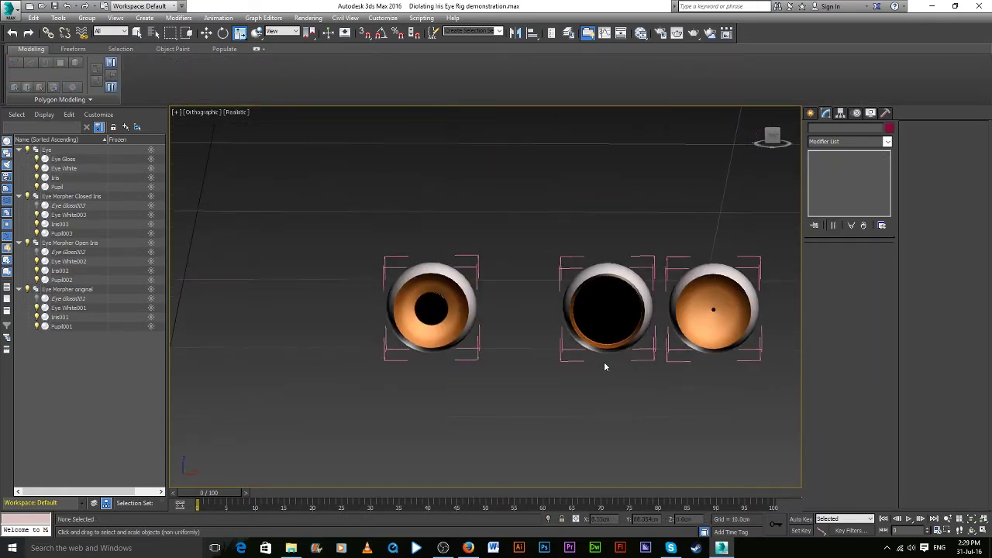
pyautogui.press('p')
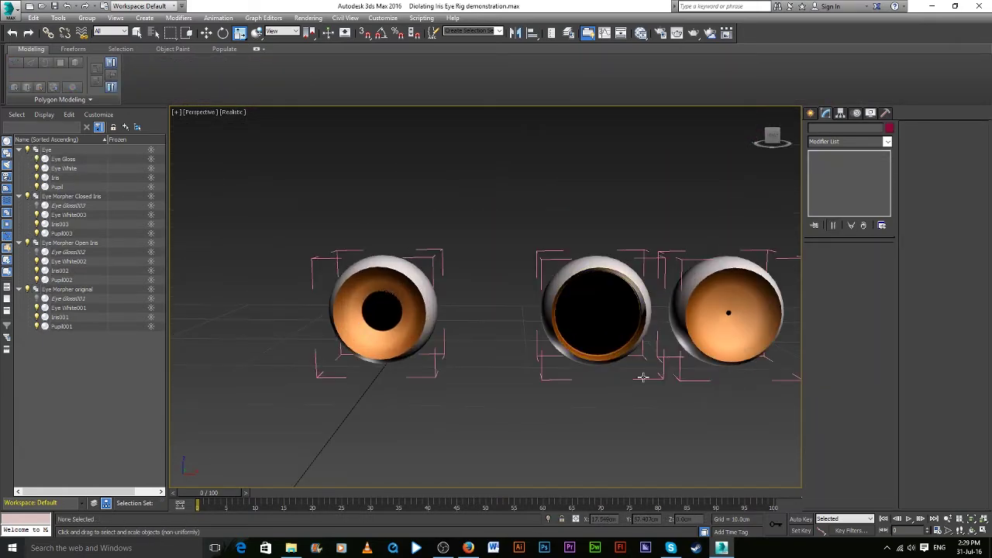
pyautogui.moveTo(643, 376)
pyautogui.keyDown('alt'); pyautogui.mouseDown(button='middle')
pyautogui.moveTo(628, 376)
pyautogui.moveTo(655, 378)
pyautogui.moveTo(578, 377)
pyautogui.moveTo(559, 365)
pyautogui.mouseUp(button='middle'); pyautogui.keyUp('alt')
# Take Pupil002 out of vertex editing and nudge the Eye Morpher Open Iris group upward
pyautogui.click(572, 311)
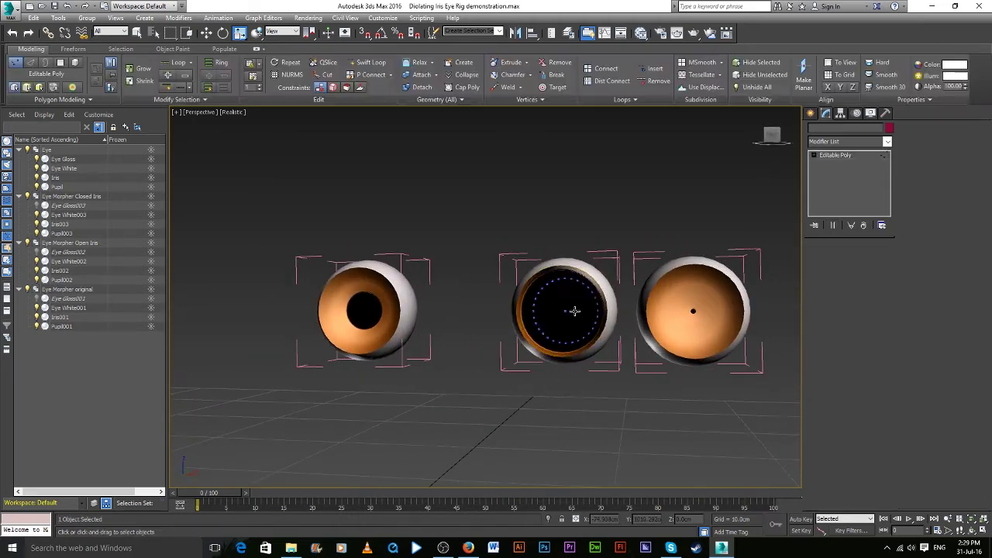
pyautogui.click(823, 260)
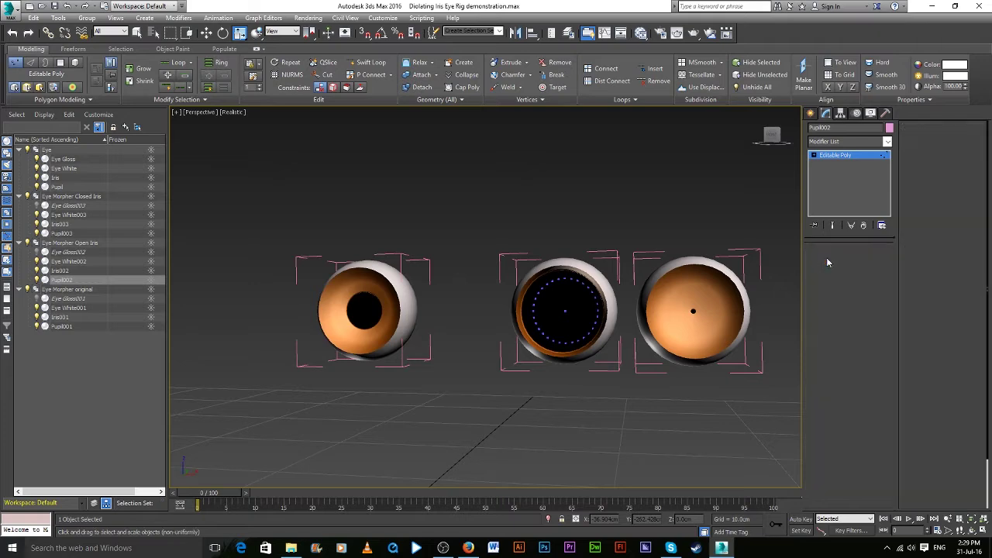
pyautogui.click(603, 369)
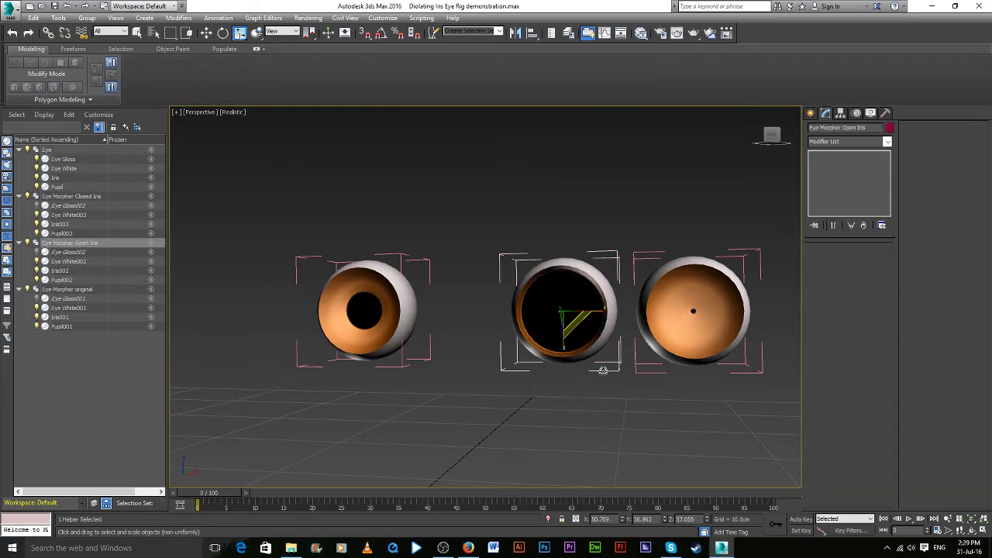
pyautogui.press('w')
pyautogui.moveTo(559, 288)
pyautogui.mouseDown()
pyautogui.moveTo(558, 275)
pyautogui.moveTo(559, 287)
pyautogui.mouseUp()
# Recentre the view, frame the leftmost eye, then return to the wider view
pyautogui.scroll(-2, 593, 394)
pyautogui.scroll(-3, 601, 395)
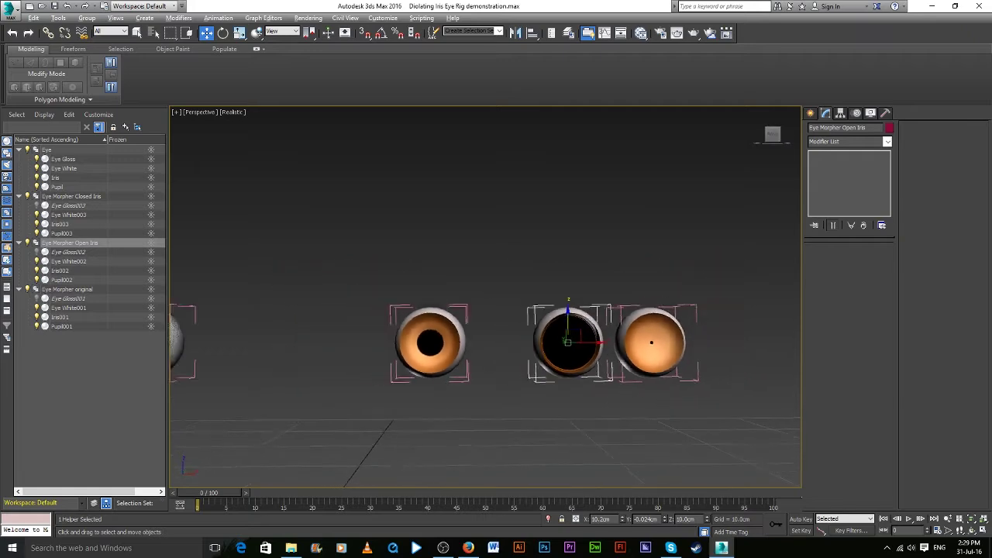
pyautogui.scroll(-1, 600, 395)
pyautogui.moveTo(599, 394); pyautogui.dragTo(651, 416, button='middle')
pyautogui.click(360, 347)
pyautogui.press('z')
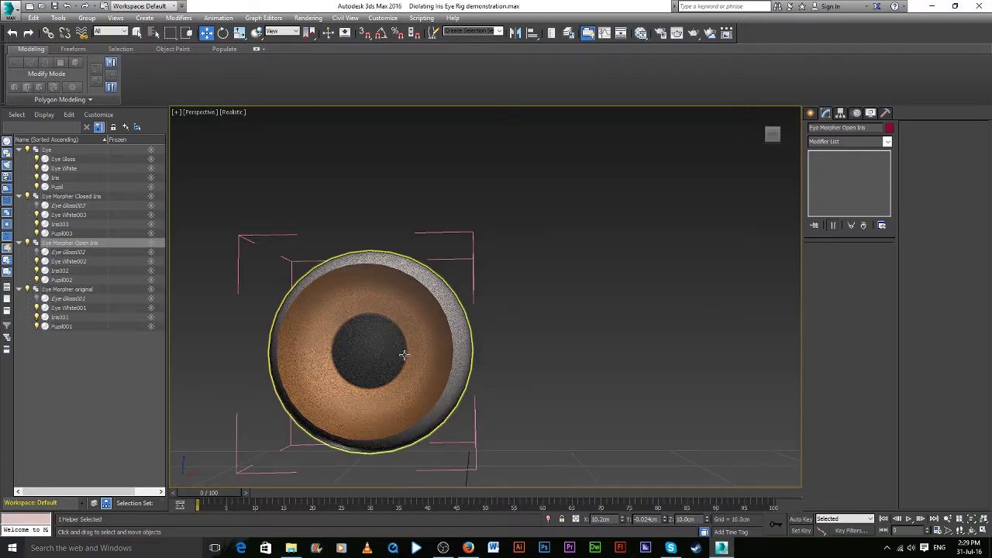
pyautogui.hotkey('shift', 'z')
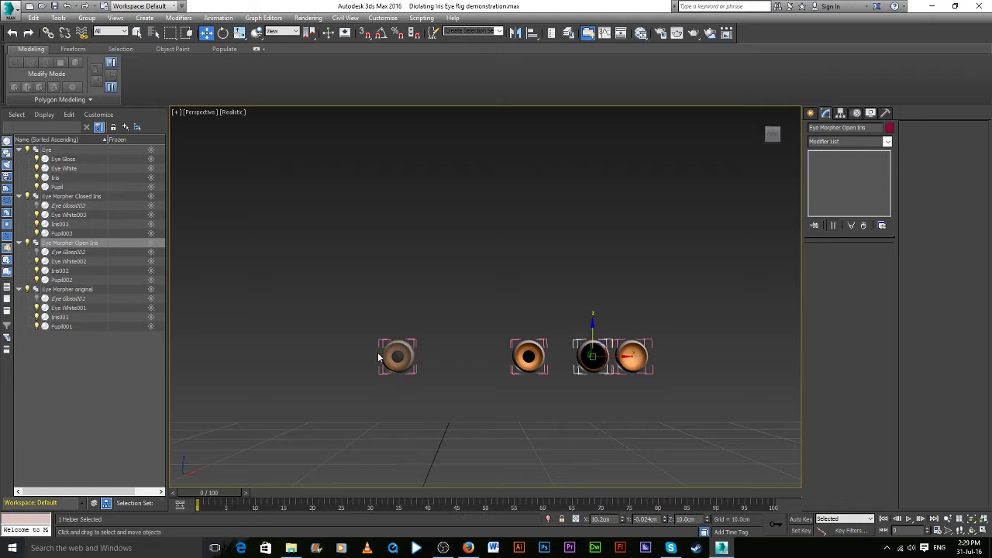
pyautogui.scroll(5, 377, 352)
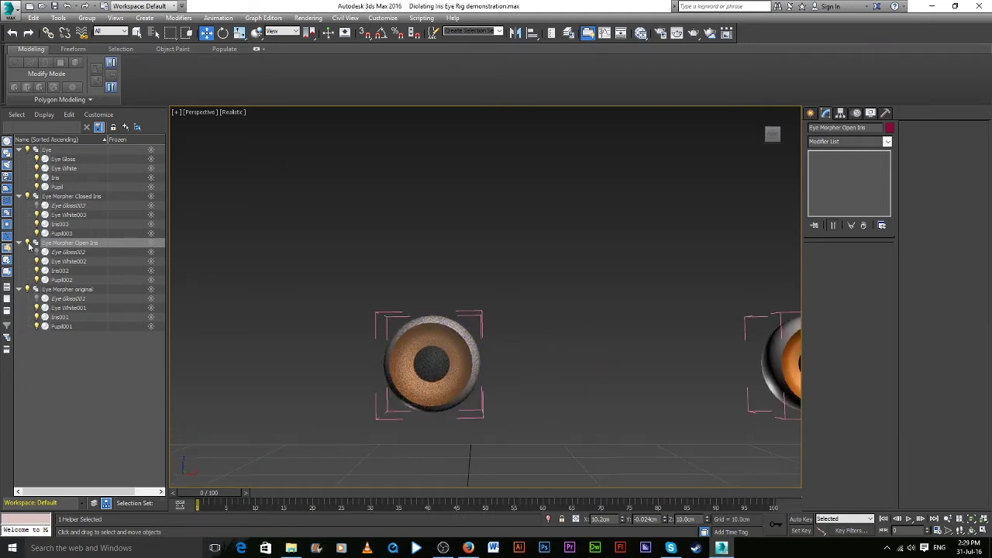
# Collapse the three Eye Morpher groups, hide Eye Gloss, and select the Eye group's Iris
pyautogui.click(20, 243)
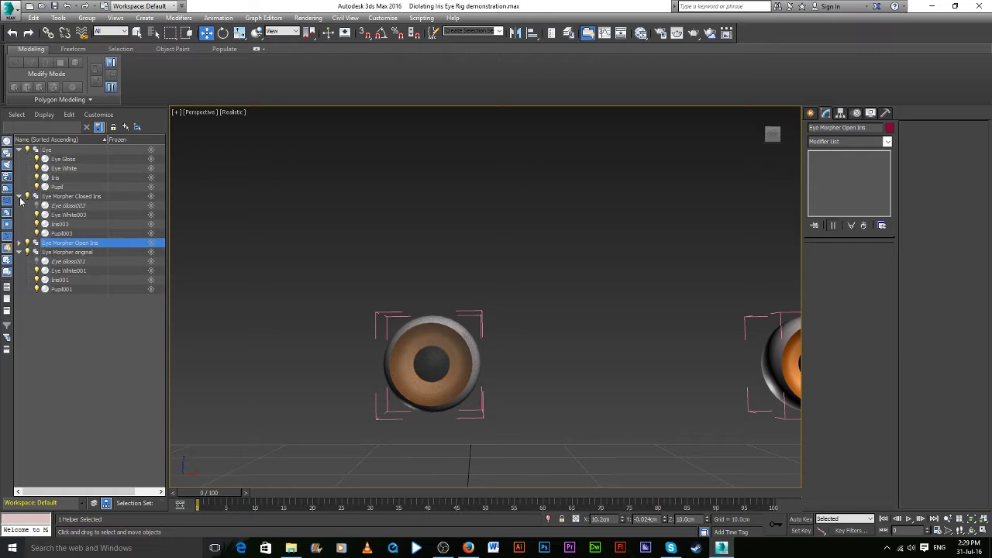
pyautogui.click(19, 196)
pyautogui.click(19, 214)
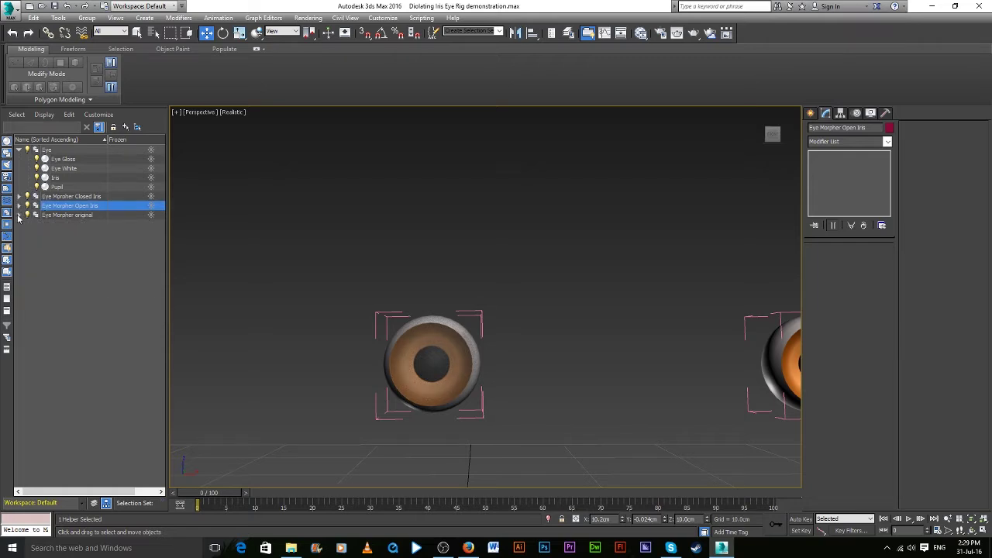
pyautogui.click(36, 160)
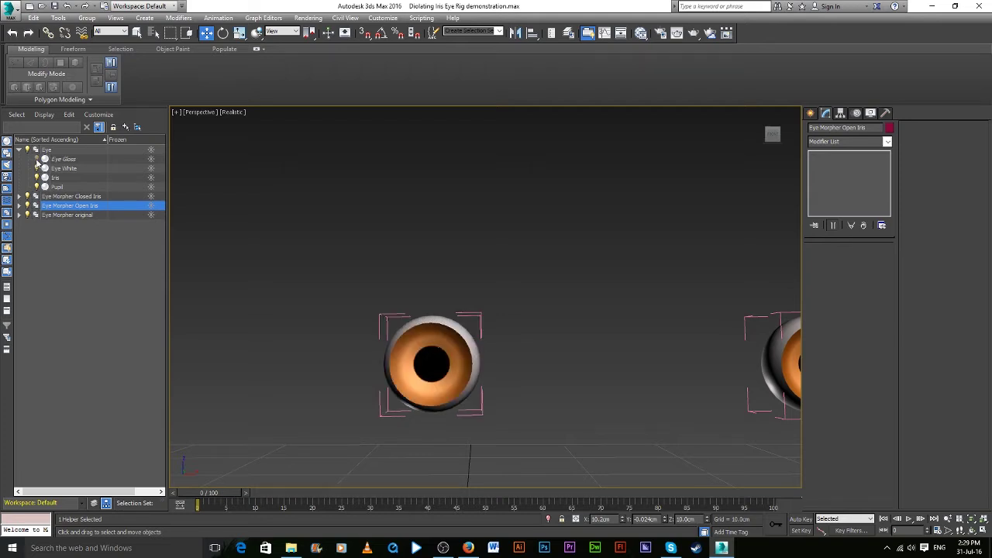
pyautogui.moveTo(538, 399)
pyautogui.mouseDown(button='middle')
pyautogui.moveTo(436, 365)
pyautogui.moveTo(462, 381)
pyautogui.mouseUp(button='middle')
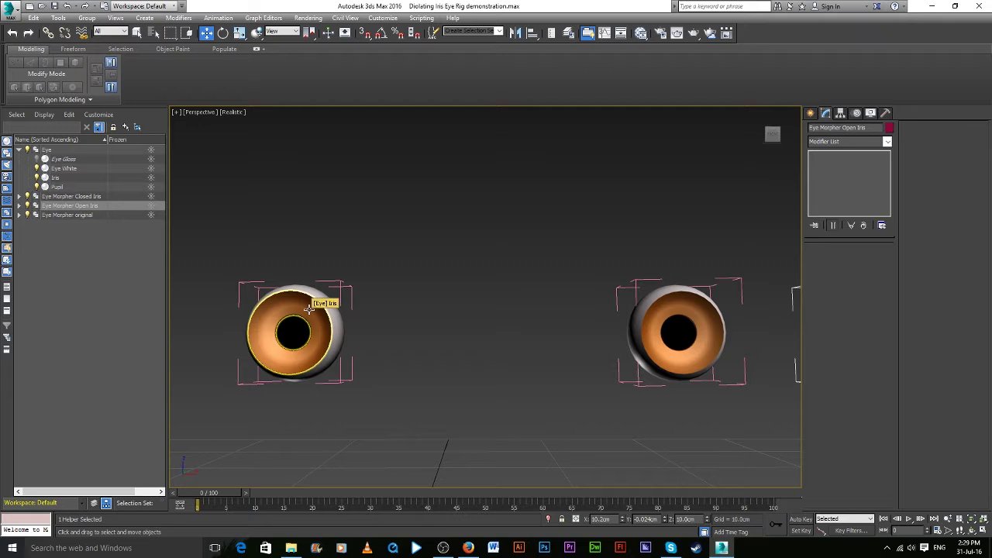
pyautogui.click(310, 308)
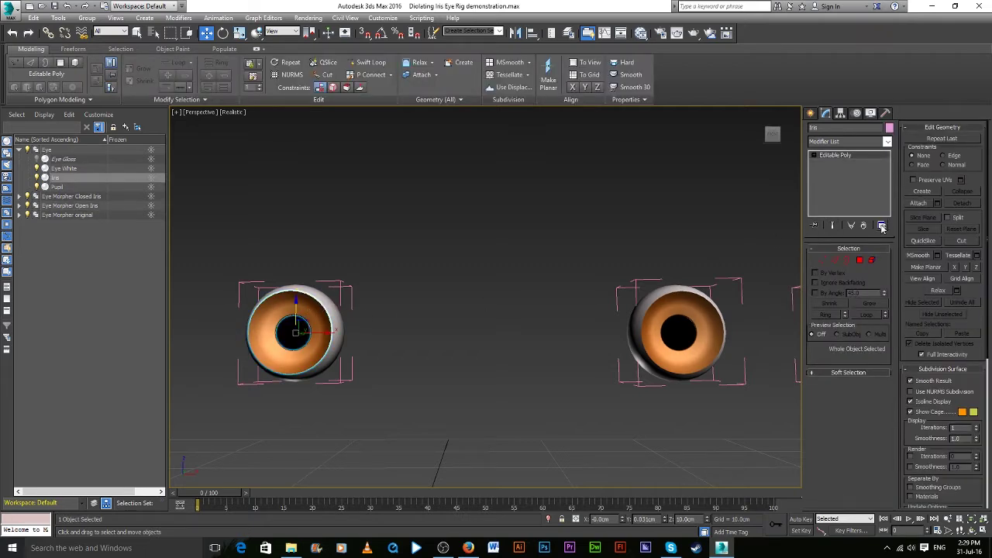
# Add a Morpher modifier from the Modifier List to the Iris object's stack
pyautogui.click(887, 144)
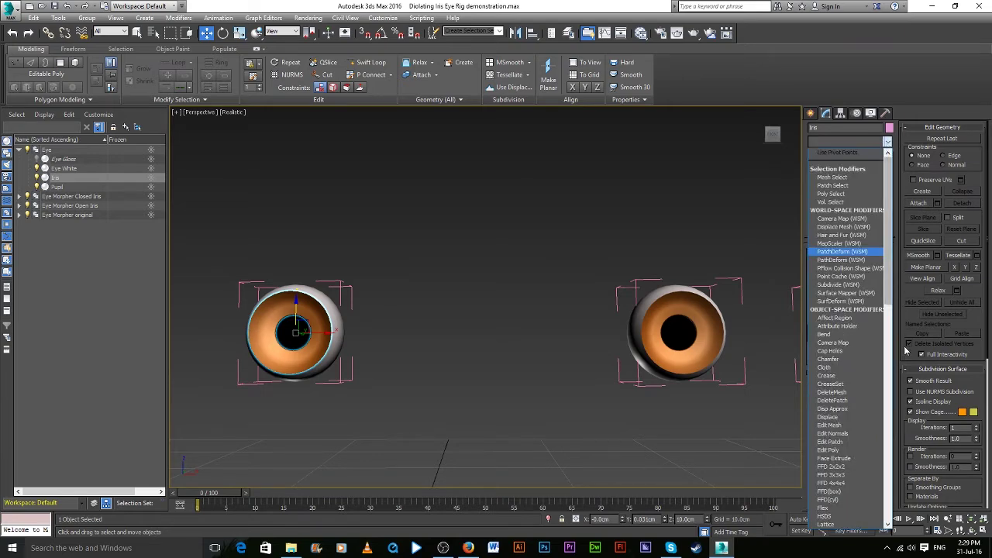
pyautogui.scroll(-2, 866, 374)
pyautogui.scroll(-3, 865, 374)
pyautogui.scroll(-3, 863, 380)
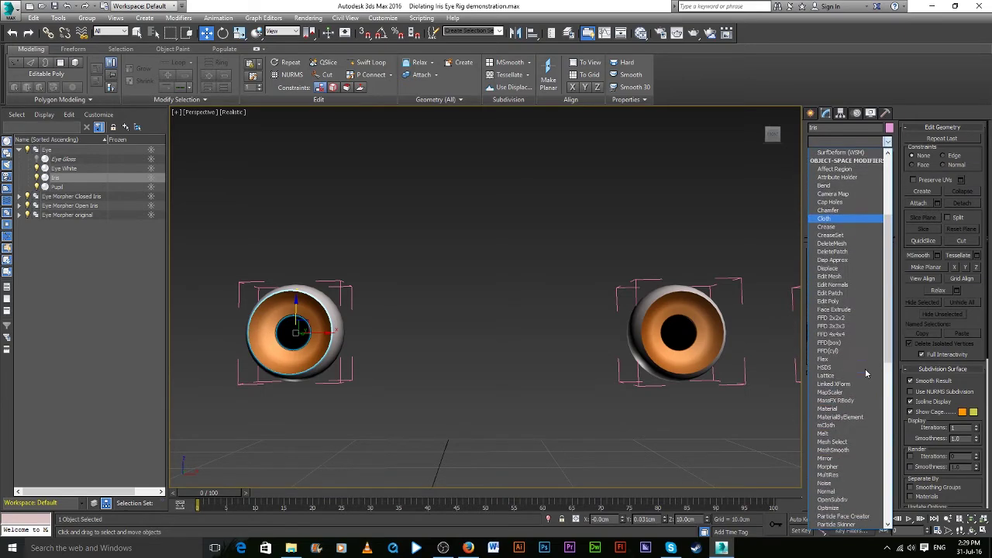
pyautogui.click(840, 467)
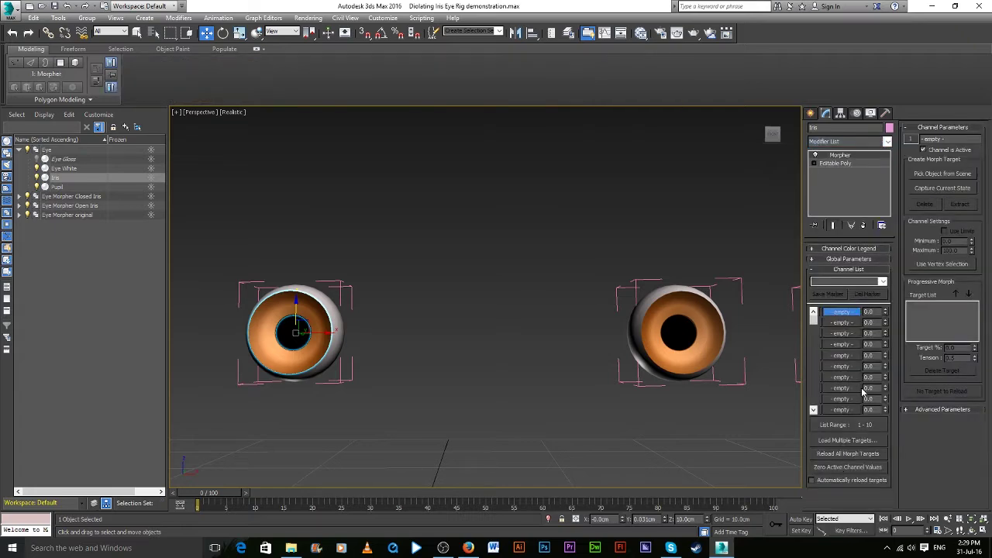
pyautogui.scroll(-3, 602, 412)
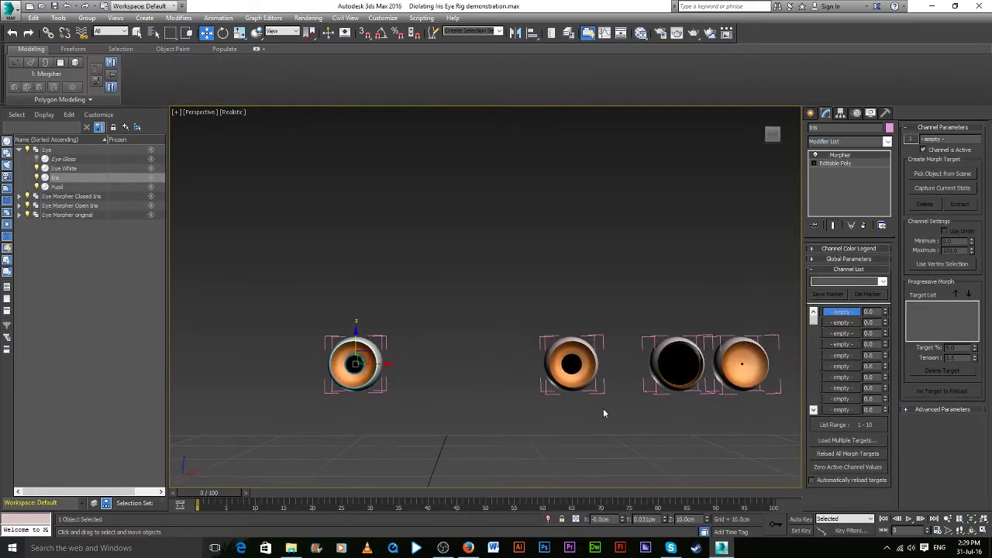
# Load Iris002 into the Iris Morpher's first channel via Pick from Scene
pyautogui.rightClick(846, 316)
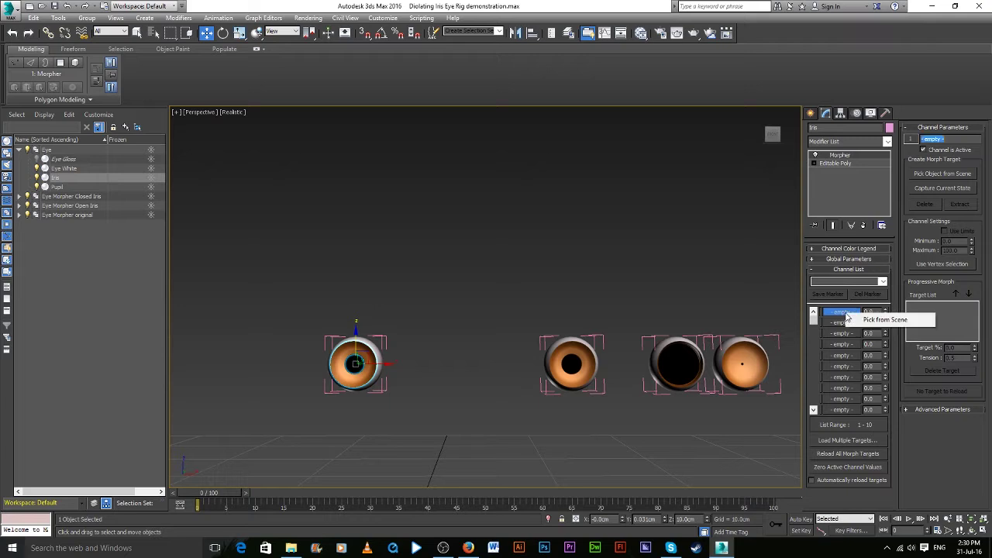
pyautogui.click(867, 321)
pyautogui.scroll(3, 677, 365)
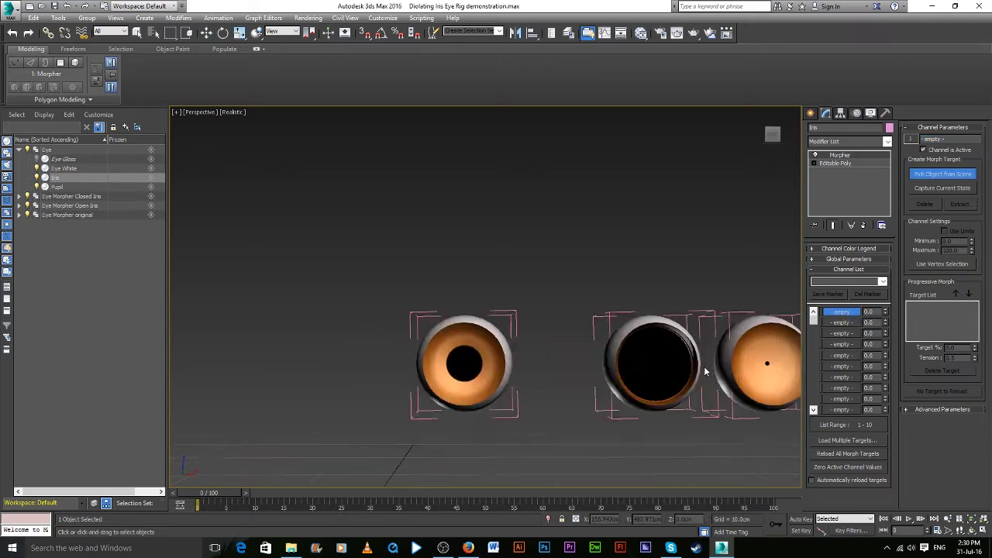
pyautogui.scroll(6, 679, 370)
pyautogui.click(703, 363)
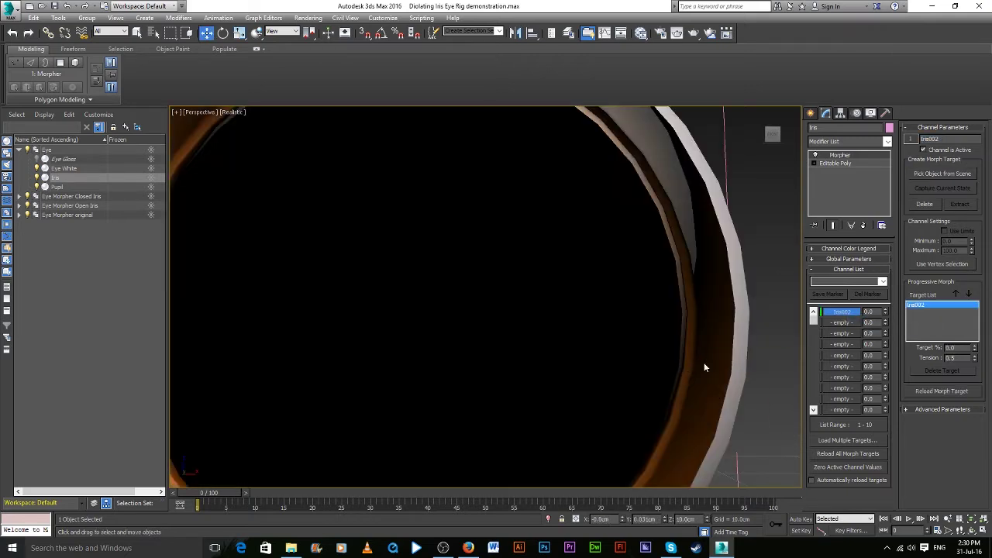
pyautogui.scroll(-10, 699, 361)
pyautogui.scroll(4, 699, 360)
pyautogui.scroll(2, 620, 368)
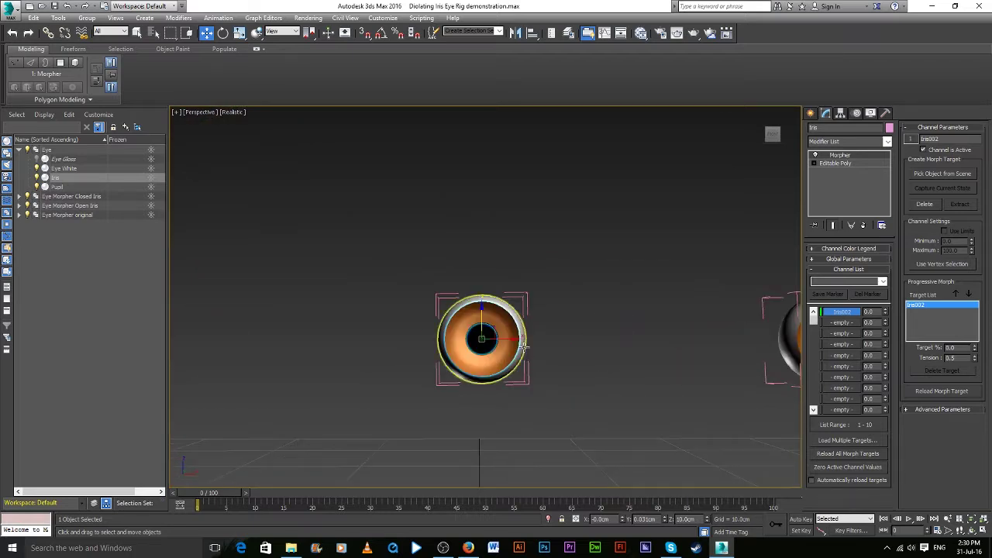
pyautogui.scroll(3, 613, 320)
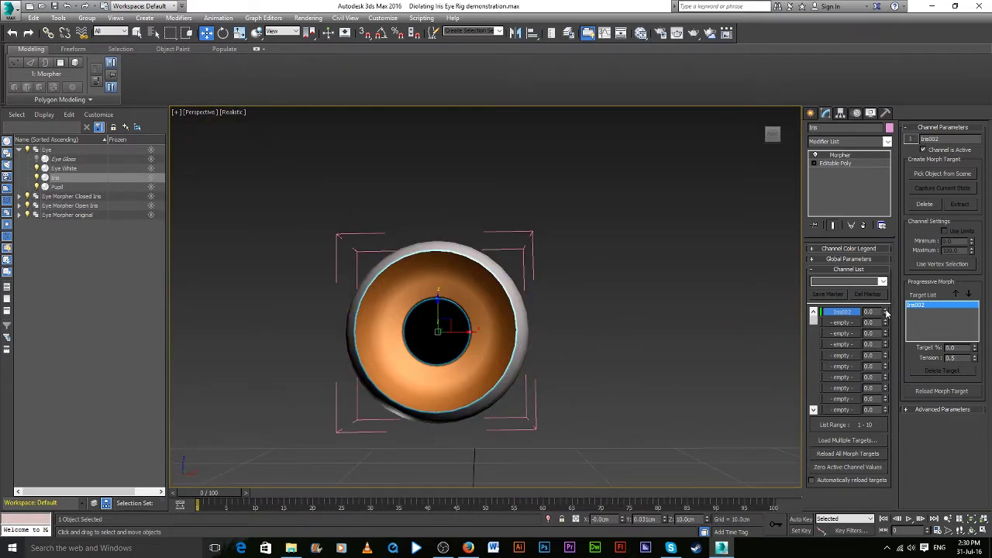
# Test the Iris002 channel at 100 to dilate the pupil, then reset it to 0
pyautogui.moveTo(886, 311)
pyautogui.mouseDown()
pyautogui.moveTo(878, 254)
pyautogui.moveTo(869, 304)
pyautogui.moveTo(873, 311)
pyautogui.moveTo(879, 294)
pyautogui.moveTo(886, 310)
pyautogui.mouseUp()
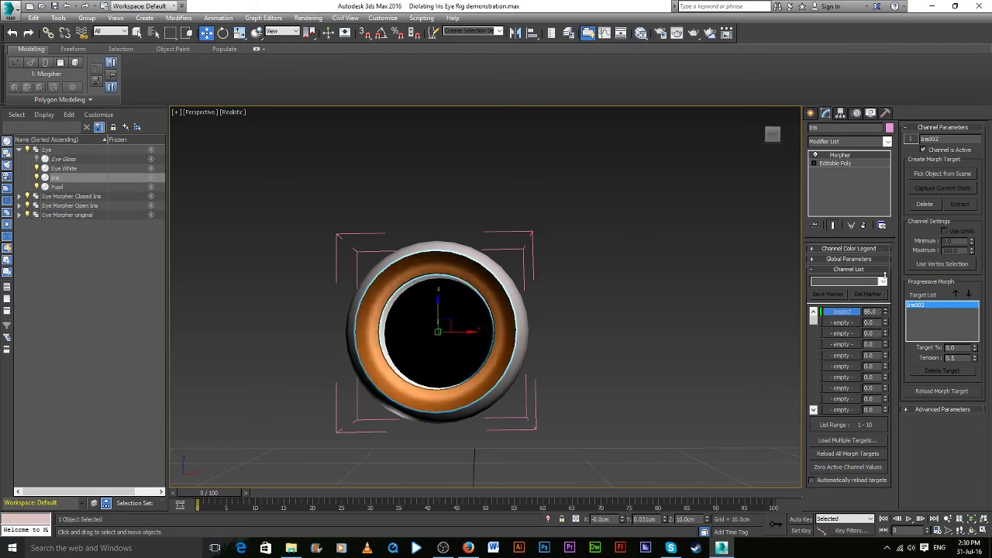
pyautogui.rightClick(886, 310)
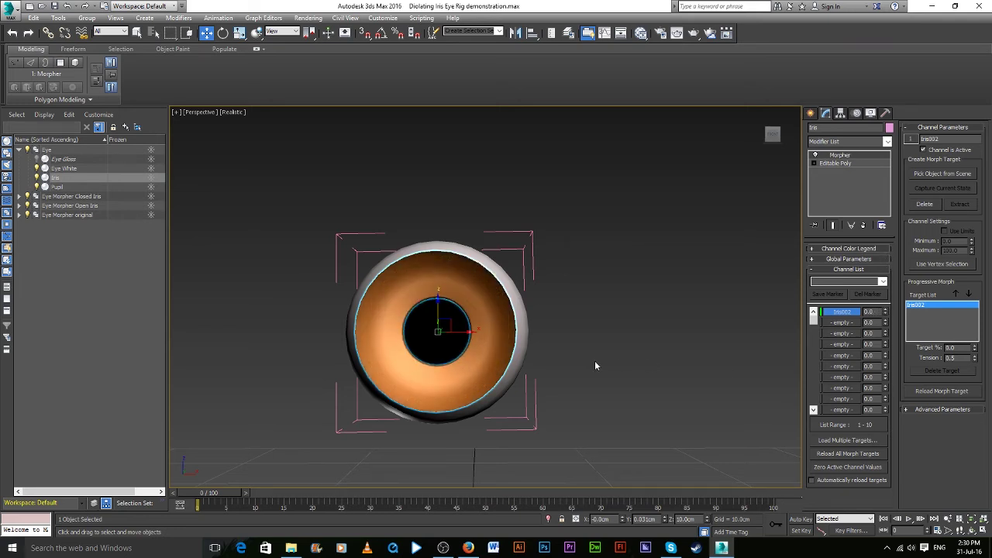
pyautogui.scroll(-5, 595, 360)
pyautogui.moveTo(595, 362); pyautogui.dragTo(457, 339, button='middle')
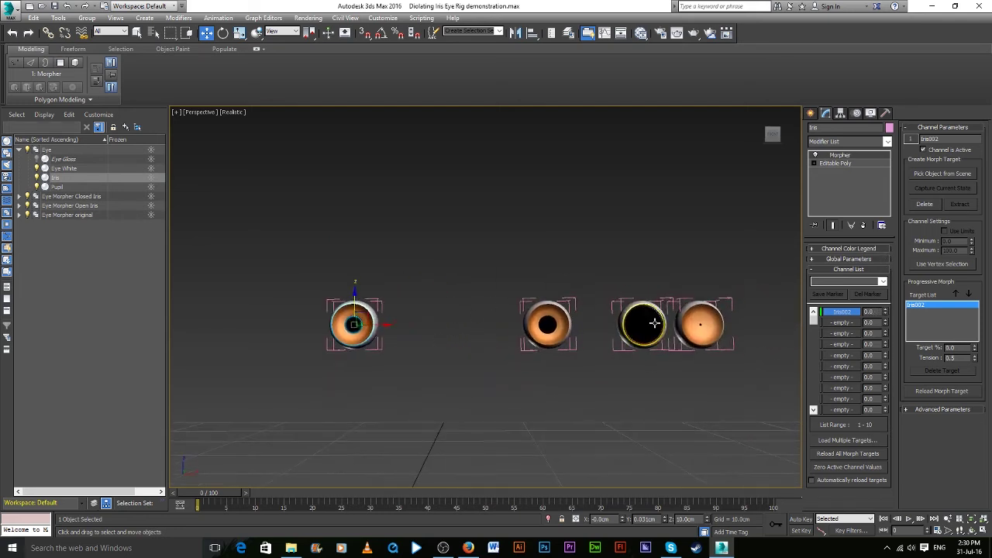
pyautogui.scroll(3, 655, 333)
pyautogui.scroll(-3, 656, 333)
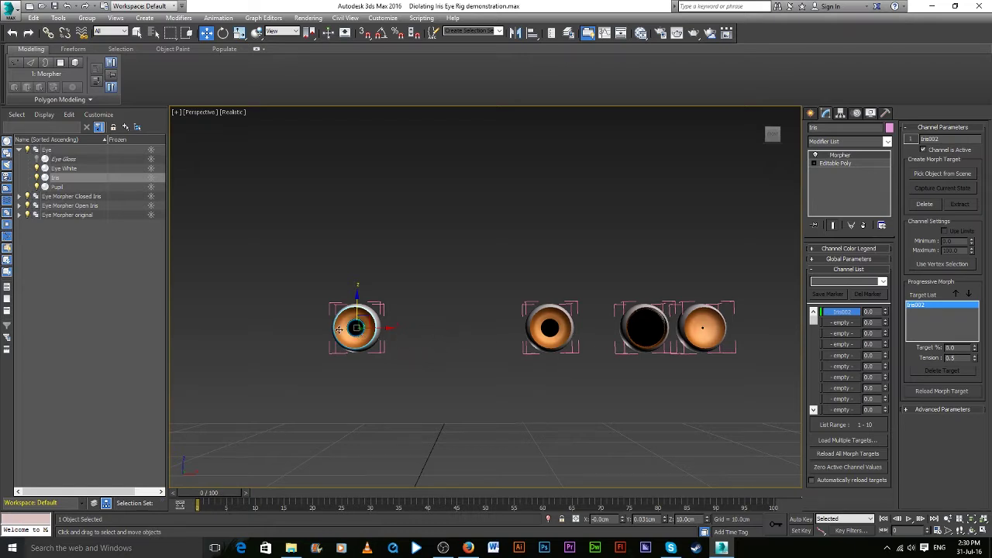
pyautogui.scroll(5, 359, 337)
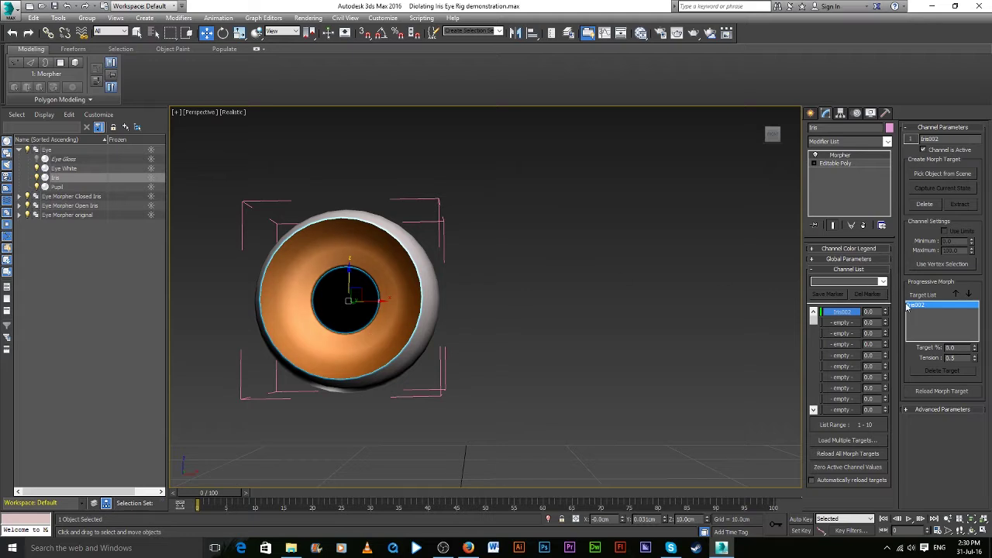
pyautogui.scroll(-4, 732, 336)
pyautogui.keyDown('alt'); pyautogui.moveTo(732, 335); pyautogui.dragTo(783, 321, button='middle'); pyautogui.keyUp('alt')
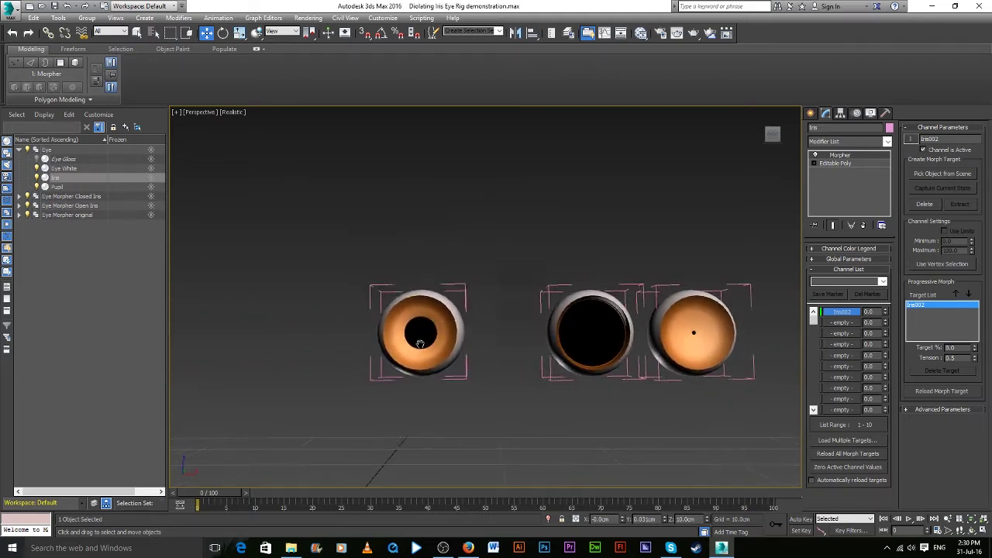
# Load Iris003 into the Iris Morpher's second channel via Pick from Scene
pyautogui.click(837, 323)
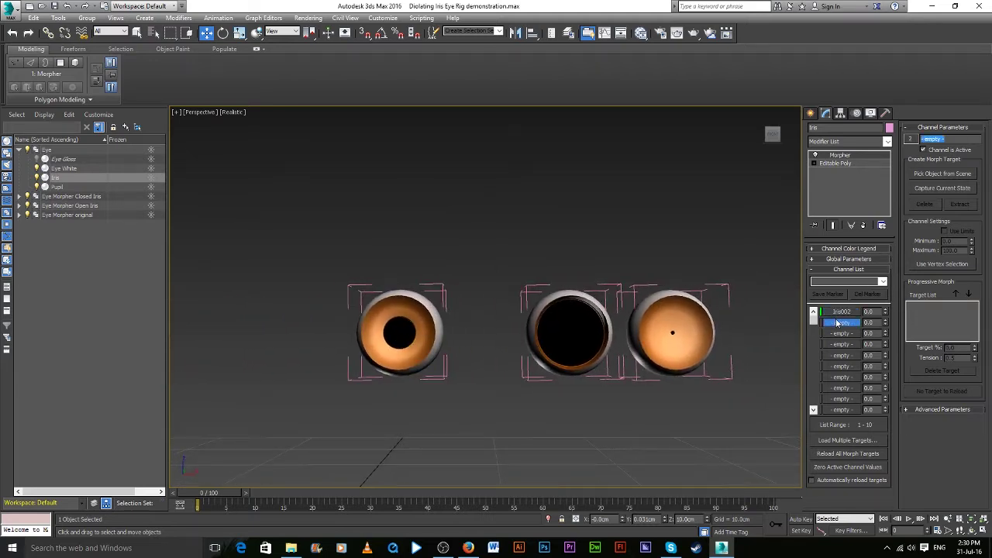
pyautogui.rightClick(841, 325)
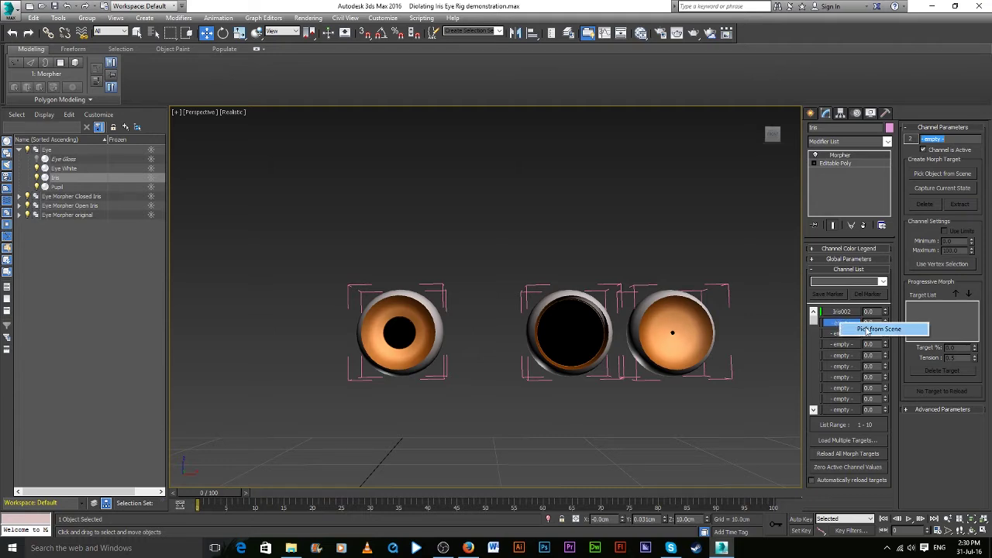
pyautogui.click(861, 330)
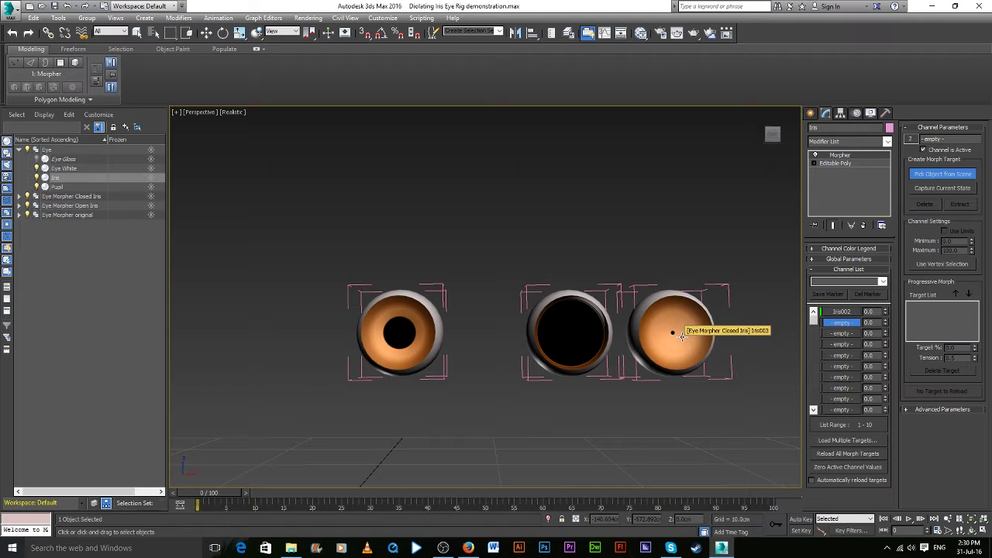
pyautogui.click(682, 335)
# Recentre on the left eye and test Iris003 by raising it to 84 to shrink the pupil
pyautogui.press('w')
pyautogui.scroll(-3, 527, 309)
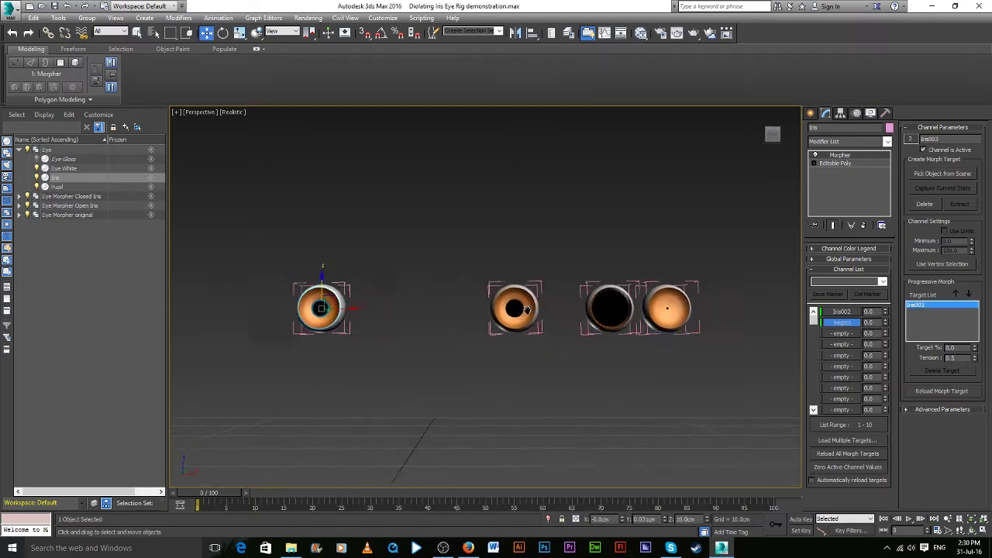
pyautogui.moveTo(527, 309); pyautogui.dragTo(604, 328, button='middle')
pyautogui.scroll(3, 480, 317)
pyautogui.scroll(4, 476, 317)
pyautogui.scroll(-3, 484, 324)
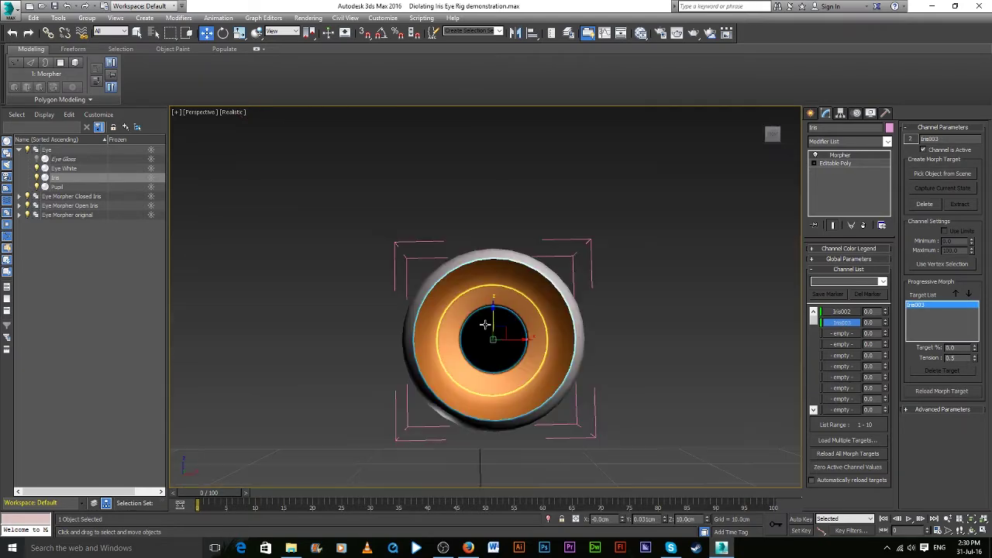
pyautogui.moveTo(484, 324); pyautogui.dragTo(461, 312, button='middle')
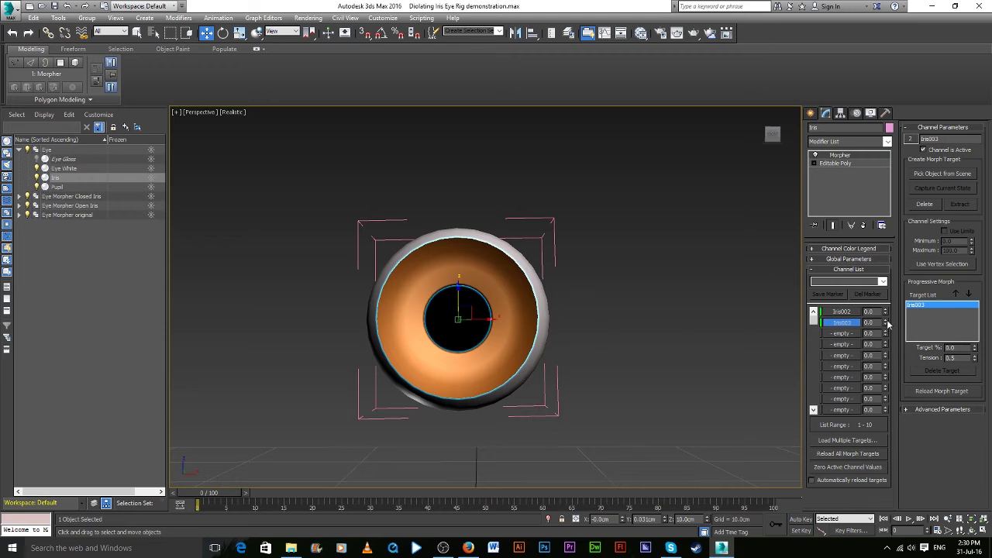
pyautogui.moveTo(886, 324)
pyautogui.mouseDown()
pyautogui.moveTo(884, 276)
pyautogui.moveTo(884, 333)
pyautogui.moveTo(883, 266)
pyautogui.moveTo(880, 338)
pyautogui.moveTo(887, 273)
pyautogui.moveTo(890, 339)
pyautogui.mouseUp()
# Select Iris and raise its Iris002 morph channel to 100, widening the pupil
pyautogui.click(459, 332)
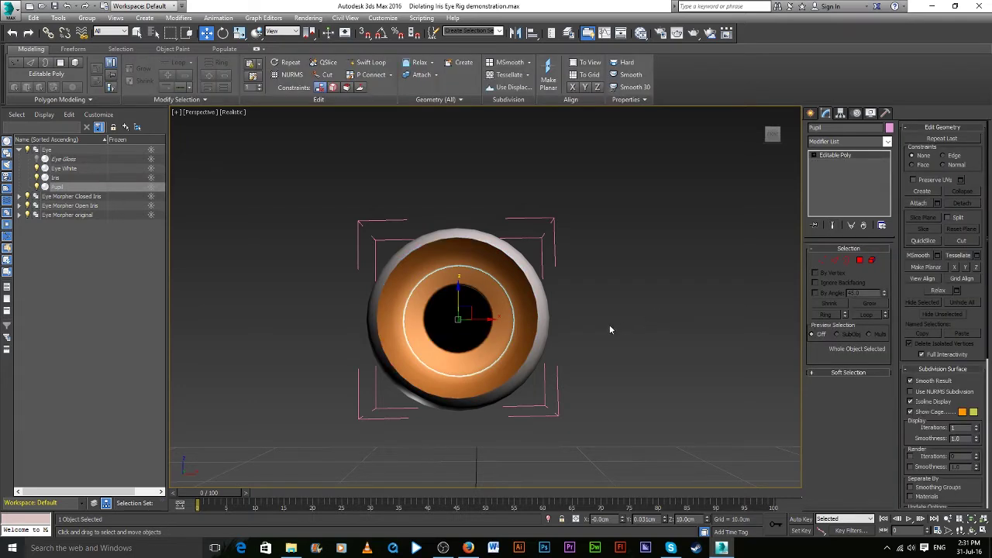
pyautogui.click(533, 332)
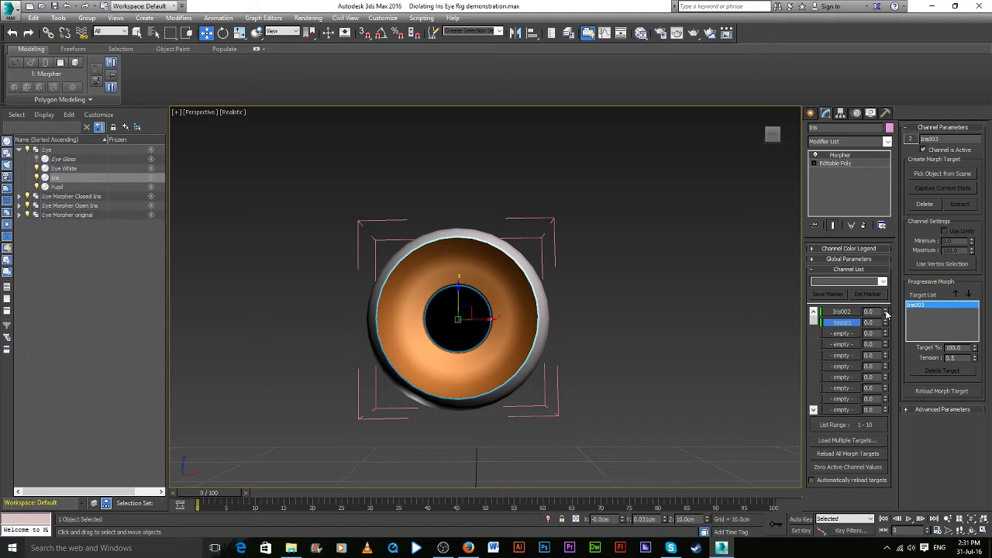
pyautogui.moveTo(885, 312); pyautogui.dragTo(893, 253)
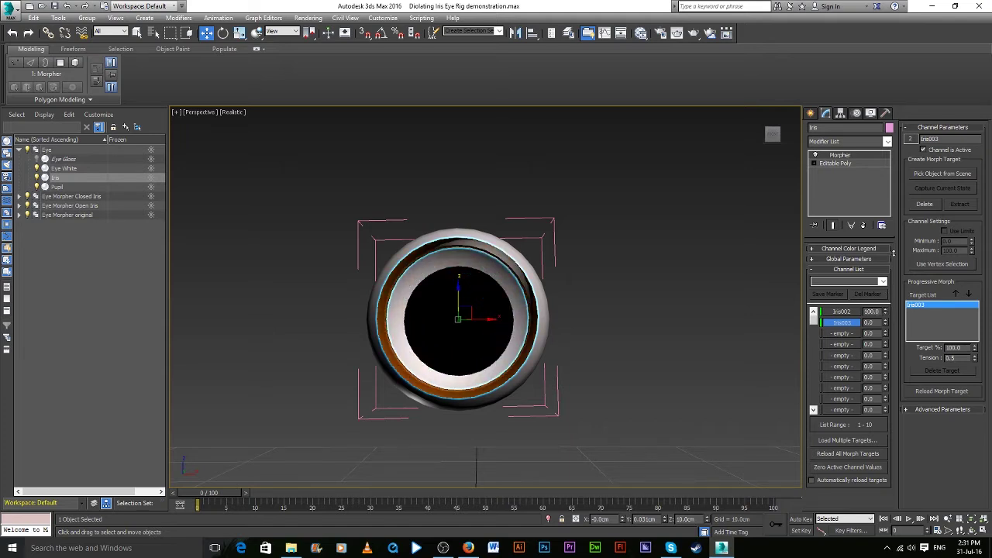
# Select Pupil and pull the view back to show the other eyes, including the orange reference
pyautogui.click(465, 346)
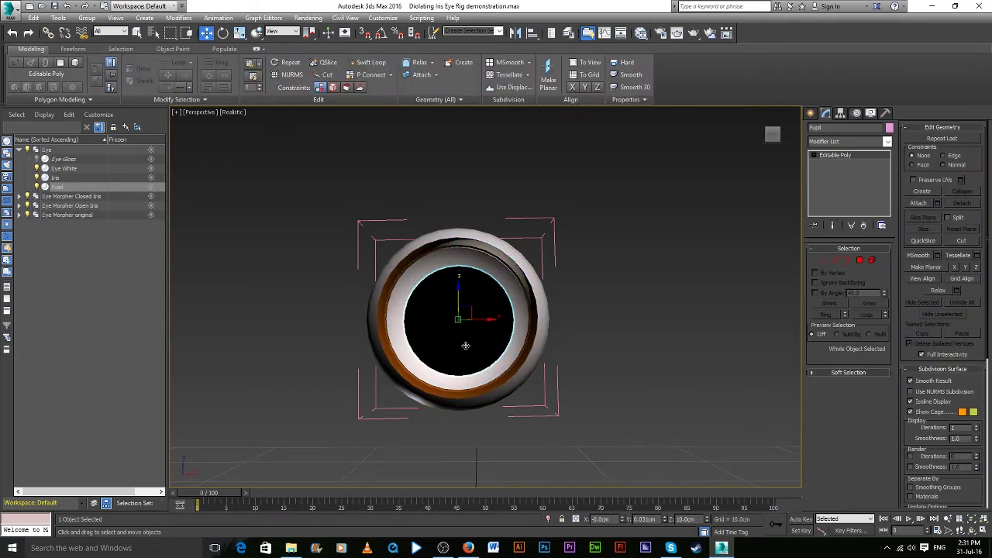
pyautogui.scroll(-3, 687, 340)
pyautogui.moveTo(630, 326); pyautogui.dragTo(542, 327, button='middle')
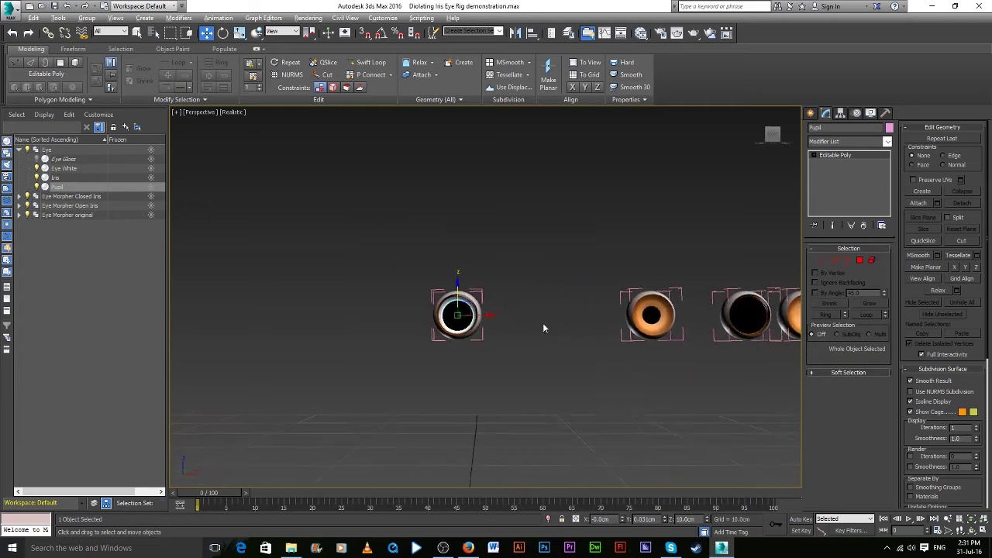
pyautogui.scroll(3, 527, 322)
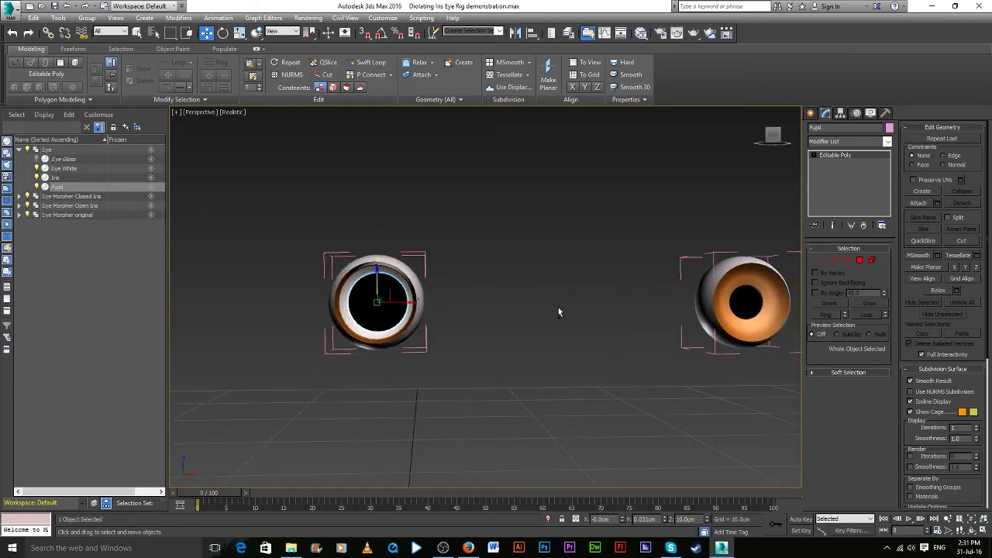
pyautogui.scroll(4, 742, 310)
pyautogui.moveTo(557, 298)
pyautogui.mouseDown(button='middle')
pyautogui.moveTo(653, 287)
pyautogui.moveTo(485, 291)
pyautogui.mouseUp(button='middle')
pyautogui.scroll(-2, 649, 296)
pyautogui.scroll(-2, 542, 293)
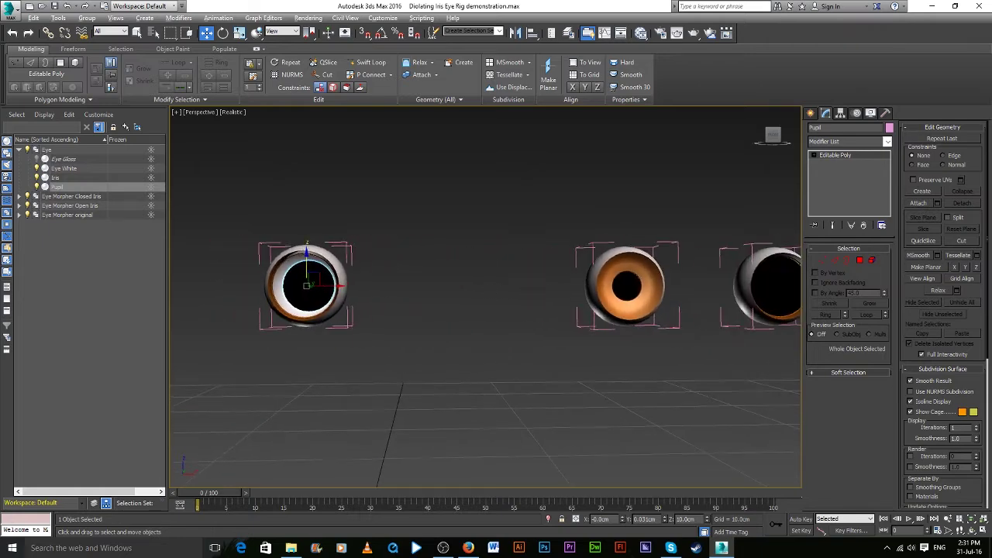
# Add a Morpher modifier from the Modifier List to the Pupil object
pyautogui.click(887, 141)
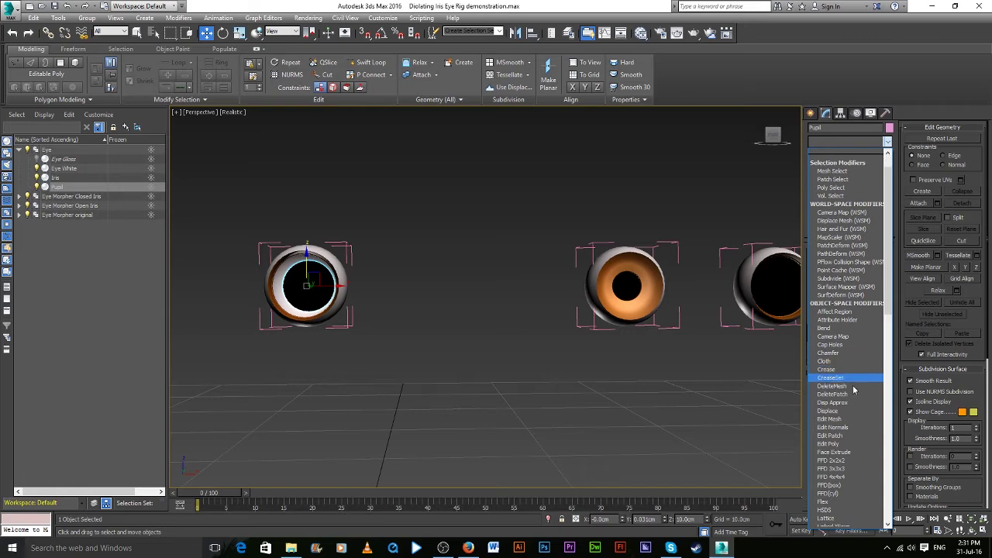
pyautogui.scroll(-2, 853, 391)
pyautogui.scroll(-2, 852, 402)
pyautogui.scroll(-1, 851, 406)
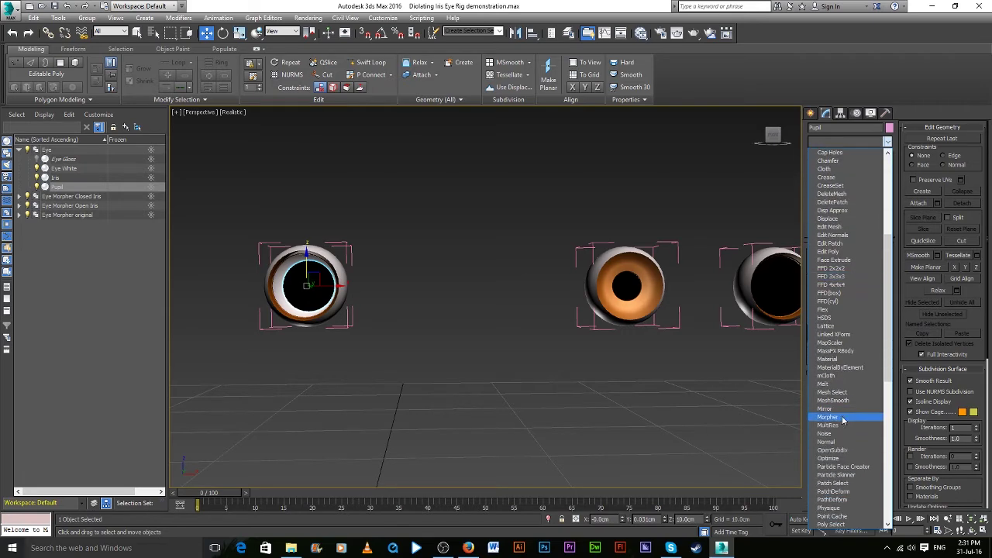
pyautogui.click(843, 417)
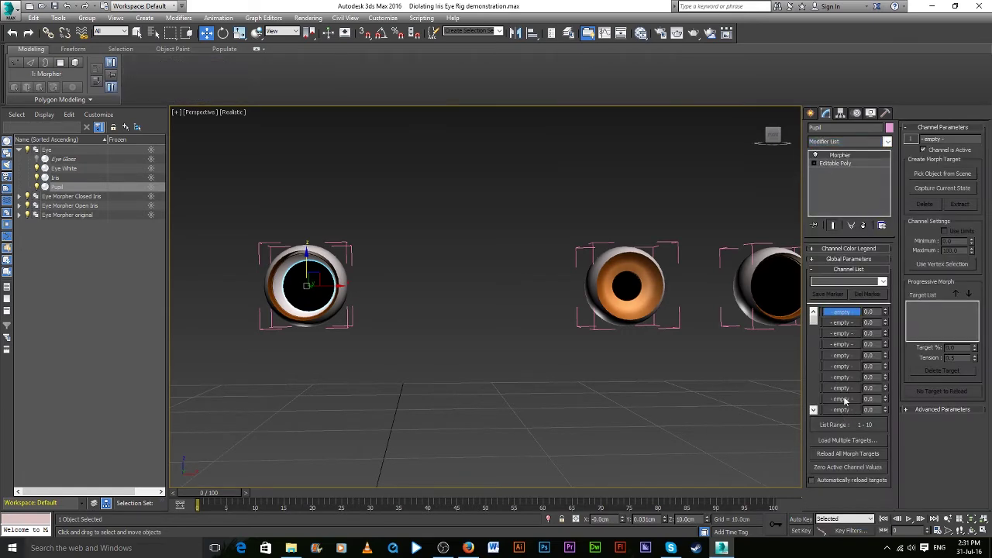
# Load the Open Iris eye's Pupil002 into the Pupil Morpher's first channel
pyautogui.rightClick(842, 315)
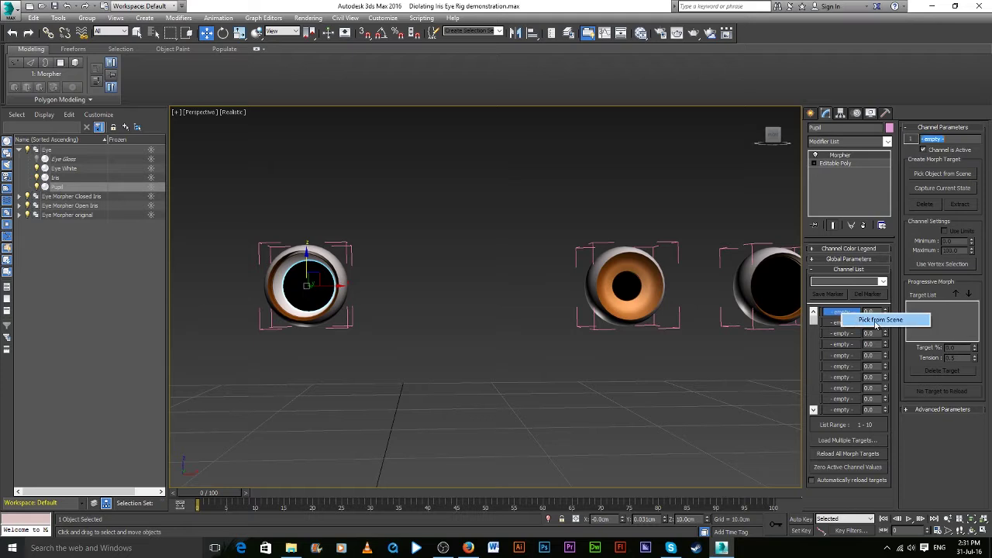
pyautogui.click(871, 326)
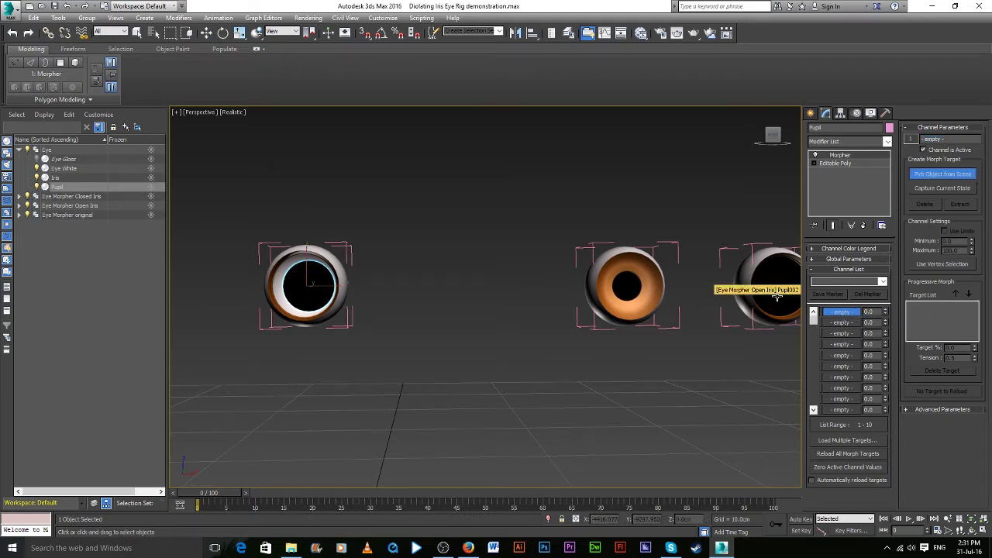
pyautogui.click(776, 296)
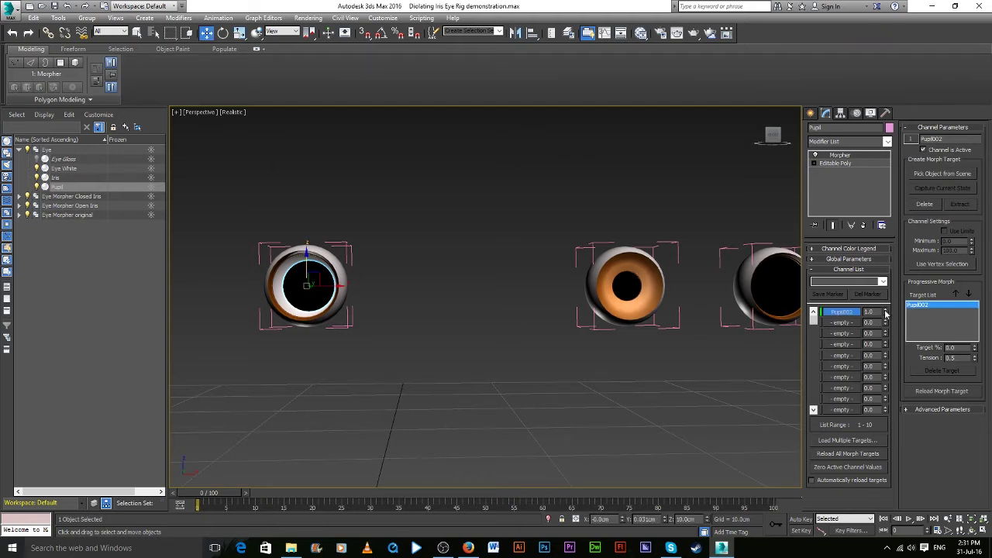
pyautogui.moveTo(886, 313); pyautogui.dragTo(899, 245)
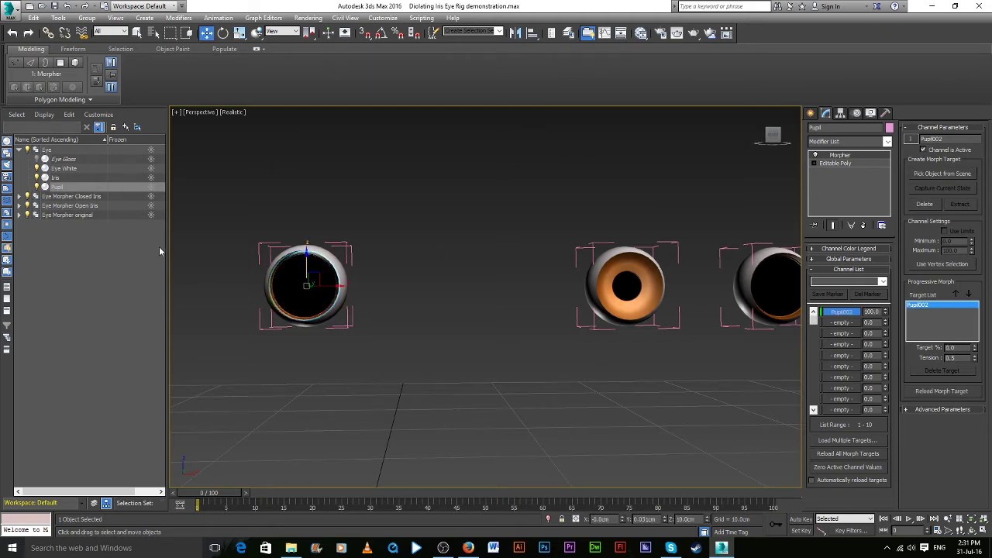
pyautogui.scroll(3, 251, 276)
pyautogui.scroll(5, 372, 270)
pyautogui.scroll(-5, 386, 276)
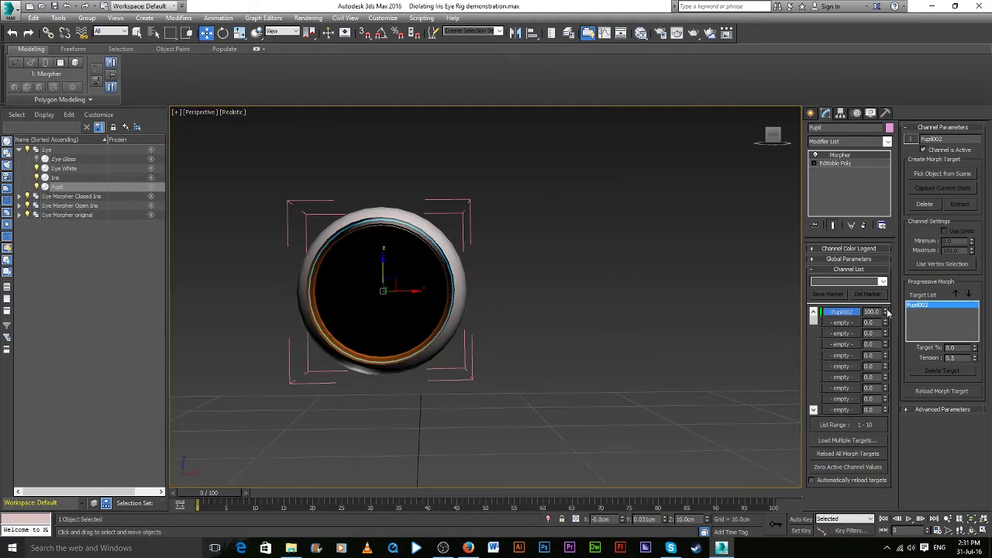
pyautogui.moveTo(885, 311); pyautogui.dragTo(893, 368)
pyautogui.scroll(-5, 528, 348)
pyautogui.scroll(2, 457, 343)
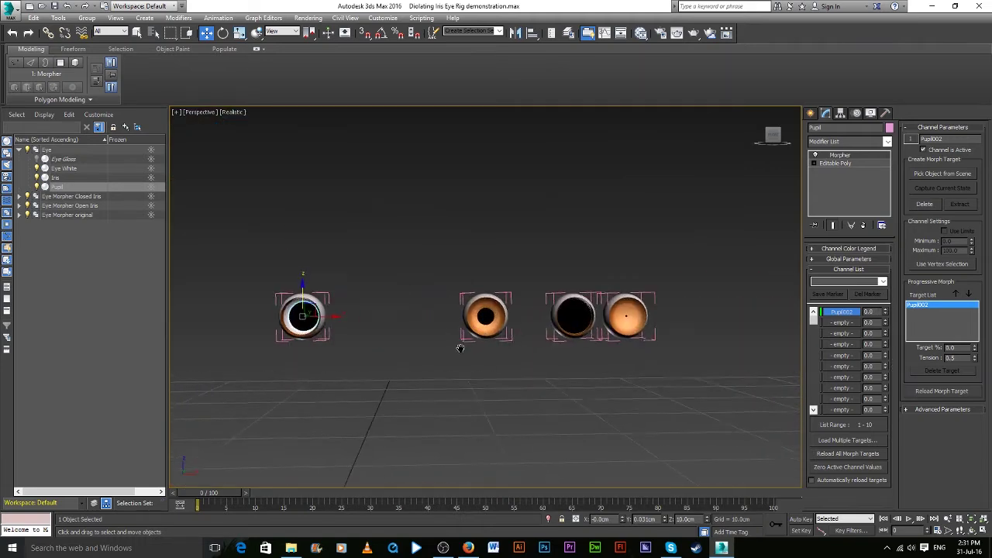
pyautogui.scroll(1, 318, 330)
pyautogui.scroll(4, 300, 326)
pyautogui.scroll(-3, 300, 327)
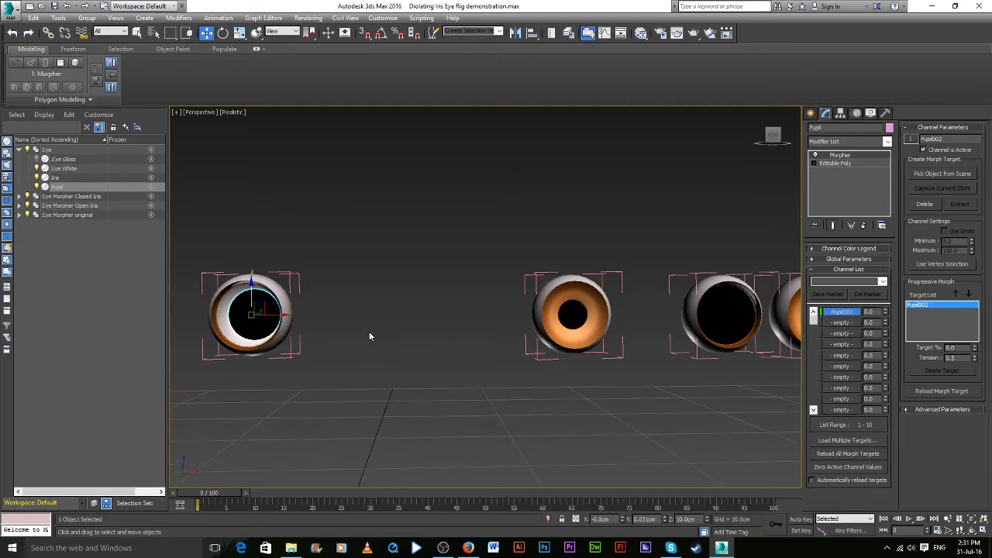
# Reset Iris002 to 0, then test Iris003 at 100 and reset it to 0
pyautogui.click(232, 342)
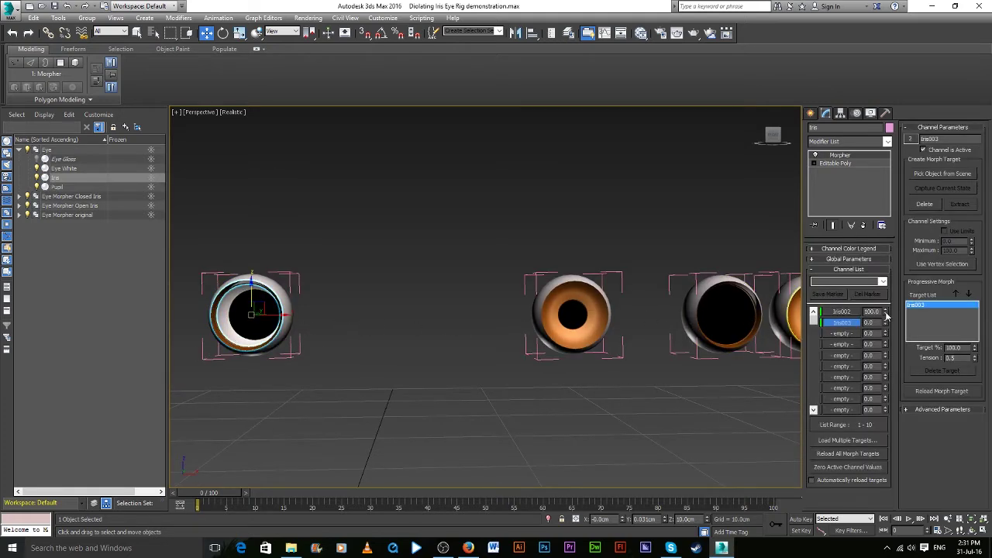
pyautogui.rightClick(885, 312)
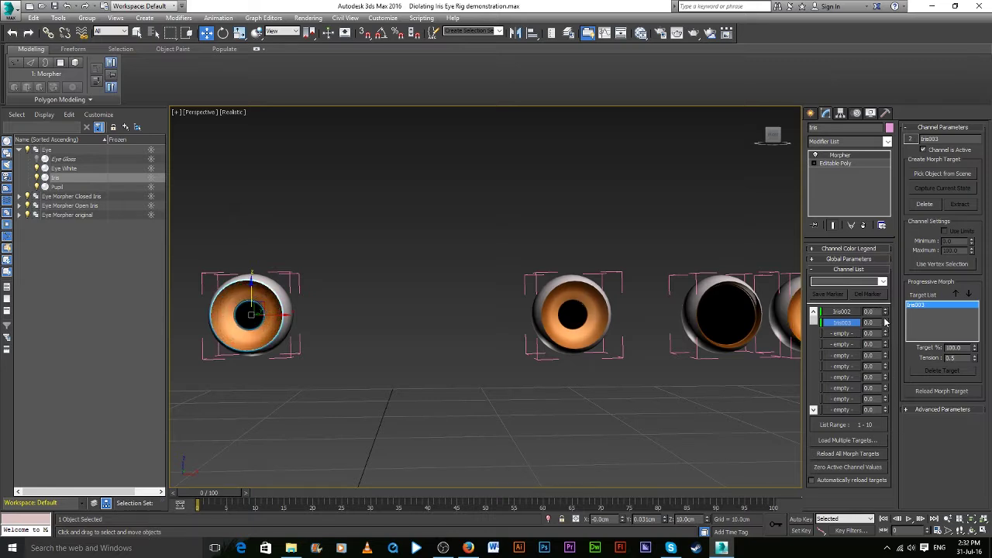
pyautogui.moveTo(888, 325); pyautogui.dragTo(894, 264)
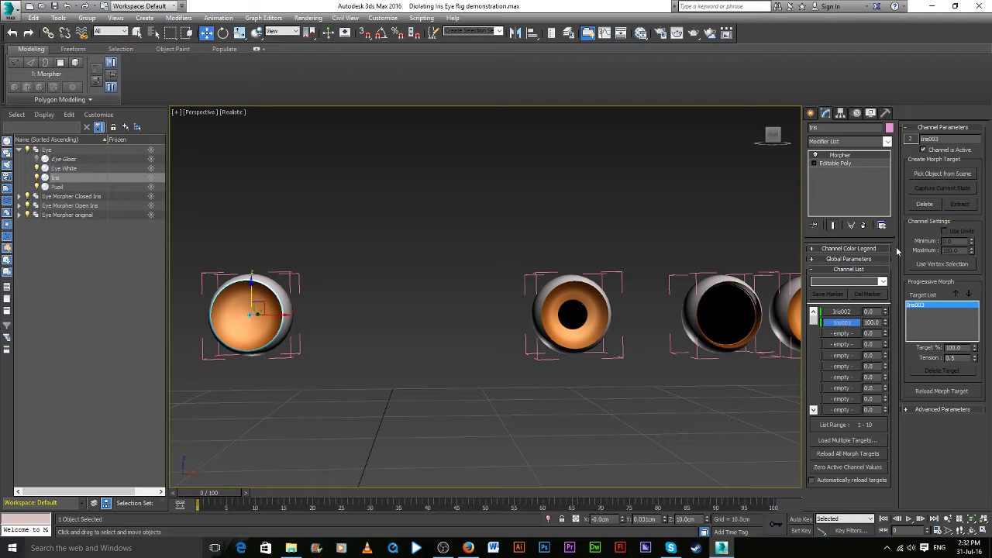
pyautogui.rightClick(886, 324)
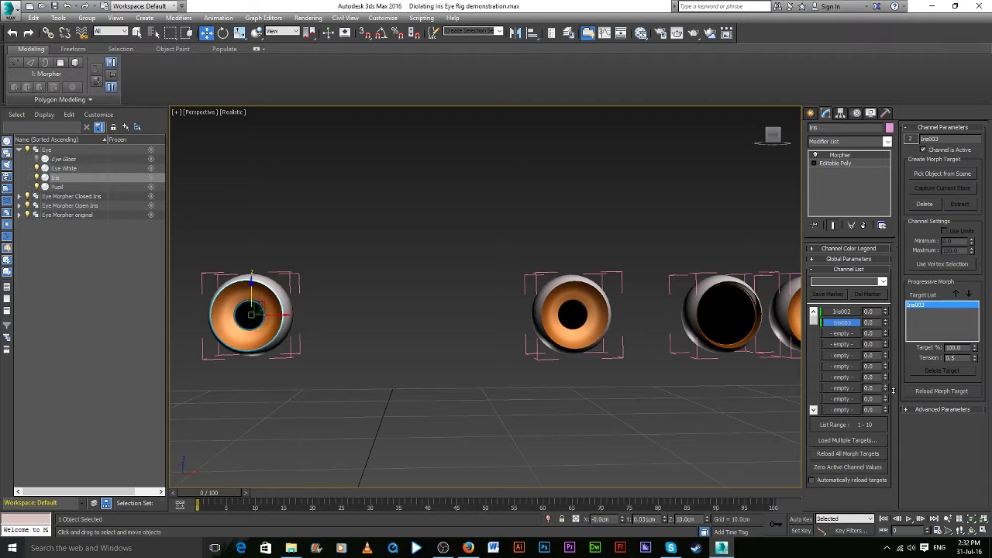
# Select the Pupil object and zoom in and out around the eyes
pyautogui.click(245, 320)
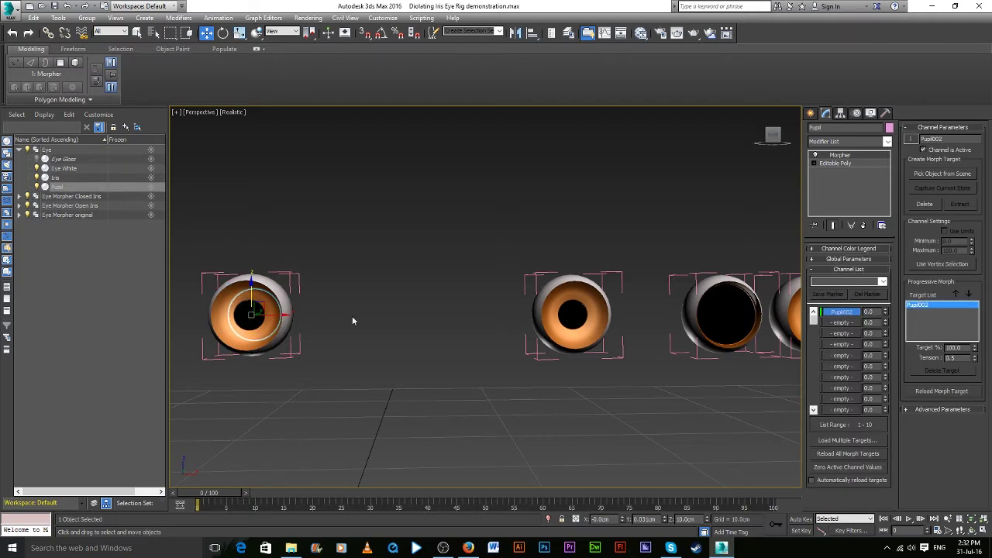
pyautogui.scroll(-2, 607, 373)
pyautogui.scroll(-1, 586, 372)
pyautogui.scroll(-1, 558, 377)
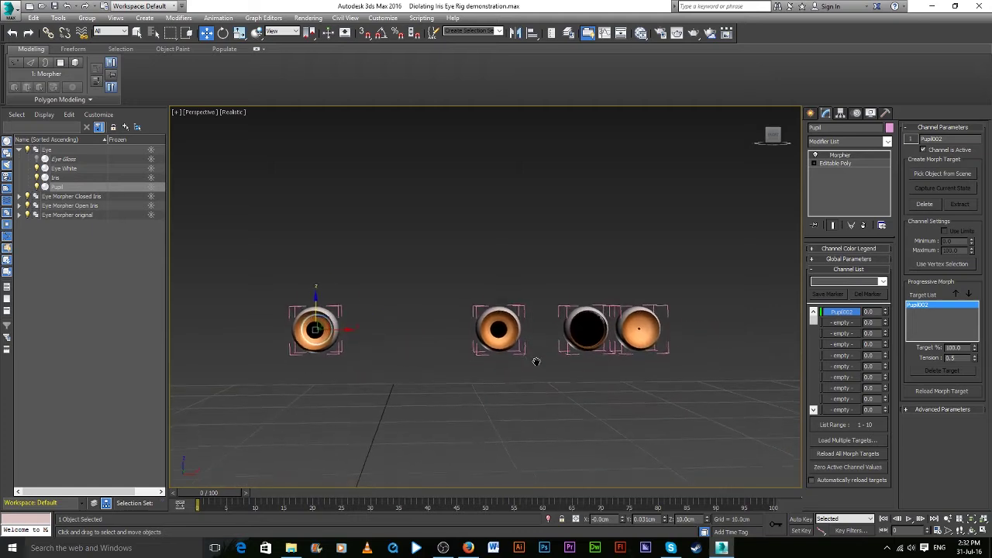
pyautogui.scroll(-1, 535, 359)
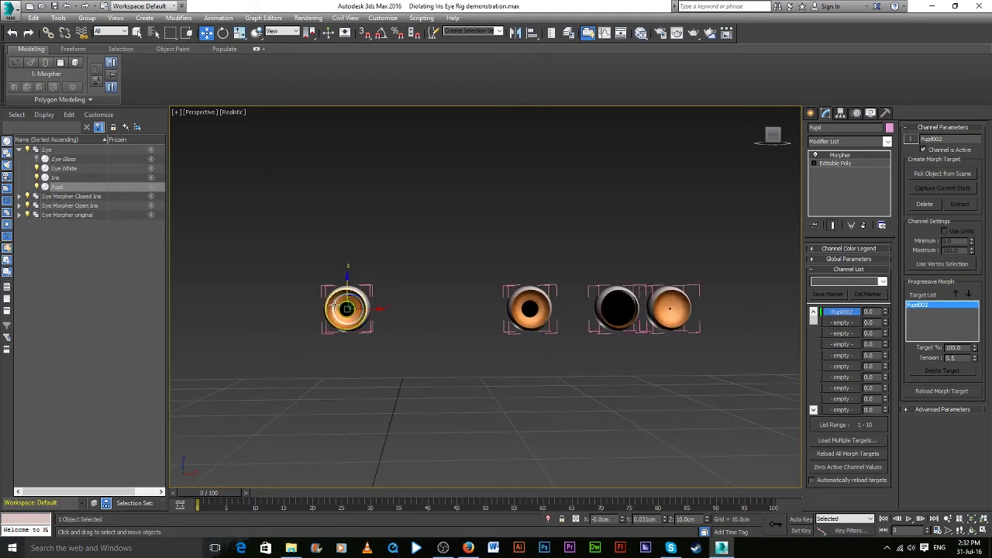
pyautogui.scroll(4, 334, 307)
pyautogui.scroll(-4, 371, 316)
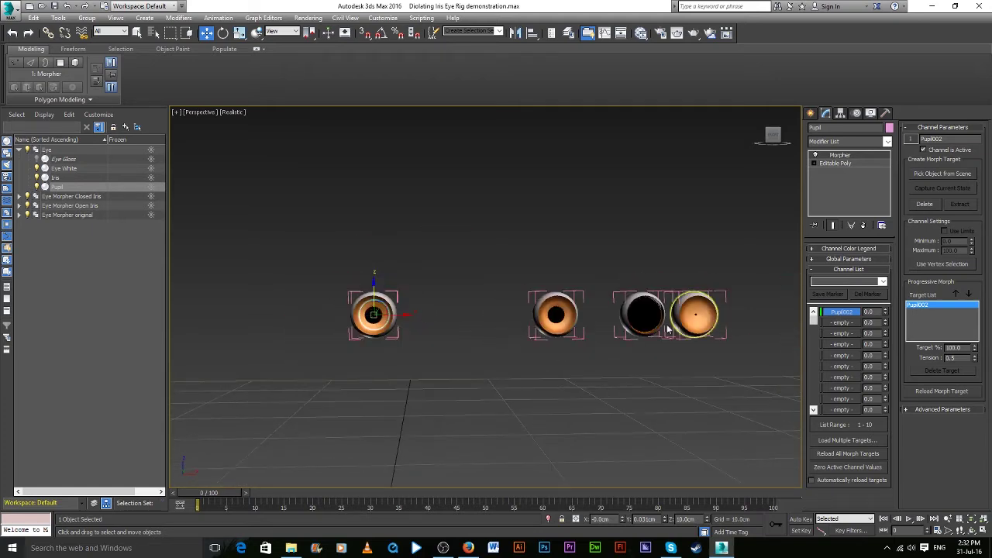
pyautogui.scroll(5, 690, 321)
pyautogui.scroll(-7, 636, 311)
pyautogui.scroll(4, 610, 310)
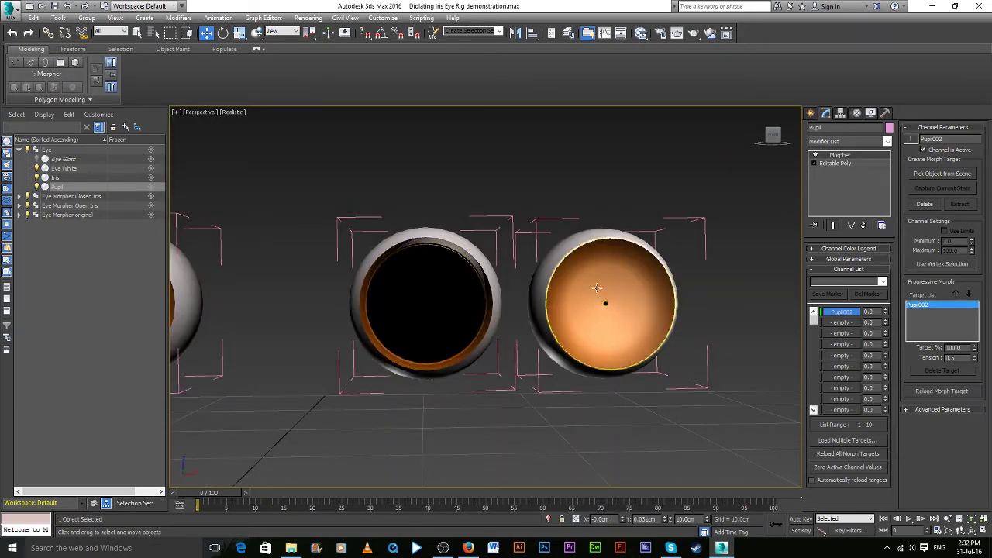
# Load the Closed Iris eye's Pupil003 into the pupil Morpher's second channel
pyautogui.rightClick(841, 324)
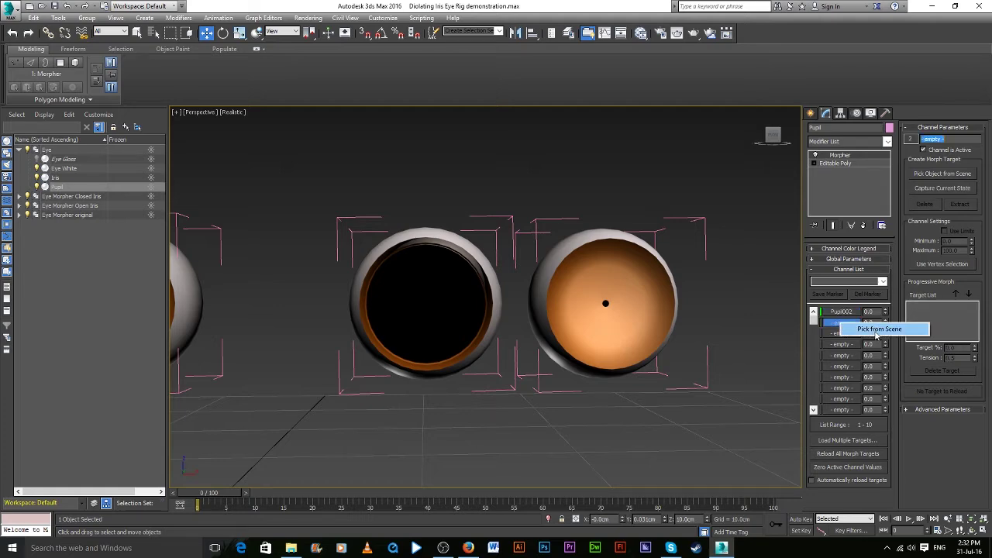
pyautogui.click(872, 333)
pyautogui.scroll(3, 605, 303)
pyautogui.scroll(2, 589, 303)
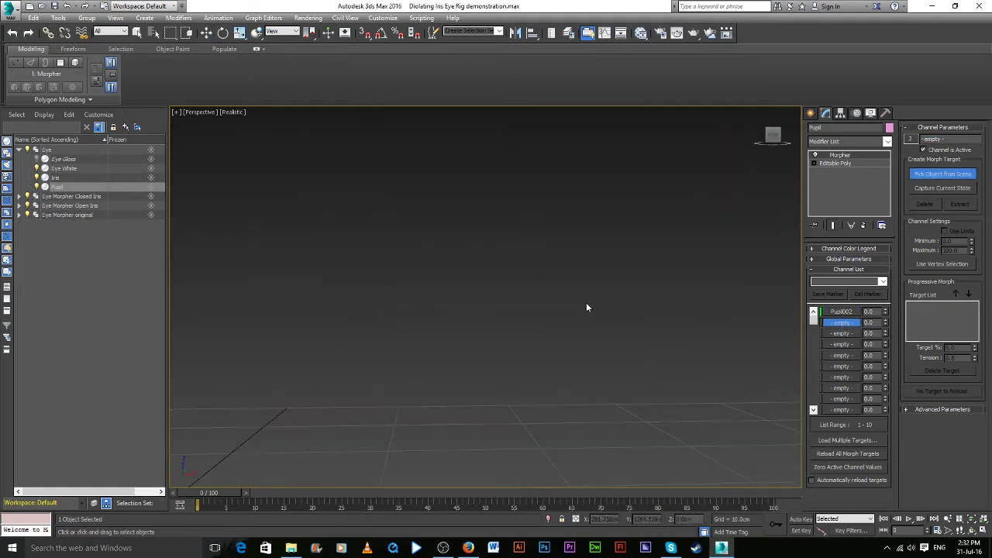
pyautogui.scroll(-2, 577, 304)
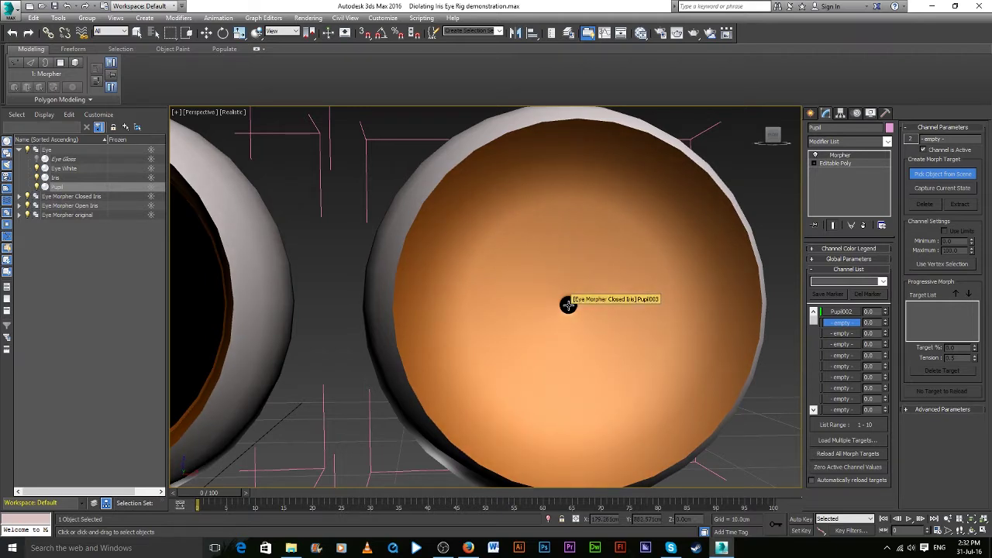
pyautogui.click(568, 303)
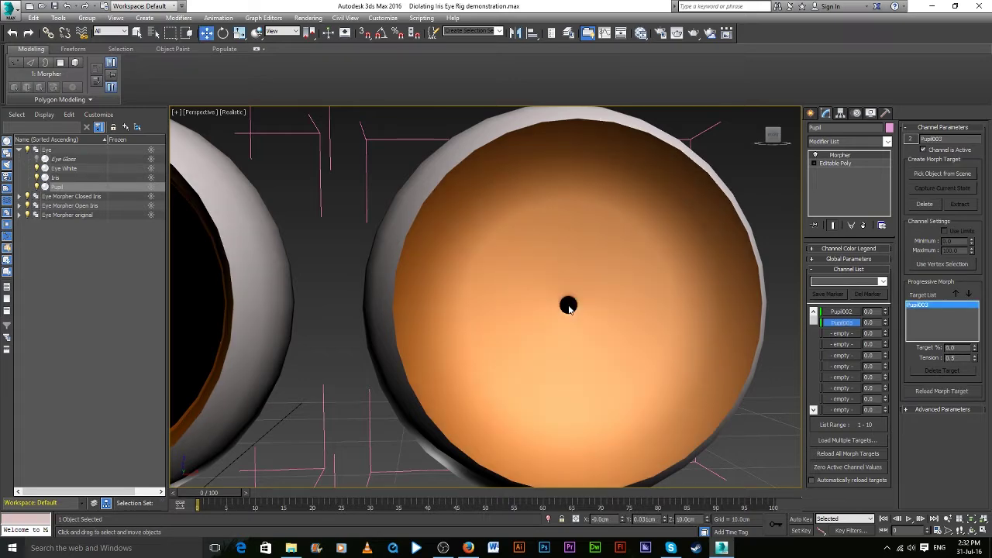
pyautogui.scroll(-5, 568, 306)
pyautogui.scroll(5, 390, 311)
pyautogui.moveTo(202, 232); pyautogui.dragTo(312, 219, button='middle')
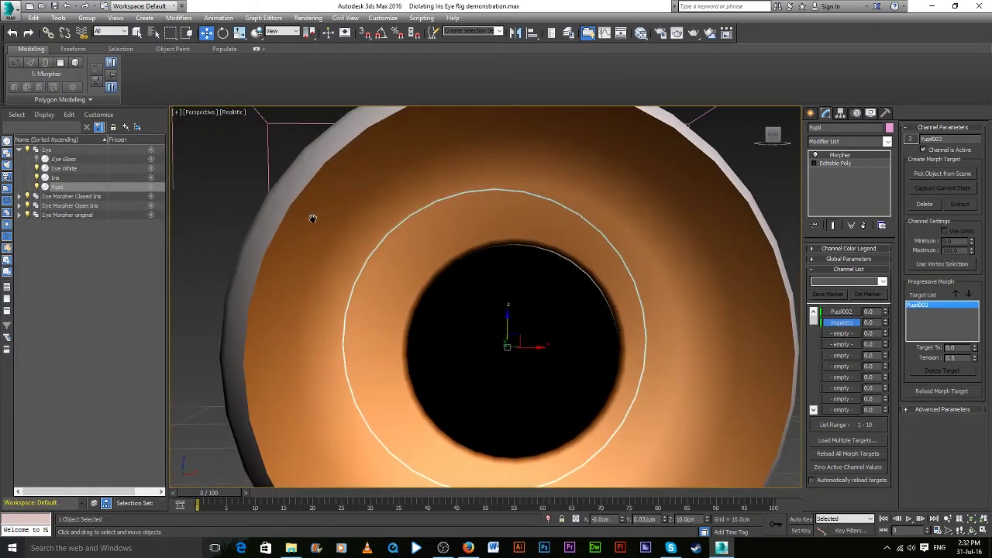
pyautogui.scroll(-5, 312, 218)
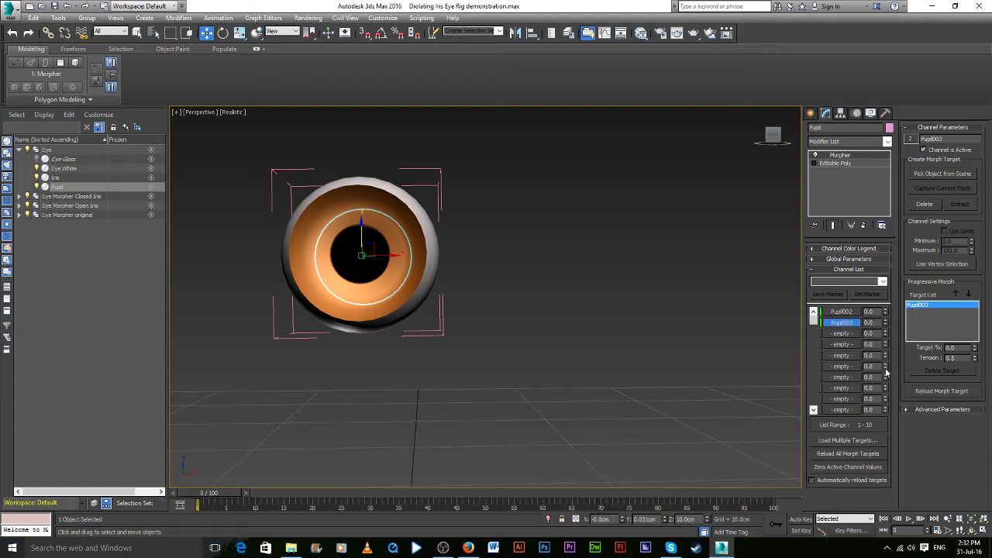
# Test the Pupil003 and Iris003 morph channels at 100, then return Pupil003 to 0
pyautogui.moveTo(886, 322); pyautogui.dragTo(876, 163)
pyautogui.click(415, 252)
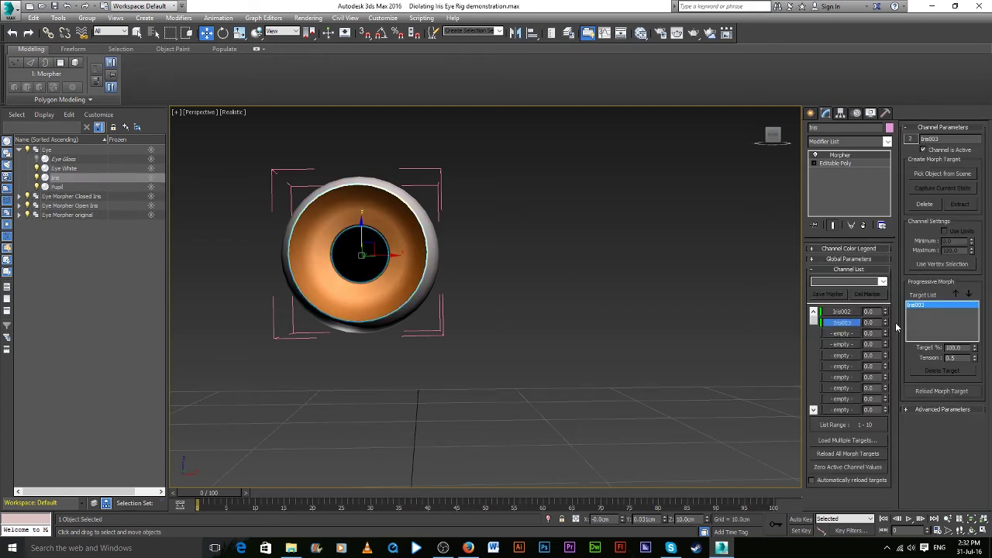
pyautogui.moveTo(885, 322)
pyautogui.mouseDown()
pyautogui.moveTo(882, 241)
pyautogui.moveTo(880, 354)
pyautogui.mouseUp()
pyautogui.click(348, 254)
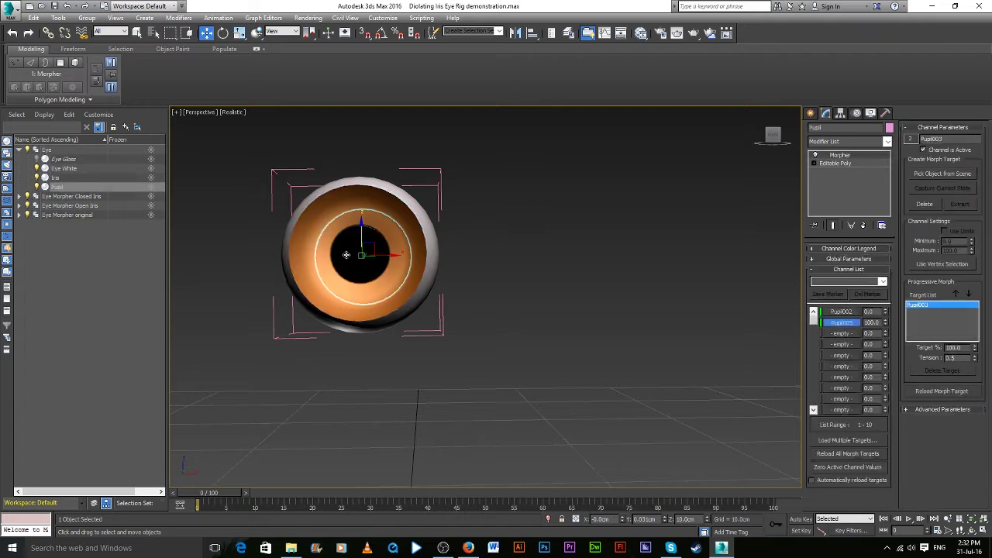
pyautogui.moveTo(886, 326); pyautogui.dragTo(896, 439)
# Pan and zoom the viewport to recentre on the main eye
pyautogui.moveTo(498, 300); pyautogui.dragTo(566, 316, button='middle')
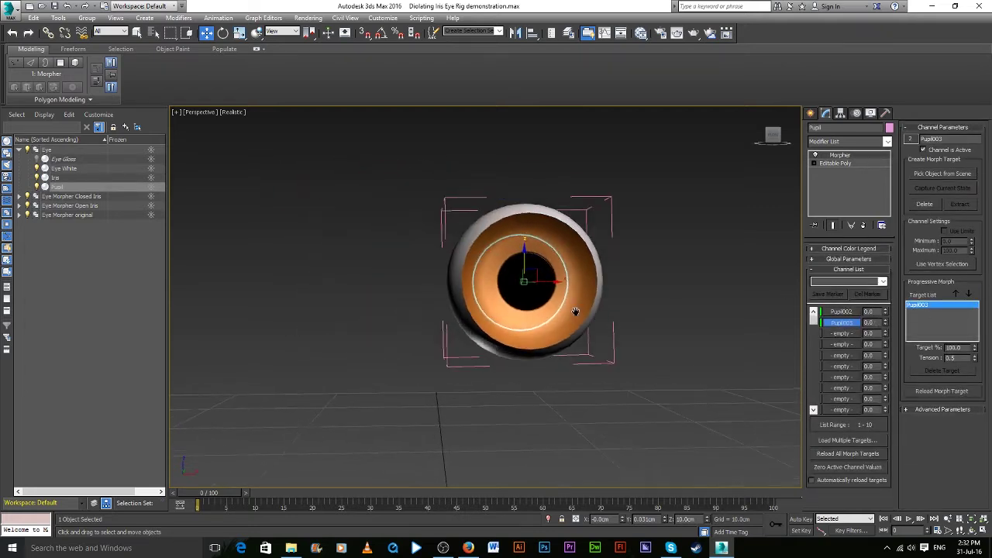
pyautogui.scroll(4, 567, 316)
pyautogui.scroll(-4, 574, 312)
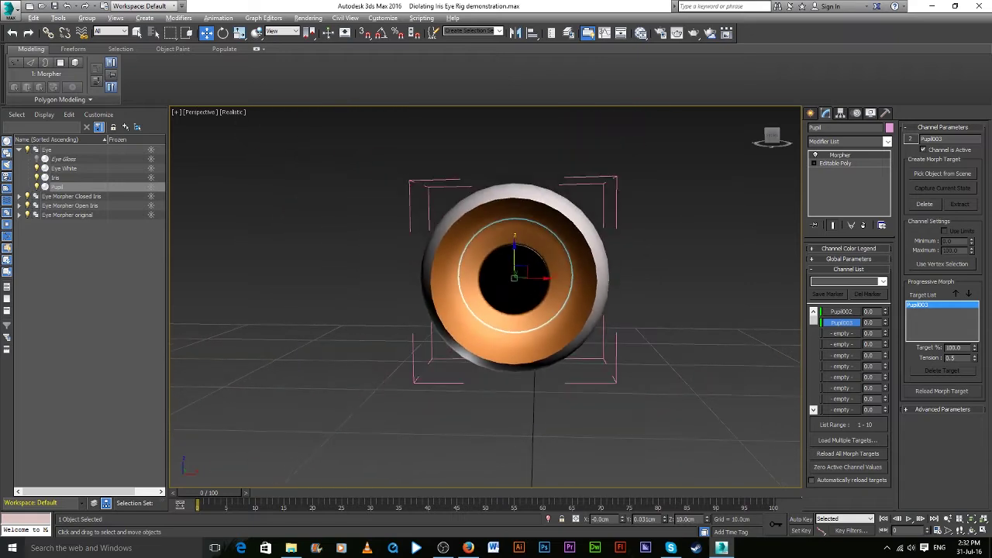
pyautogui.moveTo(645, 306); pyautogui.dragTo(580, 310, button='middle')
pyautogui.scroll(-4, 608, 310)
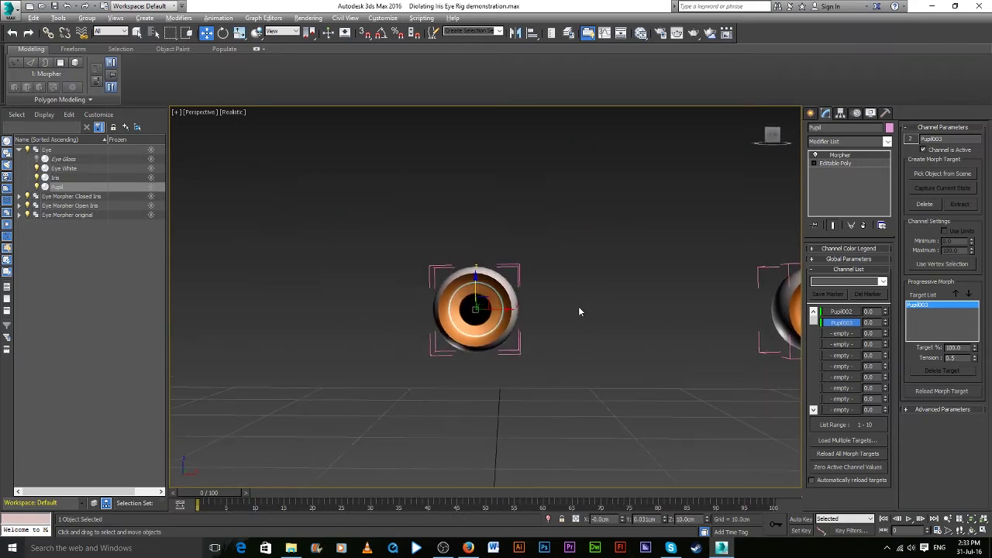
pyautogui.scroll(4, 578, 308)
pyautogui.scroll(-3, 578, 309)
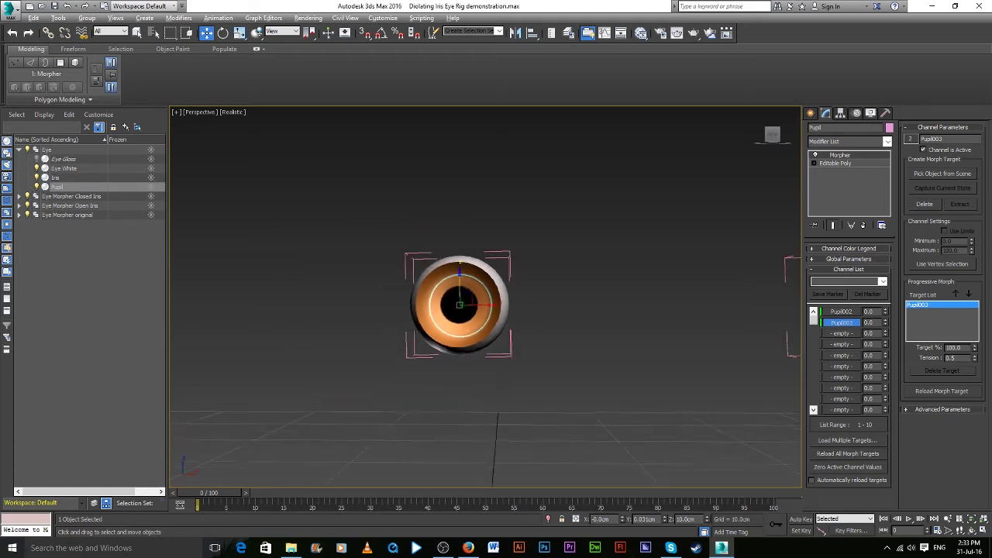
pyautogui.scroll(-1, 579, 308)
pyautogui.scroll(3, 579, 308)
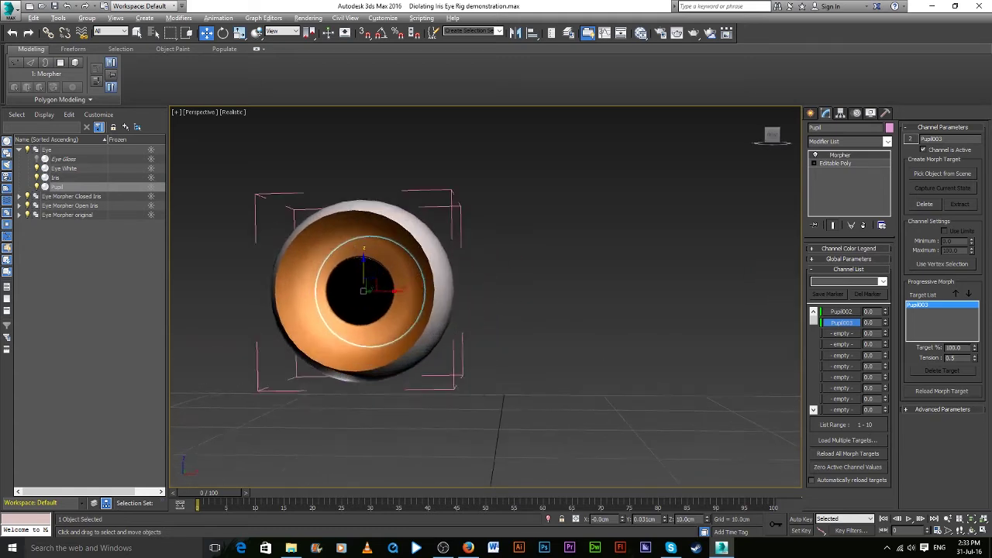
pyautogui.scroll(-1, 579, 308)
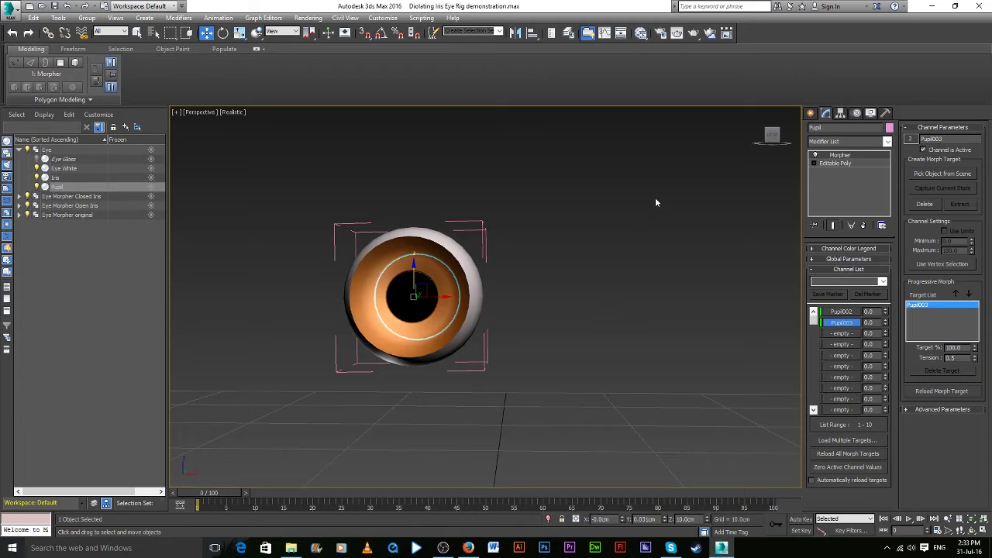
# Switch to the Front view framing all four eyes, then deselect the pupil
pyautogui.press('f')
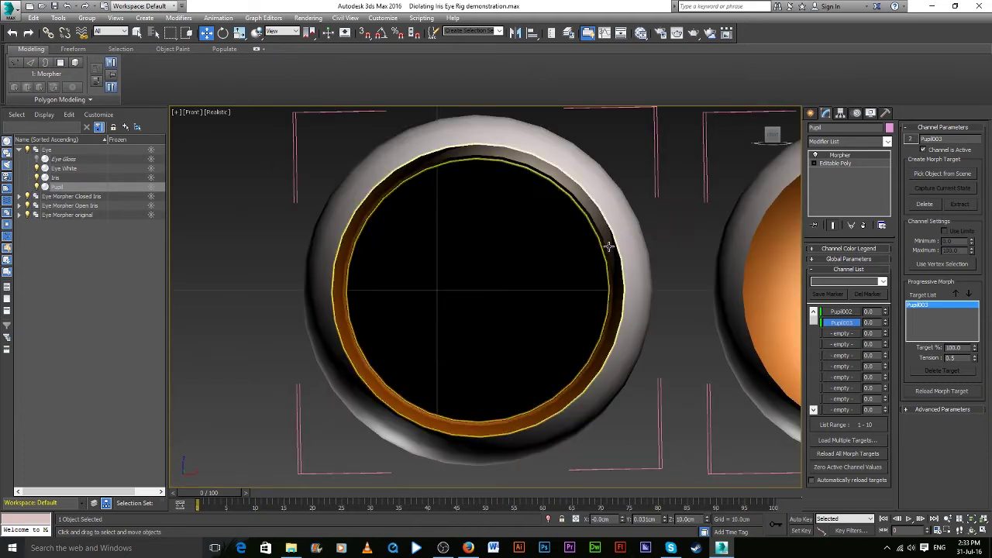
pyautogui.scroll(-5, 609, 246)
pyautogui.moveTo(482, 245); pyautogui.dragTo(628, 312, button='middle')
pyautogui.scroll(2, 607, 303)
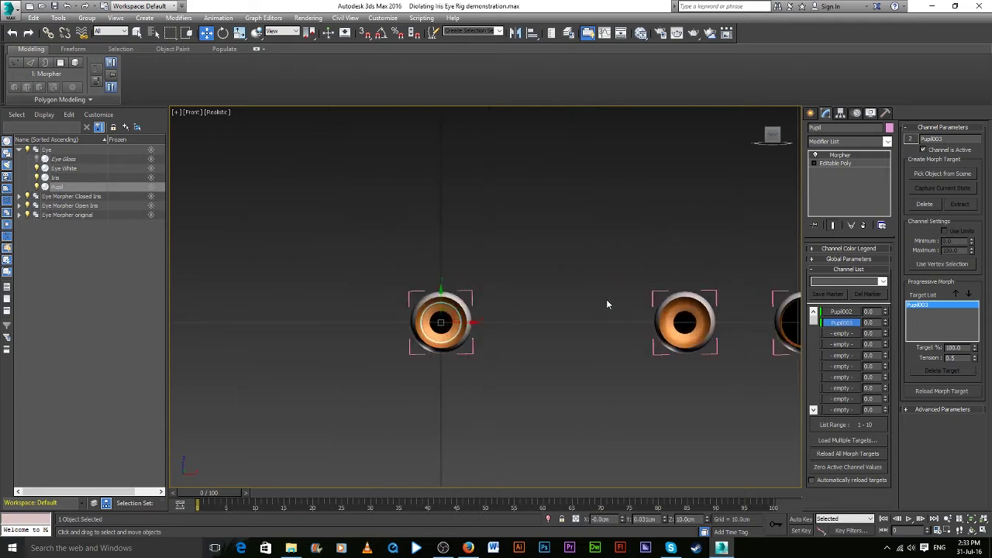
pyautogui.moveTo(685, 325)
pyautogui.mouseDown(button='middle')
pyautogui.moveTo(615, 293)
pyautogui.moveTo(524, 285)
pyautogui.mouseUp(button='middle')
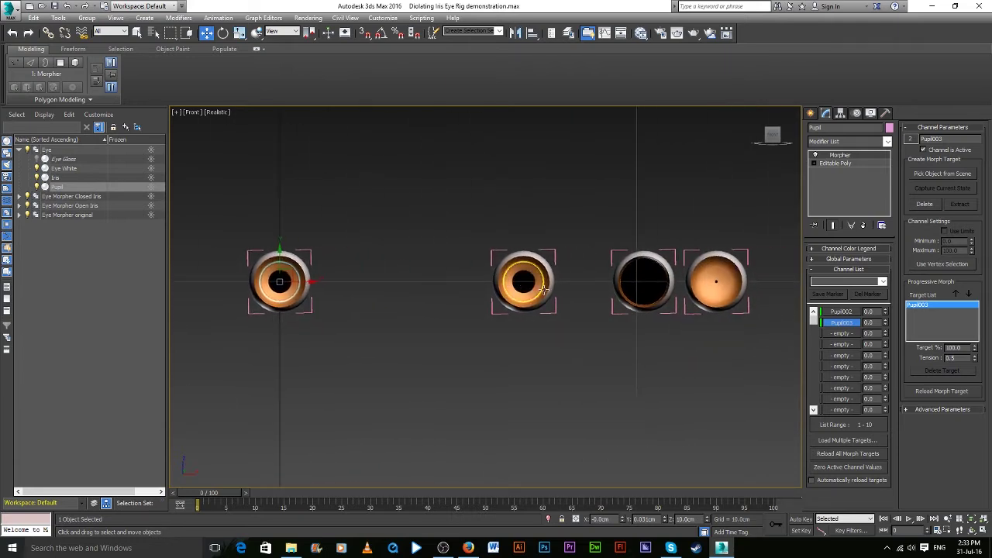
pyautogui.hotkey('ctrl', 'd')
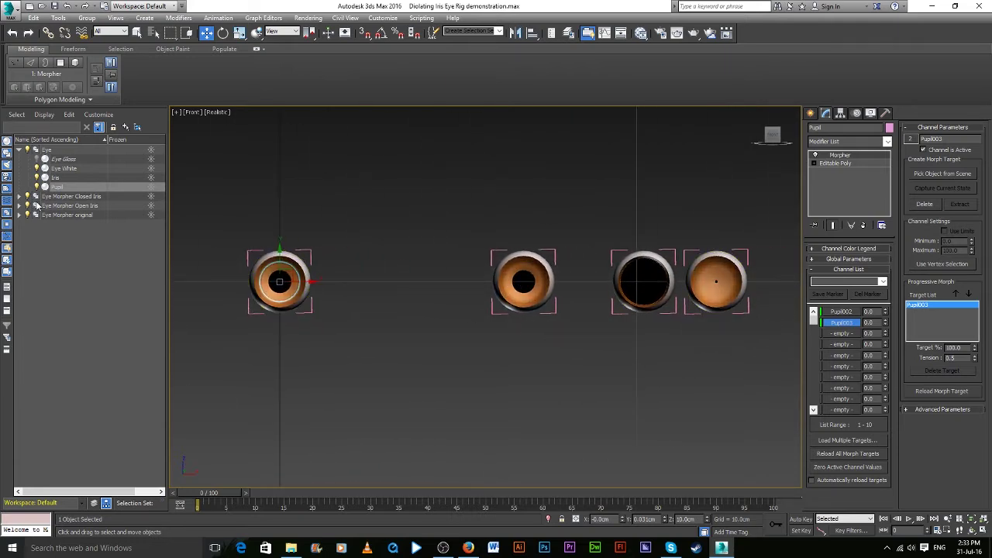
# Select every object in the three Eye Morpher groups and hide them
pyautogui.click(18, 206)
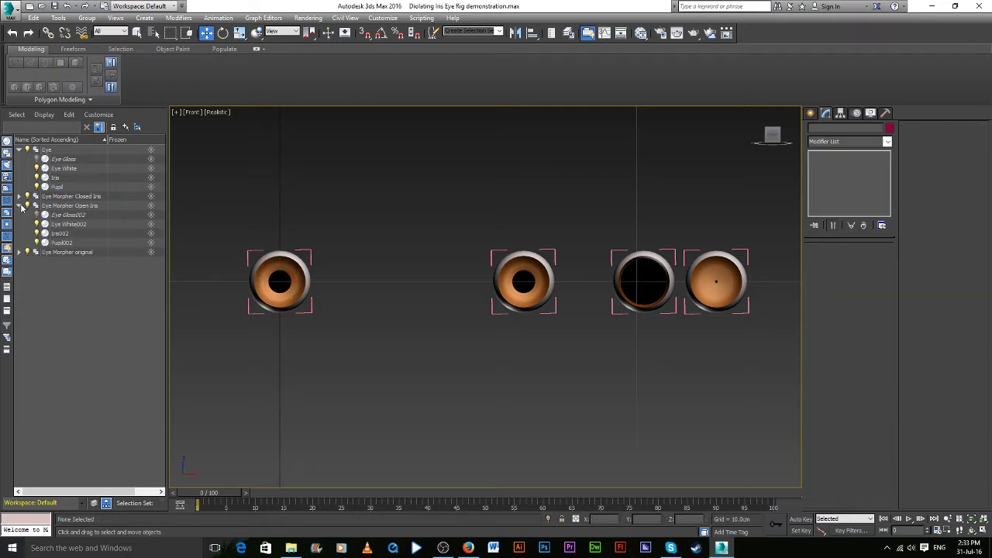
pyautogui.click(19, 197)
pyautogui.click(19, 289)
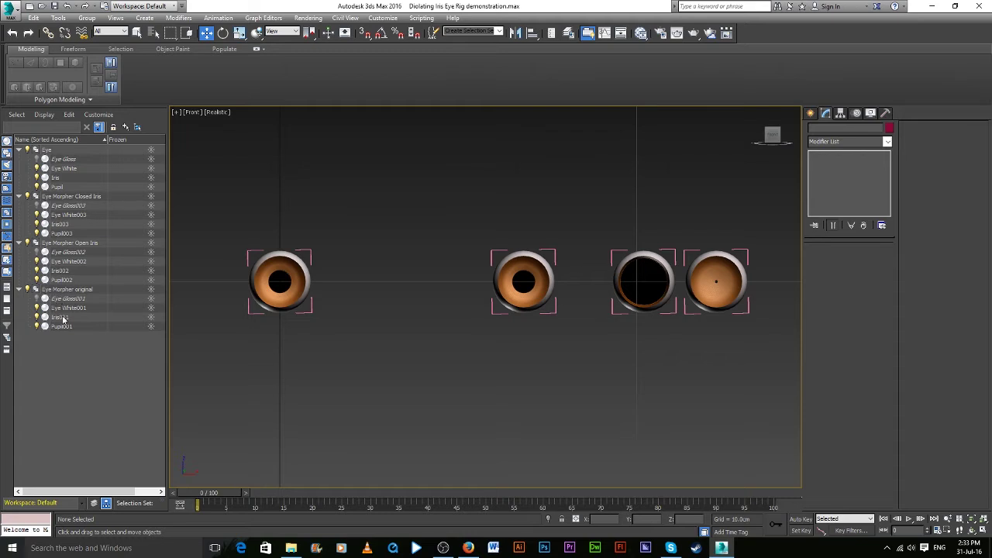
pyautogui.click(65, 326)
pyautogui.keyDown('shift'); pyautogui.click(81, 200); pyautogui.keyUp('shift')
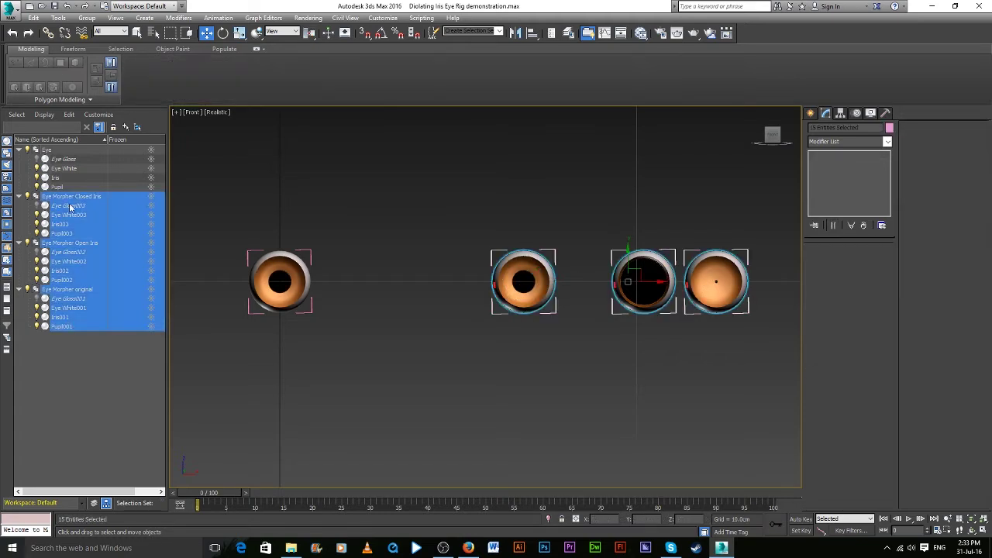
pyautogui.click(19, 196)
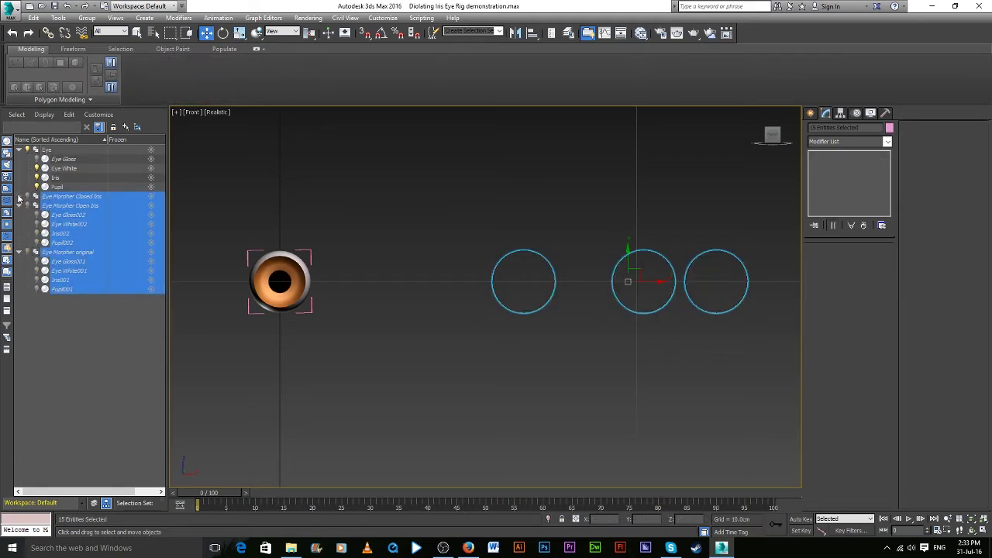
pyautogui.click(19, 206)
pyautogui.click(18, 215)
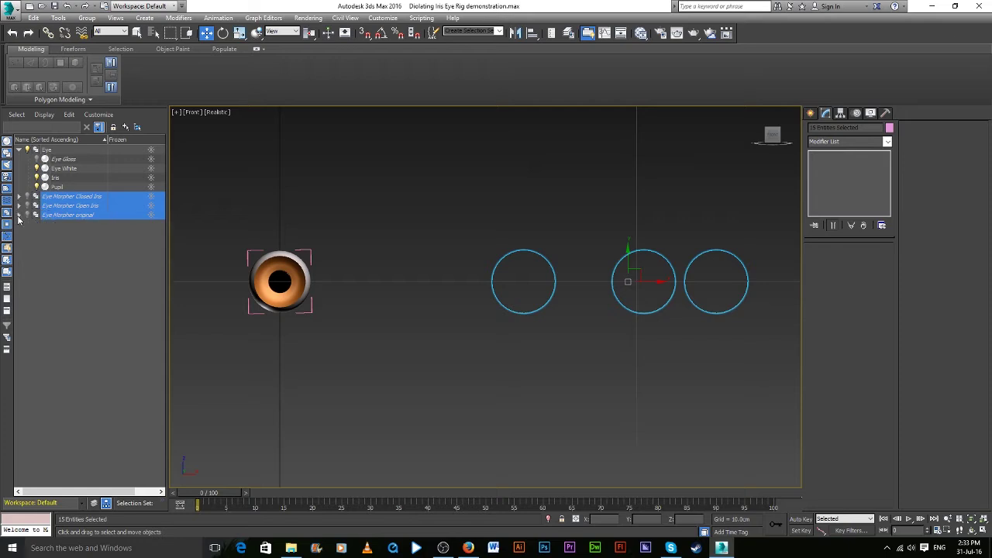
pyautogui.click(112, 278)
# Pan and zoom the Front view to frame the main eye
pyautogui.moveTo(286, 206); pyautogui.dragTo(354, 220, button='middle')
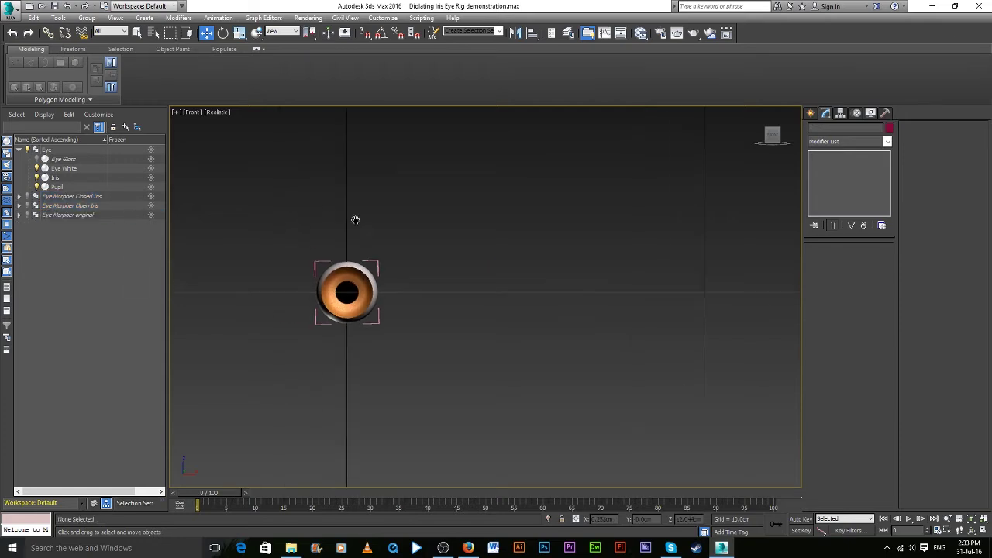
pyautogui.scroll(3, 351, 294)
pyautogui.scroll(3, 365, 290)
pyautogui.scroll(-3, 365, 290)
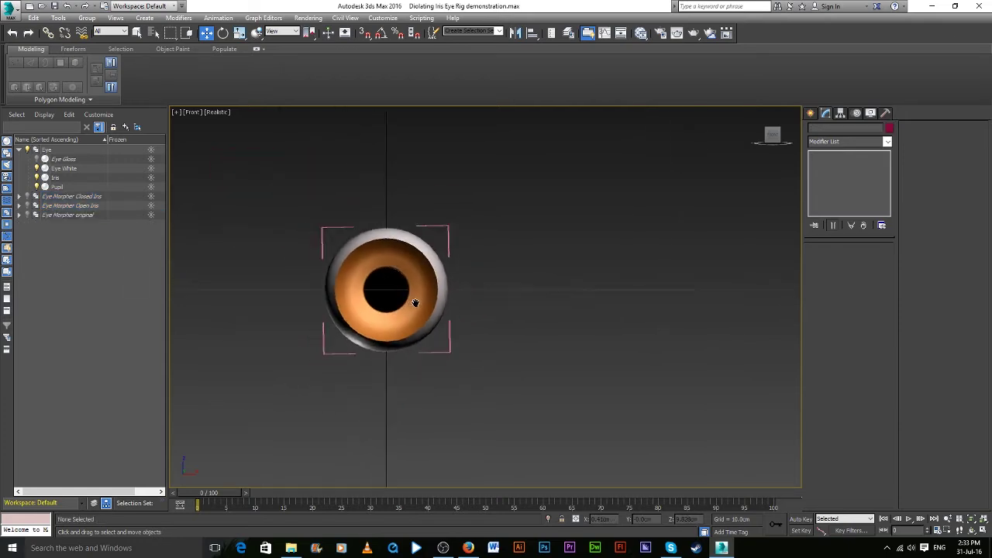
pyautogui.scroll(-2, 371, 293)
pyautogui.scroll(-3, 374, 294)
pyautogui.scroll(-2, 376, 297)
pyautogui.scroll(1, 377, 297)
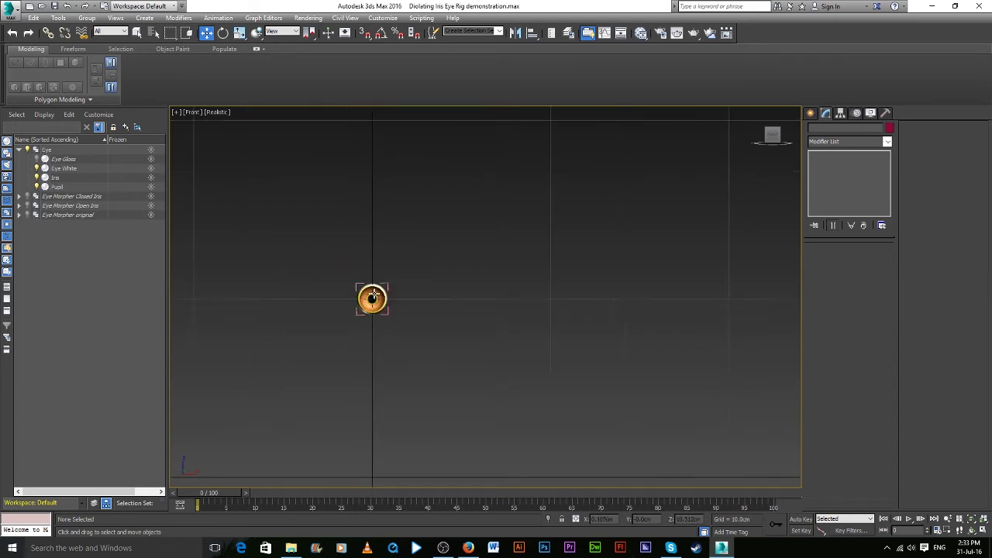
pyautogui.scroll(3, 377, 298)
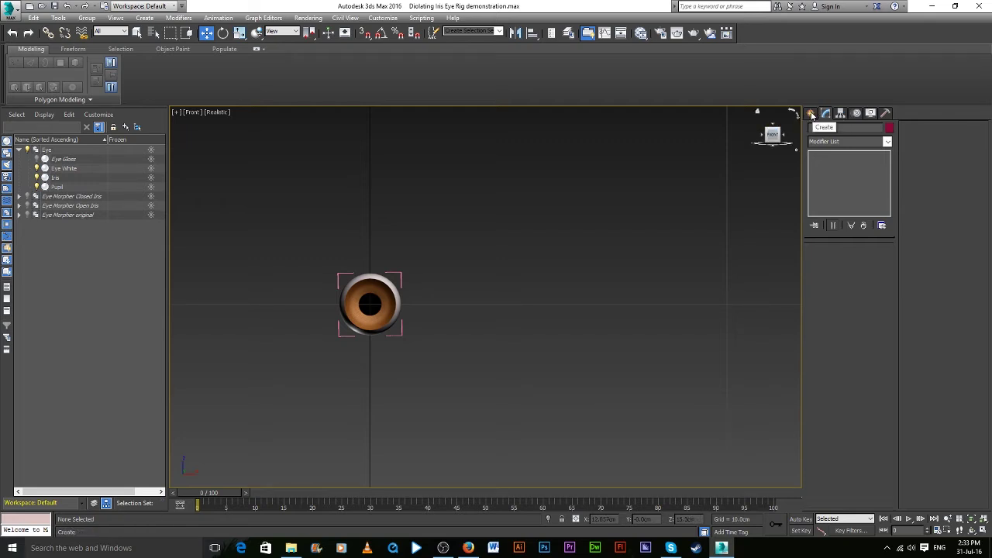
# Draw a spline Rectangle above and right of the eye in the Front view
pyautogui.click(812, 115)
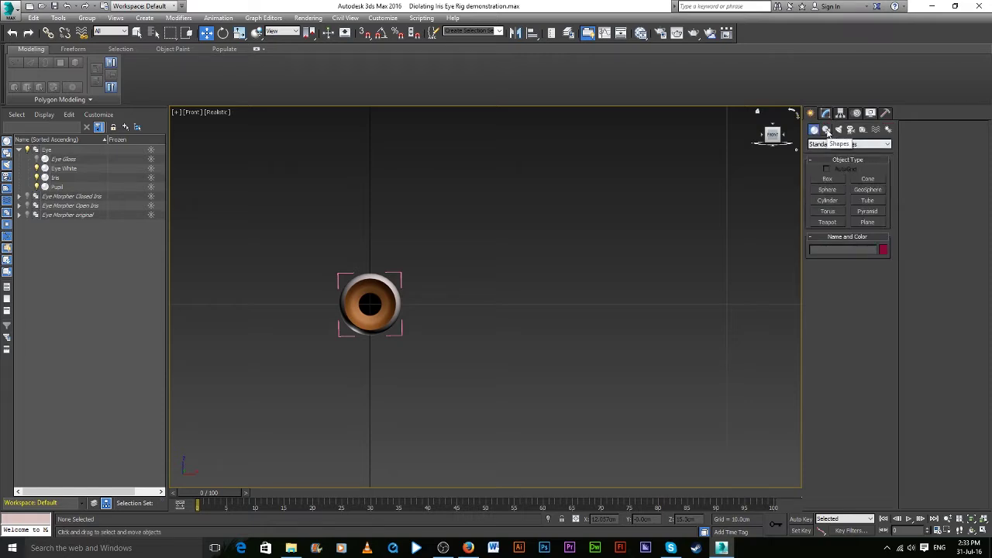
pyautogui.click(826, 129)
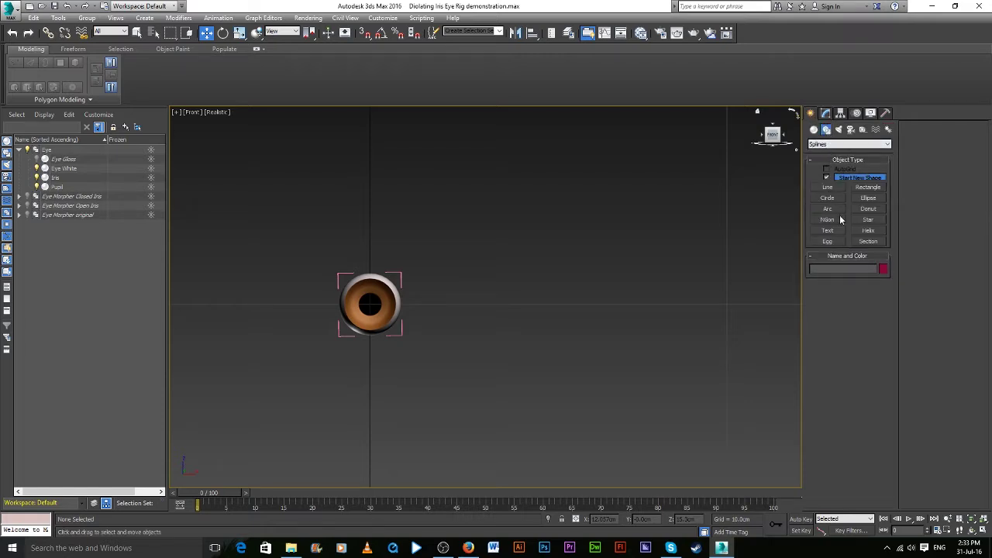
pyautogui.click(867, 187)
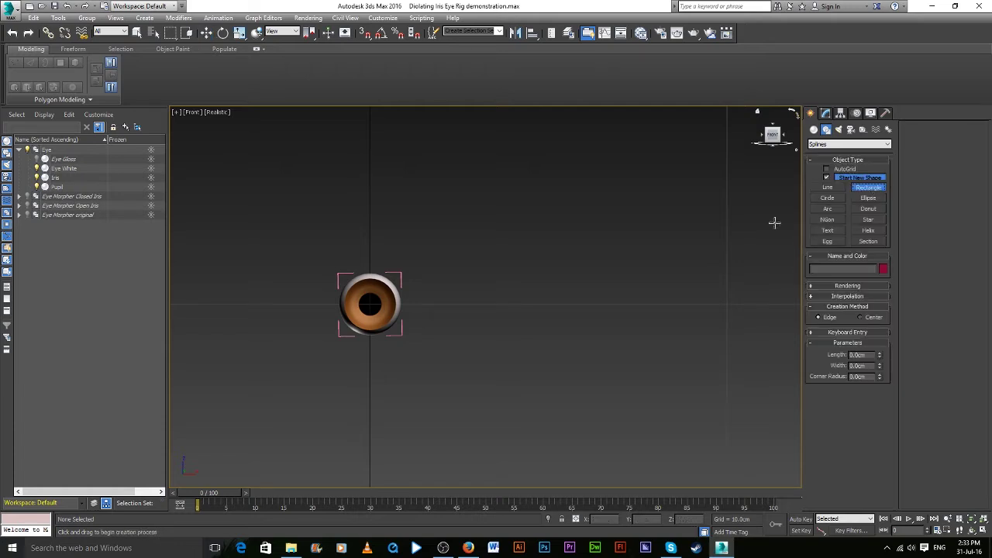
pyautogui.moveTo(472, 226)
pyautogui.mouseDown()
pyautogui.moveTo(579, 268)
pyautogui.moveTo(579, 234)
pyautogui.mouseUp()
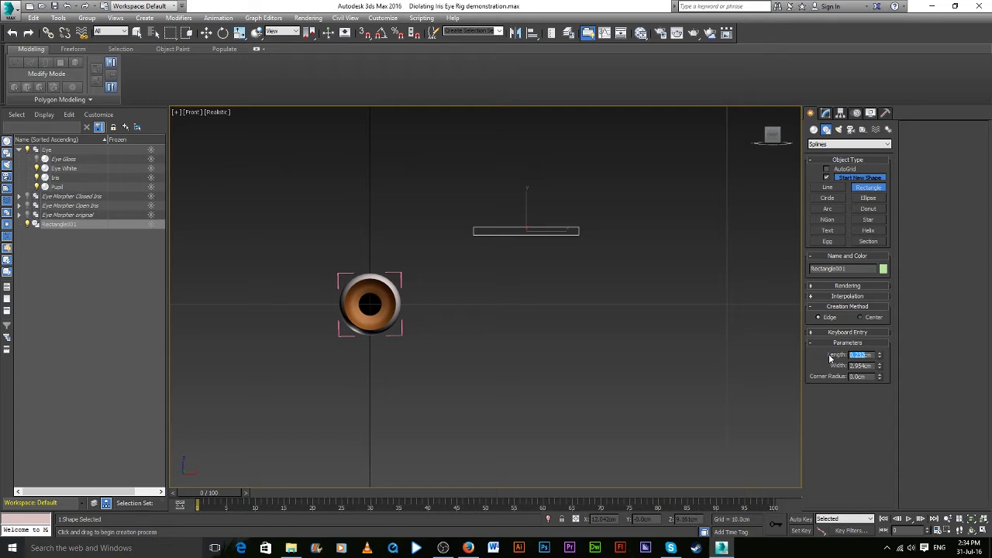
# Set the rectangle's Length to 2cm and Width to 0.2cm
pyautogui.write('2cm')
pyautogui.press('Return')
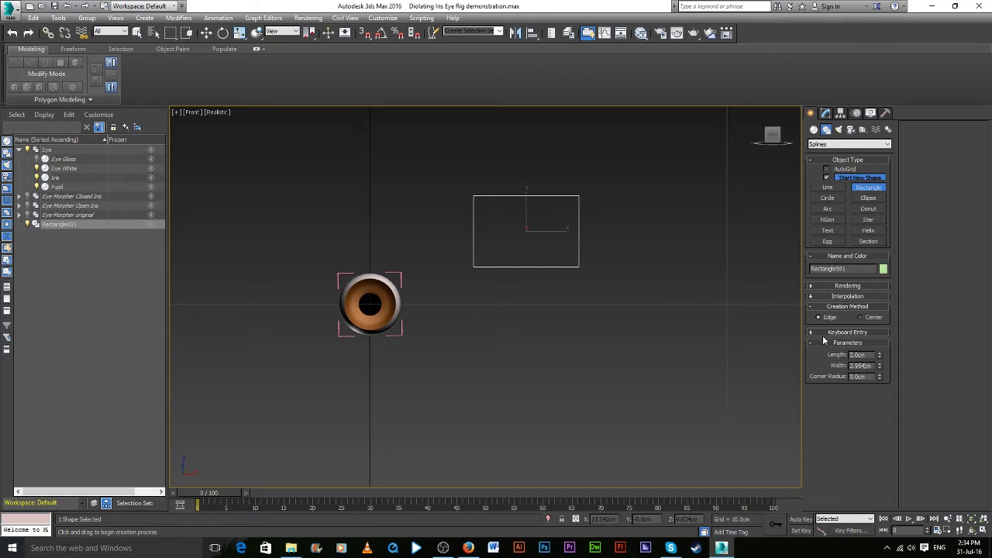
pyautogui.doubleClick(862, 365)
pyautogui.write('7')
pyautogui.press('Return')
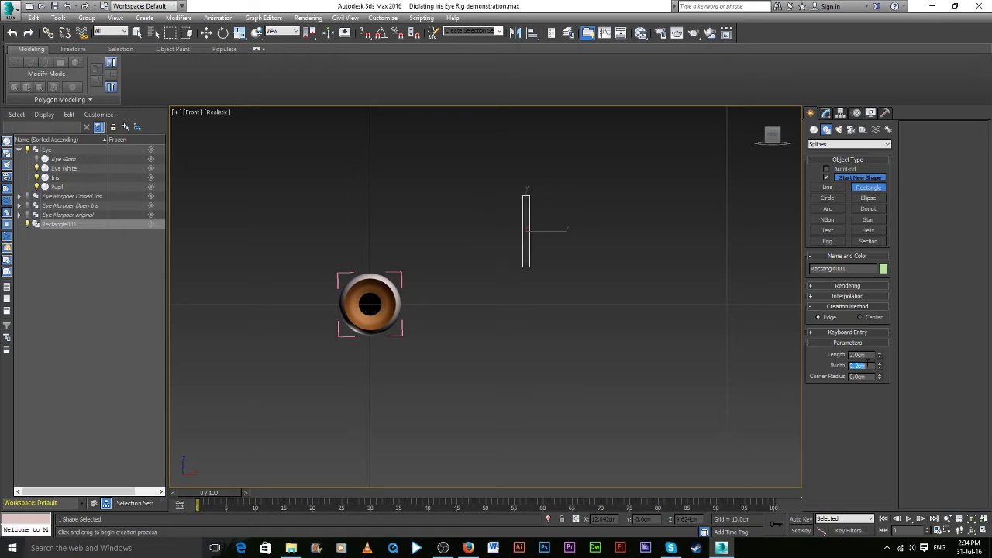
# Zoom the Front view in and out to frame the eye and the rectangle strip
pyautogui.scroll(4, 508, 207)
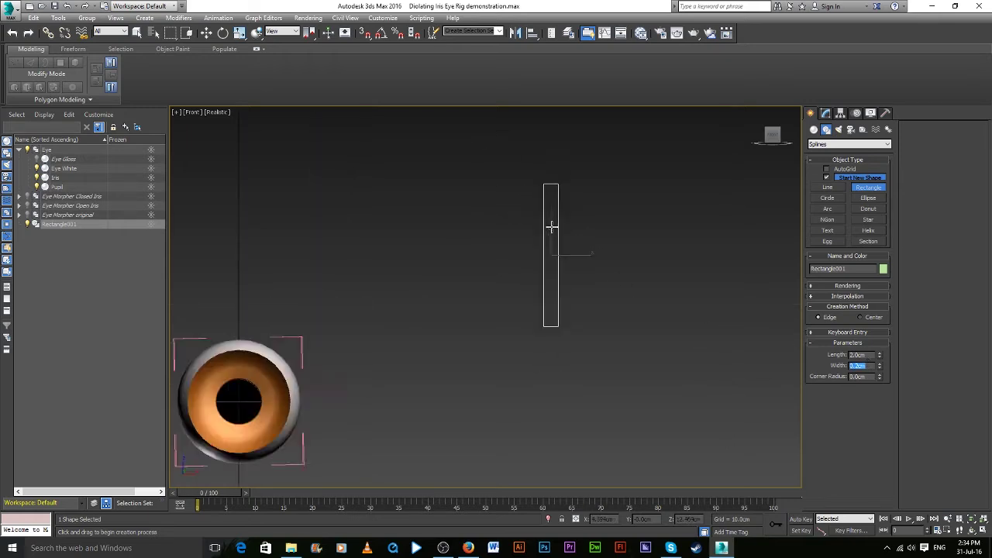
pyautogui.scroll(-5, 551, 224)
pyautogui.scroll(3, 537, 237)
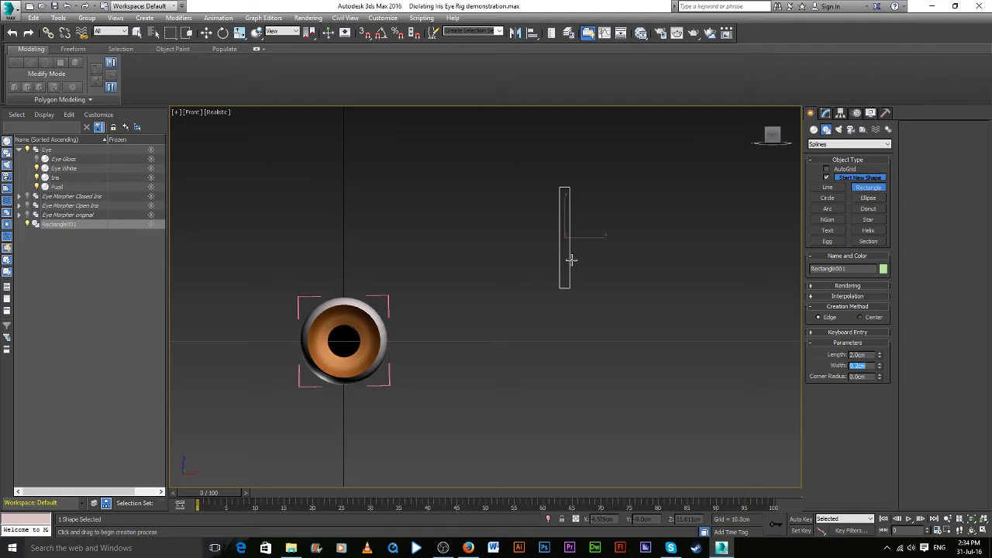
pyautogui.scroll(-3, 552, 259)
pyautogui.scroll(2, 561, 254)
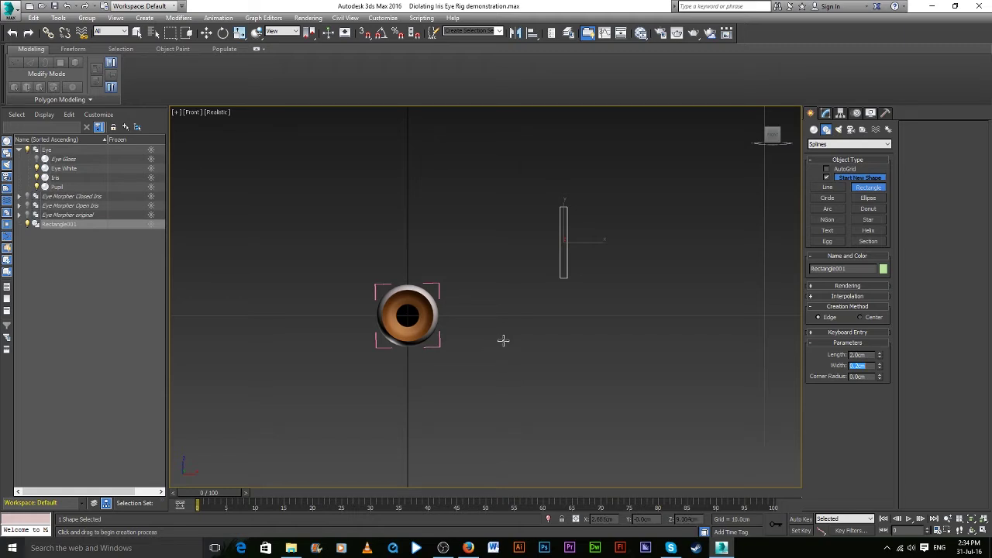
pyautogui.scroll(-2, 476, 327)
pyautogui.scroll(2, 476, 328)
pyautogui.scroll(3, 585, 228)
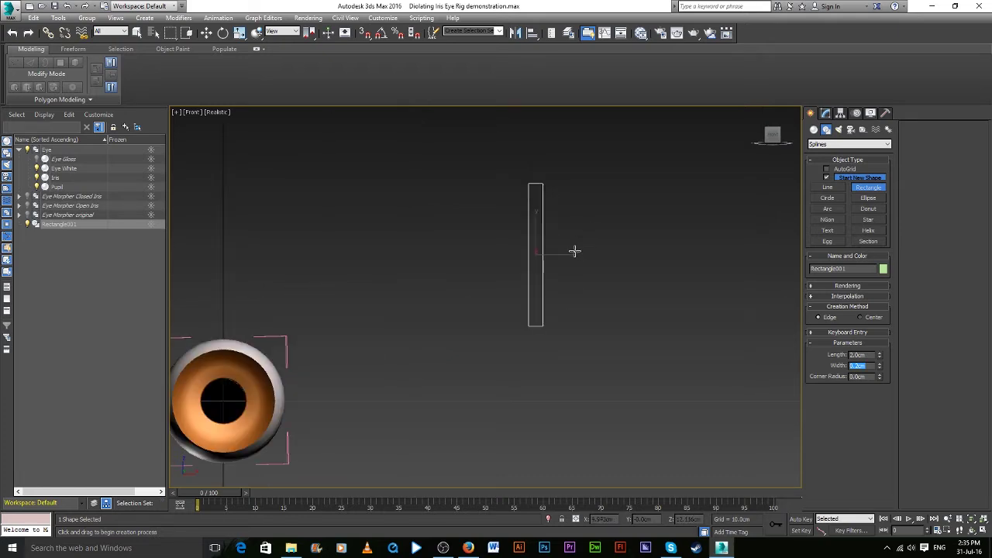
pyautogui.scroll(2, 574, 251)
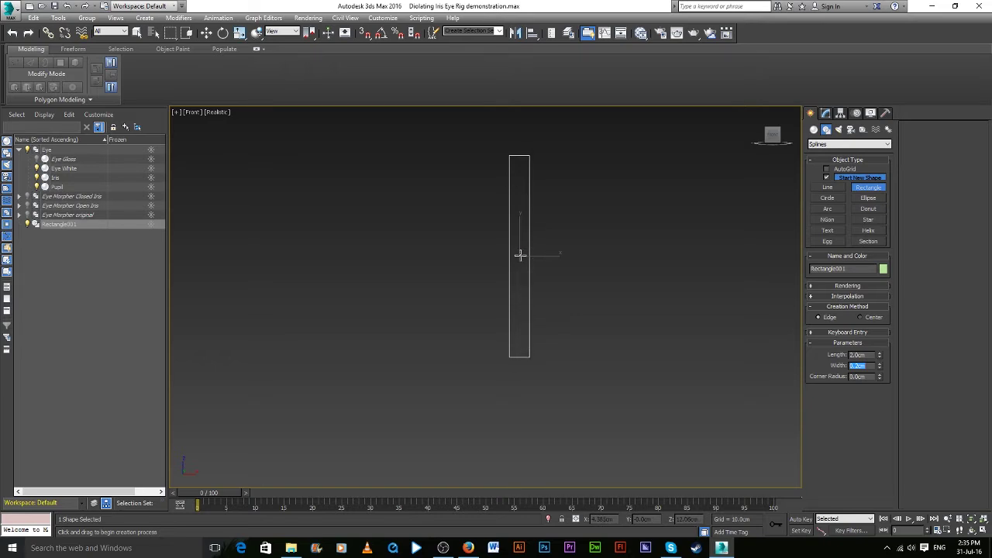
pyautogui.scroll(-3, 558, 272)
pyautogui.scroll(-1, 551, 281)
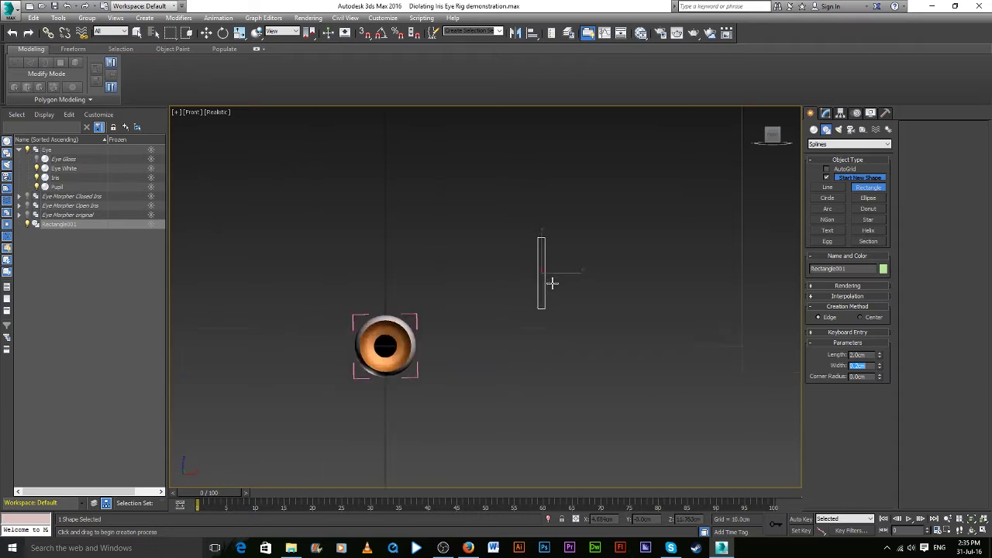
pyautogui.scroll(2, 551, 281)
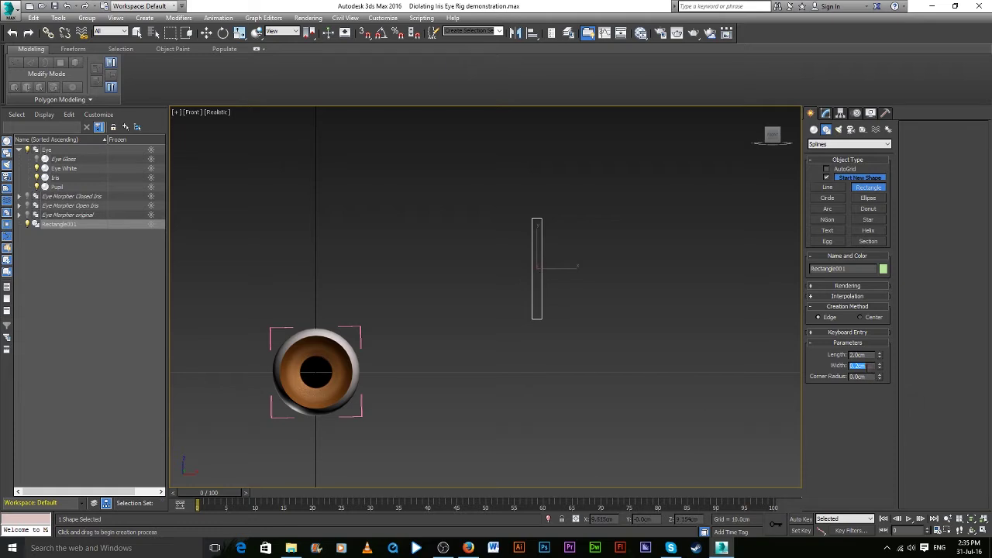
pyautogui.scroll(-1, 573, 322)
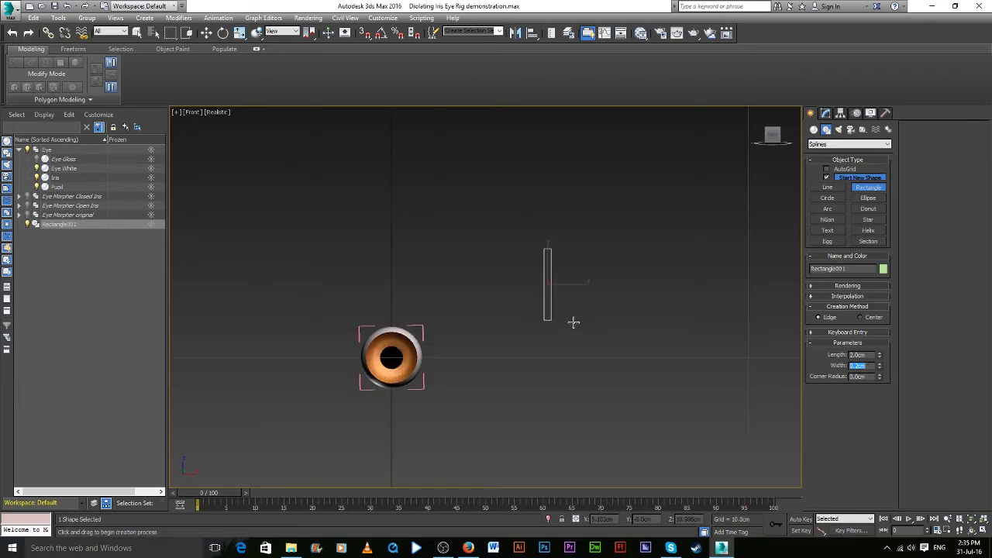
# Enable Rectangle001 in the viewport with a rendering thickness of 0.05cm
pyautogui.click(826, 113)
pyautogui.click(843, 249)
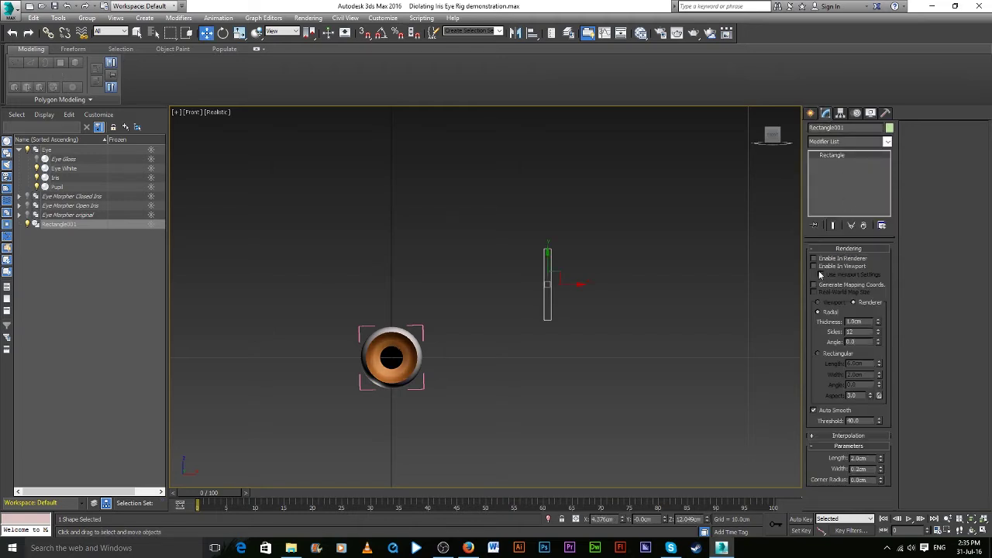
pyautogui.click(813, 267)
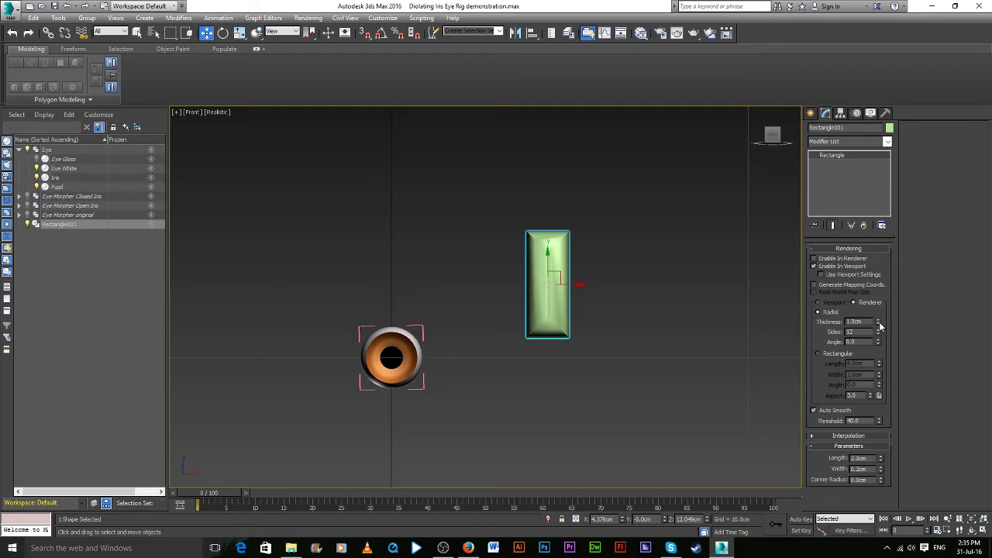
pyautogui.moveTo(879, 326); pyautogui.dragTo(884, 370)
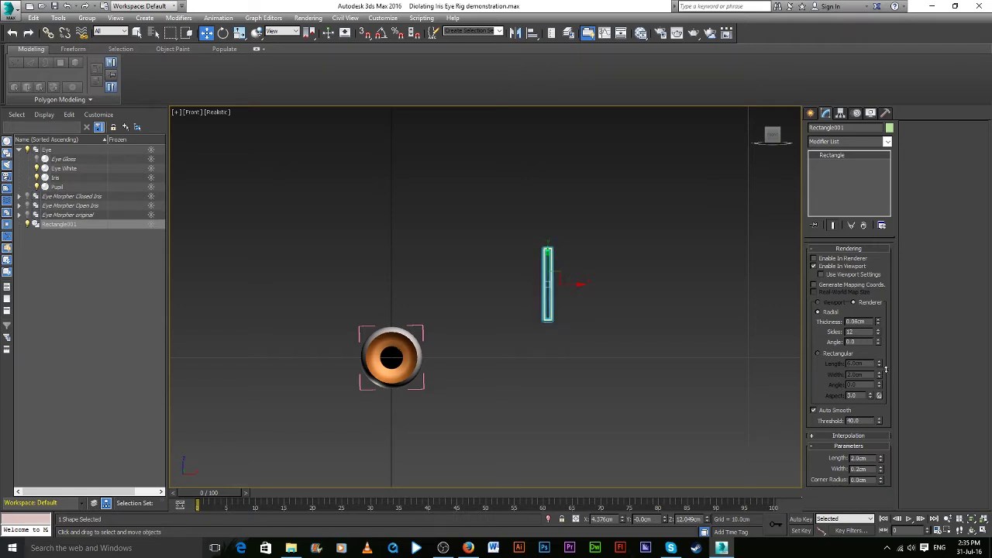
pyautogui.moveTo(884, 370); pyautogui.dragTo(889, 370)
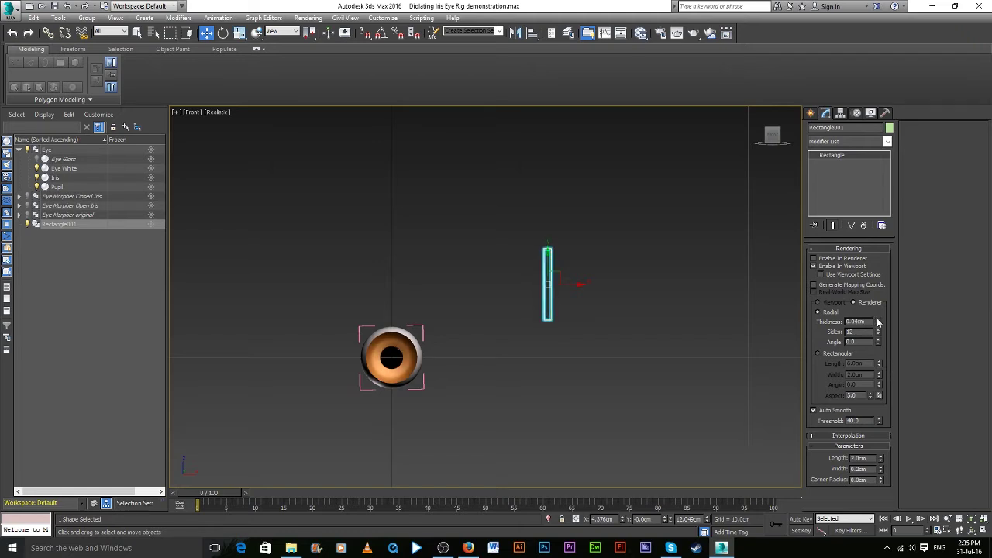
pyautogui.moveTo(878, 321); pyautogui.dragTo(879, 322)
# Move Rectangle001 further right of the eye and recentre the view
pyautogui.moveTo(571, 284); pyautogui.dragTo(494, 349)
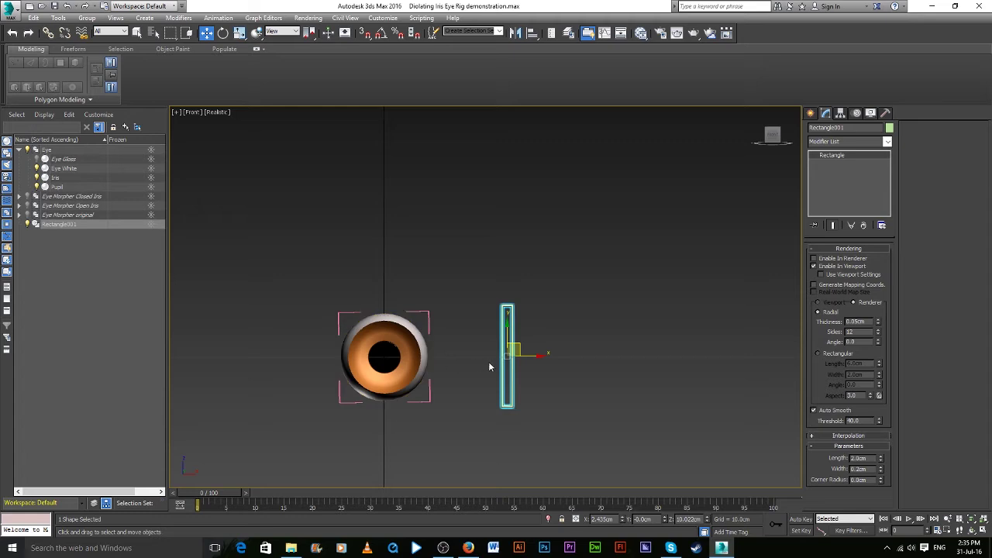
pyautogui.scroll(2, 456, 344)
pyautogui.click(602, 387)
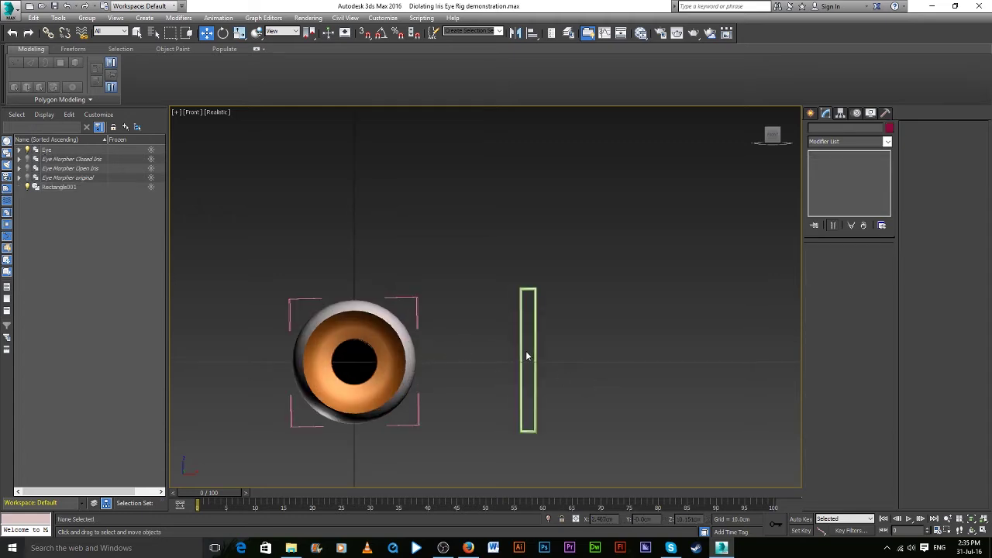
pyautogui.moveTo(534, 359); pyautogui.dragTo(630, 359)
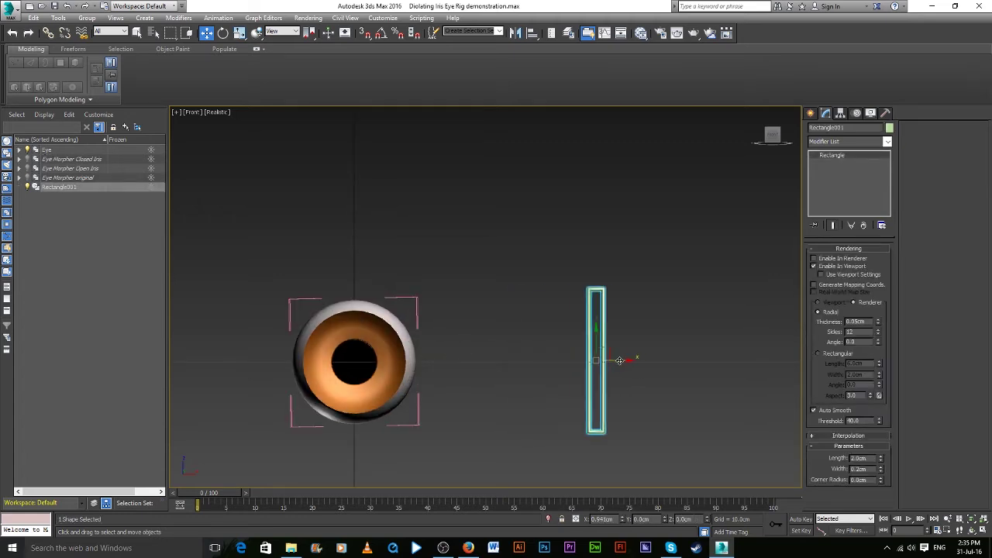
pyautogui.click(547, 335)
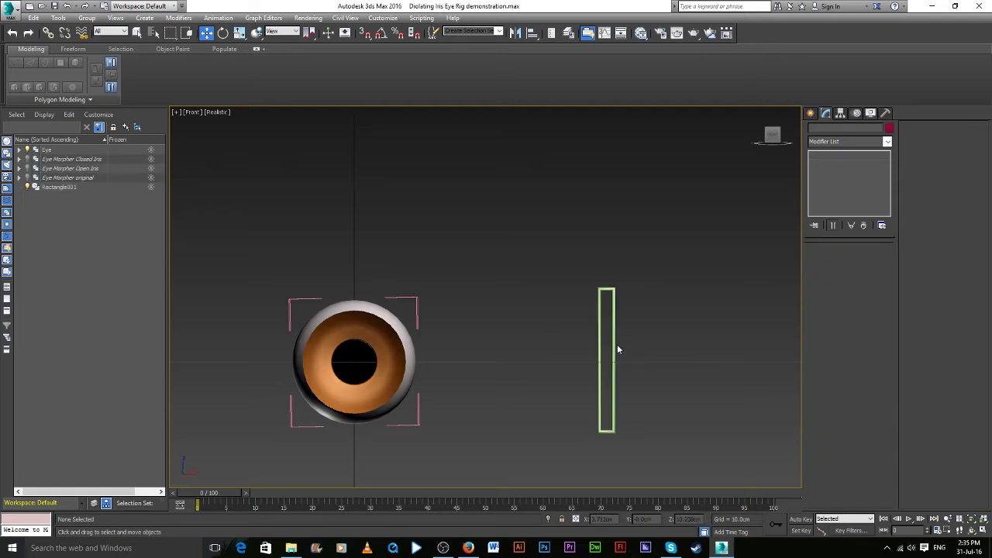
pyautogui.scroll(-3, 696, 243)
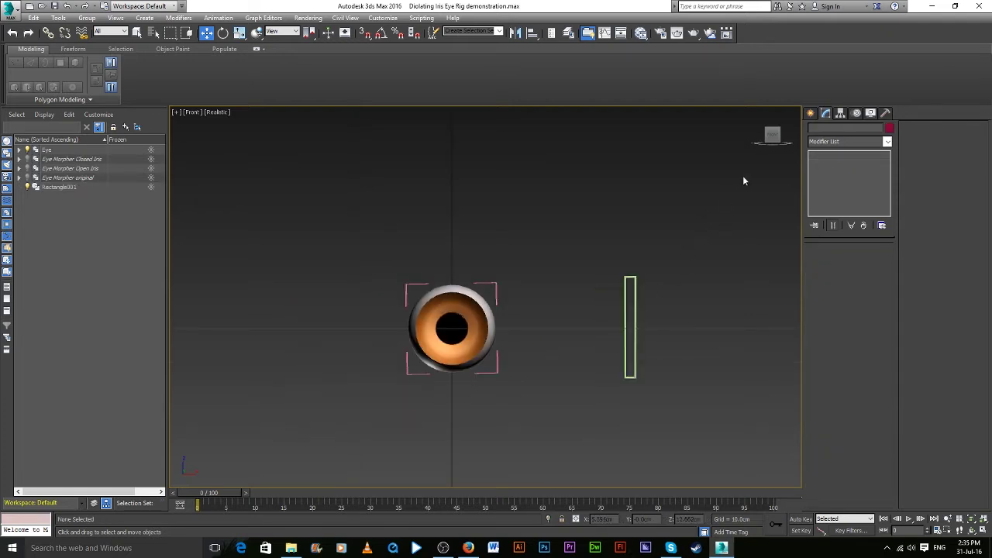
pyautogui.moveTo(634, 275); pyautogui.dragTo(558, 278, button='middle')
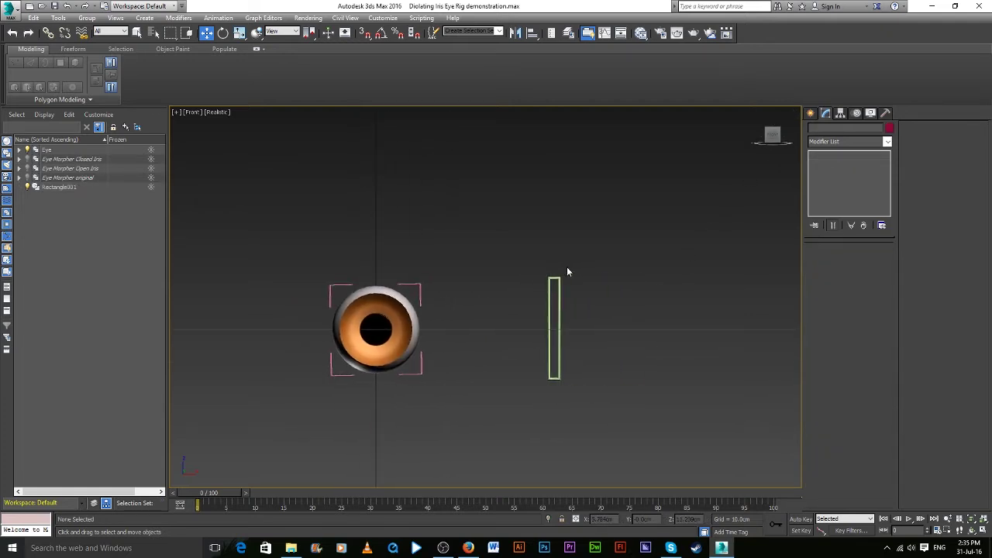
pyautogui.click(812, 114)
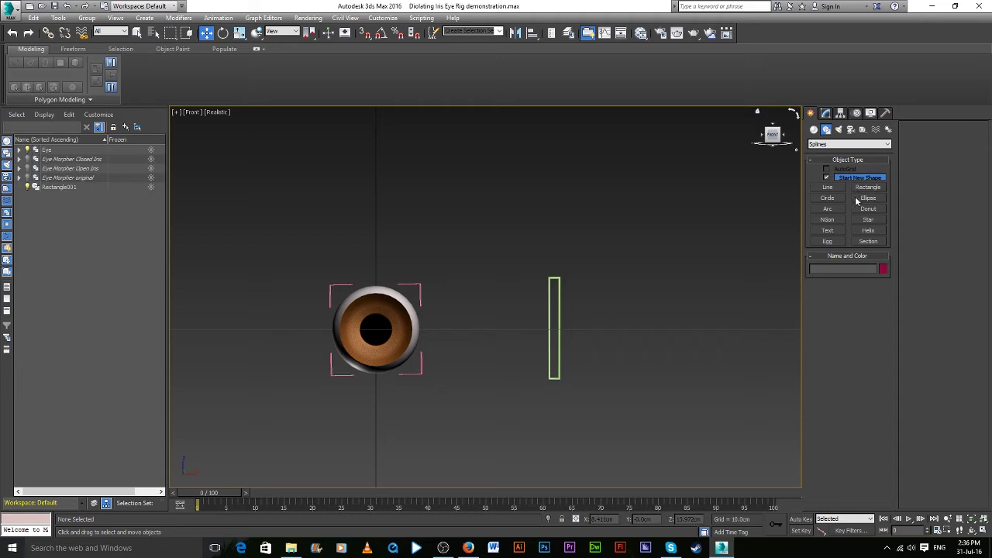
# Draw a small circle beside the rectangle and scale it down to about two-thirds size
pyautogui.click(828, 198)
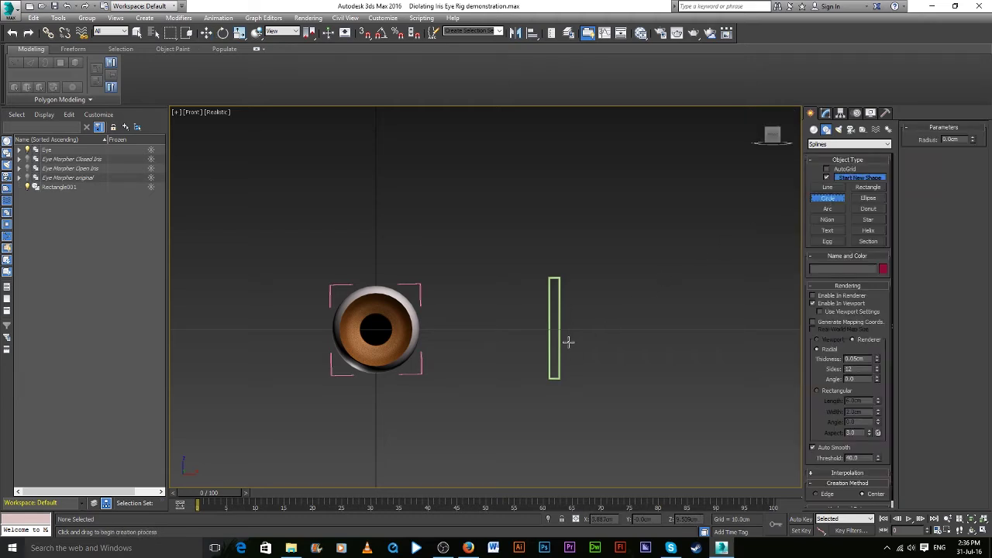
pyautogui.moveTo(585, 318); pyautogui.dragTo(595, 324)
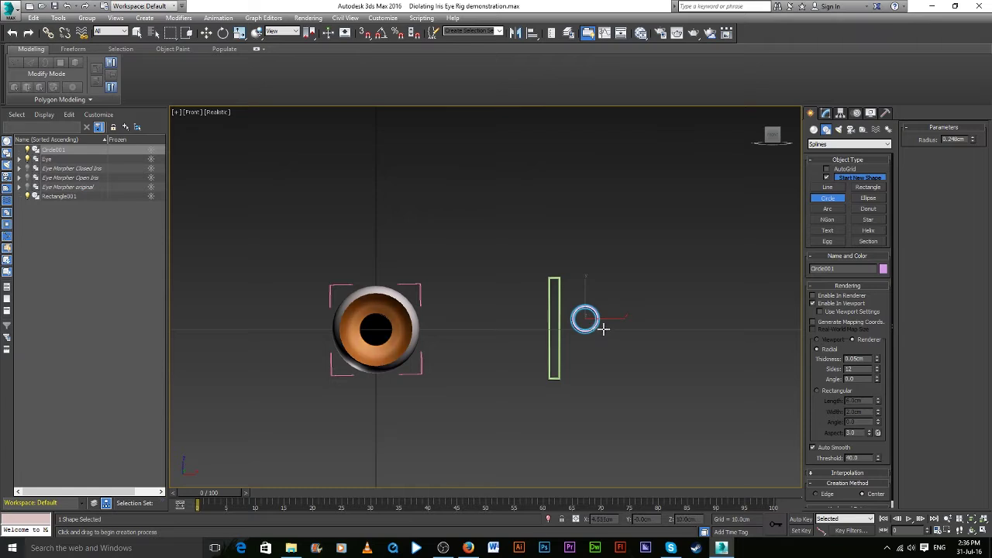
pyautogui.press('r')
pyautogui.moveTo(591, 315)
pyautogui.mouseDown()
pyautogui.moveTo(602, 340)
pyautogui.moveTo(632, 326)
pyautogui.mouseUp()
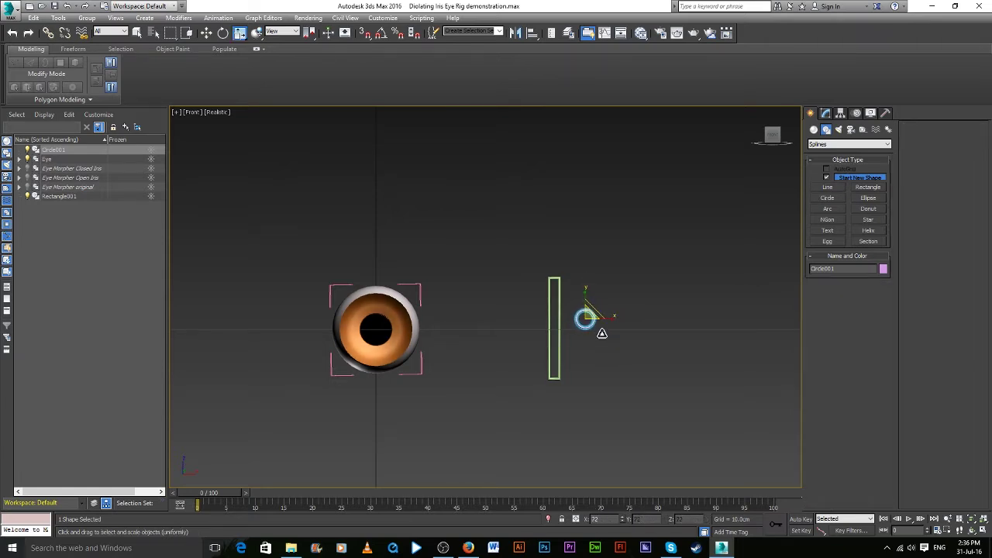
pyautogui.press('q')
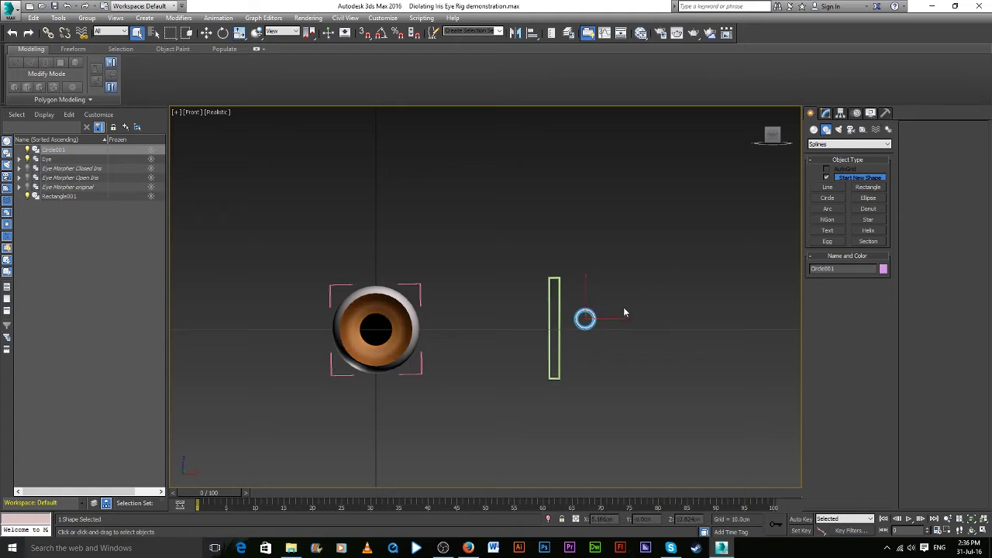
# Reset Circle001's transform with Reset XForm > Reset Selected
pyautogui.click(886, 113)
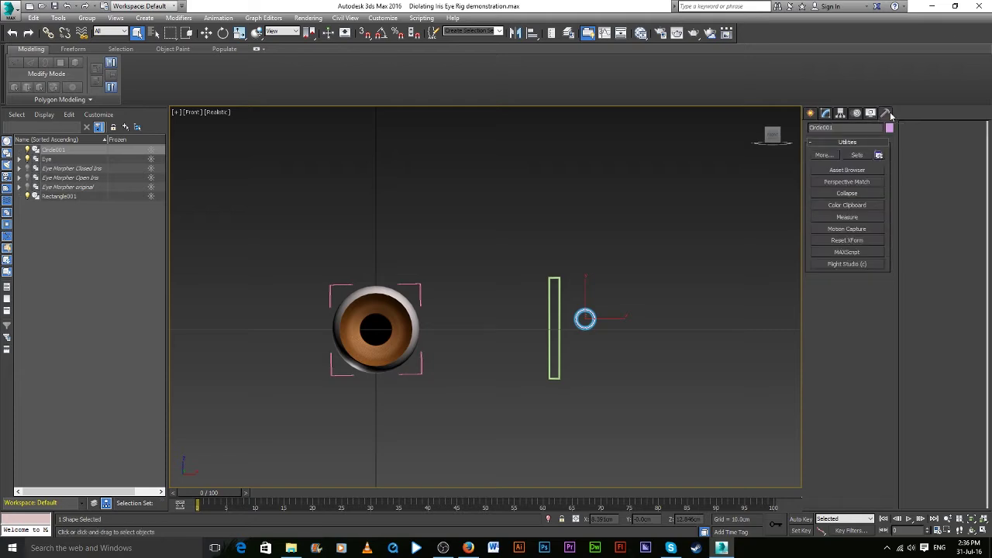
pyautogui.click(852, 242)
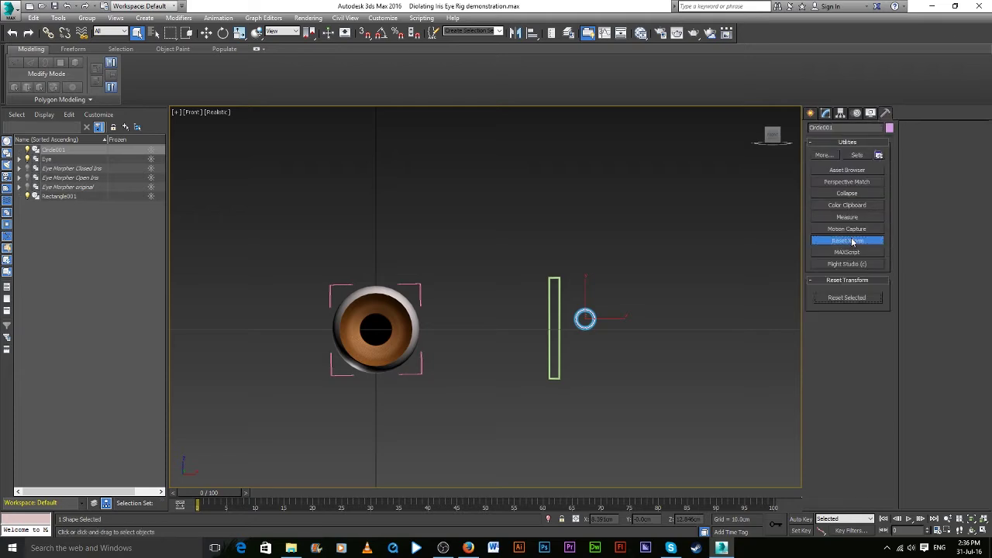
pyautogui.click(859, 302)
pyautogui.click(850, 242)
# Collapse Circle001 to an Editable Spline using the modifier stack result
pyautogui.click(856, 195)
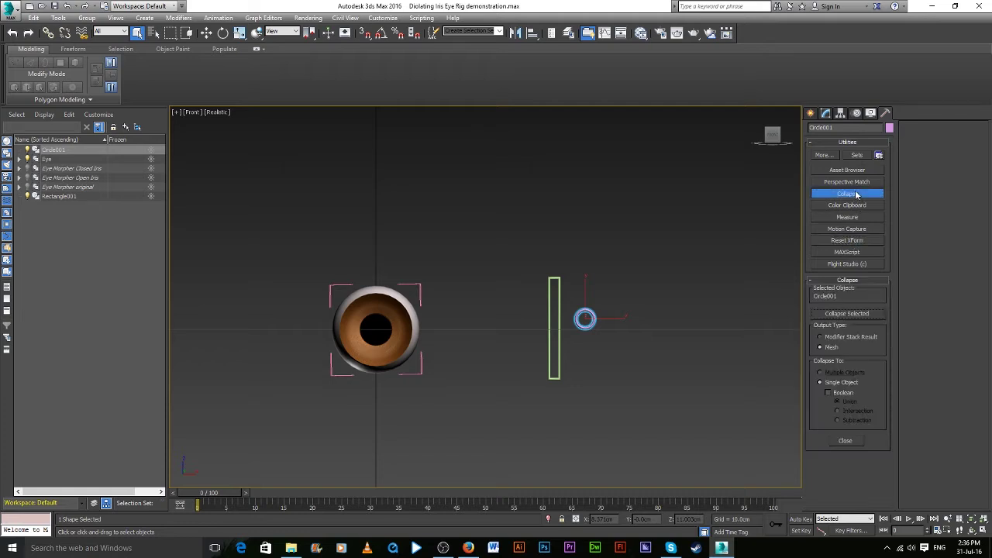
pyautogui.click(822, 338)
pyautogui.click(825, 113)
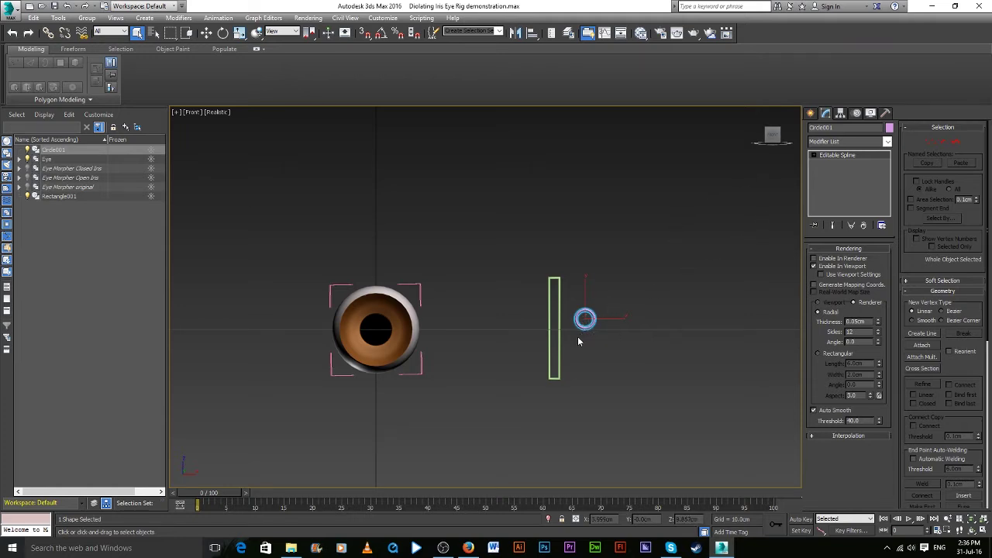
# Align Circle001's pivot to Rectangle001 on X/Y/Z, then slide it to the rectangle's top end
pyautogui.press('w')
pyautogui.hotkey('alt', 'a')
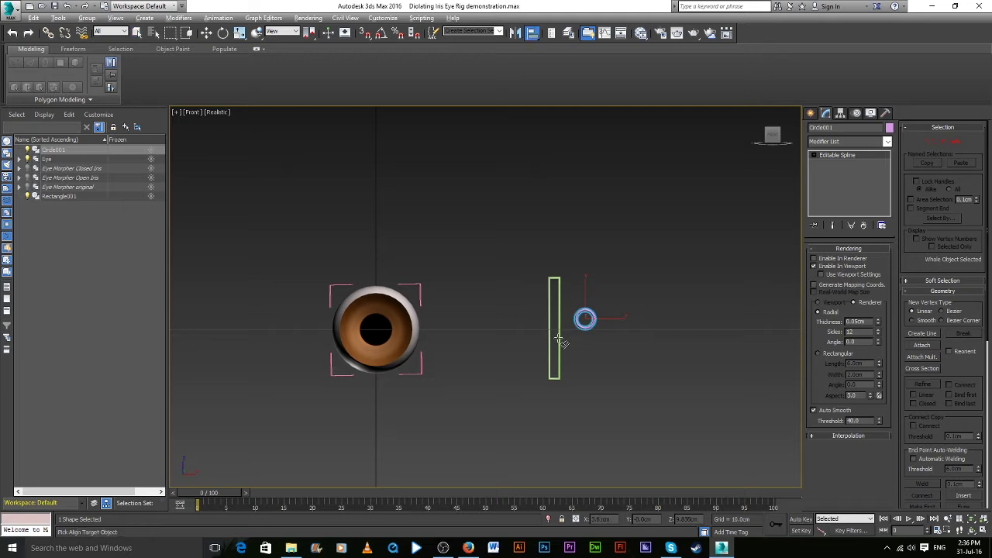
pyautogui.click(559, 341)
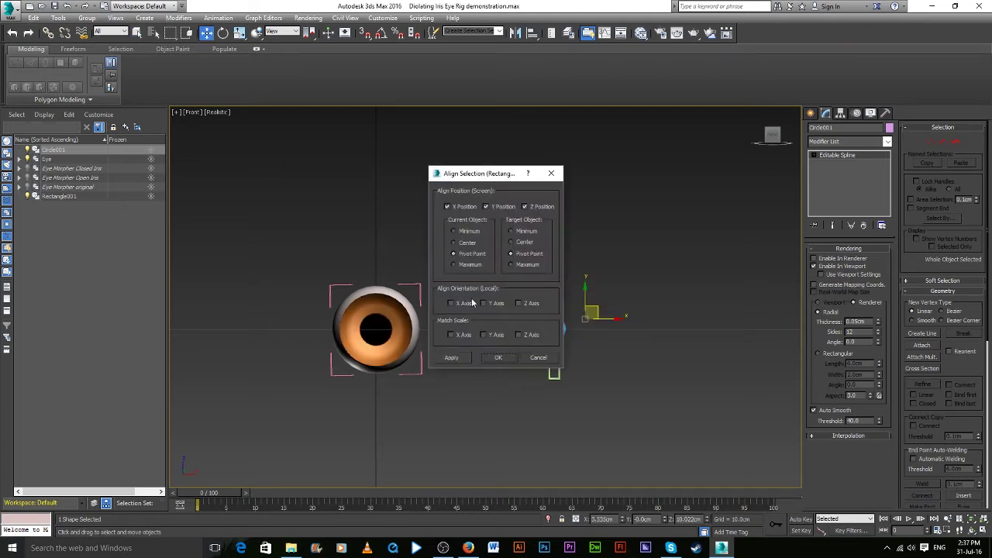
pyautogui.click(498, 359)
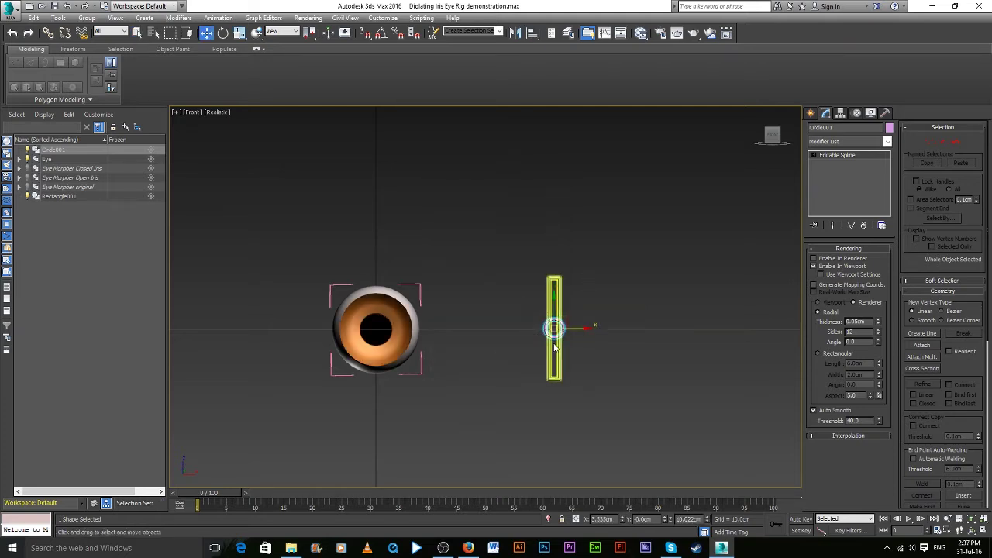
pyautogui.scroll(4, 557, 319)
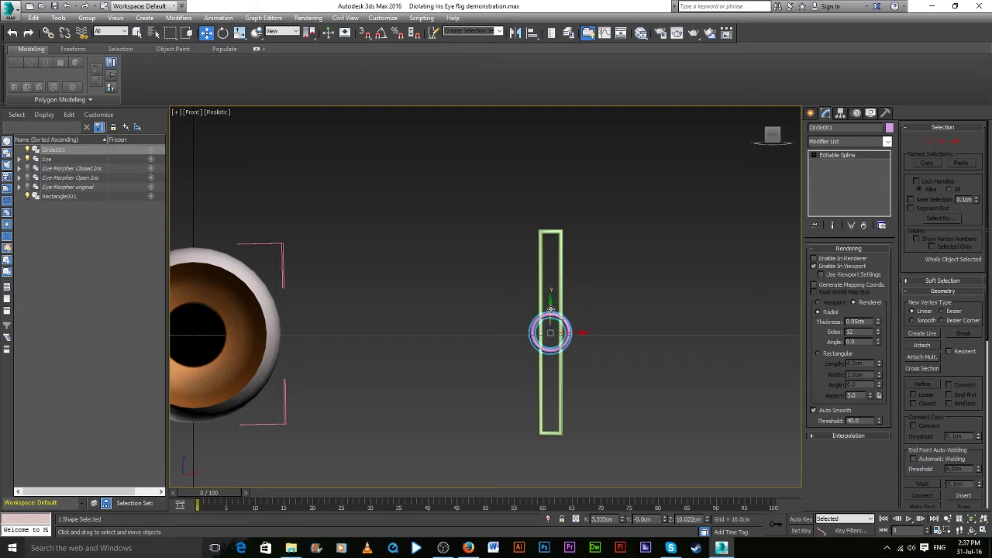
pyautogui.moveTo(550, 308)
pyautogui.mouseDown()
pyautogui.moveTo(553, 417)
pyautogui.moveTo(564, 450)
pyautogui.moveTo(573, 192)
pyautogui.moveTo(581, 448)
pyautogui.moveTo(582, 194)
pyautogui.moveTo(592, 416)
pyautogui.moveTo(591, 209)
pyautogui.moveTo(584, 325)
pyautogui.moveTo(585, 237)
pyautogui.moveTo(593, 208)
pyautogui.mouseUp()
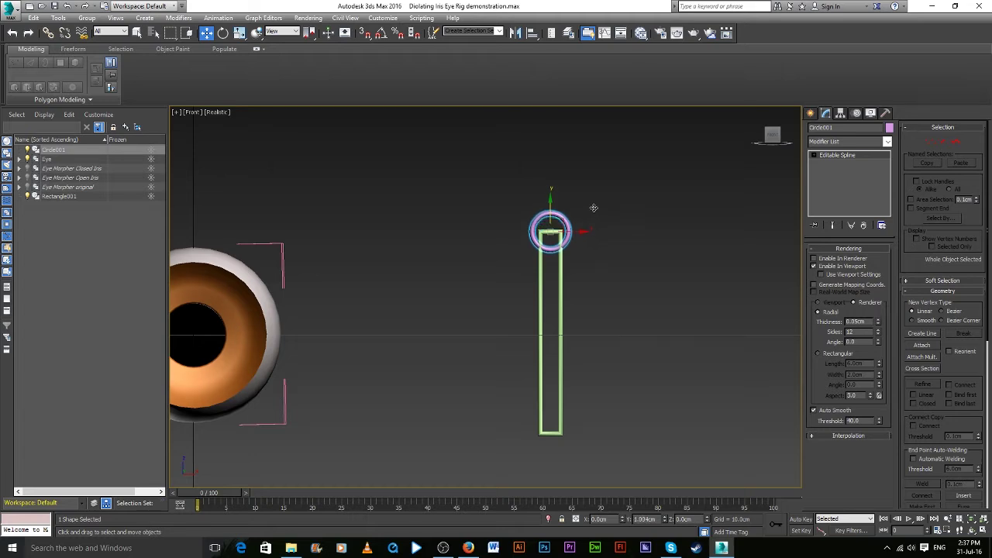
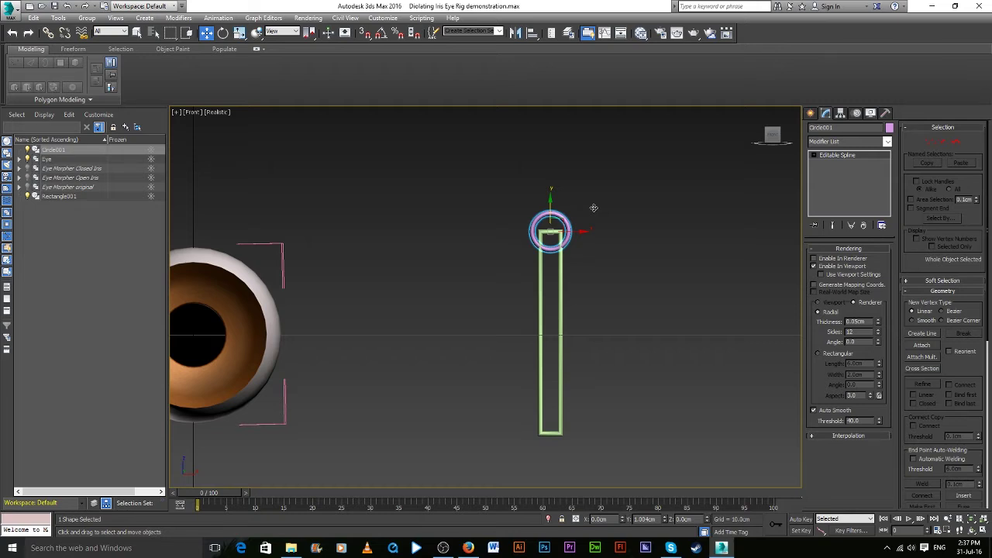
# Undo the move so the circle returns to the middle of the rectangle track
pyautogui.moveTo(594, 208); pyautogui.dragTo(594, 207)
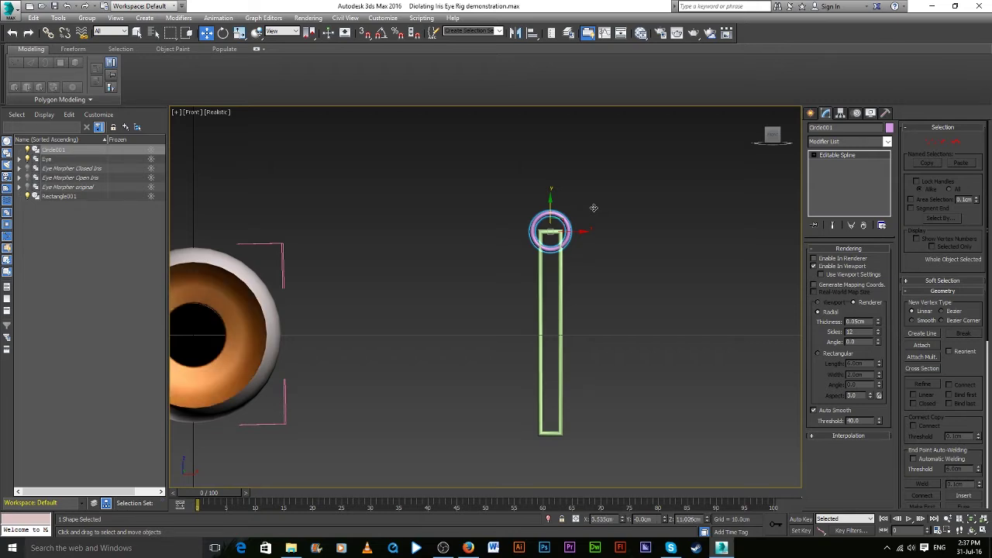
pyautogui.hotkey('ctrl', 'z')
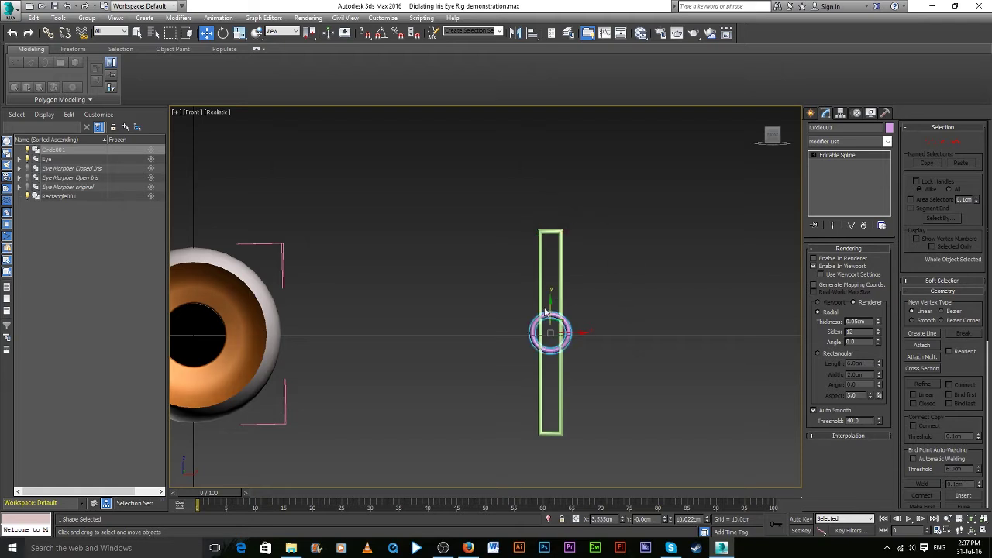
pyautogui.scroll(-2, 577, 304)
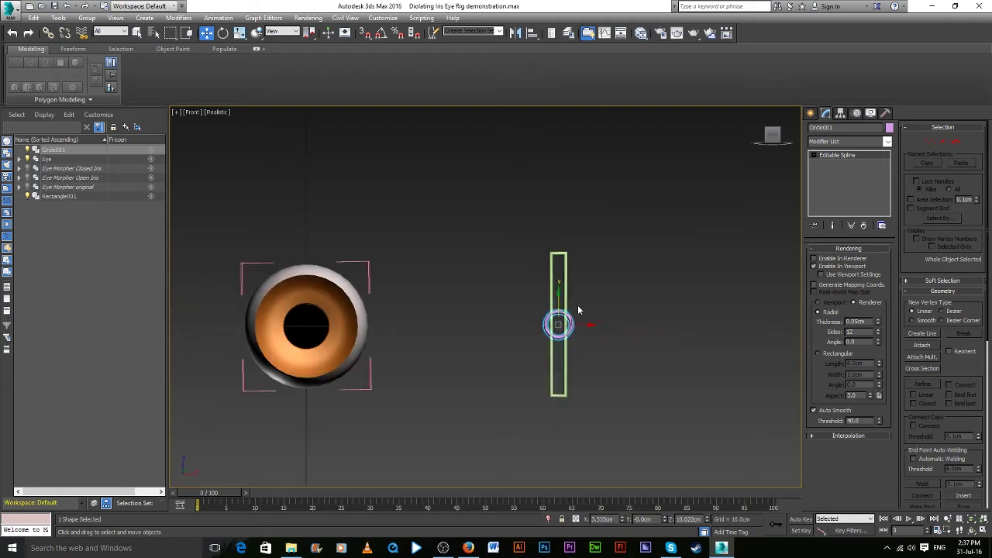
pyautogui.scroll(-2, 578, 305)
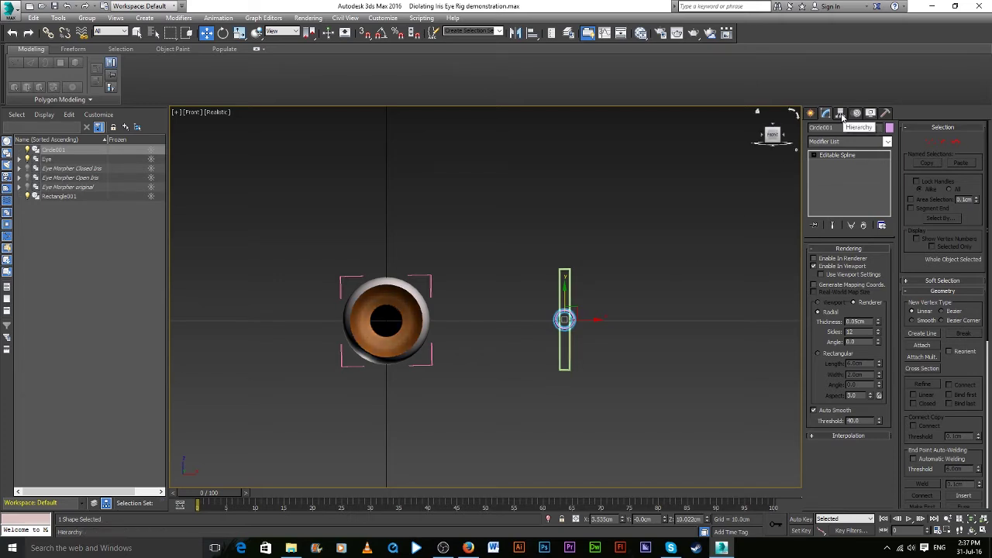
# Inspect the circle's Pivot and Link Info settings in the Hierarchy panel
pyautogui.click(841, 114)
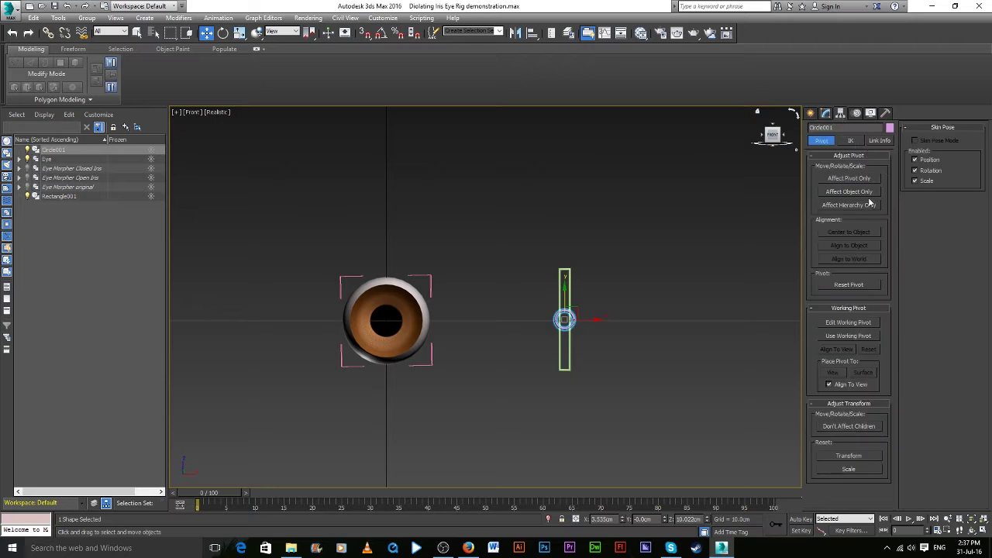
pyautogui.click(881, 141)
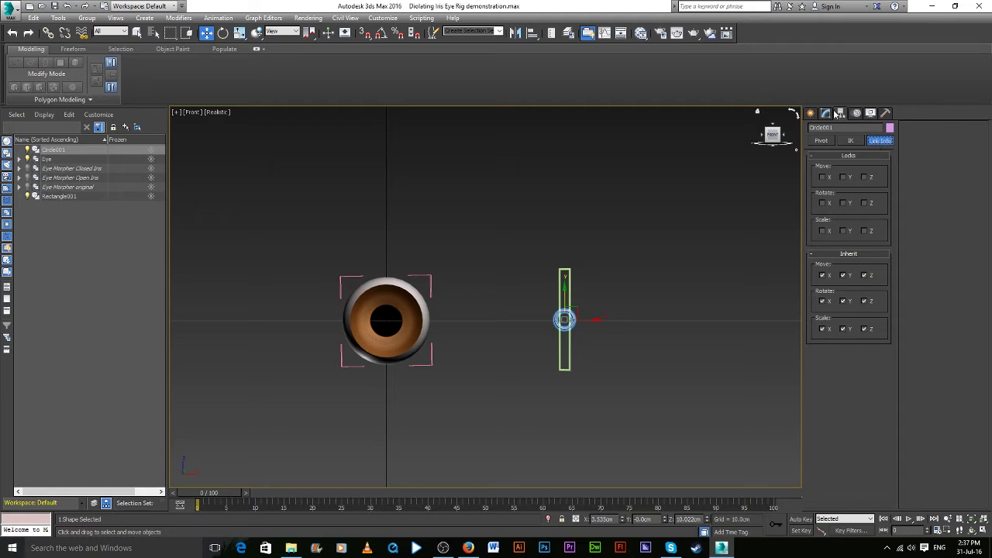
pyautogui.click(822, 139)
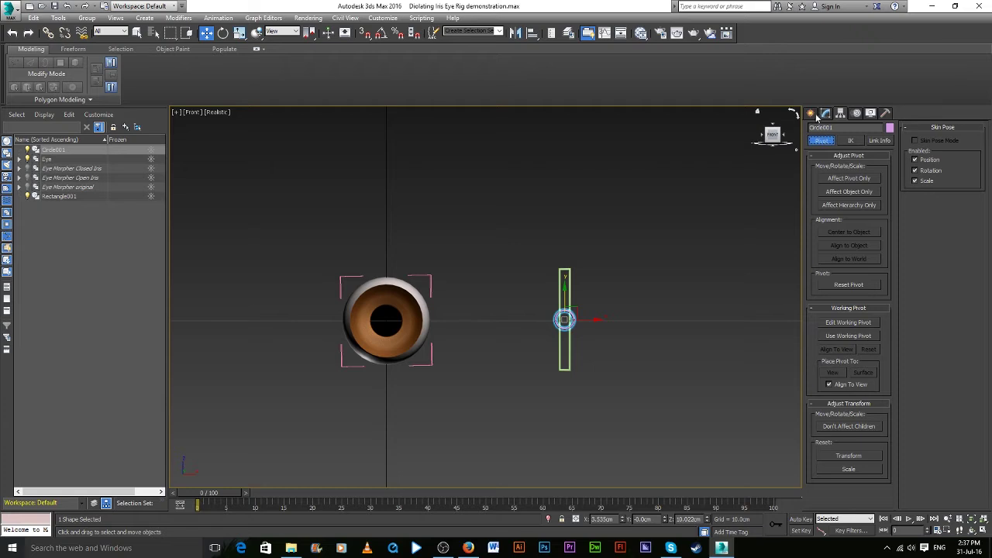
# Return to Create > Shapes and deselect the circle
pyautogui.click(813, 114)
pyautogui.scroll(3, 558, 316)
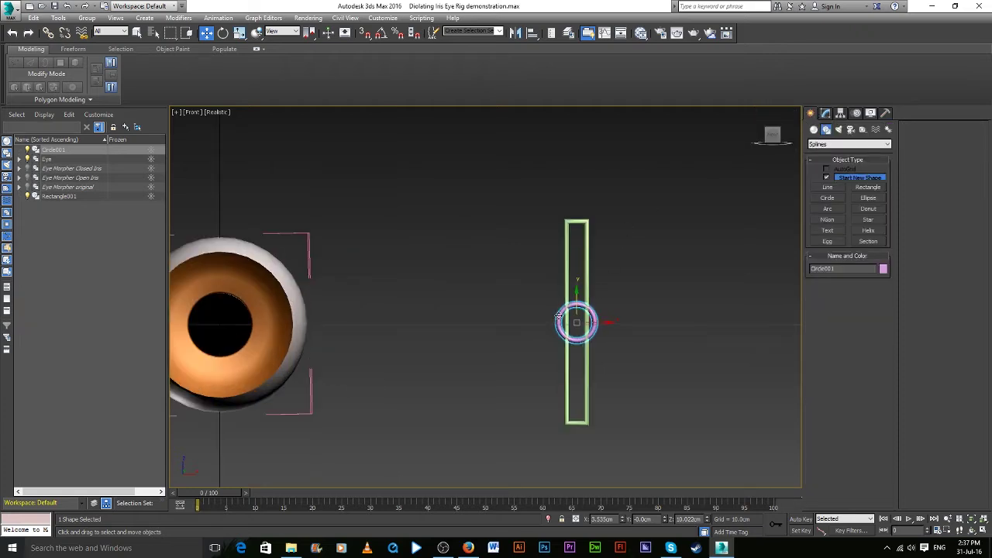
pyautogui.scroll(-2, 558, 316)
pyautogui.click(657, 330)
pyautogui.scroll(-3, 594, 325)
pyautogui.scroll(2, 594, 325)
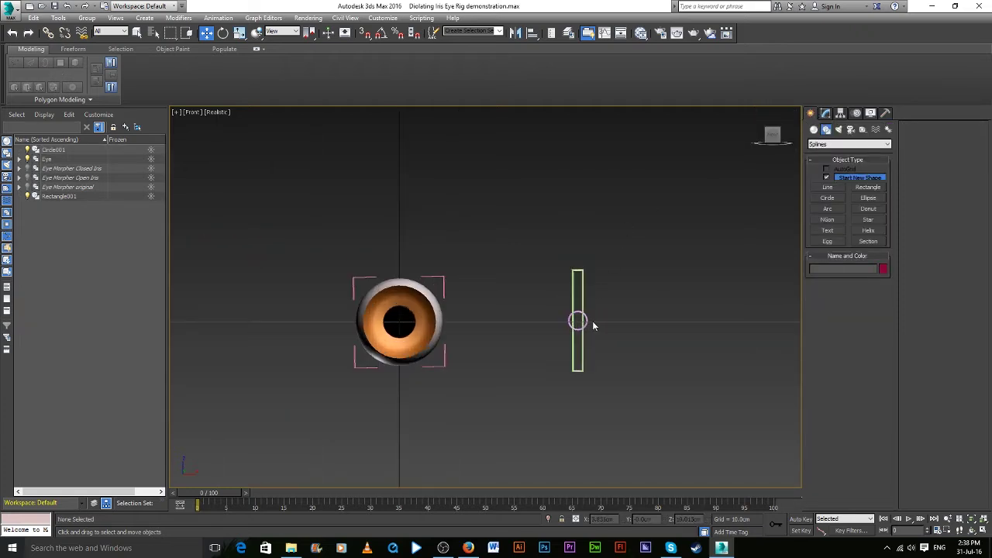
pyautogui.scroll(3, 593, 308)
pyautogui.scroll(-1, 581, 326)
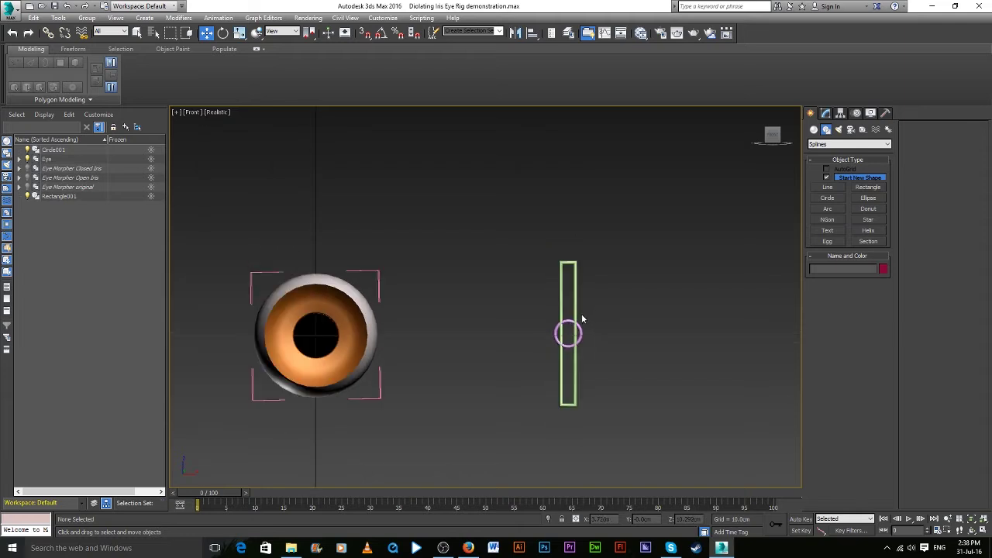
pyautogui.scroll(-1, 581, 318)
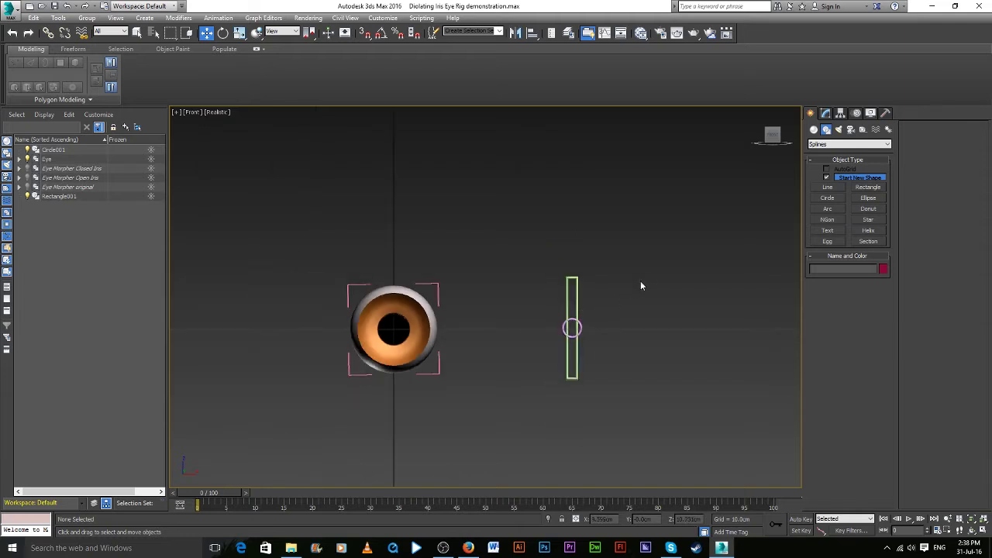
# Create a text shape above the slider reading 'Iris' with a thin 0.02cm outline
pyautogui.click(828, 231)
pyautogui.click(547, 214)
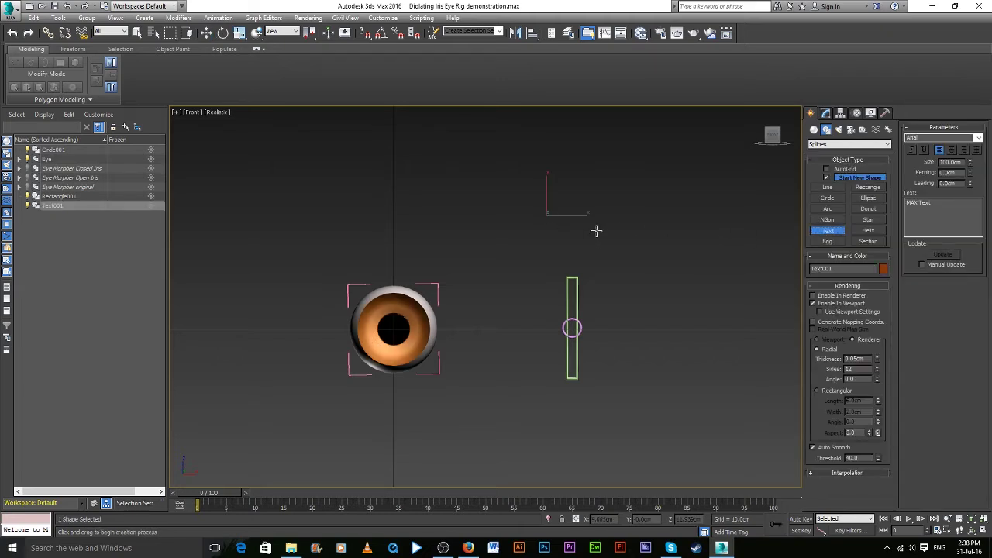
pyautogui.rightClick(969, 164)
pyautogui.moveTo(971, 163); pyautogui.dragTo(971, 162)
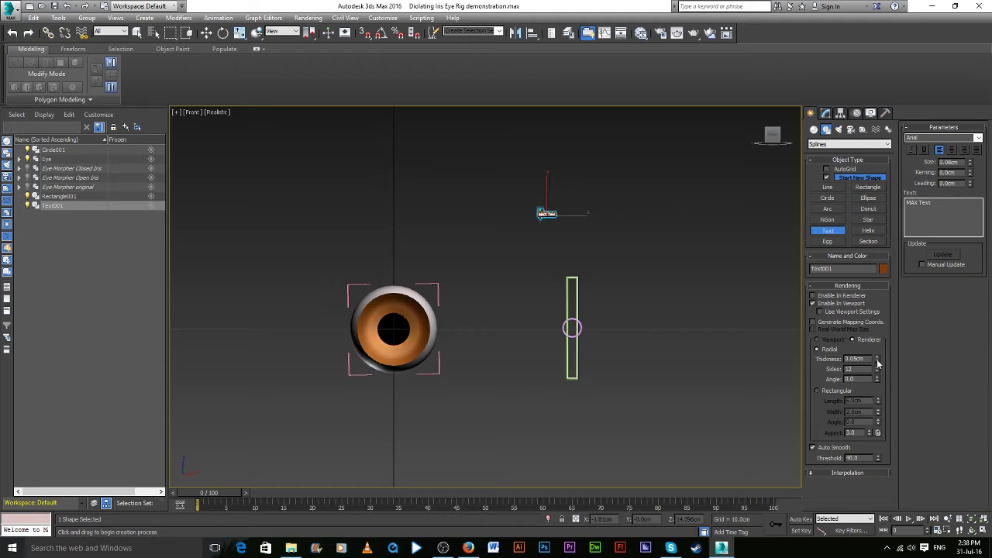
pyautogui.moveTo(878, 362); pyautogui.dragTo(877, 363)
pyautogui.moveTo(971, 165); pyautogui.dragTo(971, 164)
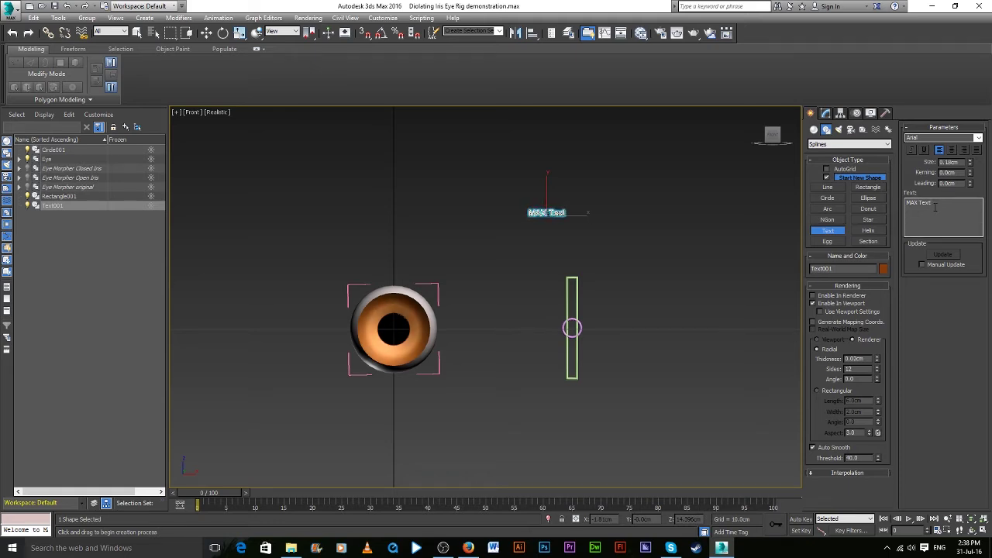
pyautogui.moveTo(934, 206); pyautogui.dragTo(905, 203)
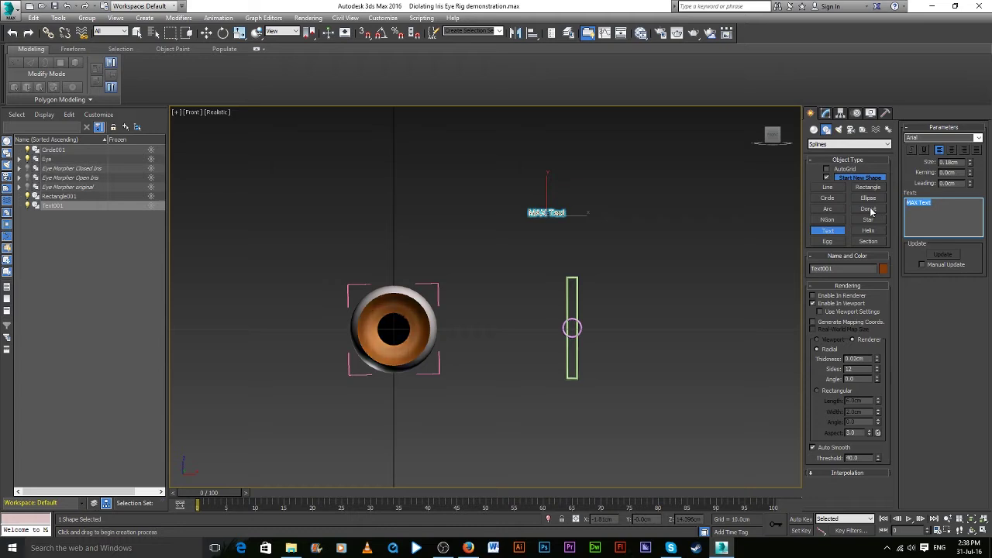
pyautogui.press('BackSpace')
pyautogui.write('is')
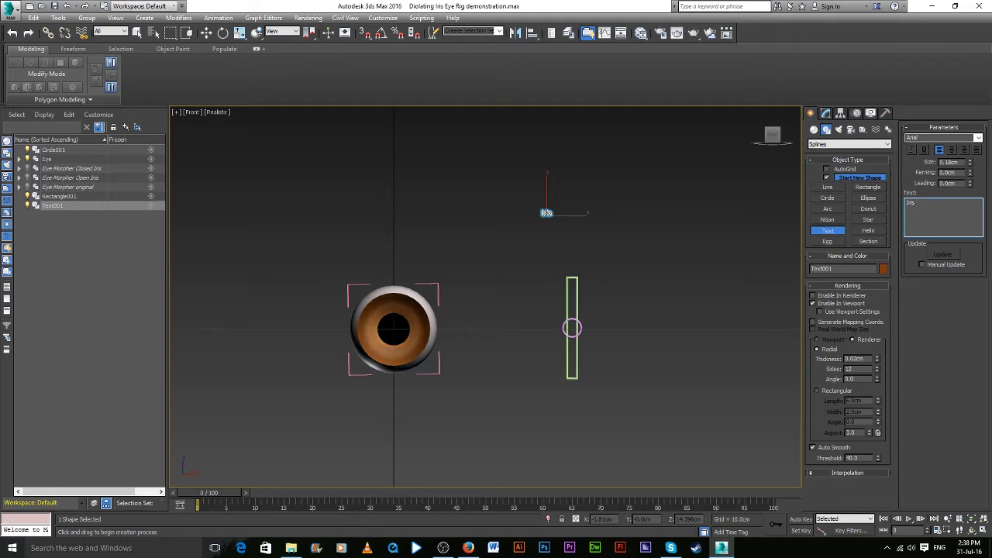
# Remove the accidental duplicate, resize the Iris text to 0.5cm and position it above the track
pyautogui.click(706, 223)
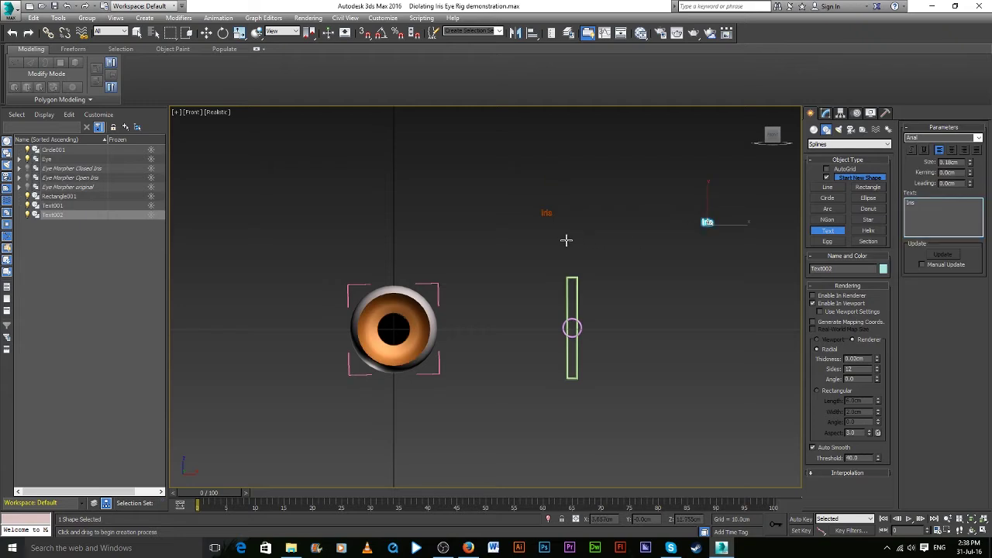
pyautogui.hotkey('ctrl', 'z')
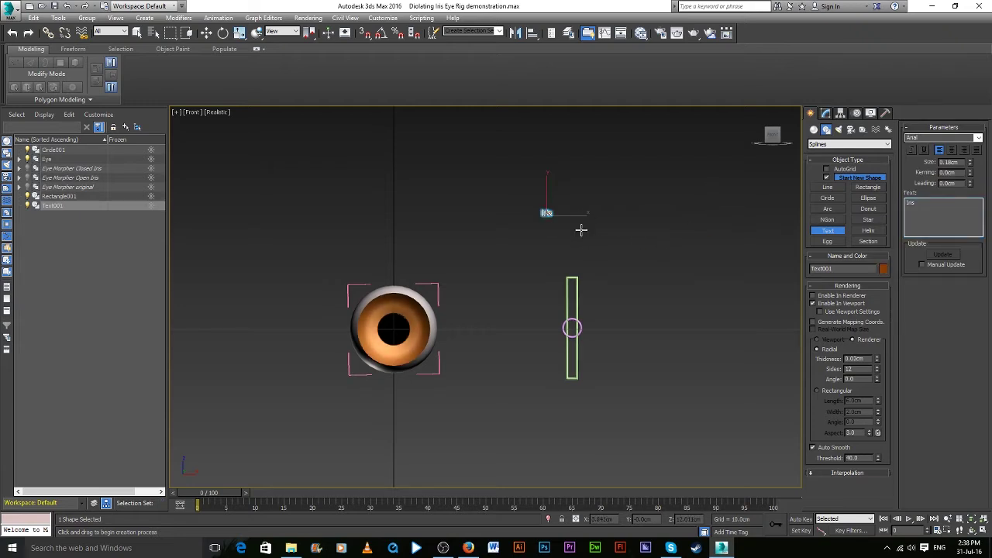
pyautogui.press('w')
pyautogui.moveTo(548, 218); pyautogui.dragTo(592, 225)
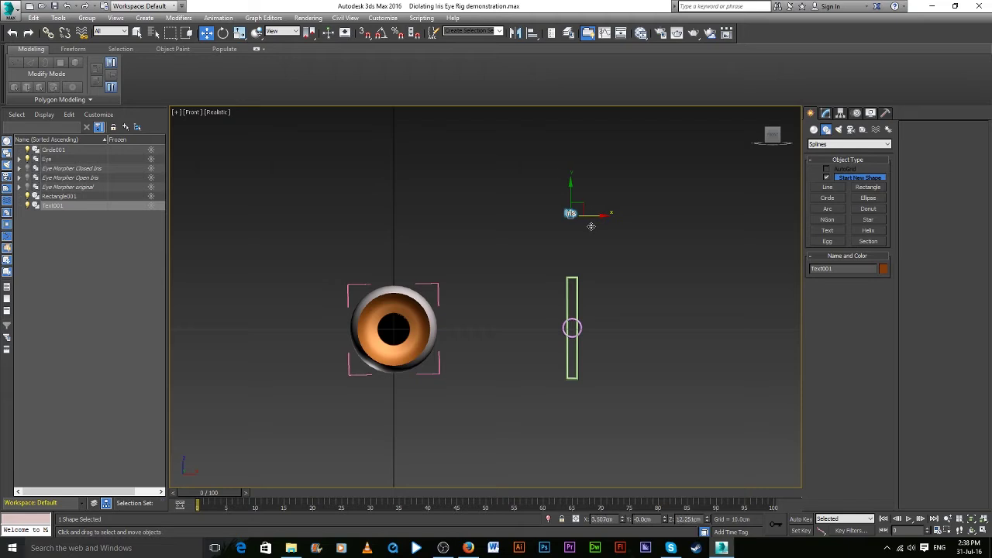
pyautogui.click(825, 113)
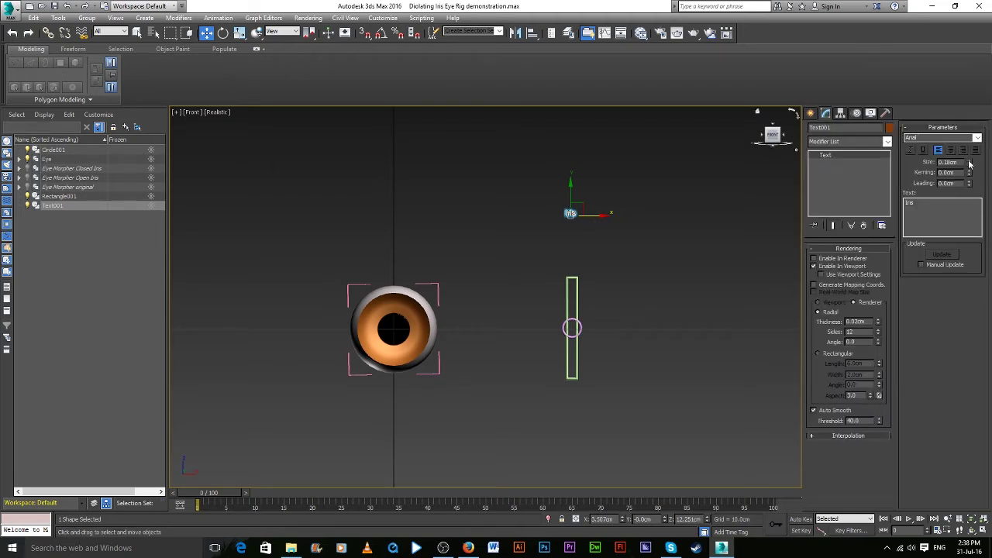
pyautogui.moveTo(968, 161); pyautogui.dragTo(973, 140)
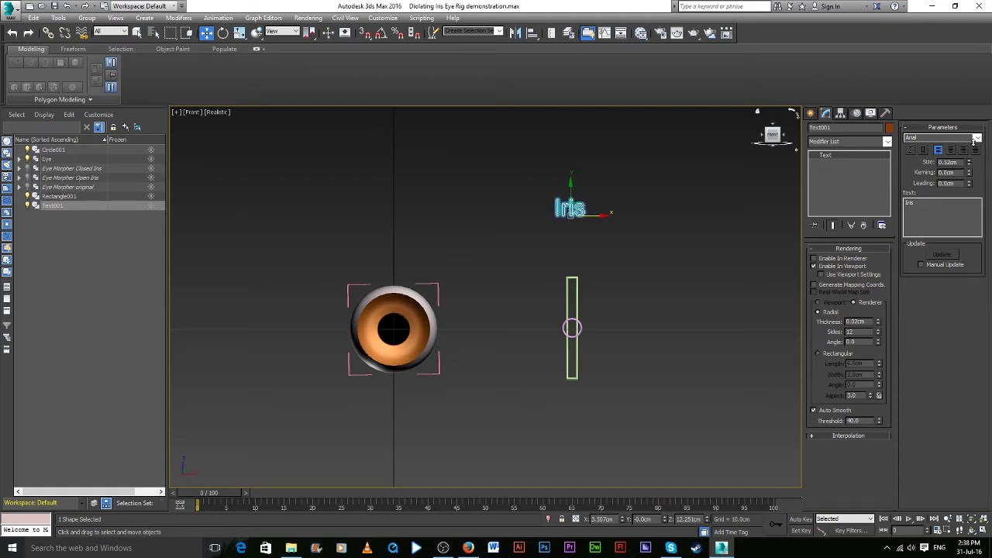
pyautogui.moveTo(971, 165); pyautogui.dragTo(971, 159)
pyautogui.moveTo(571, 198); pyautogui.dragTo(576, 221)
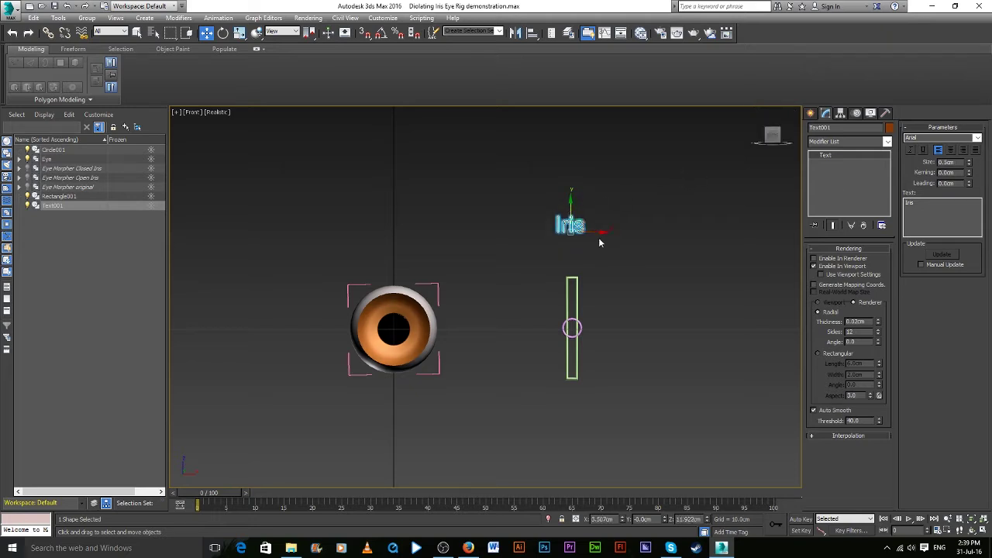
pyautogui.hotkey('alt', 'a')
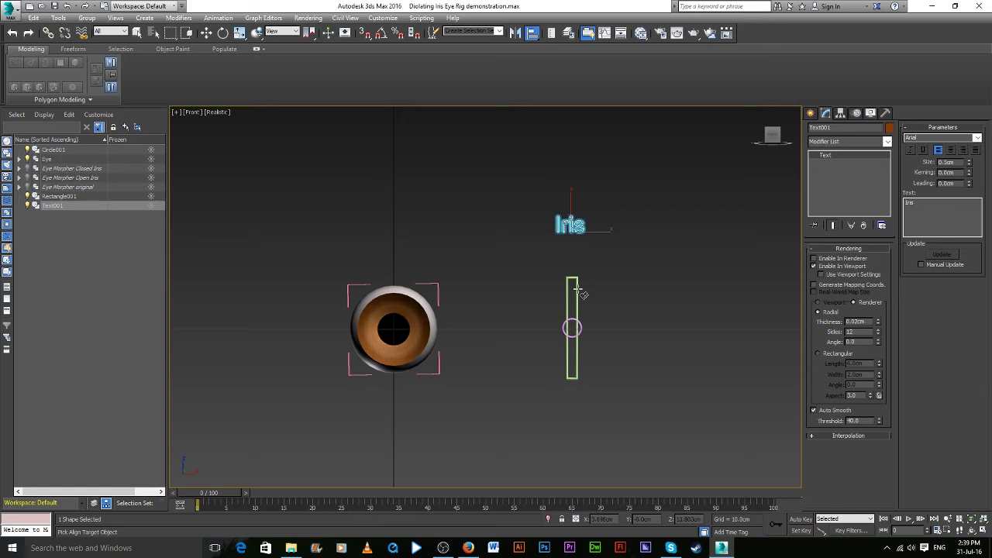
# Center the Iris text on the rectangle and clone two copies, one above and one below the track
pyautogui.click(574, 321)
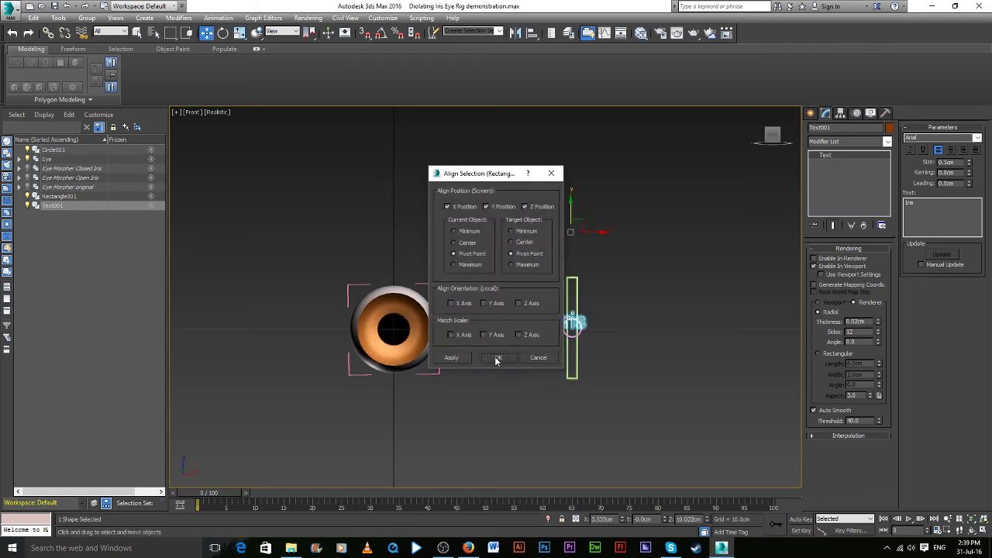
pyautogui.click(495, 359)
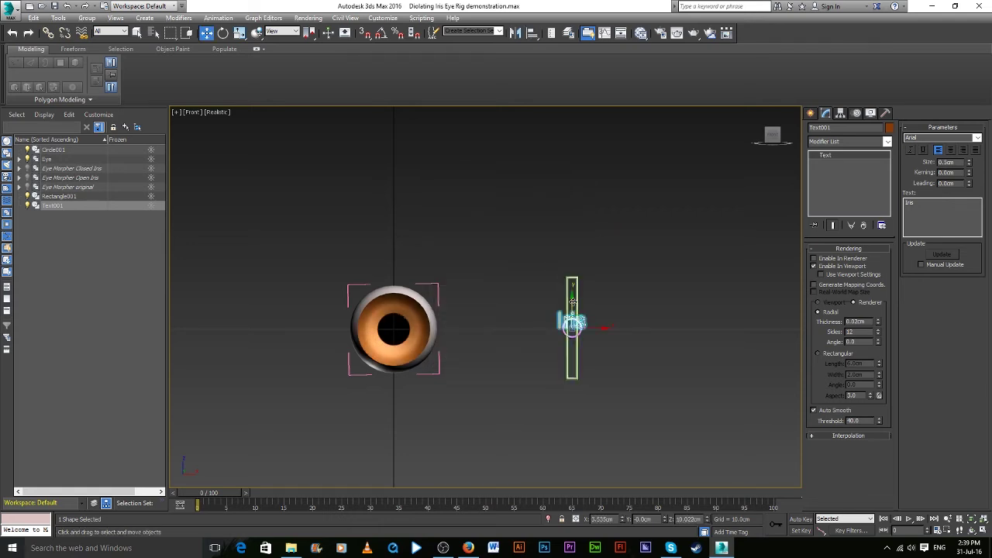
pyautogui.moveTo(573, 324)
pyautogui.mouseDown()
pyautogui.moveTo(574, 208)
pyautogui.moveTo(574, 259)
pyautogui.mouseUp()
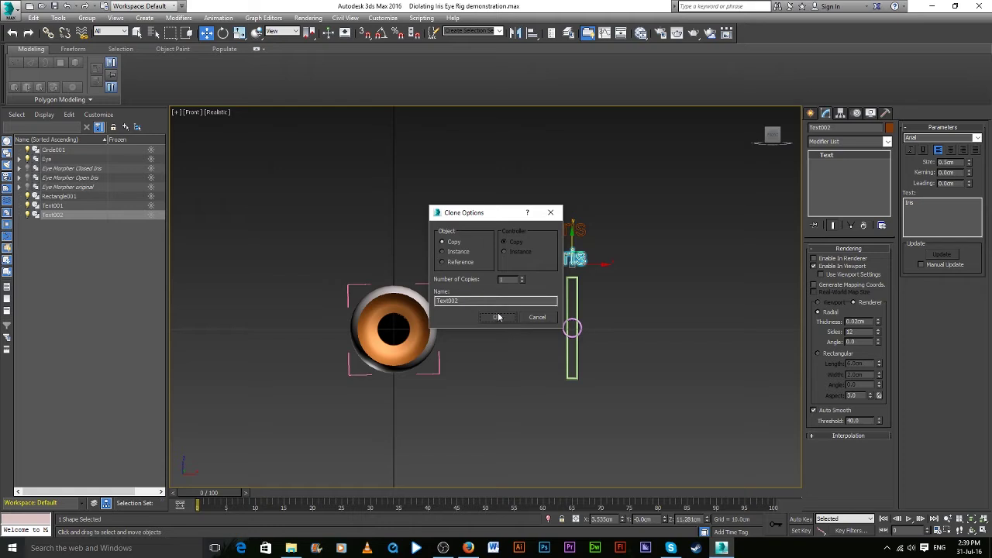
pyautogui.click(498, 318)
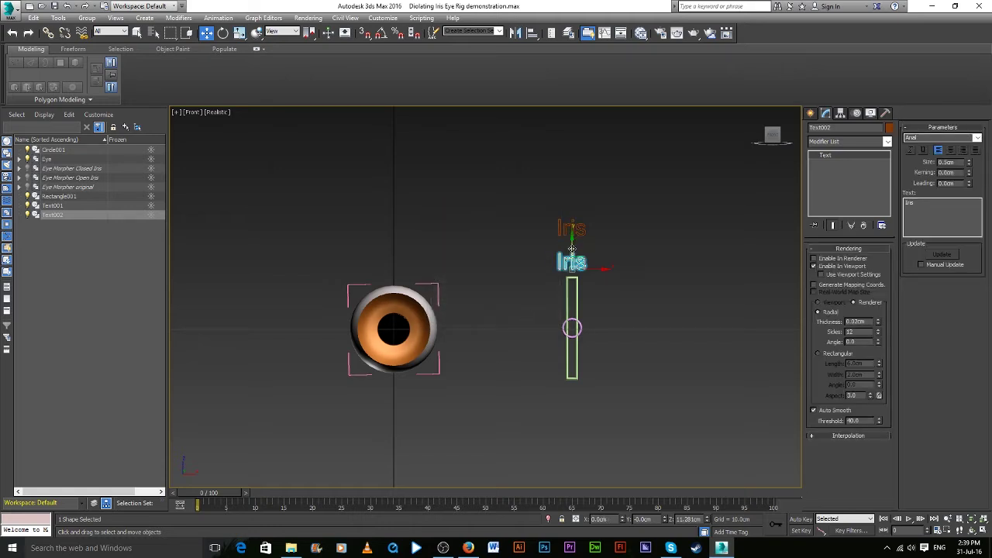
pyautogui.moveTo(572, 241); pyautogui.dragTo(574, 379)
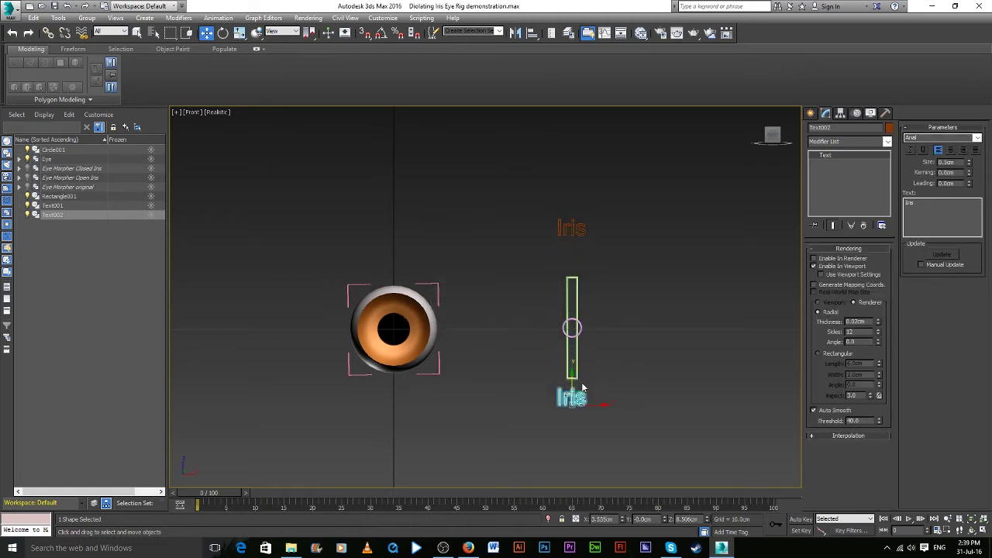
pyautogui.rightClick(581, 388)
pyautogui.moveTo(571, 239); pyautogui.dragTo(597, 382)
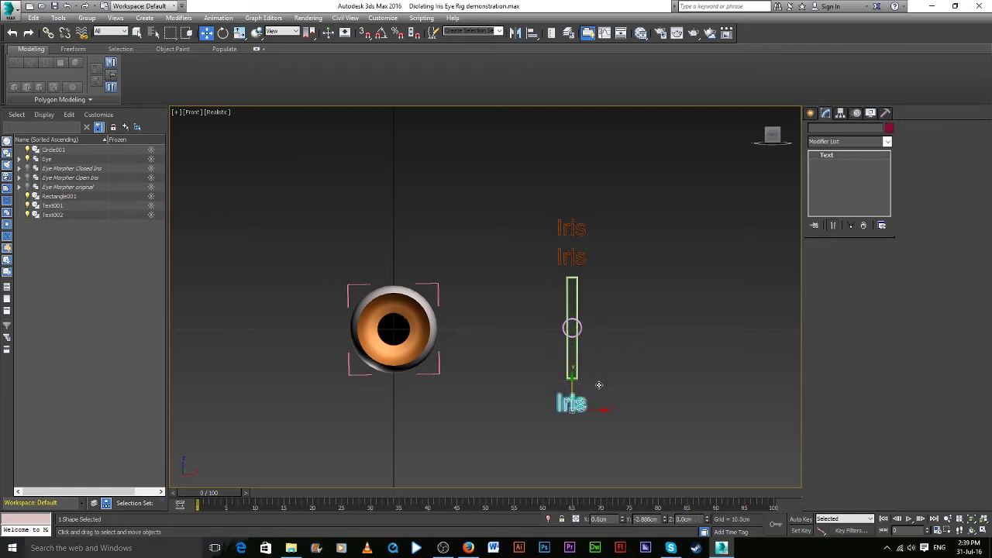
pyautogui.keyDown('shift'); pyautogui.moveTo(597, 382); pyautogui.dragTo(597, 387); pyautogui.keyUp('shift')
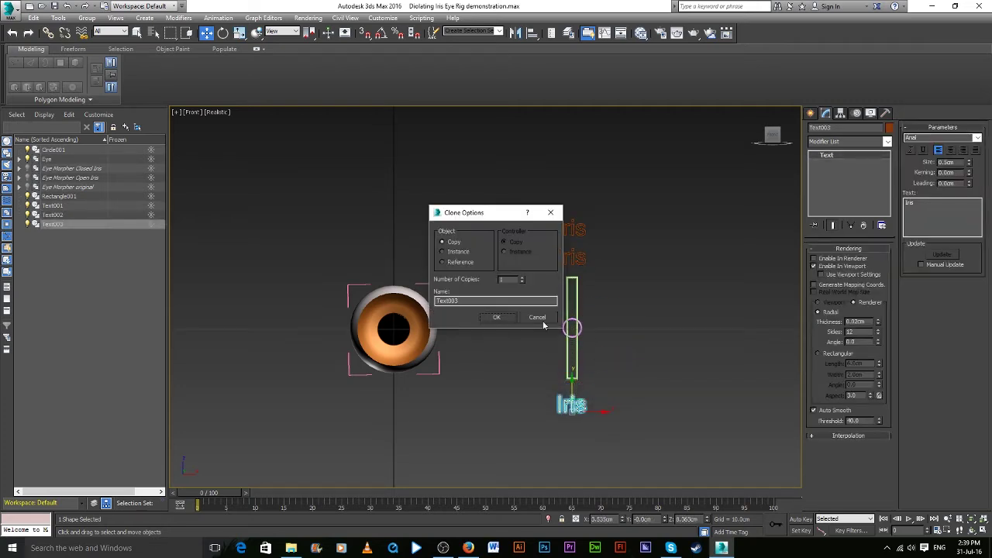
pyautogui.click(496, 316)
# Change the two copies' text to 100% (top) and -100% (bottom)
pyautogui.click(572, 258)
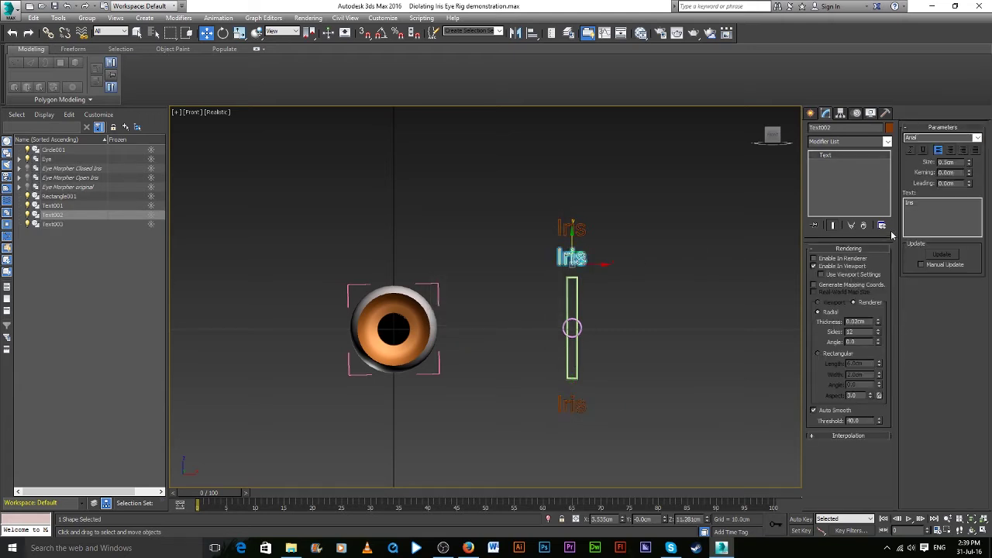
pyautogui.moveTo(970, 161); pyautogui.dragTo(970, 167)
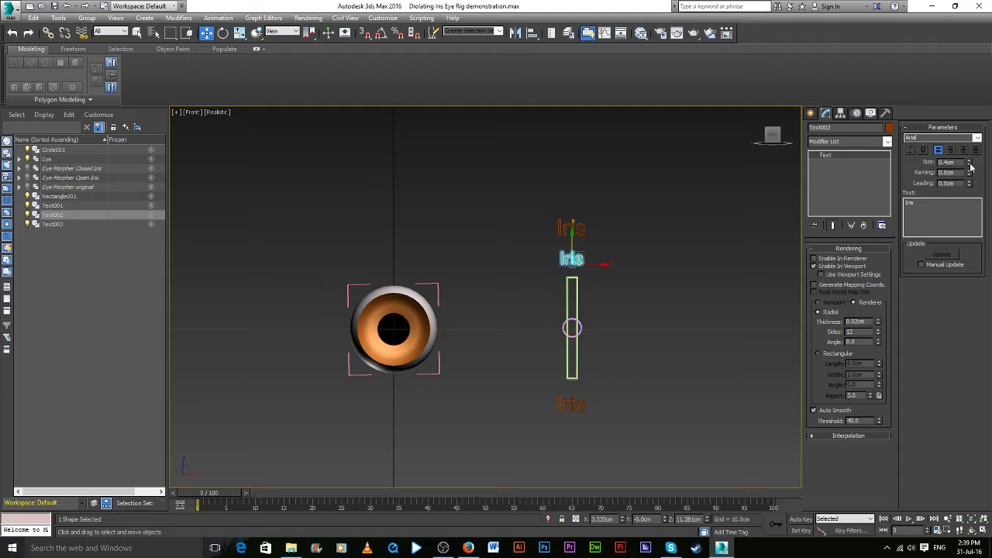
pyautogui.click(578, 405)
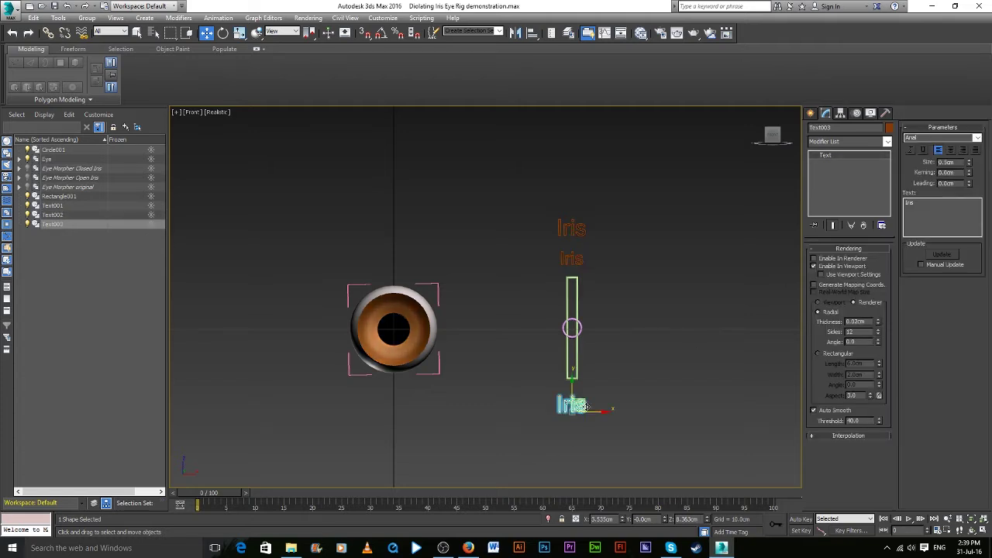
pyautogui.moveTo(969, 162); pyautogui.dragTo(971, 166)
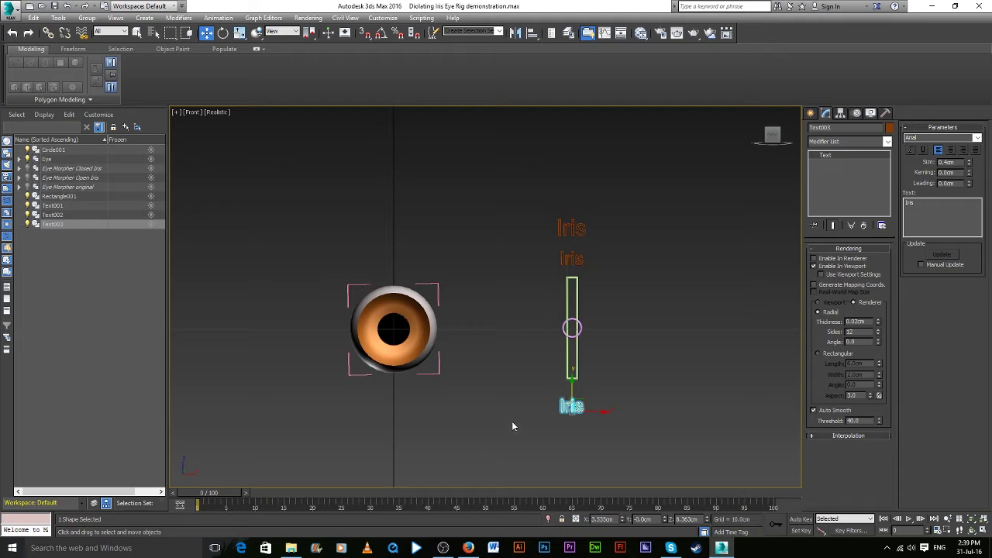
pyautogui.click(571, 258)
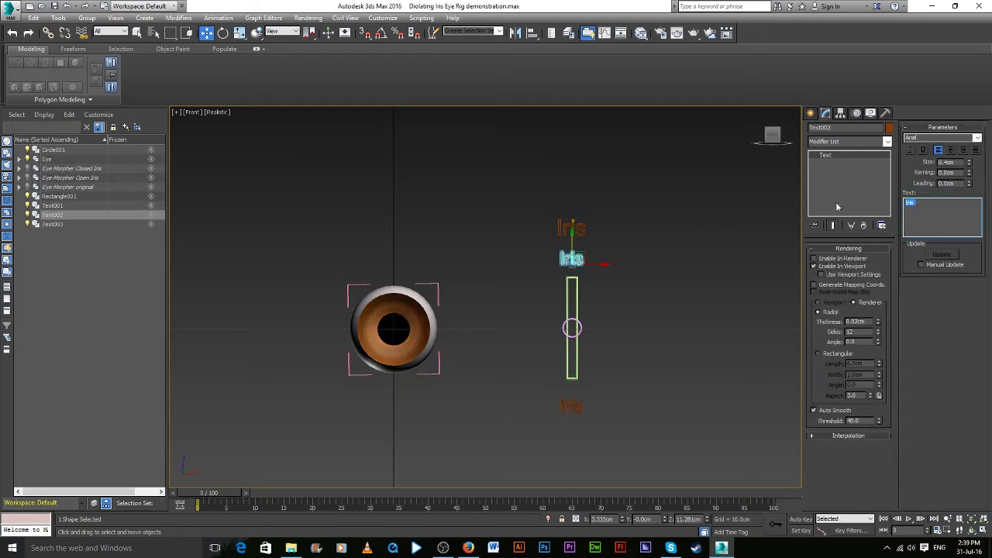
pyautogui.write('100')
pyautogui.write('%')
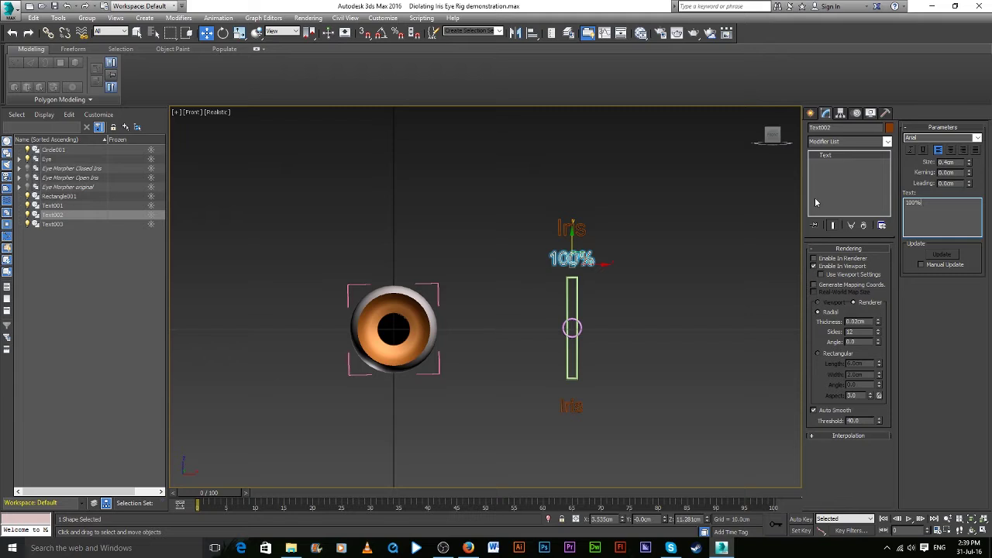
pyautogui.click(571, 405)
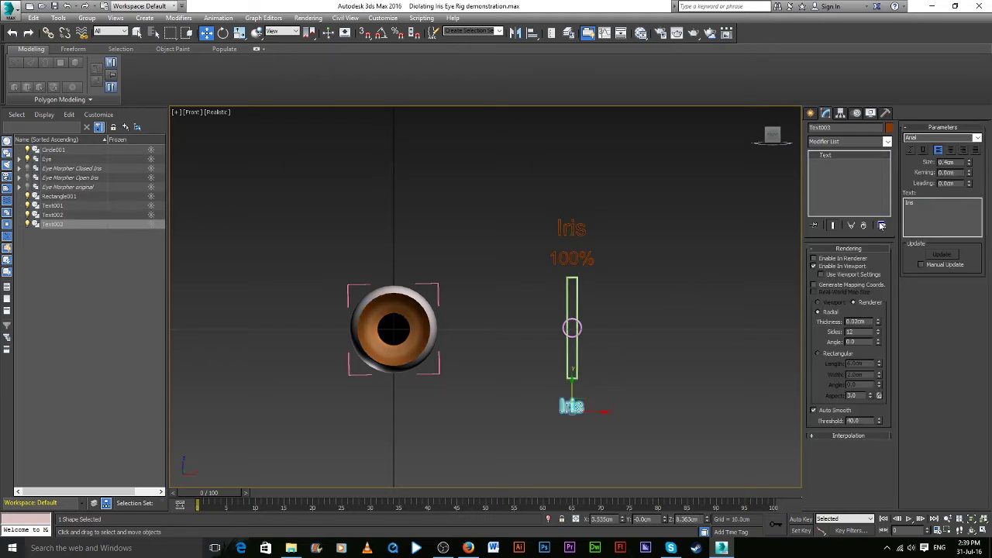
pyautogui.moveTo(965, 201); pyautogui.dragTo(869, 209)
pyautogui.press('BackSpace')
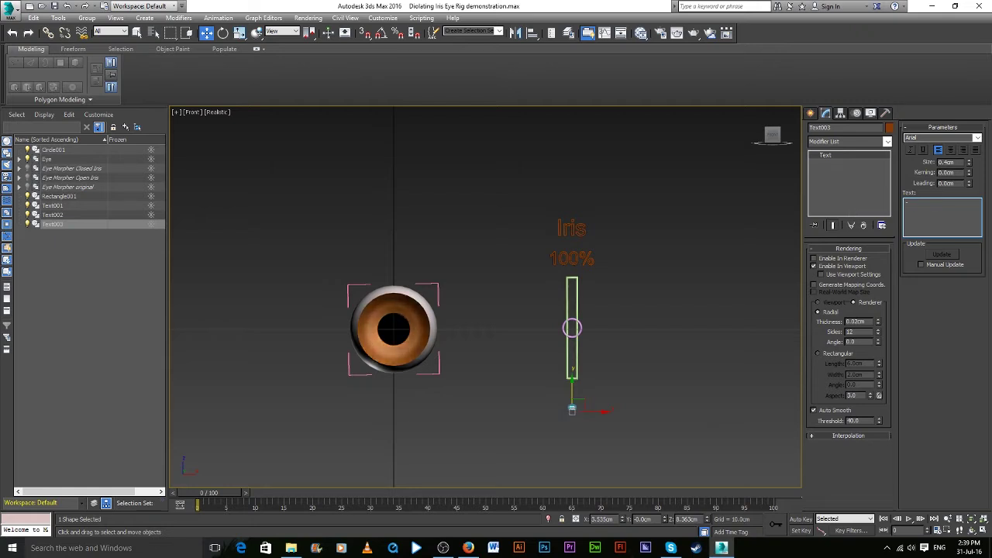
pyautogui.write('-100')
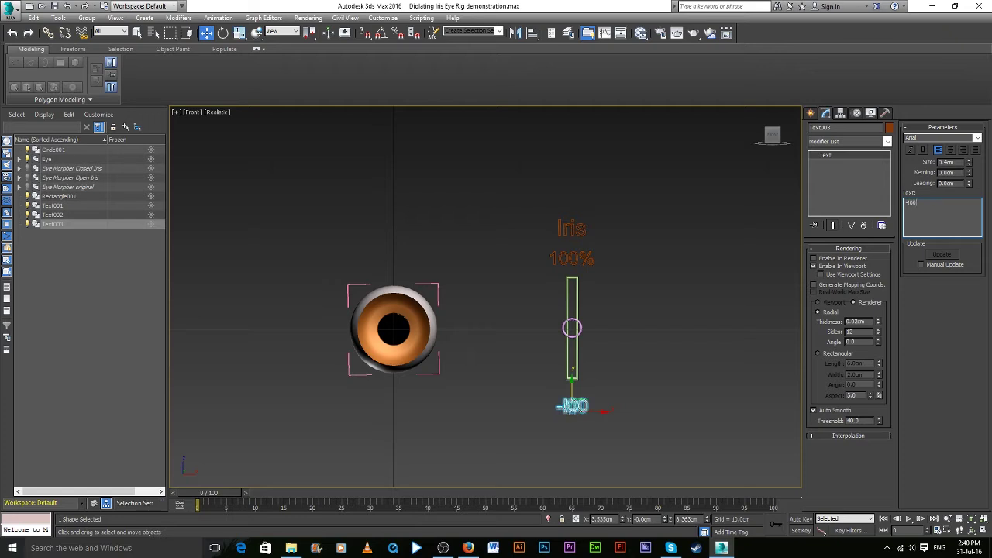
pyautogui.write('%')
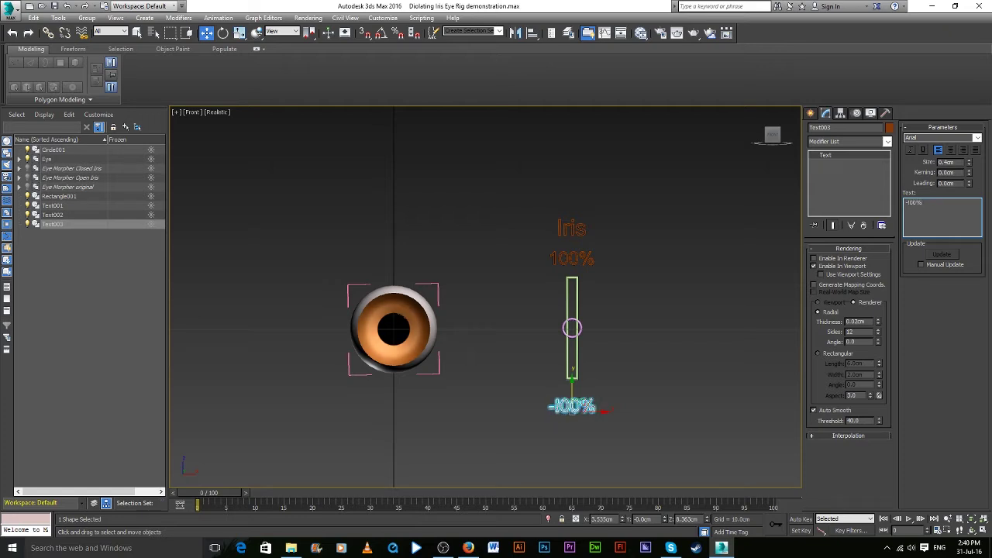
# Shrink the 100% label to about 0.2cm and the -100% label to about 0.27cm
pyautogui.click(700, 356)
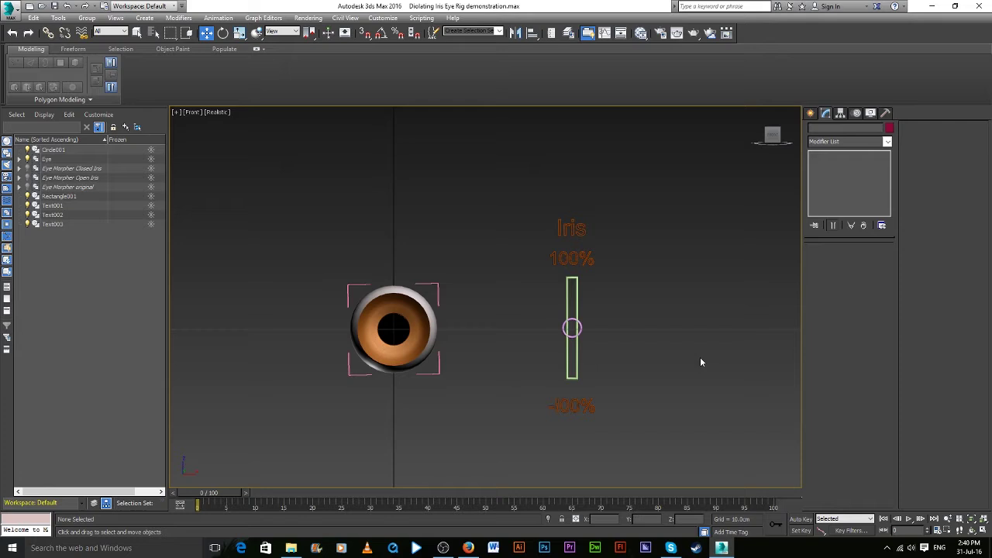
pyautogui.click(582, 411)
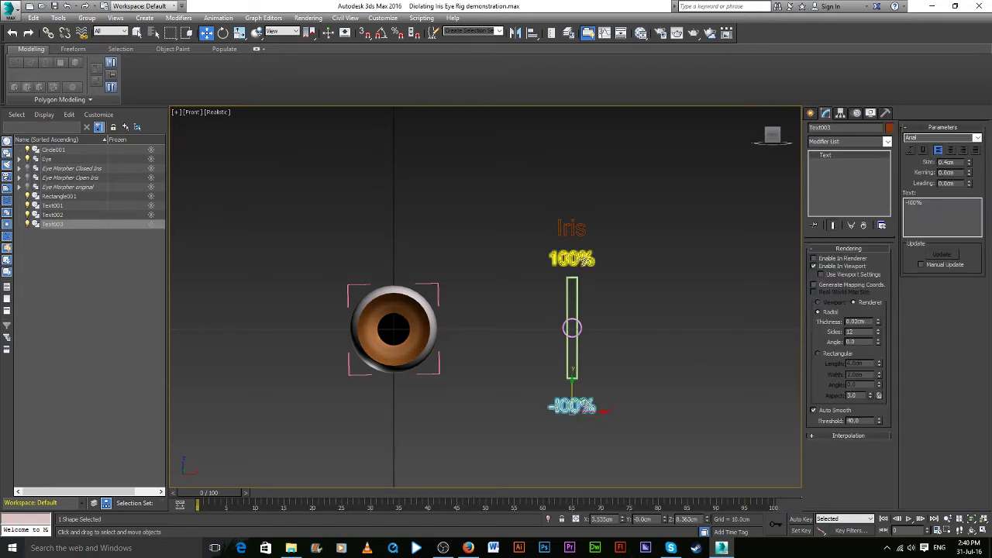
pyautogui.keyDown('ctrl'); pyautogui.click(584, 260); pyautogui.keyUp('ctrl')
pyautogui.click(588, 261)
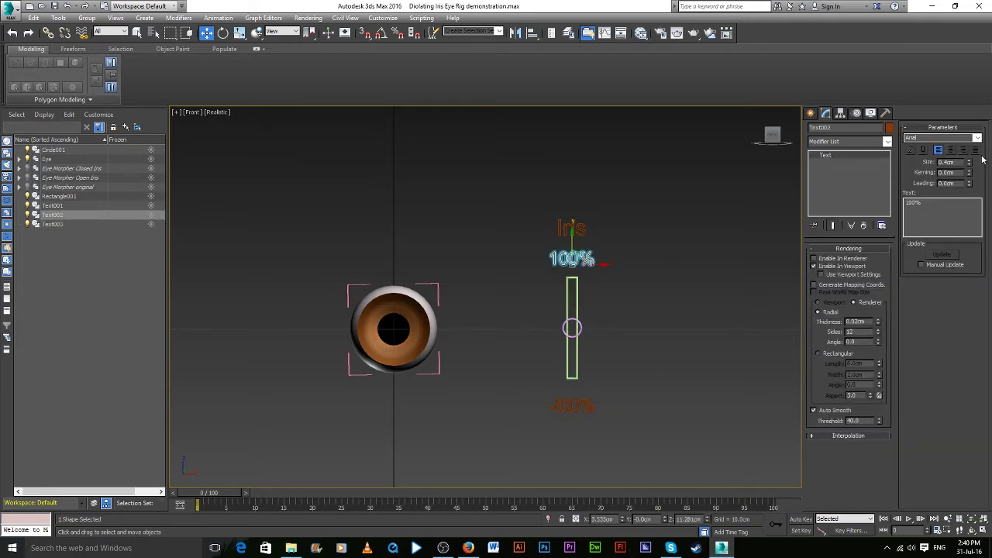
pyautogui.moveTo(971, 169); pyautogui.dragTo(973, 170)
pyautogui.write('0.25')
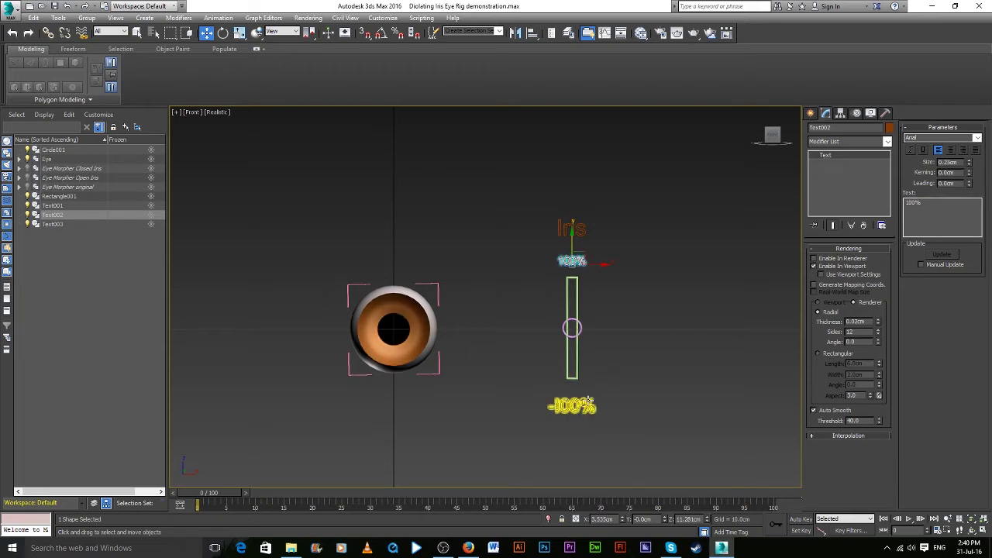
pyautogui.click(571, 406)
pyautogui.moveTo(972, 168); pyautogui.dragTo(976, 170)
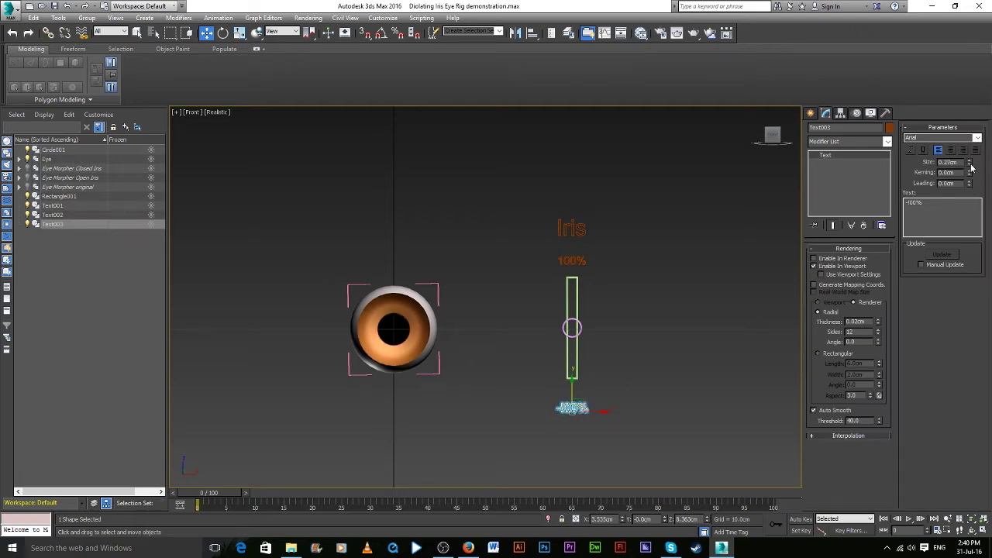
# Move the -100% and 100% labels closer to the slider's bottom and top ends
pyautogui.click(653, 373)
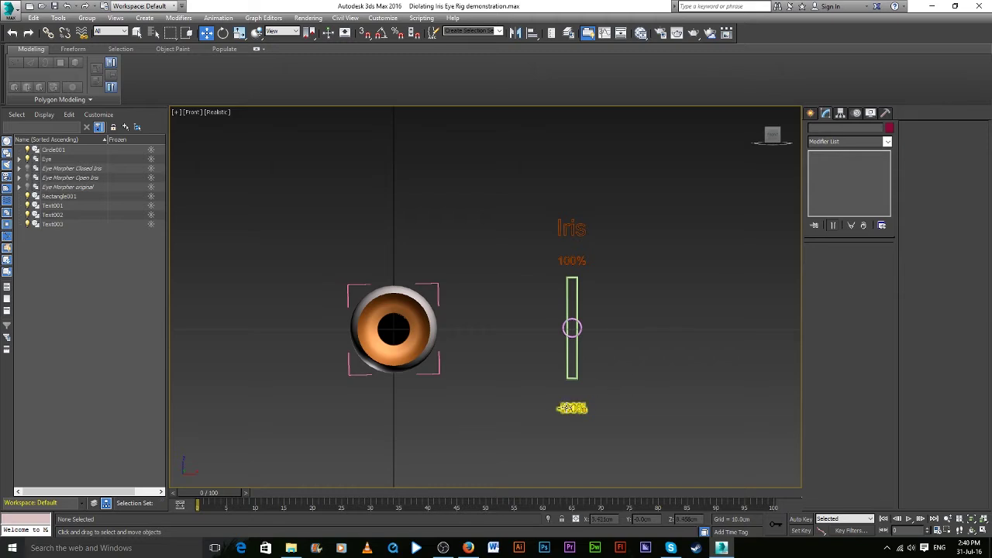
pyautogui.click(572, 409)
pyautogui.moveTo(576, 390); pyautogui.dragTo(576, 377)
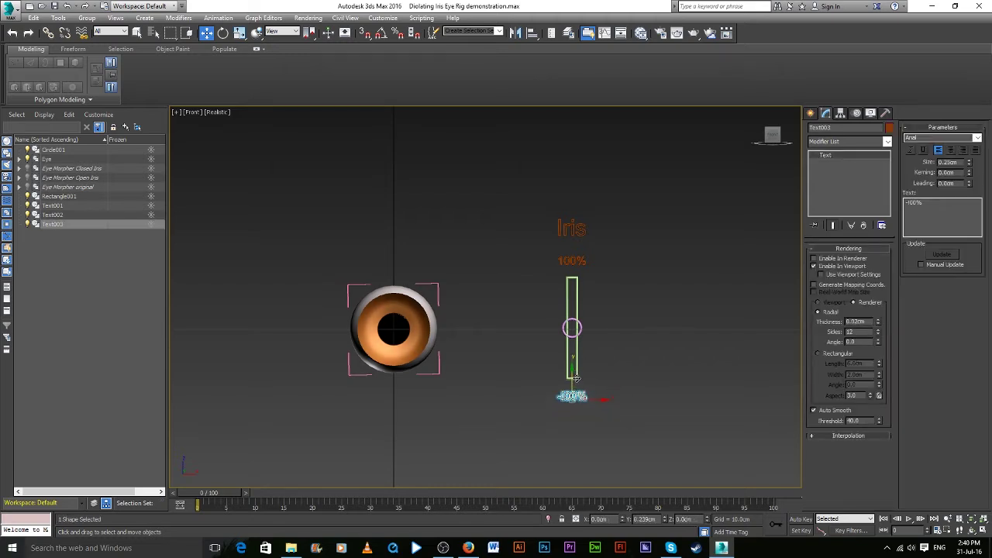
pyautogui.click(572, 261)
pyautogui.moveTo(570, 249); pyautogui.dragTo(571, 254)
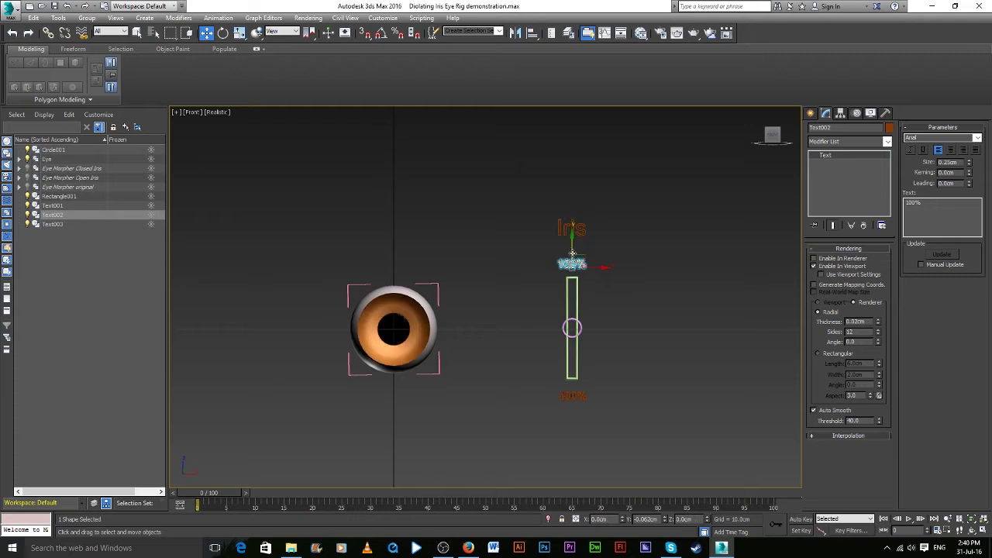
pyautogui.click(619, 332)
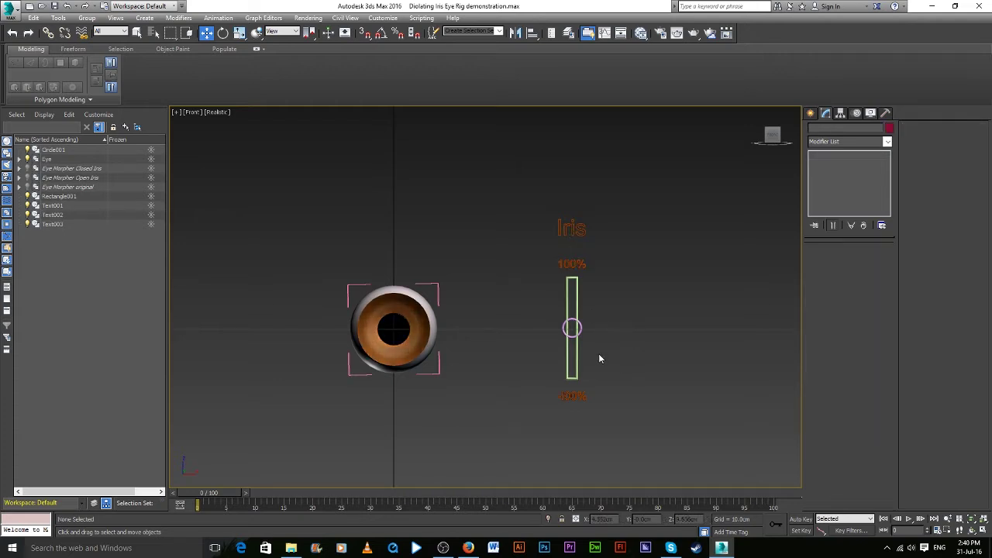
pyautogui.click(579, 262)
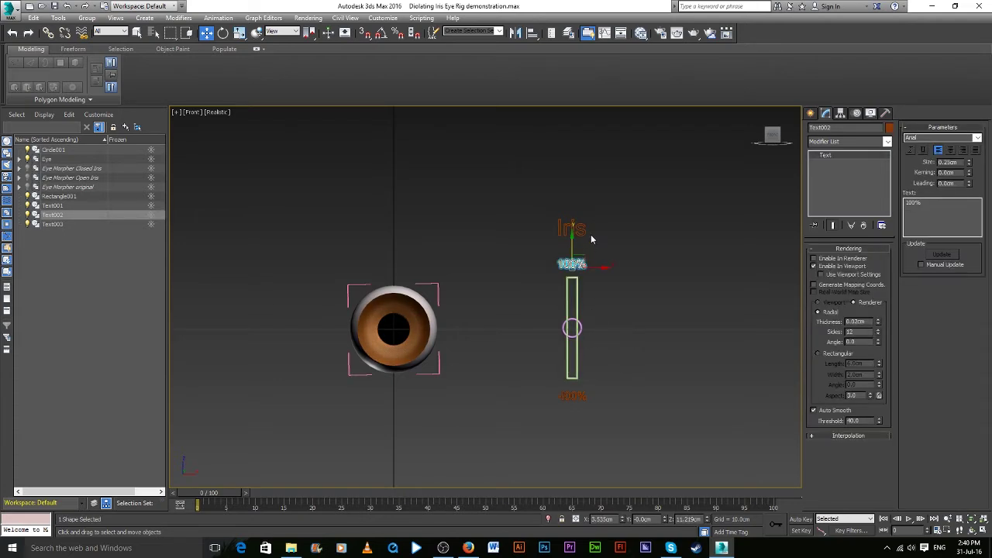
pyautogui.click(574, 230)
# Select the Iris, 100% and -100% labels and set their object colour to white
pyautogui.keyDown('ctrl'); pyautogui.click(577, 396); pyautogui.keyUp('ctrl')
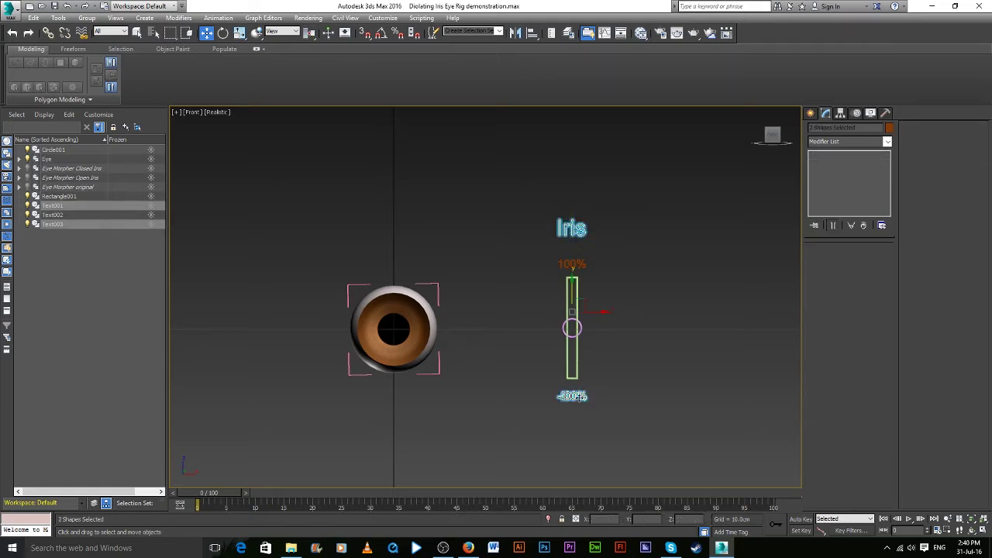
pyautogui.keyDown('ctrl'); pyautogui.click(574, 264); pyautogui.keyUp('ctrl')
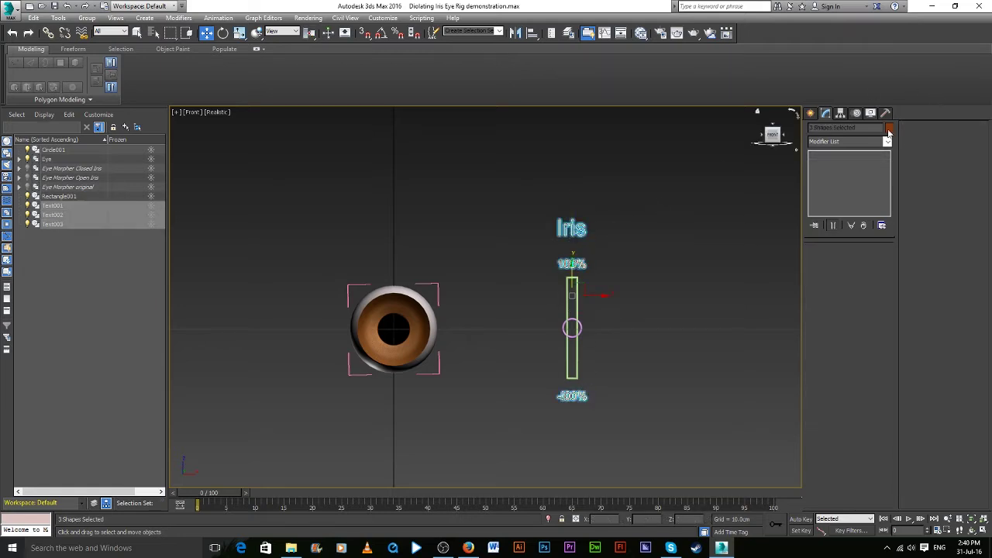
pyautogui.click(890, 128)
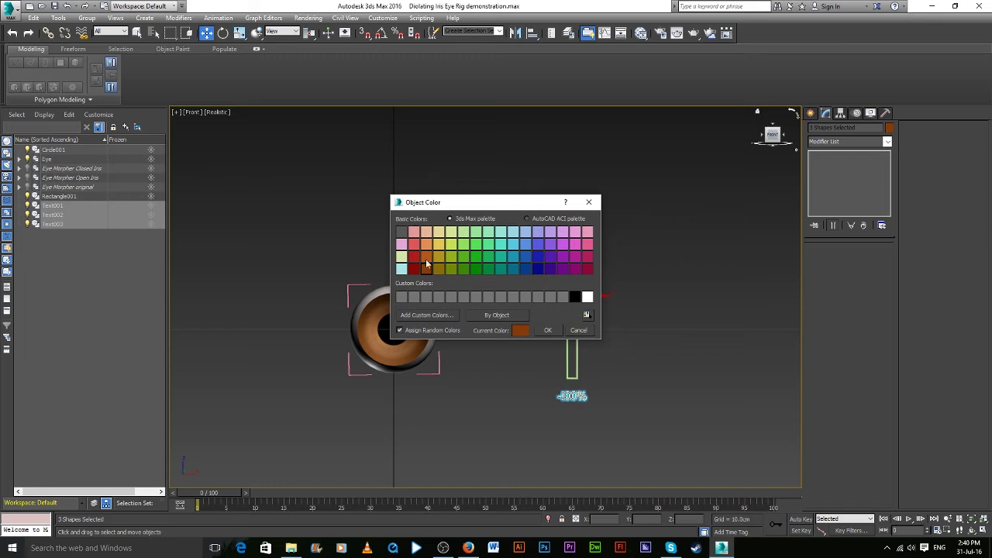
pyautogui.click(587, 297)
pyautogui.click(548, 330)
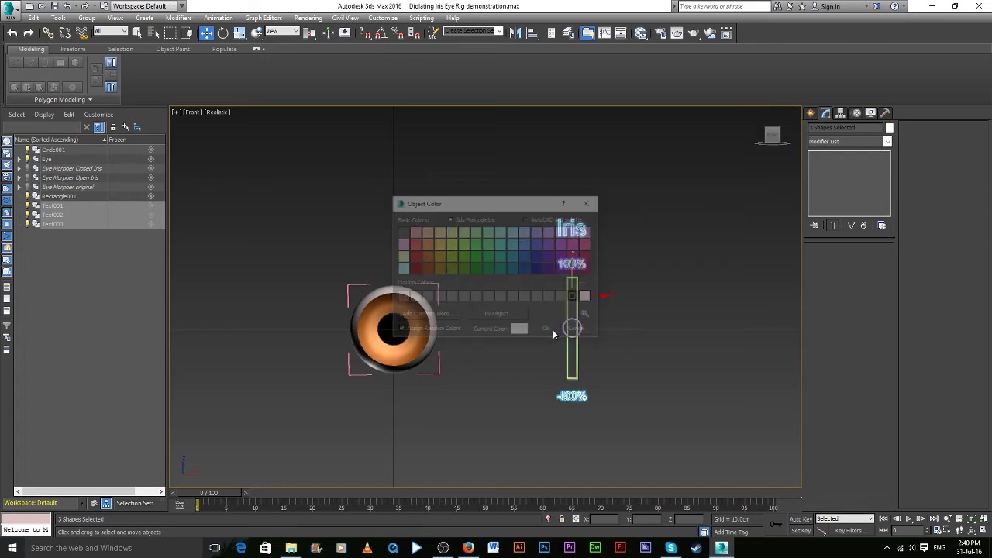
pyautogui.click(649, 350)
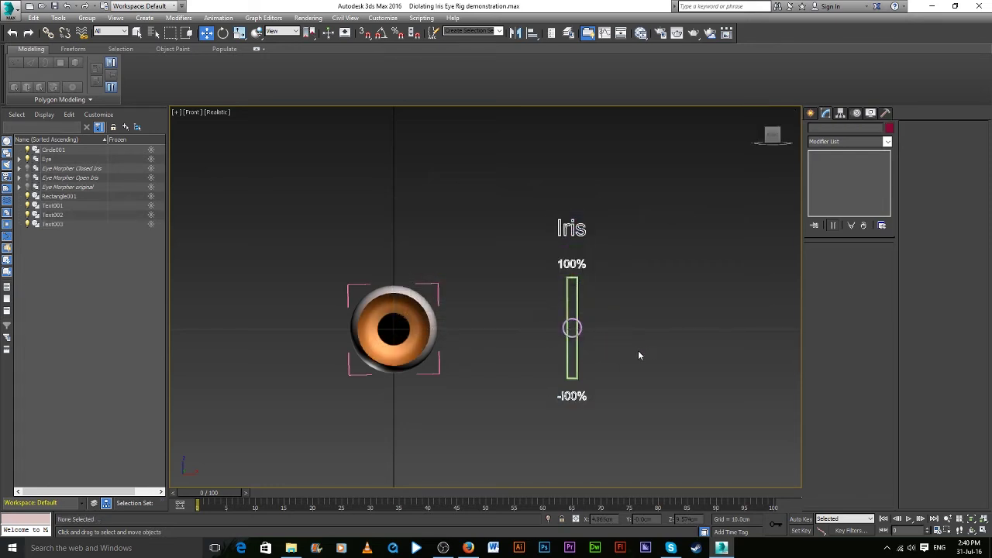
pyautogui.click(571, 329)
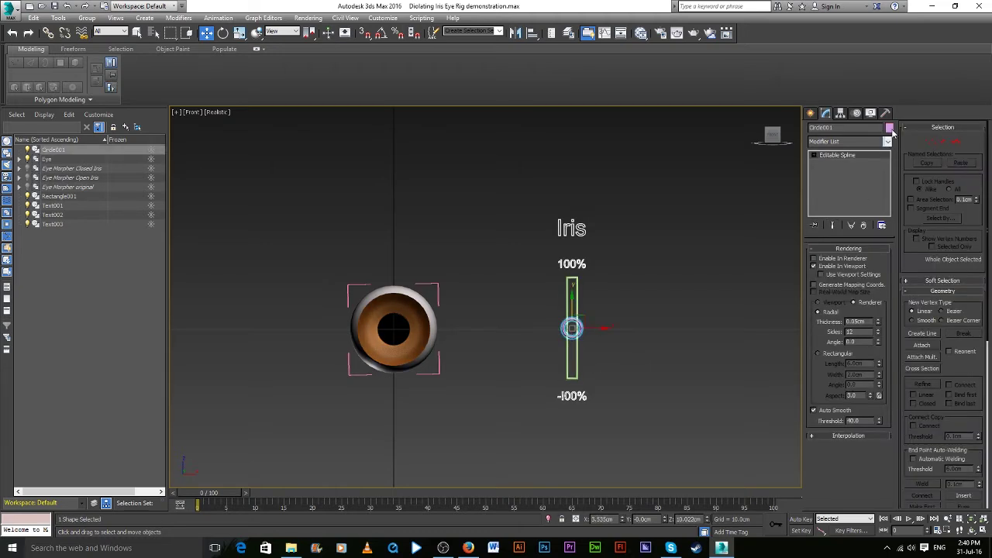
# Colour the slider knob Circle001 yellow-orange, replacing a first dark blue choice
pyautogui.click(889, 127)
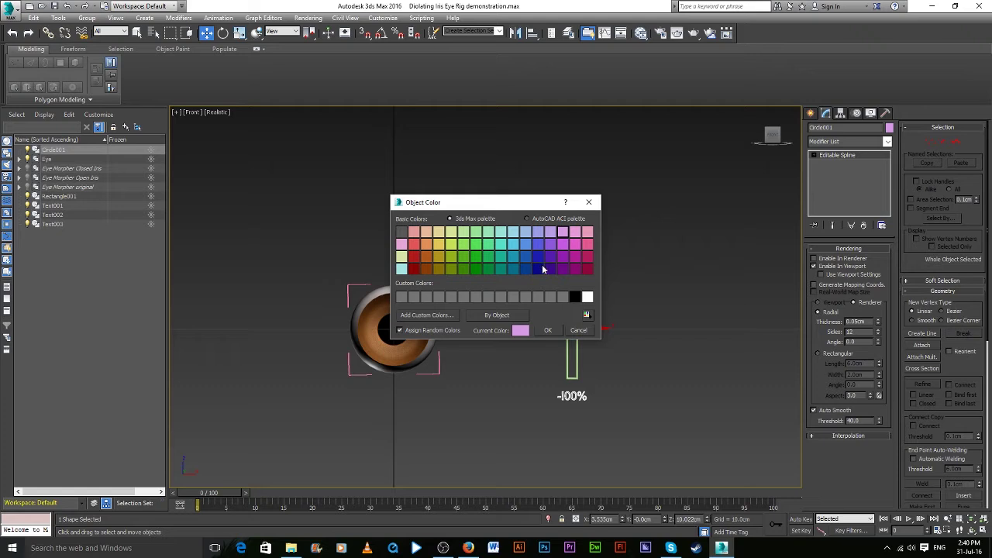
pyautogui.click(537, 268)
pyautogui.moveTo(517, 204)
pyautogui.mouseDown()
pyautogui.moveTo(357, 185)
pyautogui.moveTo(390, 160)
pyautogui.mouseUp()
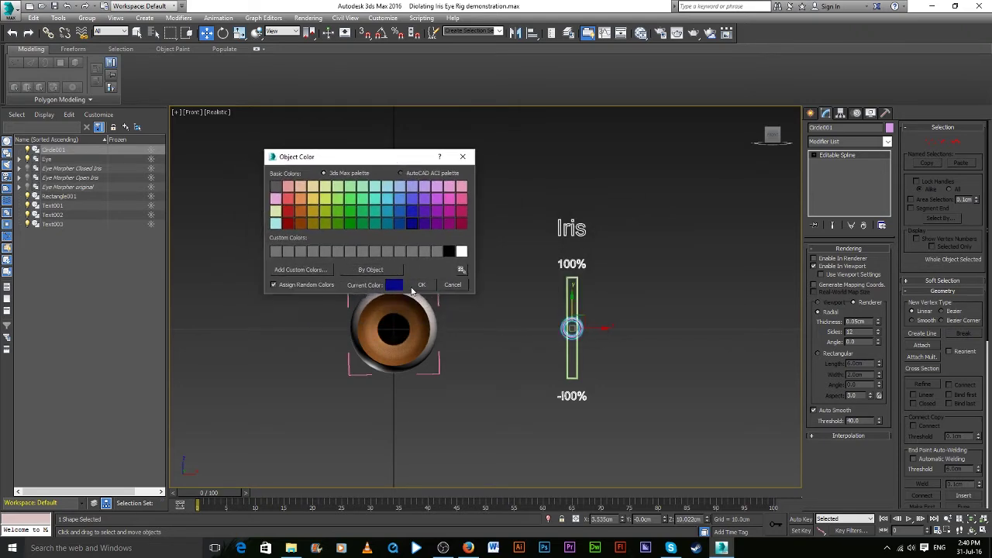
pyautogui.click(421, 285)
pyautogui.click(623, 354)
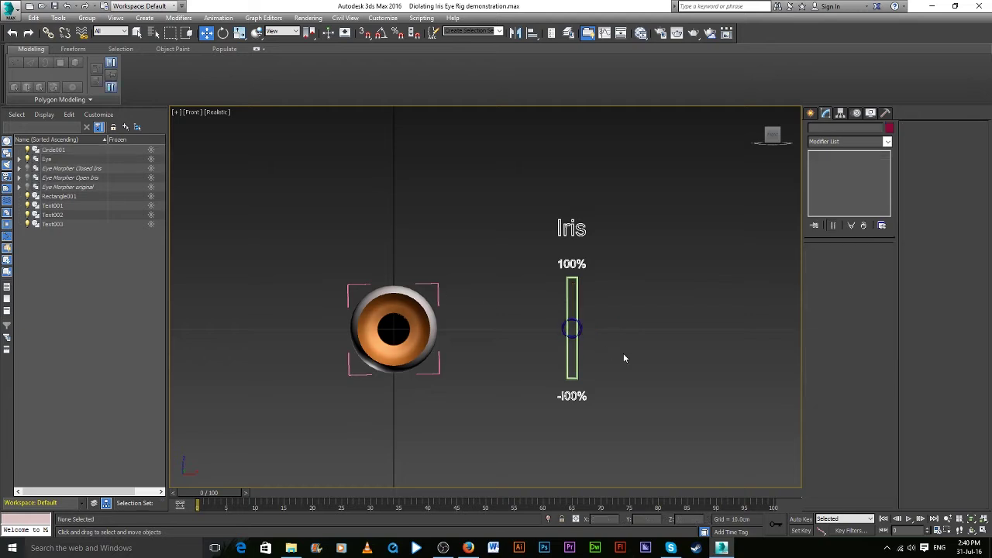
pyautogui.click(572, 328)
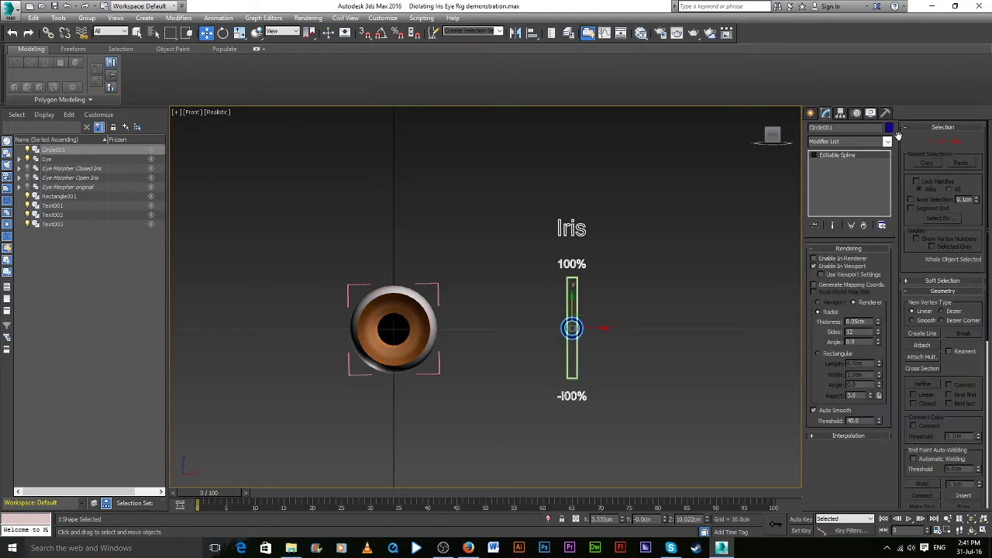
pyautogui.click(888, 129)
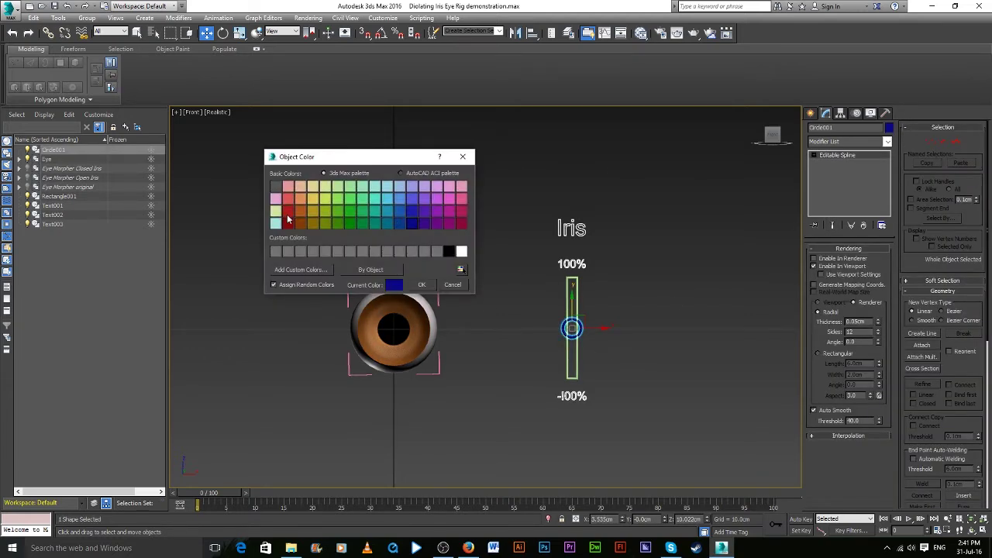
pyautogui.click(314, 201)
pyautogui.click(422, 284)
pyautogui.click(597, 360)
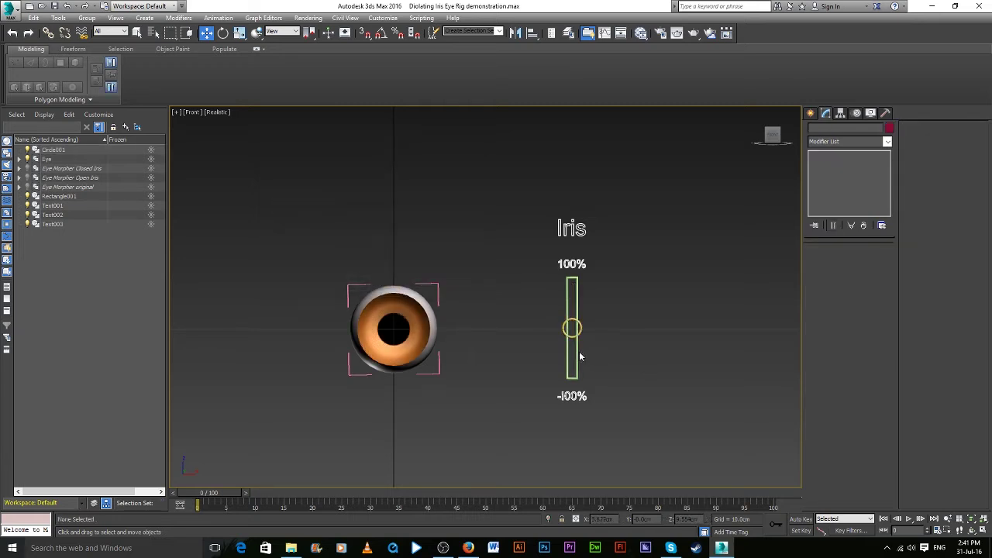
# Colour the slider bar Rectangle001 light blue
pyautogui.click(577, 353)
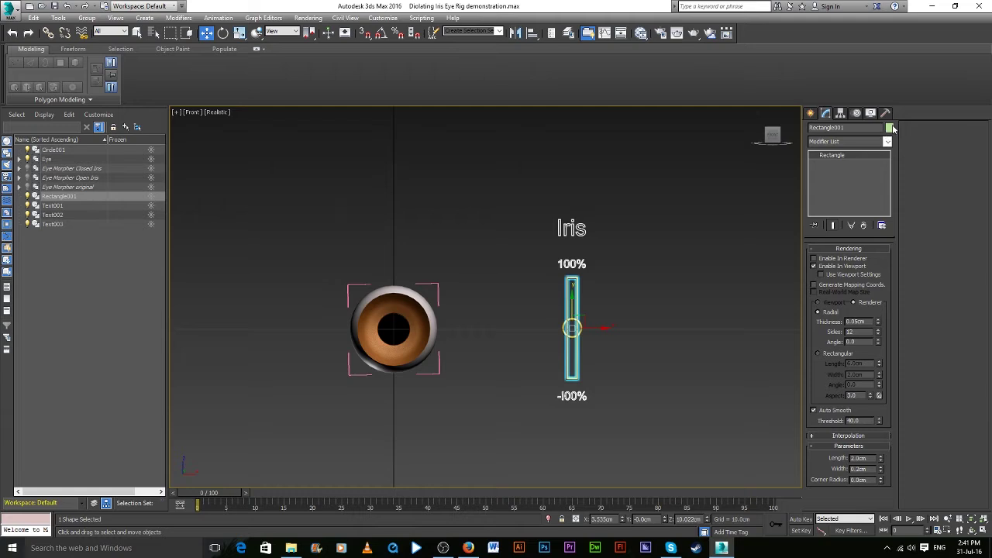
pyautogui.click(889, 127)
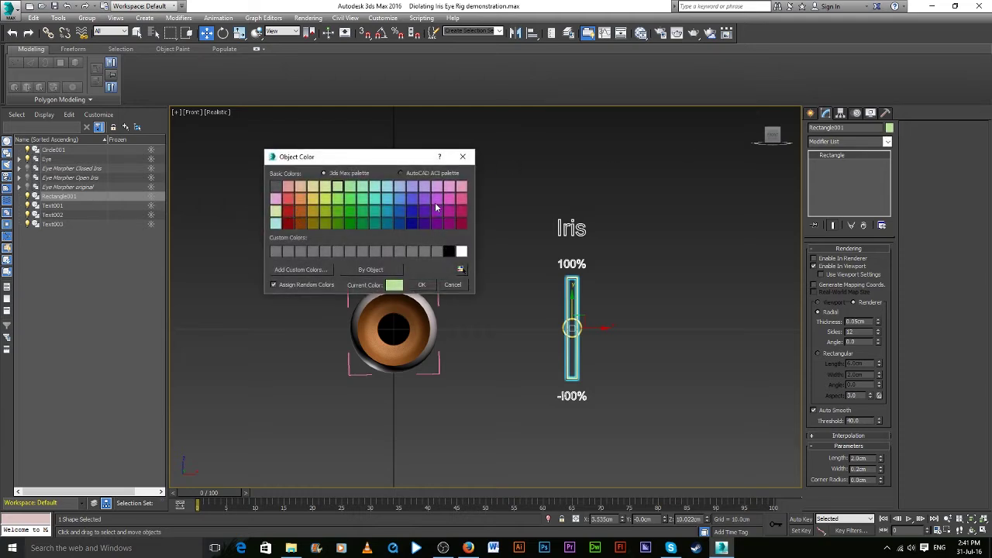
pyautogui.click(288, 223)
pyautogui.click(388, 199)
pyautogui.click(423, 284)
pyautogui.click(697, 325)
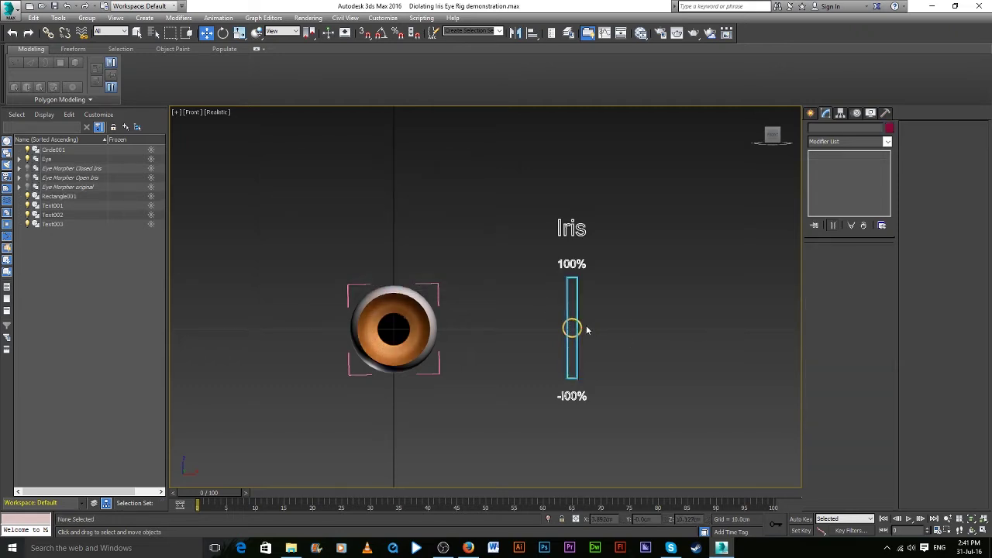
pyautogui.moveTo(572, 329)
pyautogui.mouseDown()
pyautogui.moveTo(577, 295)
pyautogui.moveTo(575, 313)
pyautogui.moveTo(609, 326)
pyautogui.mouseUp()
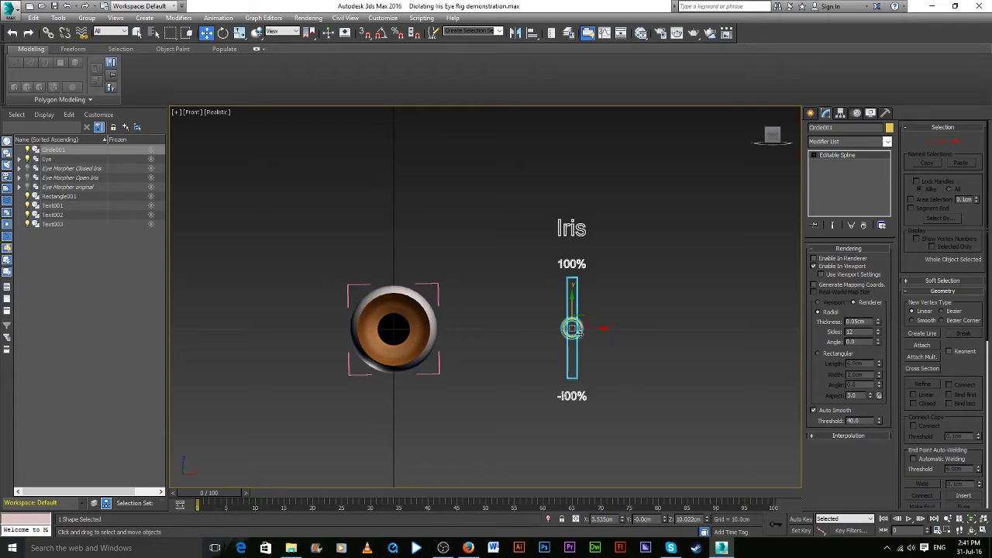
pyautogui.click(423, 335)
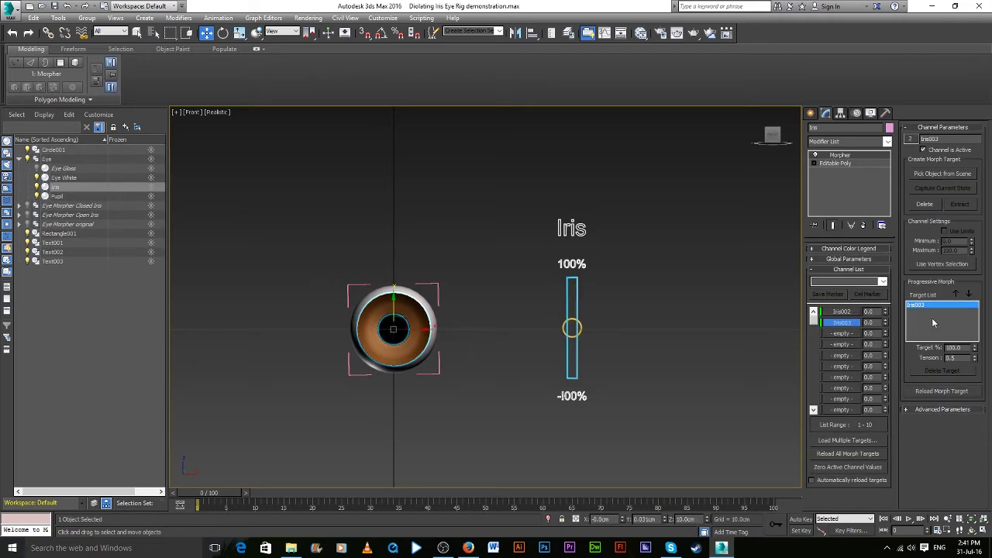
pyautogui.moveTo(884, 311)
pyautogui.mouseDown()
pyautogui.moveTo(879, 248)
pyautogui.moveTo(882, 317)
pyautogui.mouseUp()
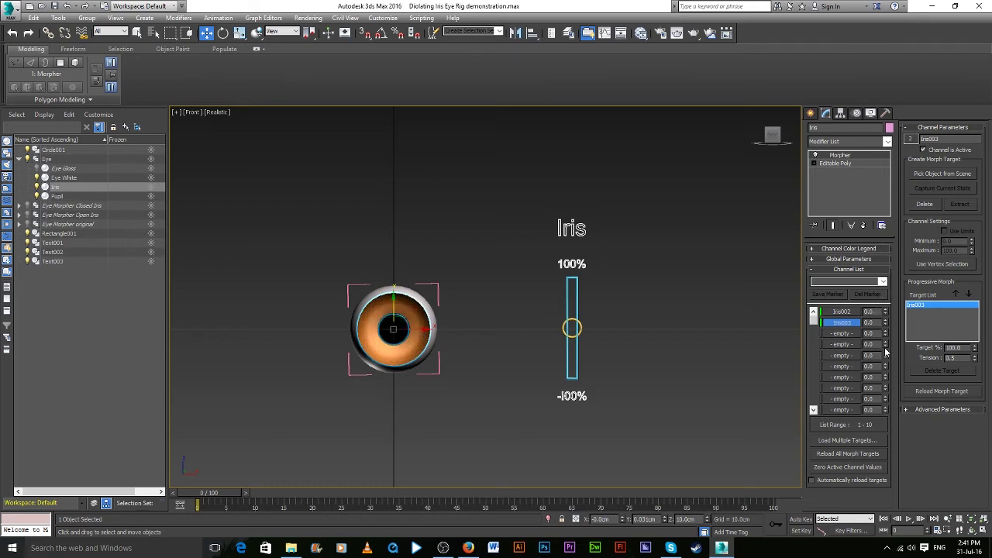
pyautogui.click(578, 322)
pyautogui.moveTo(572, 310)
pyautogui.mouseDown()
pyautogui.moveTo(571, 334)
pyautogui.moveTo(571, 283)
pyautogui.moveTo(571, 348)
pyautogui.moveTo(563, 322)
pyautogui.mouseUp()
# Link Circle001 and the Iris, 100% and -100% text labels to Rectangle001 with Select and Link
pyautogui.click(625, 296)
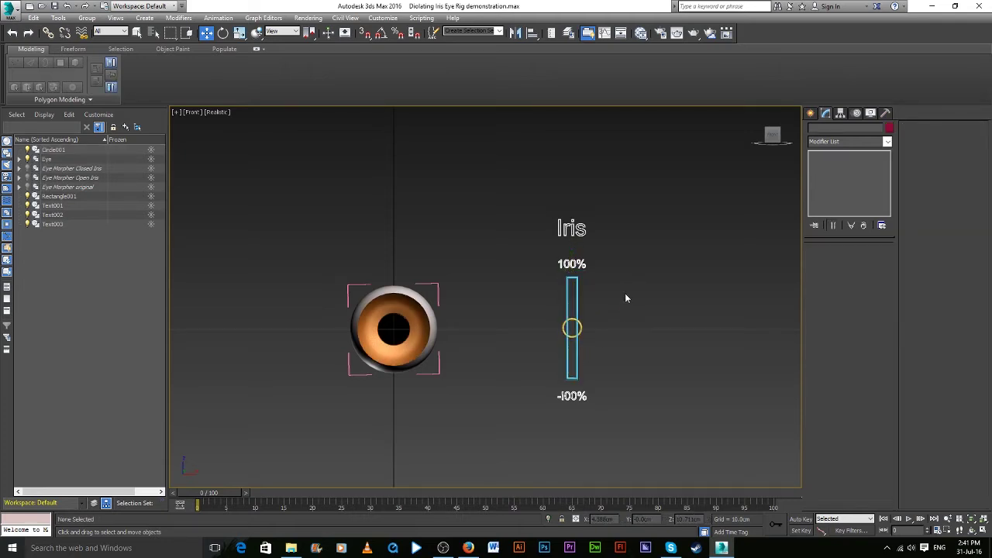
pyautogui.click(575, 302)
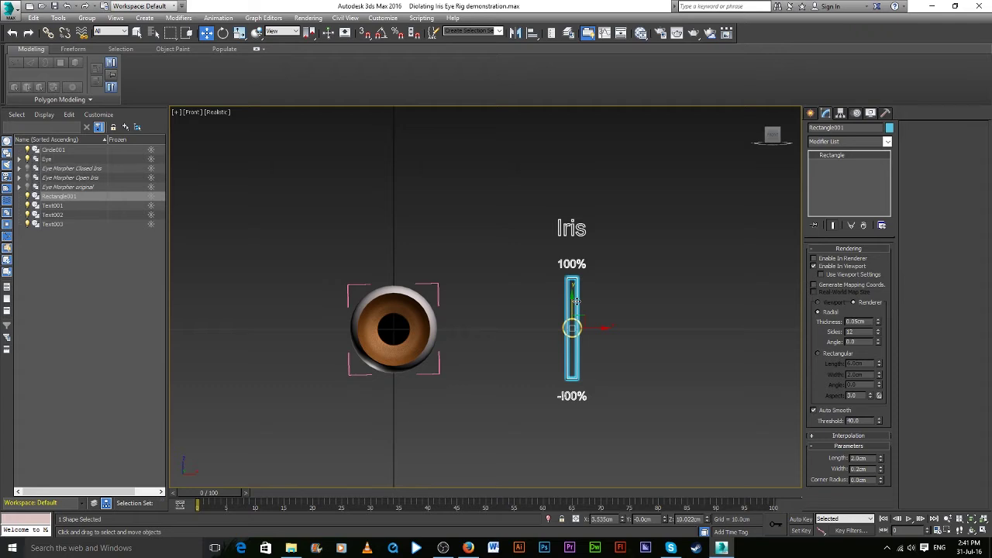
pyautogui.click(602, 233)
pyautogui.click(571, 228)
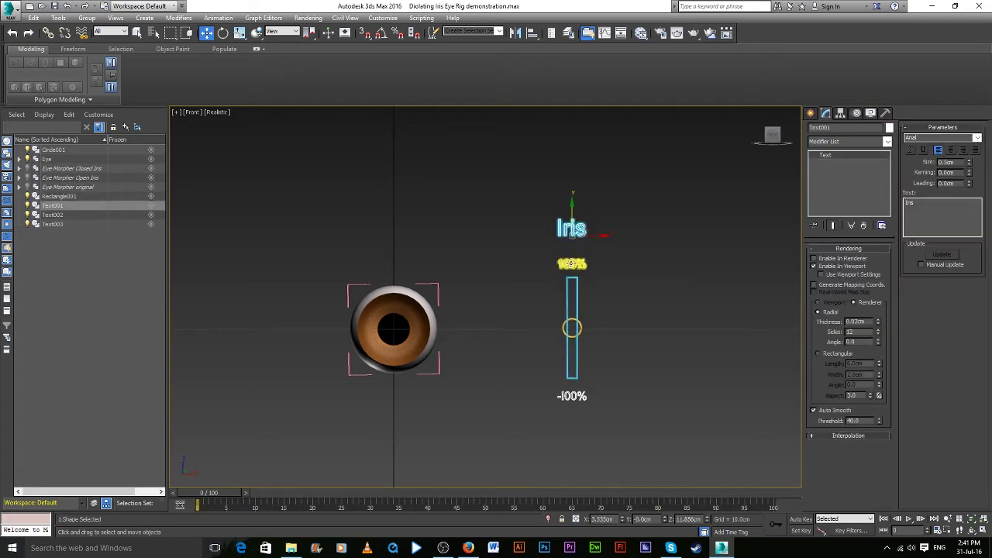
pyautogui.keyDown('ctrl'); pyautogui.click(572, 264); pyautogui.keyUp('ctrl')
pyautogui.keyDown('ctrl'); pyautogui.click(572, 396); pyautogui.keyUp('ctrl')
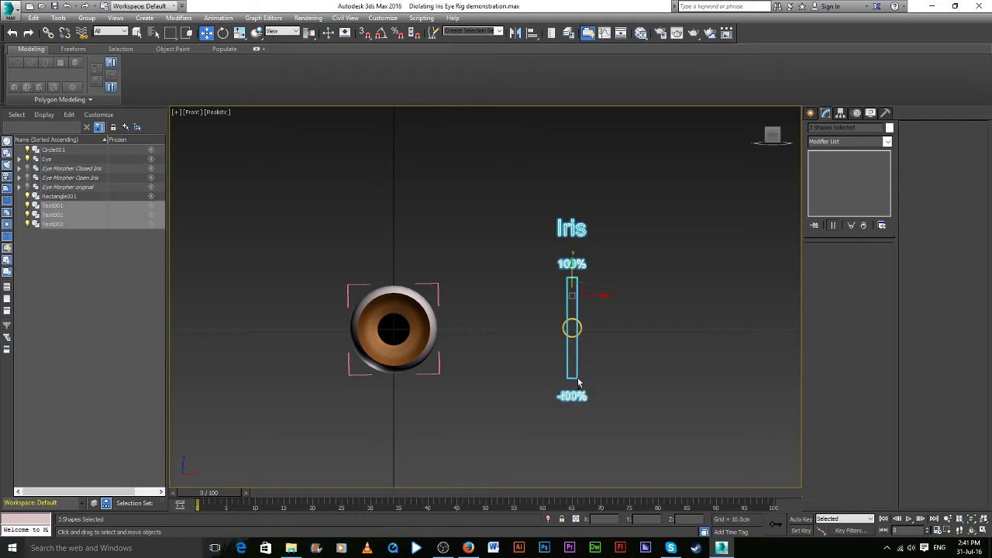
pyautogui.keyDown('ctrl'); pyautogui.click(569, 329); pyautogui.keyUp('ctrl')
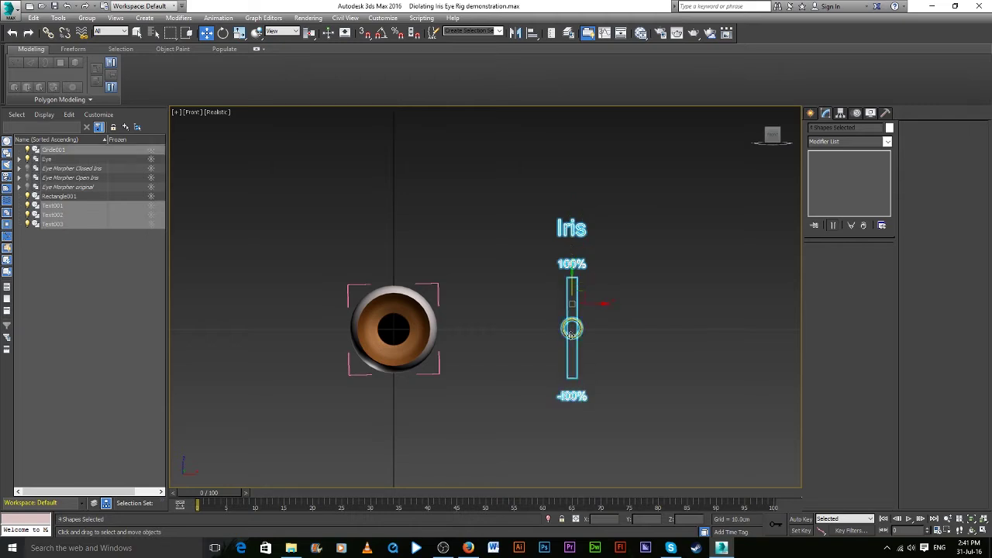
pyautogui.click(48, 33)
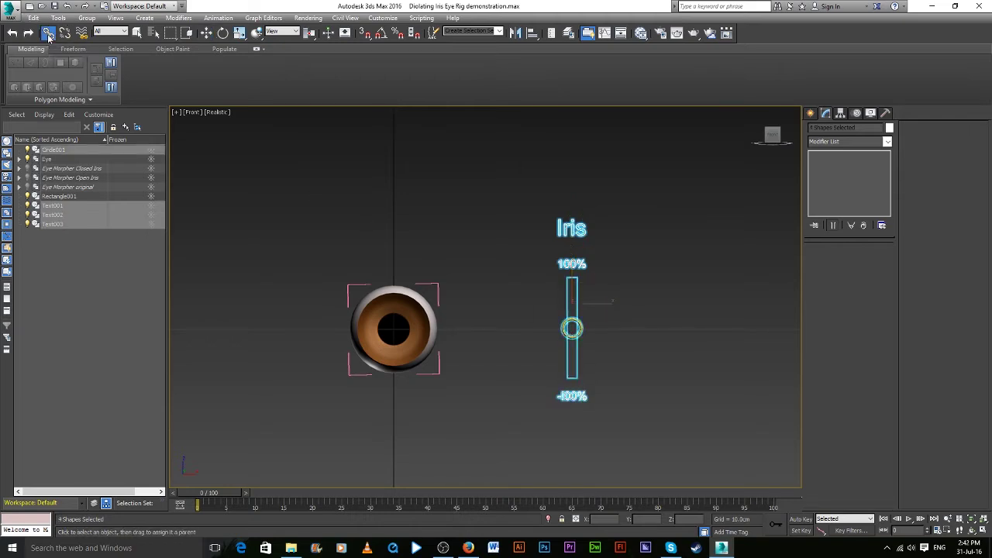
pyautogui.moveTo(568, 231); pyautogui.dragTo(567, 291)
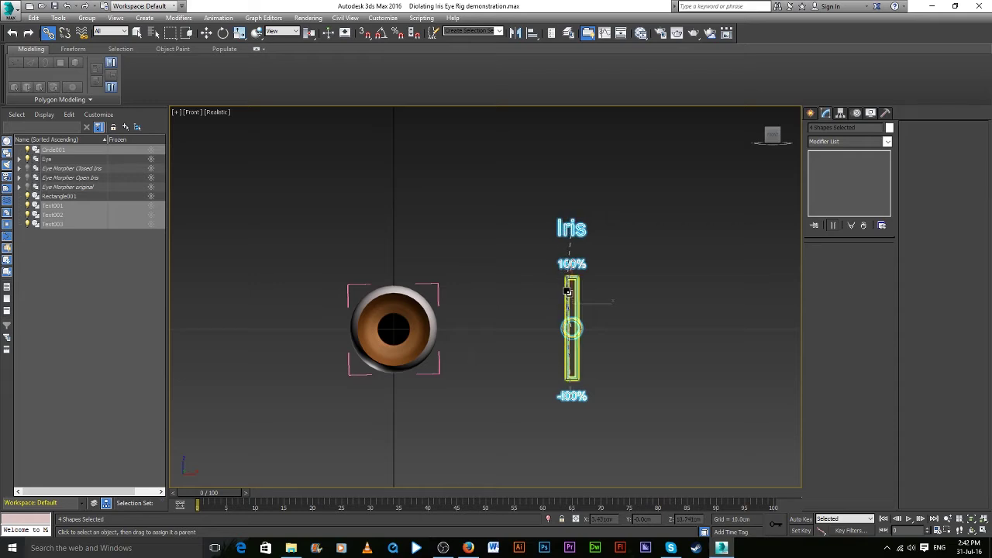
pyautogui.moveTo(568, 291); pyautogui.dragTo(570, 293)
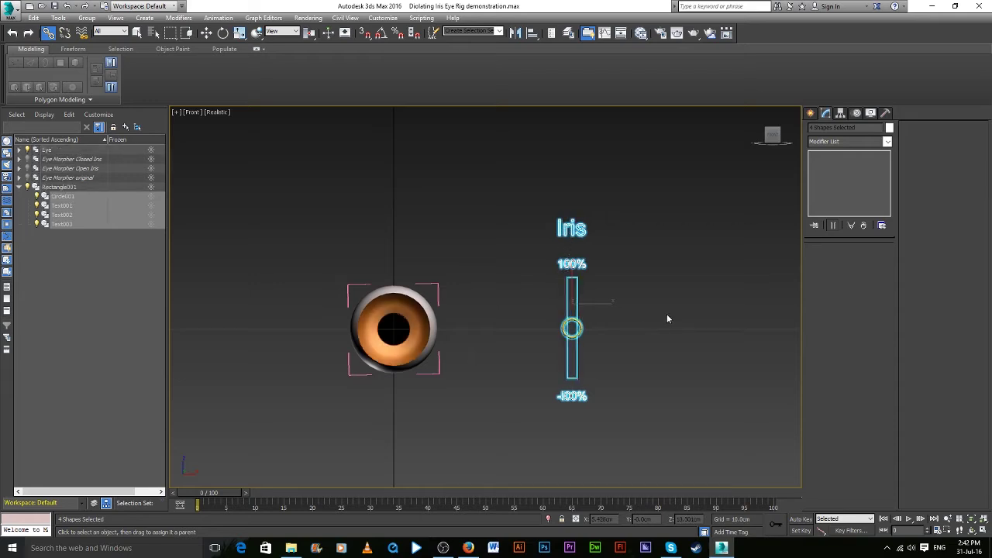
pyautogui.press('q')
pyautogui.click(581, 228)
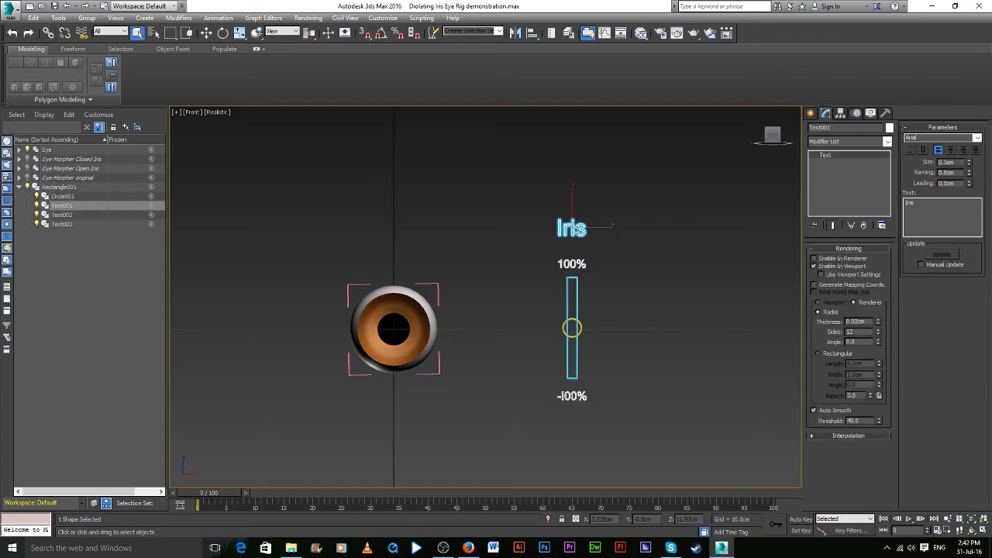
# Rename the three text labels to Iris, Iris 100% and Iris -100%
pyautogui.click(828, 128)
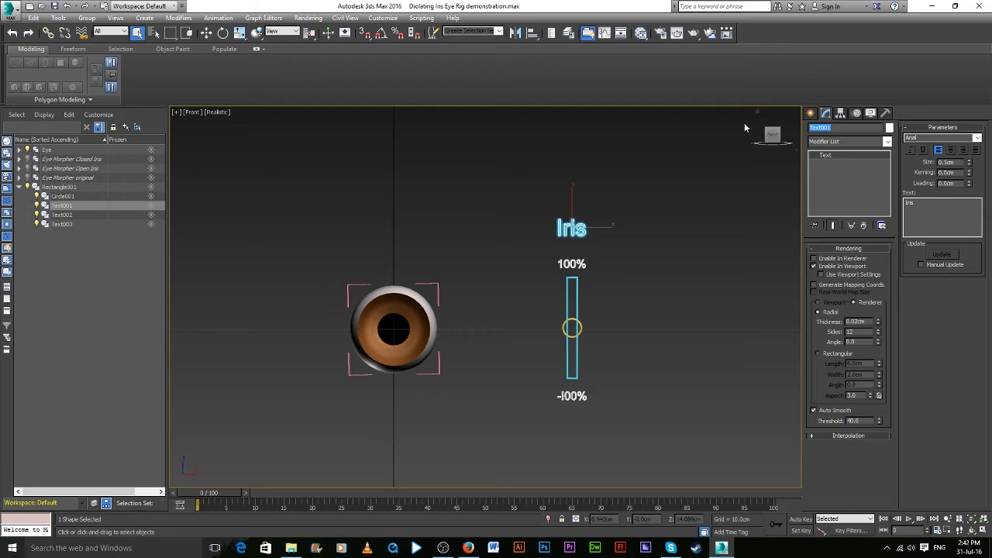
pyautogui.write('Iris')
pyautogui.click(574, 263)
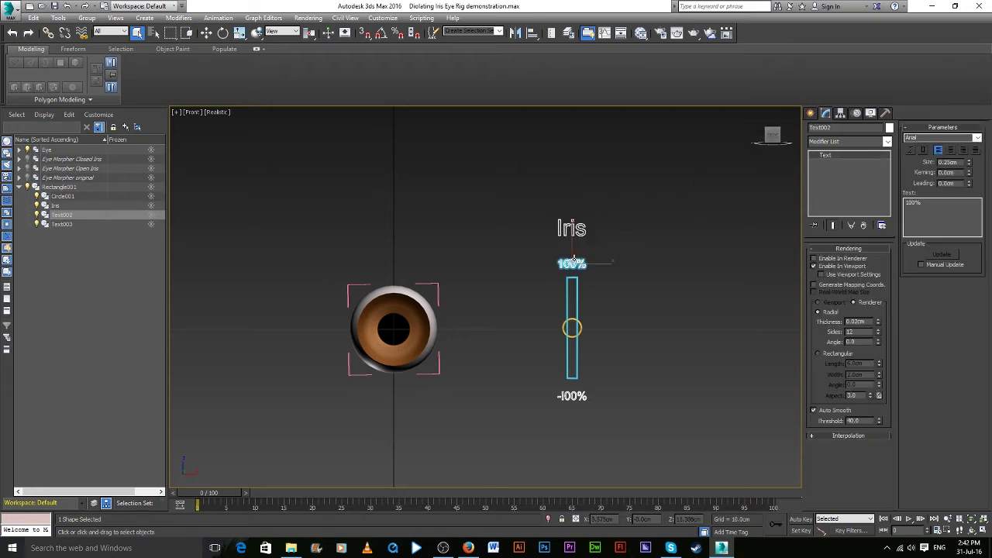
pyautogui.doubleClick(840, 129)
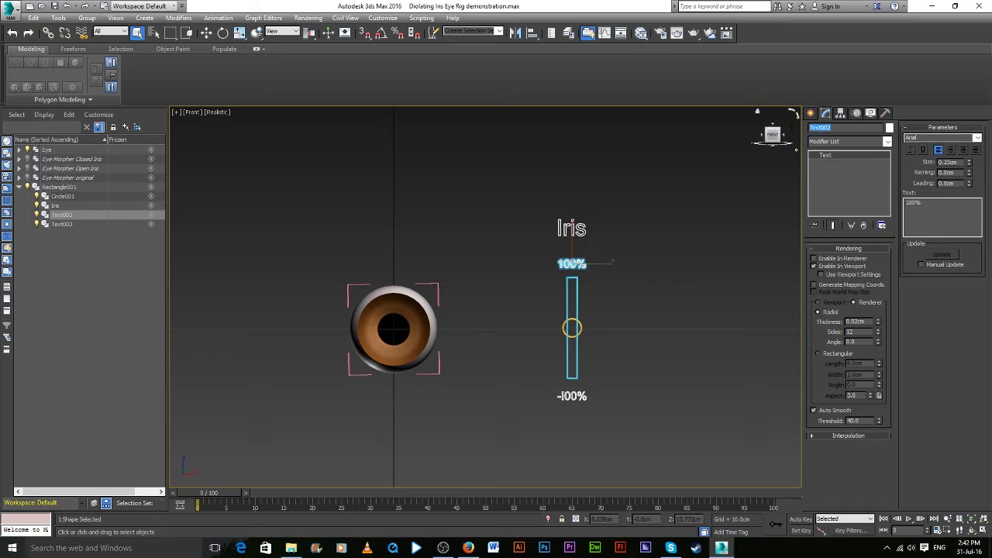
pyautogui.write('Iris 100%')
pyautogui.click(575, 396)
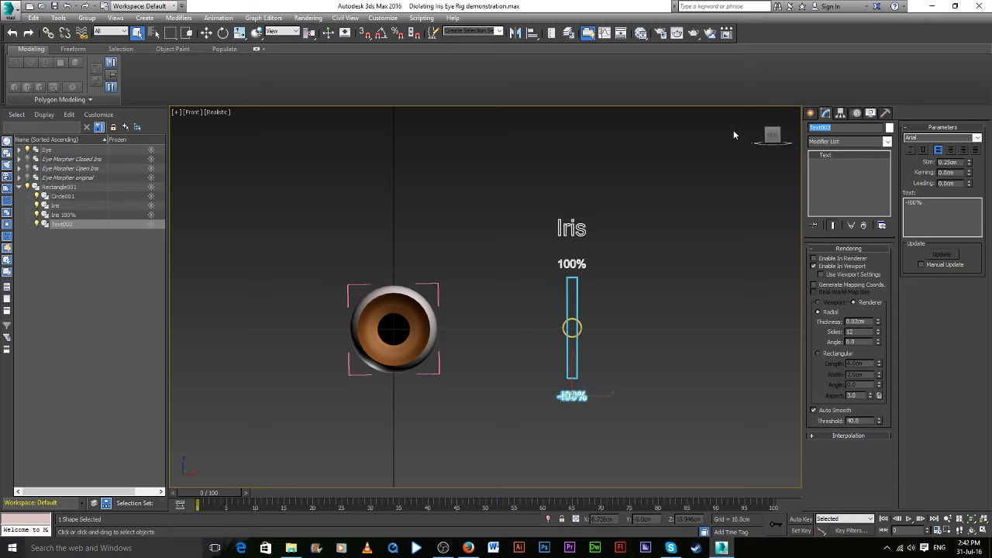
pyautogui.write('Ir')
pyautogui.write('is -100%')
# Rename the knob circle to Iris Controller and the rectangle to Iris Control Frame
pyautogui.click(571, 330)
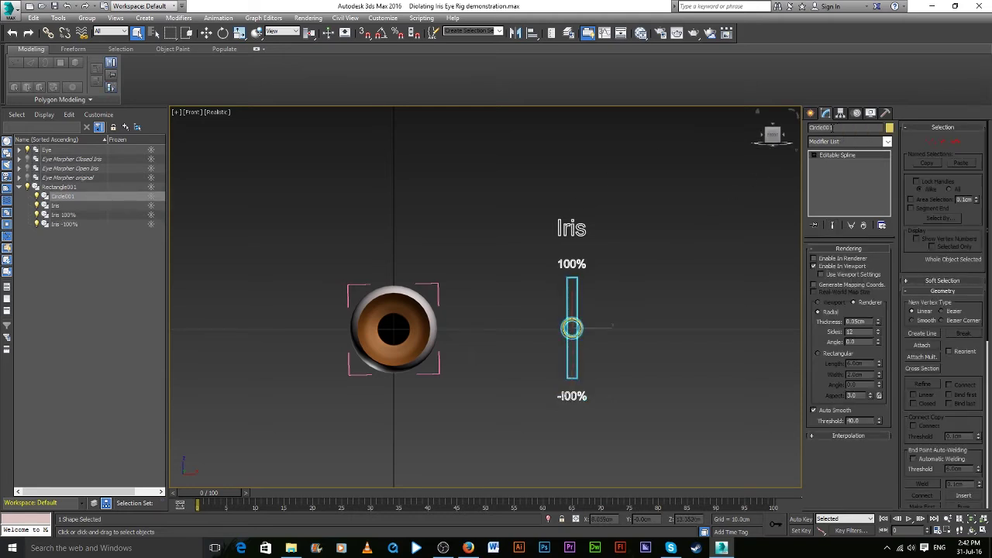
pyautogui.click(842, 126)
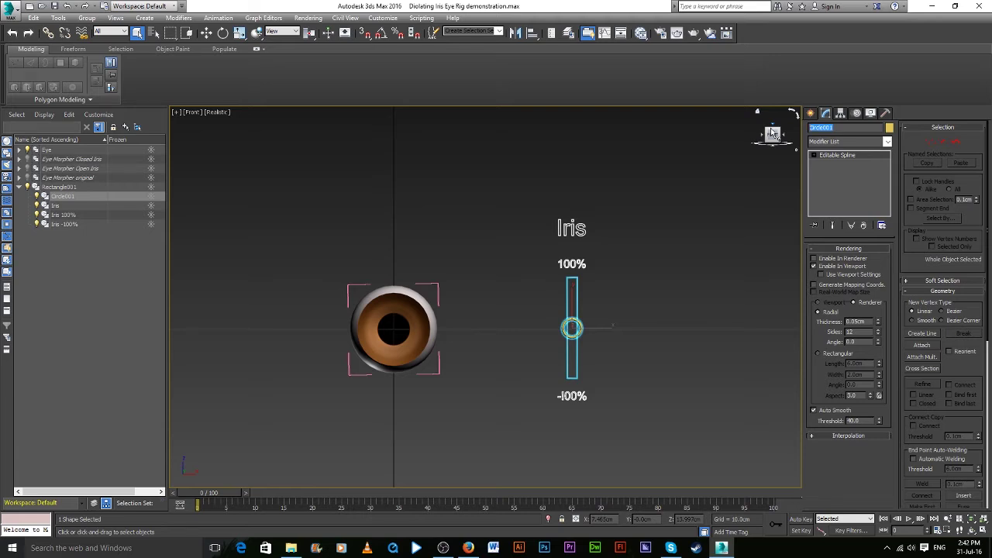
pyautogui.write('Iris Controler')
pyautogui.click(577, 352)
pyautogui.moveTo(867, 127); pyautogui.dragTo(736, 132)
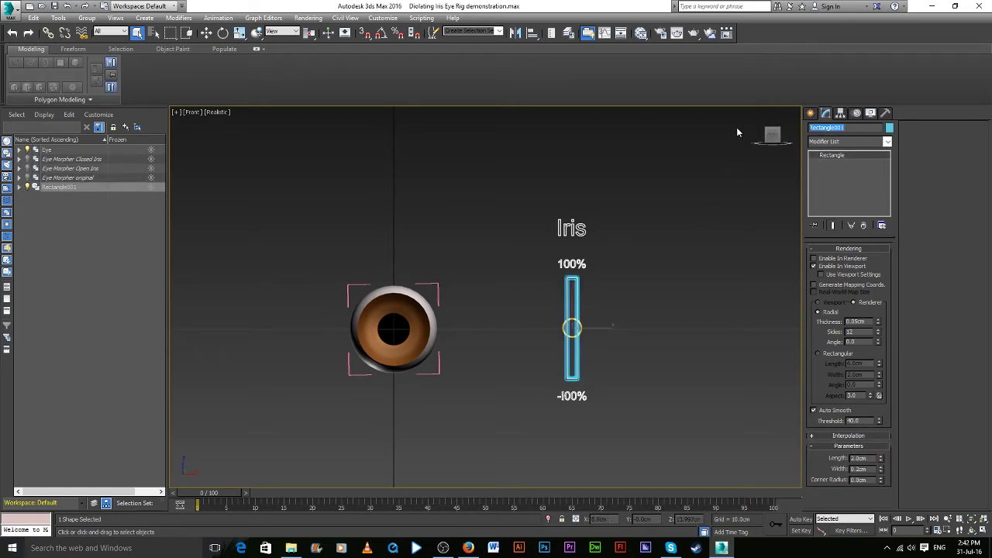
pyautogui.write('Iris Control Frame')
pyautogui.click(649, 279)
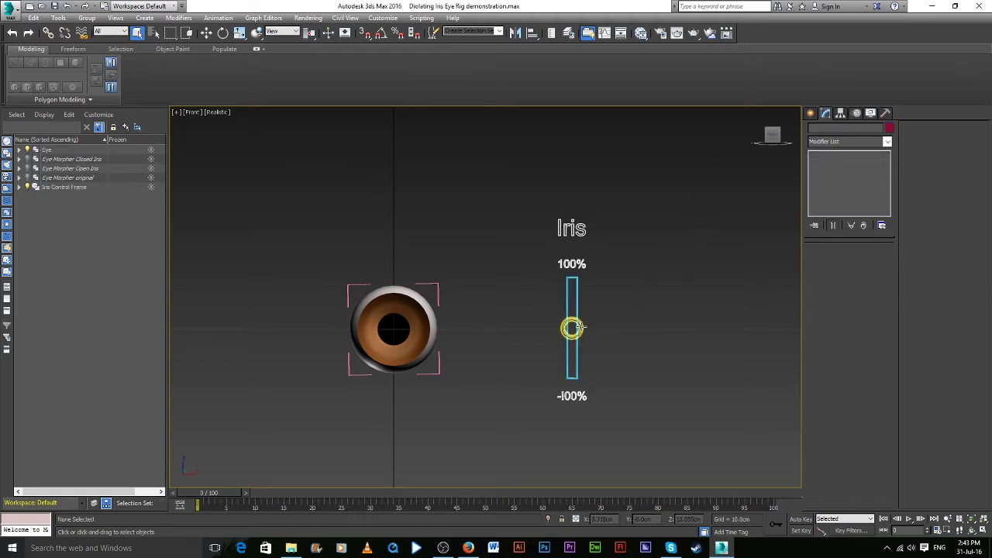
pyautogui.moveTo(576, 297); pyautogui.dragTo(656, 289)
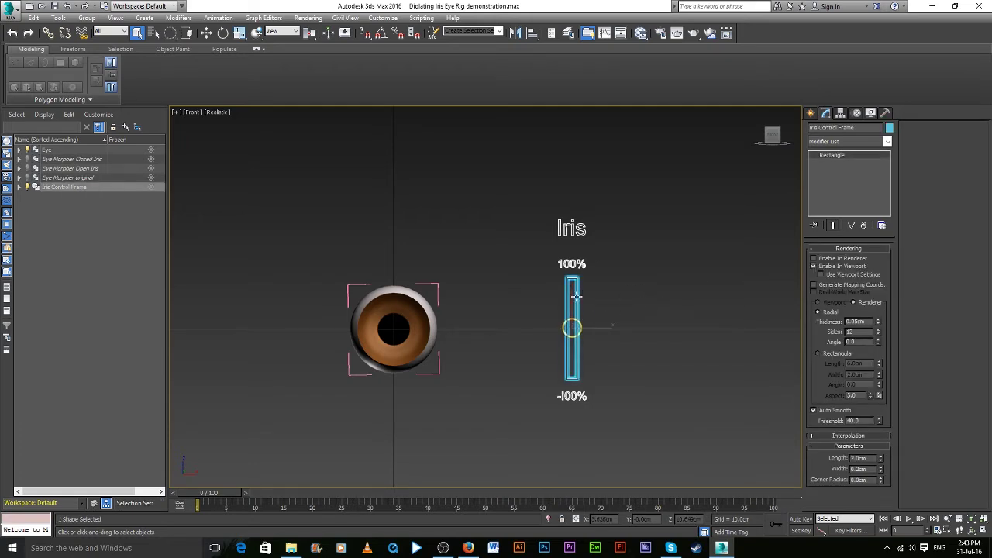
pyautogui.moveTo(572, 327); pyautogui.dragTo(633, 313)
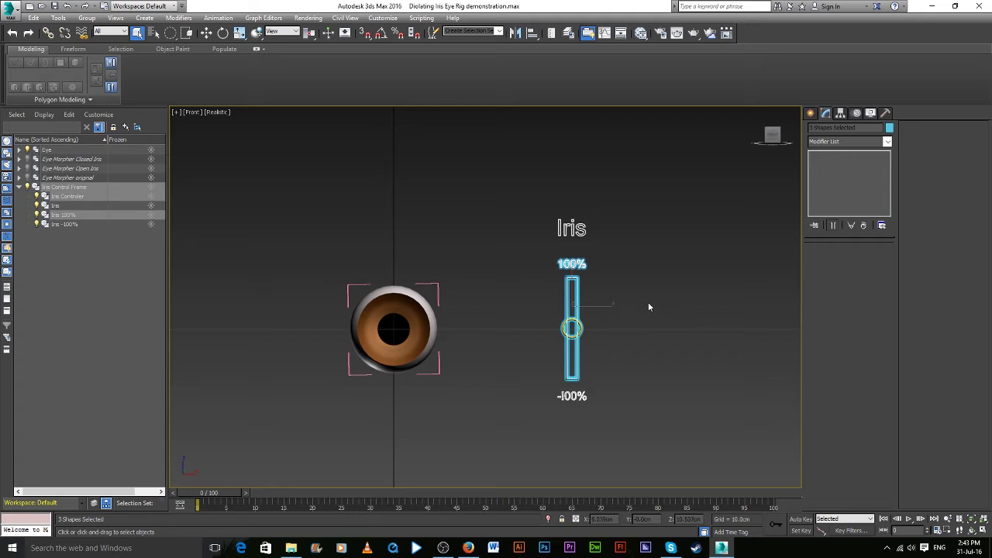
pyautogui.press('w')
pyautogui.moveTo(583, 287)
pyautogui.mouseDown()
pyautogui.moveTo(646, 277)
pyautogui.moveTo(623, 259)
pyautogui.moveTo(554, 291)
pyautogui.moveTo(599, 294)
pyautogui.moveTo(580, 308)
pyautogui.moveTo(580, 297)
pyautogui.mouseUp()
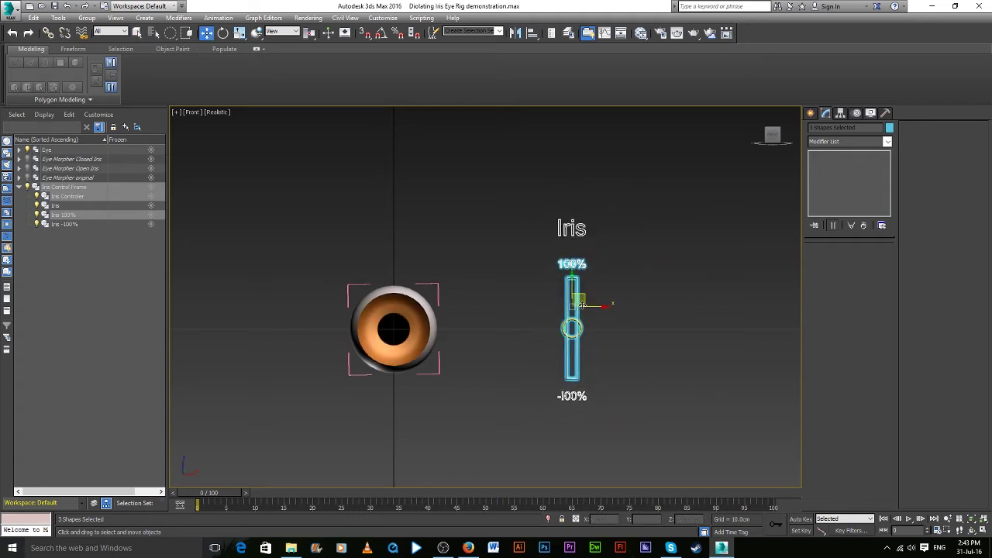
pyautogui.click(669, 292)
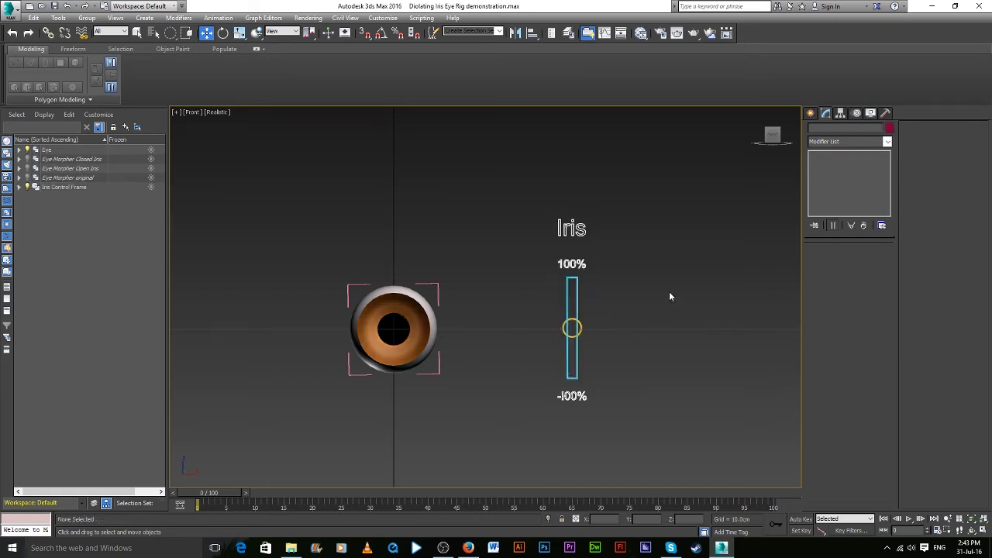
pyautogui.click(573, 327)
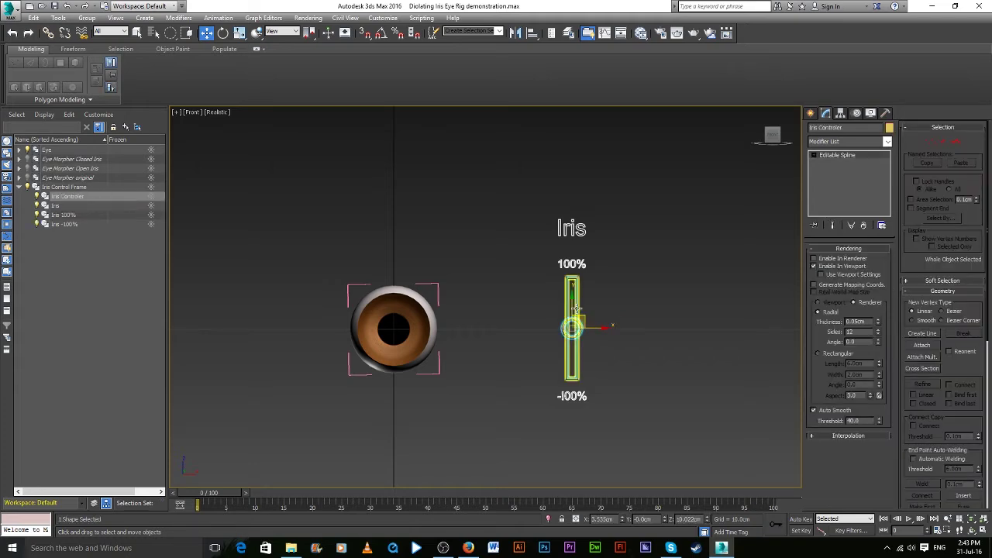
pyautogui.moveTo(572, 304)
pyautogui.mouseDown()
pyautogui.moveTo(571, 251)
pyautogui.moveTo(572, 294)
pyautogui.moveTo(584, 261)
pyautogui.mouseUp()
pyautogui.rightClick(584, 261)
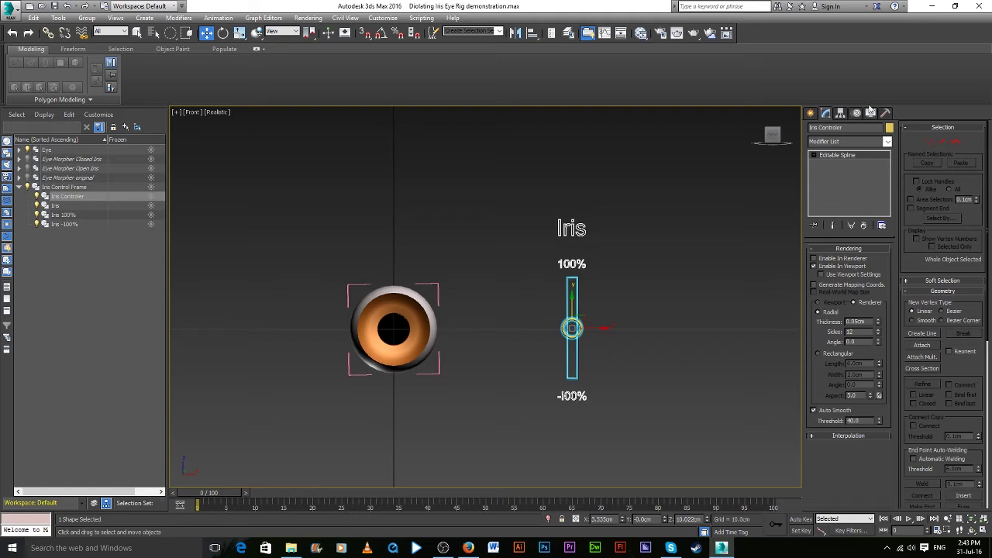
# In the Motion panel, assign a Float Limit controller to the Iris Controller's Y Position
pyautogui.click(871, 113)
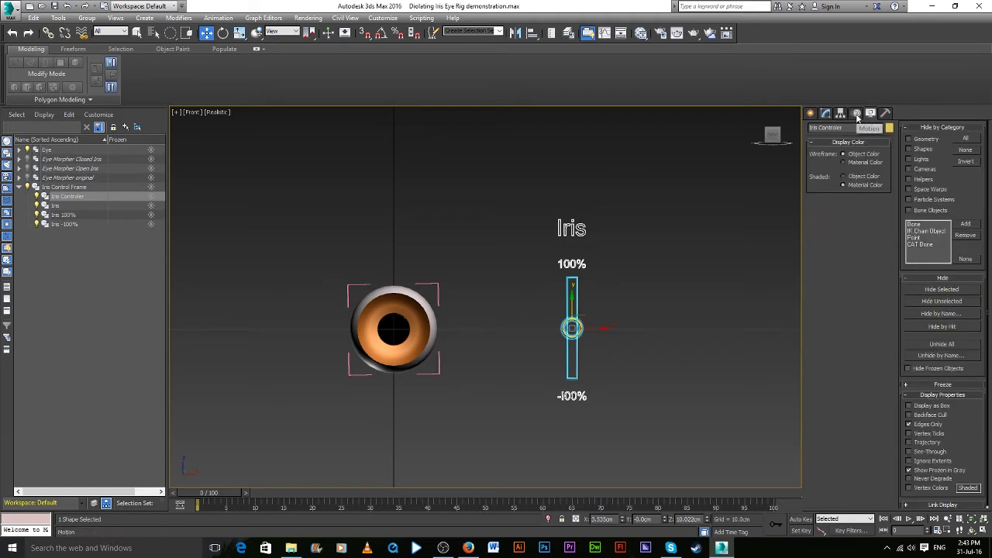
pyautogui.click(856, 114)
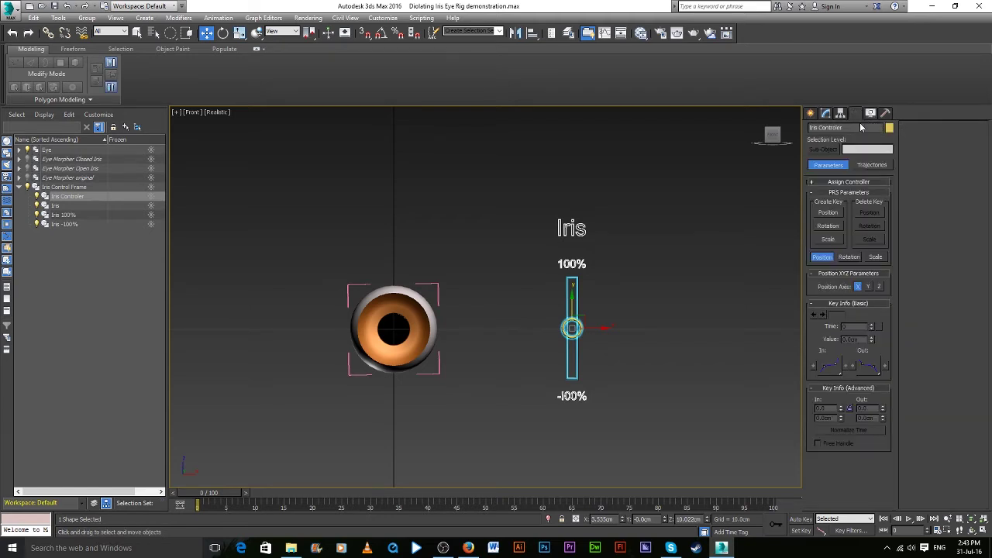
pyautogui.click(848, 182)
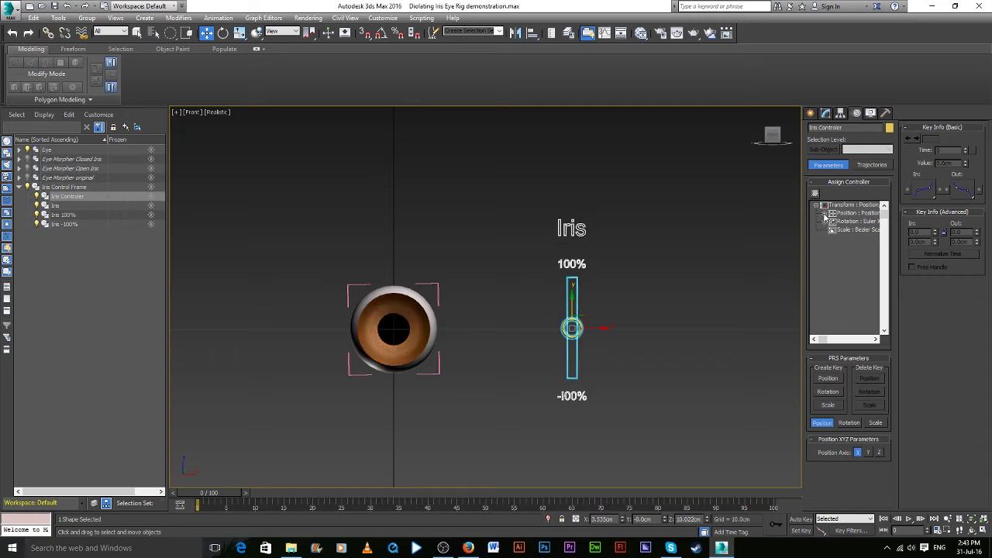
pyautogui.click(824, 214)
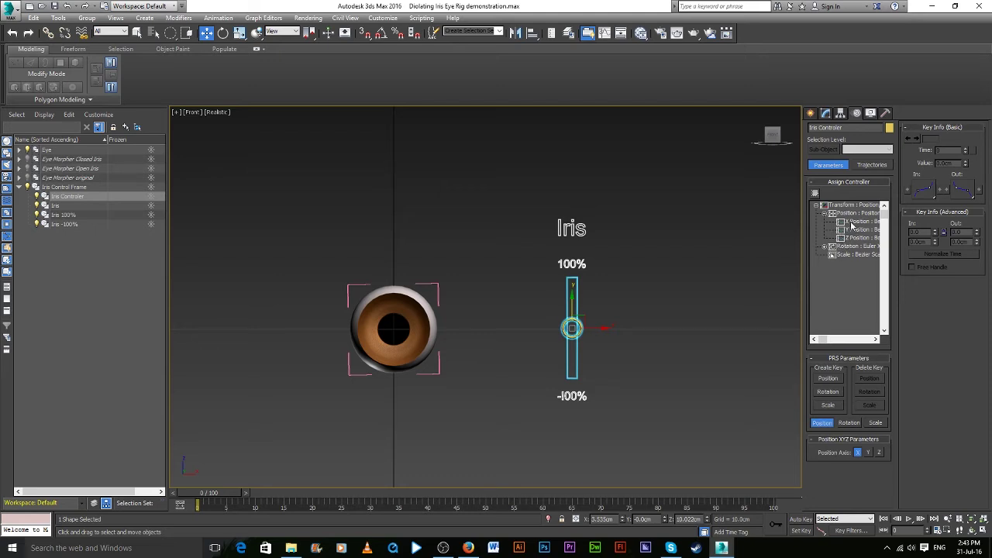
pyautogui.click(854, 230)
pyautogui.click(813, 195)
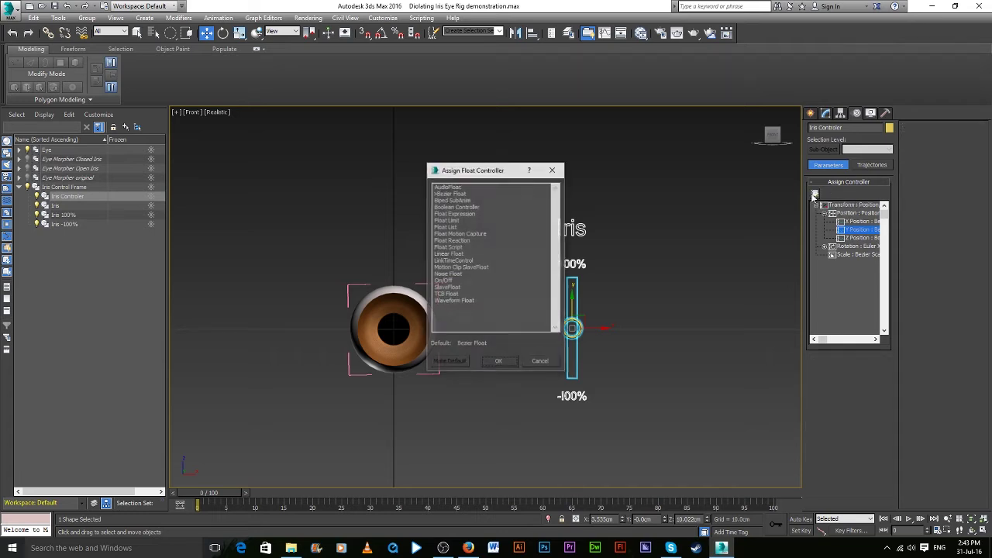
pyautogui.click(453, 222)
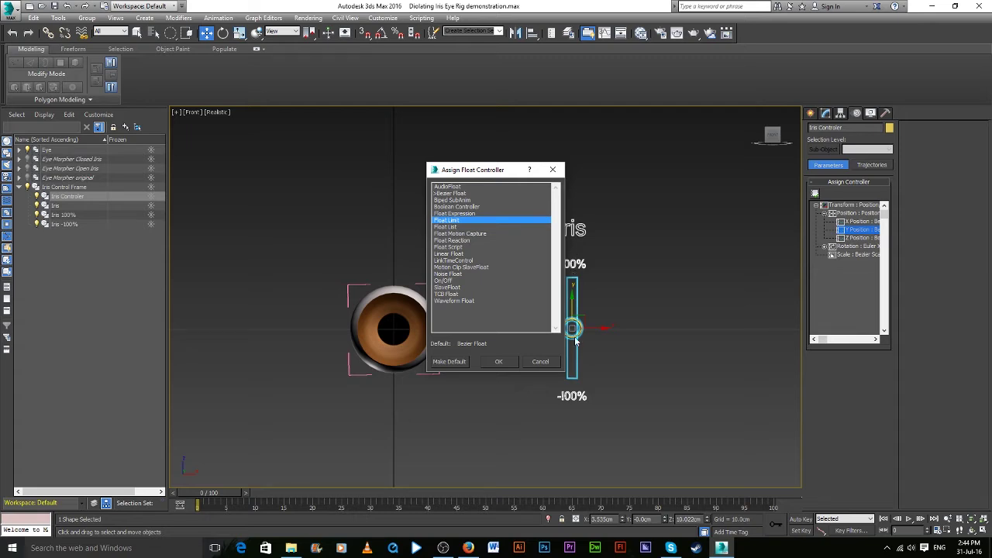
pyautogui.click(498, 361)
pyautogui.moveTo(862, 209); pyautogui.dragTo(715, 206)
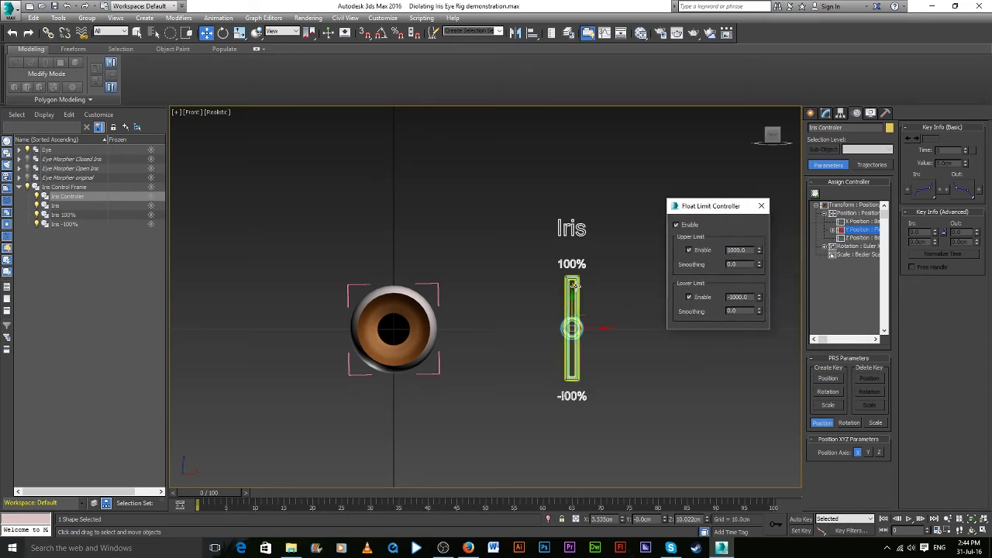
# Enter an upper limit of 1 and lower limit of -1 in the Iris Float Limit window
pyautogui.click(574, 284)
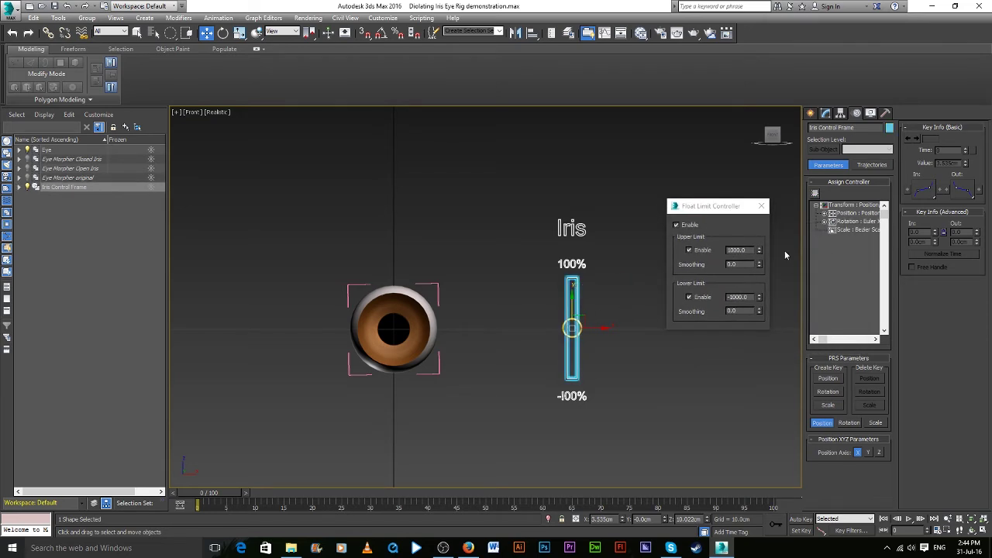
pyautogui.click(826, 113)
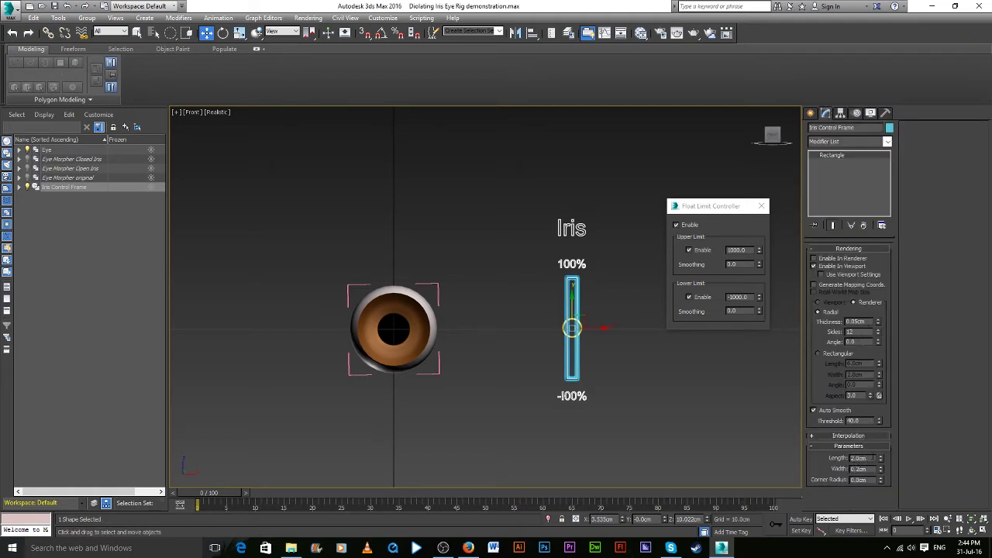
pyautogui.click(748, 249)
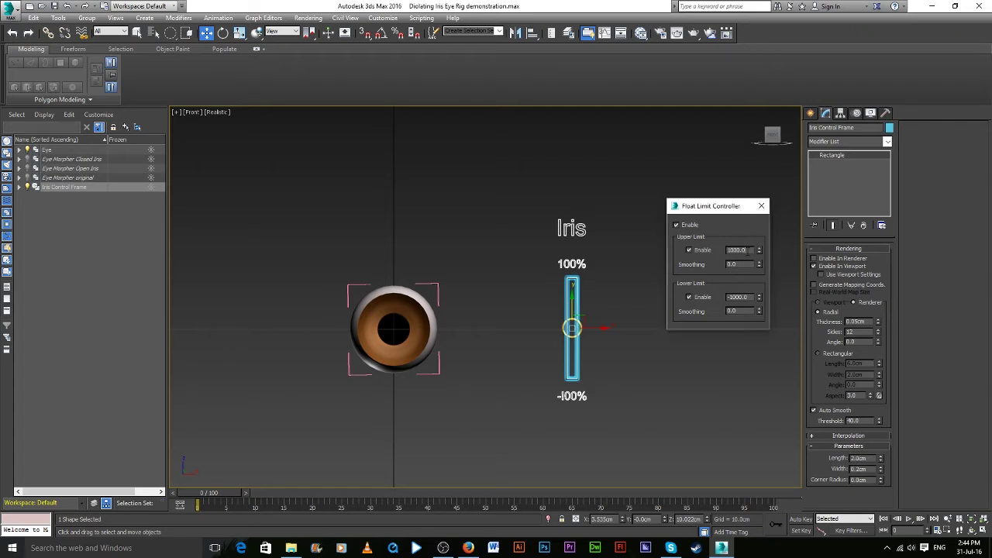
pyautogui.doubleClick(736, 250)
pyautogui.write('1')
pyautogui.doubleClick(740, 297)
pyautogui.write('-1')
# Undo an accidental frame move, which also reverts the limits, and test the handle travel
pyautogui.moveTo(573, 303); pyautogui.dragTo(574, 289)
pyautogui.hotkey('ctrl', 'z')
pyautogui.hotkey('ctrl', 'z')
pyautogui.hotkey('ctrl', 'z')
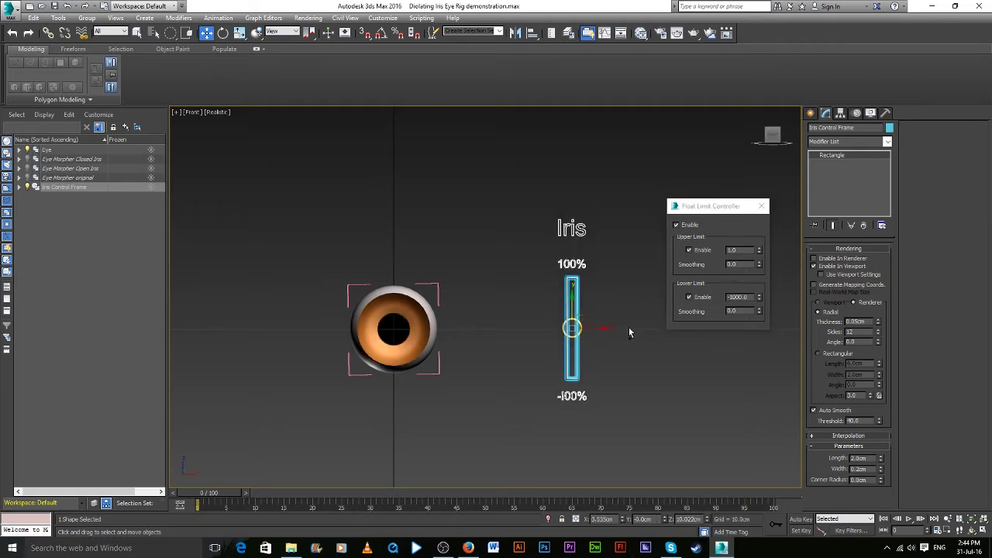
pyautogui.hotkey('ctrl', 'z')
pyautogui.hotkey('ctrl', 'z')
pyautogui.hotkey('ctrl', 'z')
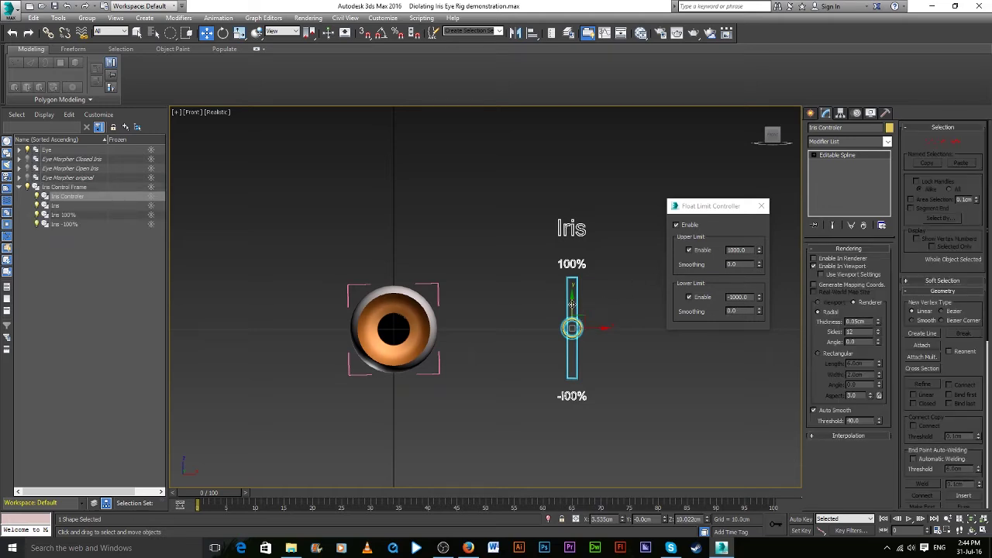
pyautogui.moveTo(571, 305)
pyautogui.mouseDown()
pyautogui.moveTo(571, 236)
pyautogui.moveTo(571, 345)
pyautogui.moveTo(562, 246)
pyautogui.mouseUp()
pyautogui.rightClick(562, 245)
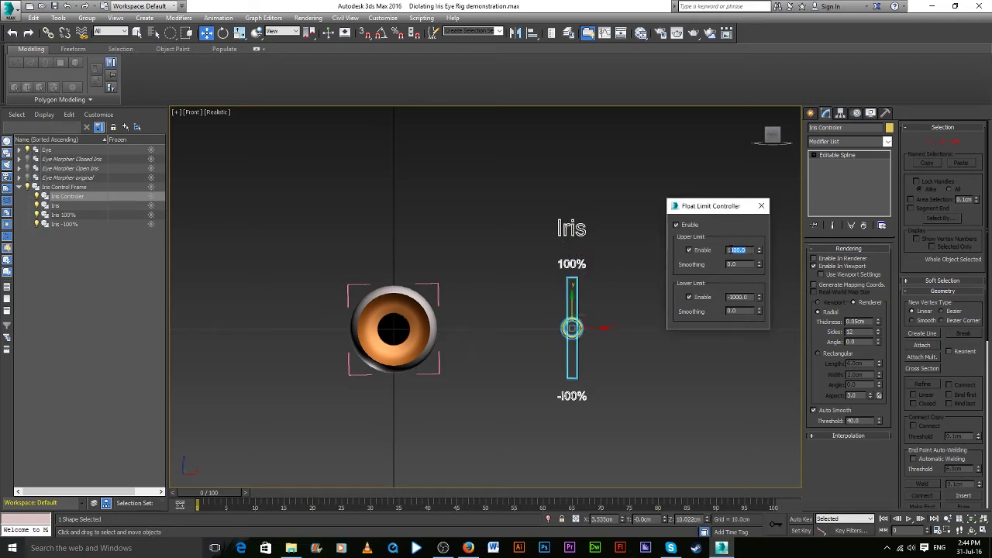
# Re-enter the upper limit of 1 and the lower limit of -1
pyautogui.write('1')
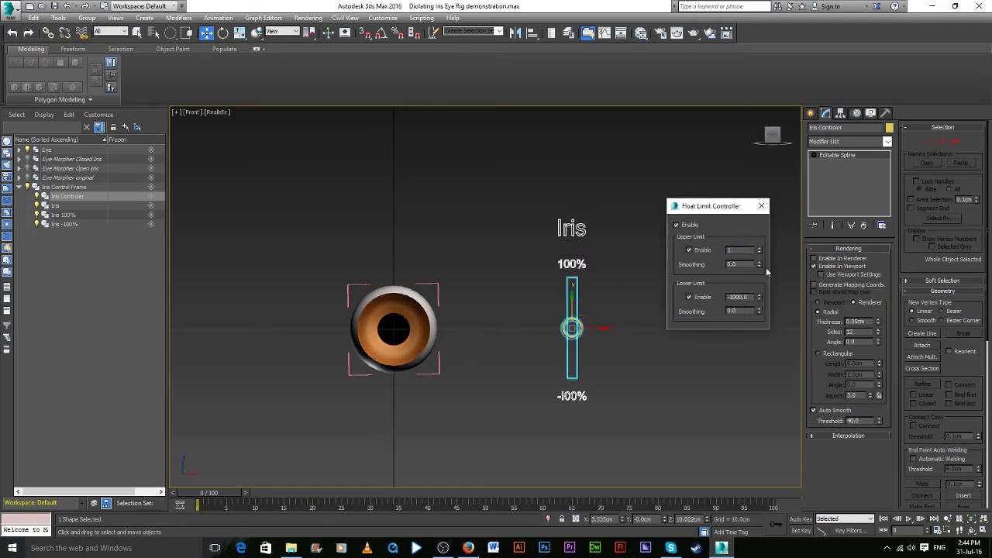
pyautogui.press('Tab')
pyautogui.moveTo(746, 297); pyautogui.dragTo(736, 297)
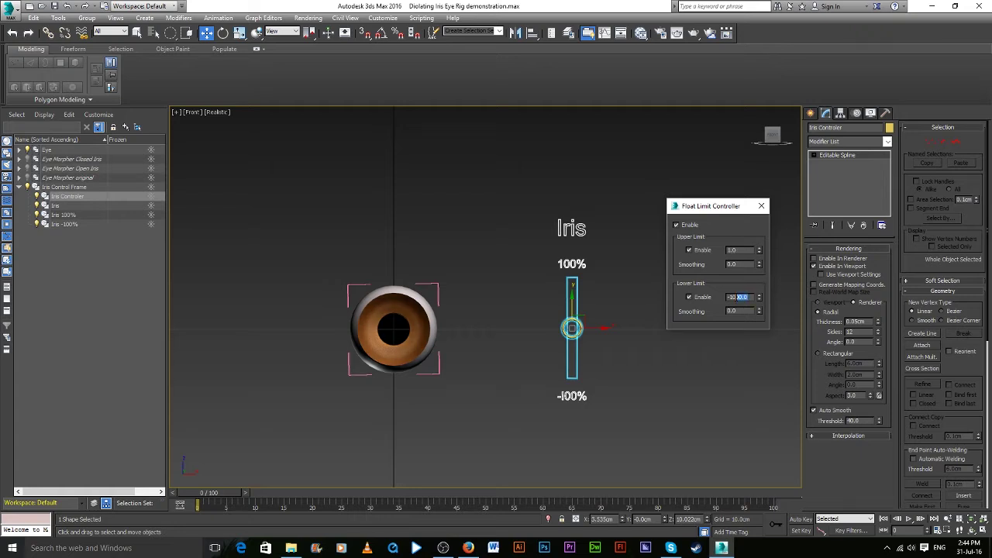
pyautogui.write('-1')
pyautogui.moveTo(572, 304)
pyautogui.mouseDown()
pyautogui.moveTo(568, 241)
pyautogui.moveTo(573, 445)
pyautogui.moveTo(573, 352)
pyautogui.mouseUp()
# Test dragging the Iris control frame and cancel, restoring its position
pyautogui.click(574, 353)
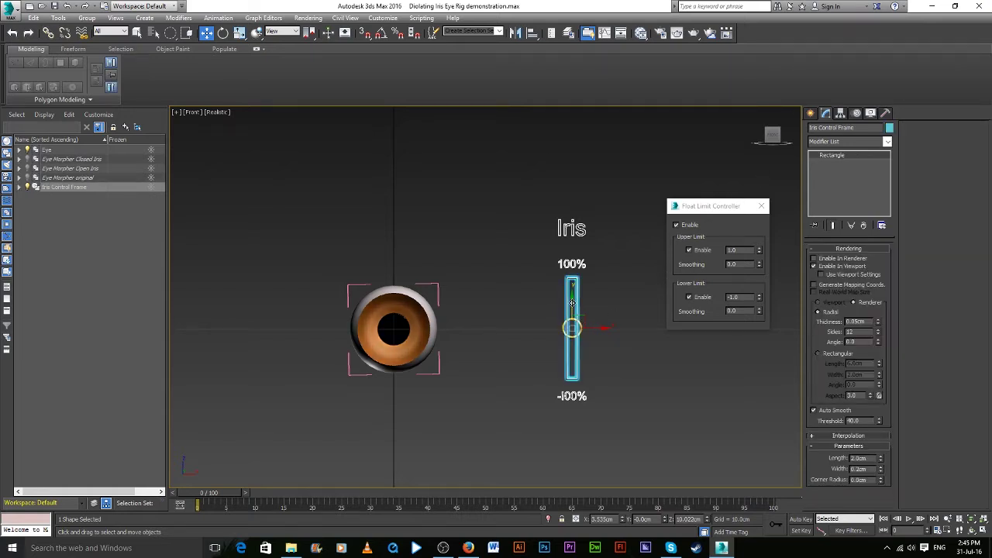
pyautogui.moveTo(575, 311)
pyautogui.mouseDown()
pyautogui.moveTo(584, 110)
pyautogui.moveTo(571, 465)
pyautogui.mouseUp()
pyautogui.rightClick(559, 484)
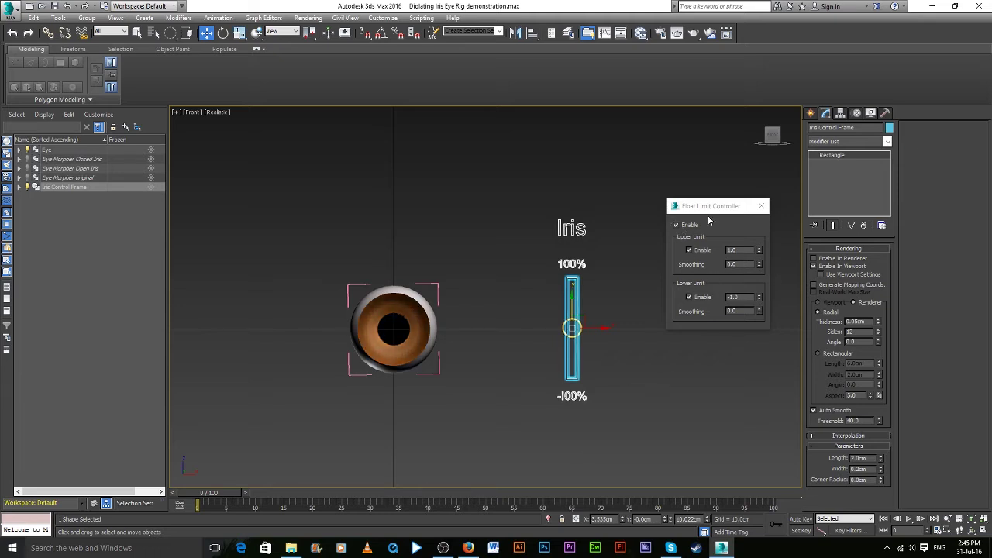
pyautogui.click(857, 114)
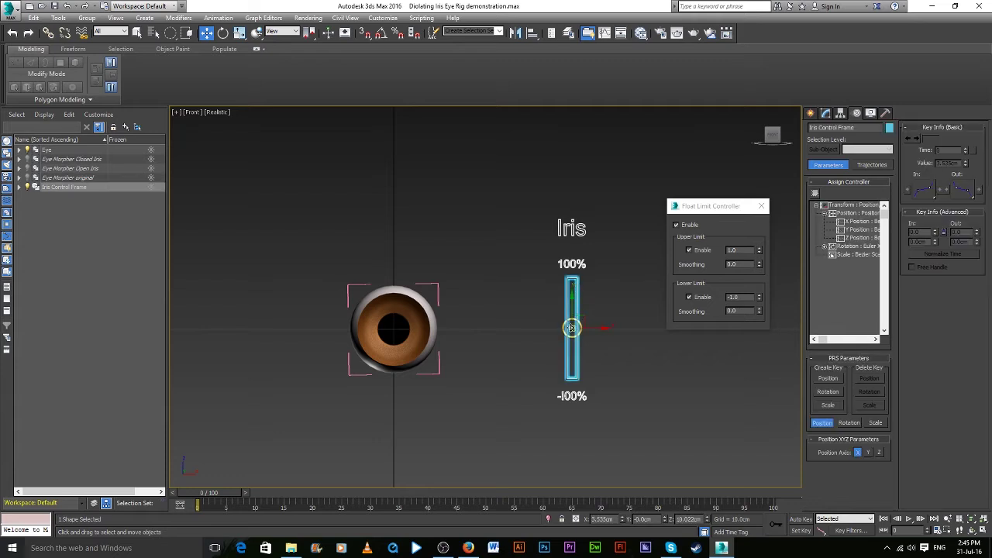
# Test the Iris handle's travel, return it to centre, and close the Float Limit window
pyautogui.click(571, 318)
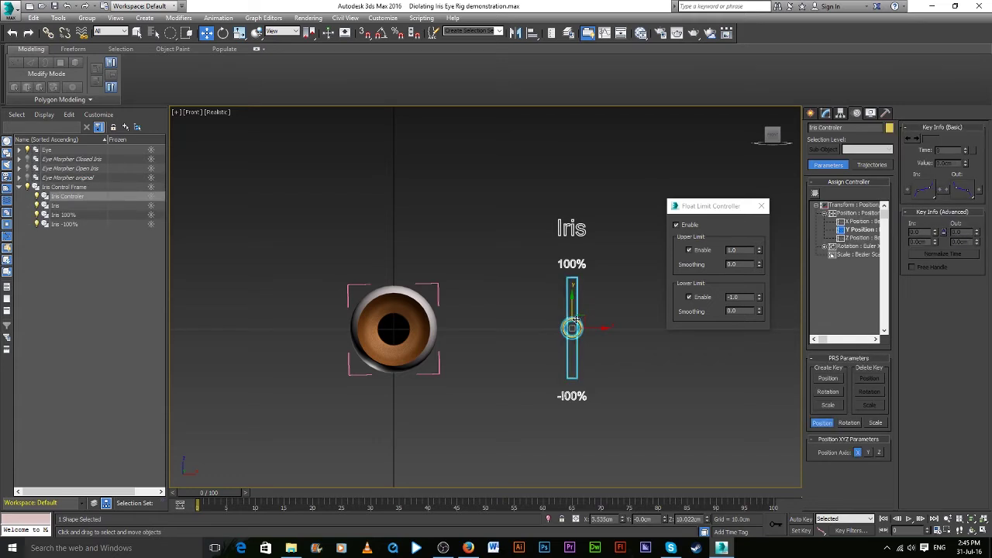
pyautogui.click(851, 230)
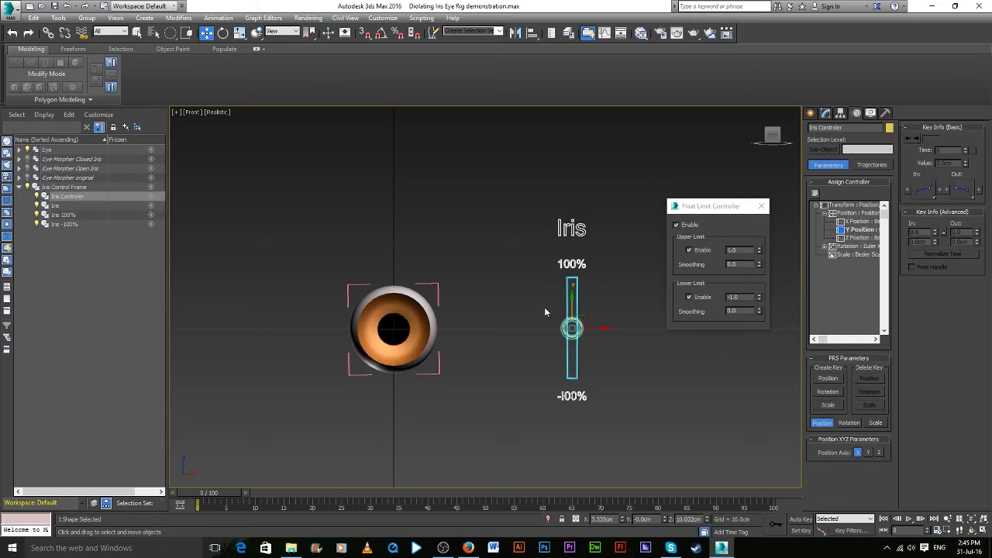
pyautogui.moveTo(572, 302)
pyautogui.mouseDown()
pyautogui.moveTo(572, 225)
pyautogui.moveTo(559, 388)
pyautogui.moveTo(572, 256)
pyautogui.moveTo(572, 354)
pyautogui.moveTo(572, 328)
pyautogui.moveTo(463, 326)
pyautogui.moveTo(685, 327)
pyautogui.mouseUp()
pyautogui.rightClick(688, 341)
pyautogui.click(760, 205)
# Switch to Perspective and orbit around the eye while testing the handle
pyautogui.press('p')
pyautogui.moveTo(722, 267)
pyautogui.keyDown('alt'); pyautogui.mouseDown(button='middle')
pyautogui.moveTo(629, 338)
pyautogui.moveTo(675, 328)
pyautogui.moveTo(606, 318)
pyautogui.mouseUp(button='middle'); pyautogui.keyUp('alt')
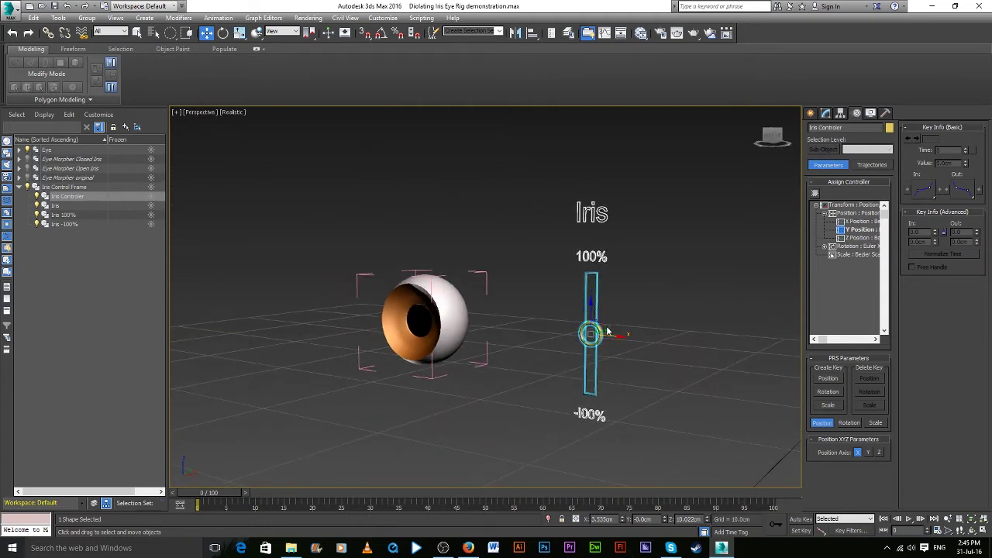
pyautogui.keyDown('alt'); pyautogui.moveTo(608, 325); pyautogui.dragTo(584, 350, button='middle'); pyautogui.keyUp('alt')
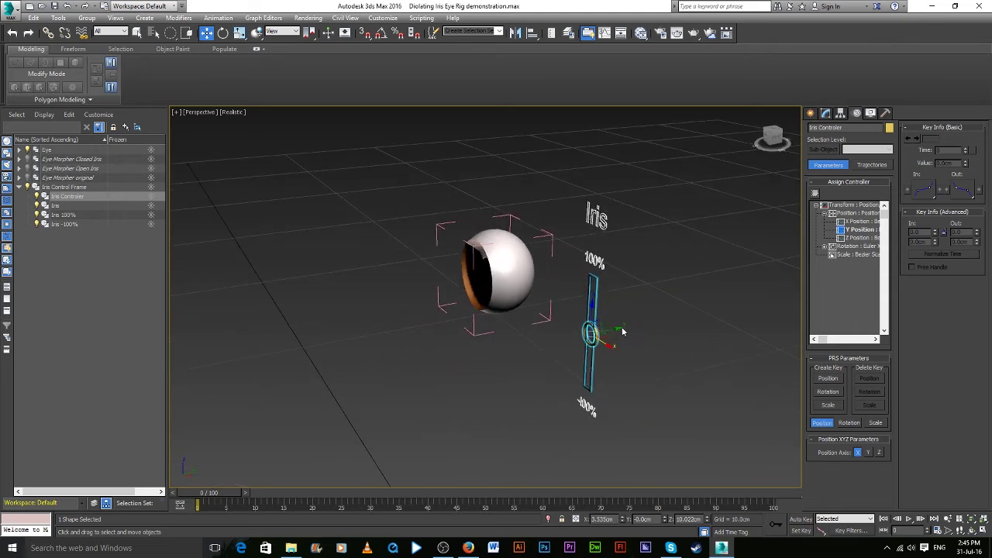
pyautogui.moveTo(584, 349)
pyautogui.mouseDown()
pyautogui.moveTo(572, 327)
pyautogui.moveTo(498, 348)
pyautogui.moveTo(597, 333)
pyautogui.moveTo(600, 224)
pyautogui.moveTo(588, 404)
pyautogui.moveTo(593, 333)
pyautogui.mouseUp()
pyautogui.keyDown('alt'); pyautogui.moveTo(594, 333); pyautogui.dragTo(706, 359, button='middle'); pyautogui.keyUp('alt')
pyautogui.scroll(1, 706, 356)
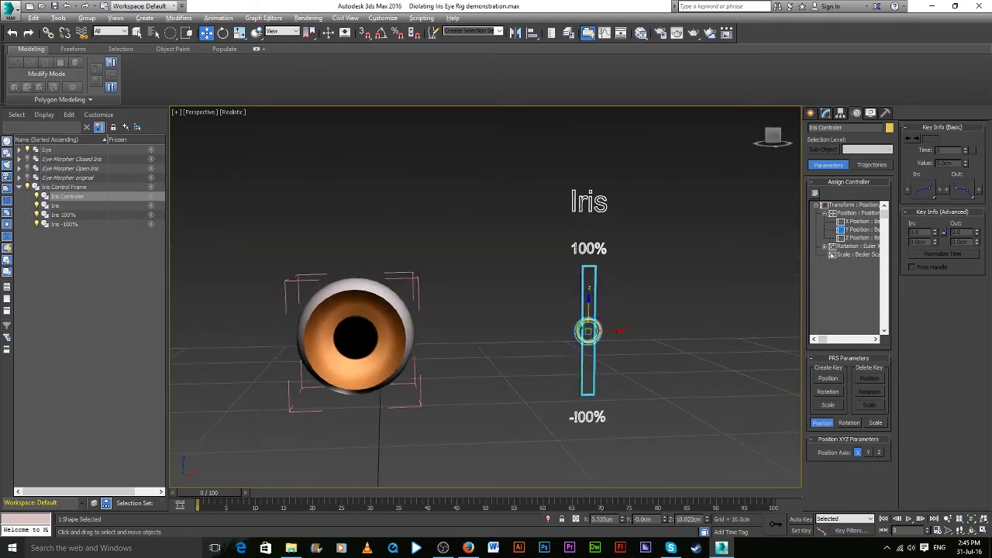
pyautogui.scroll(2, 701, 349)
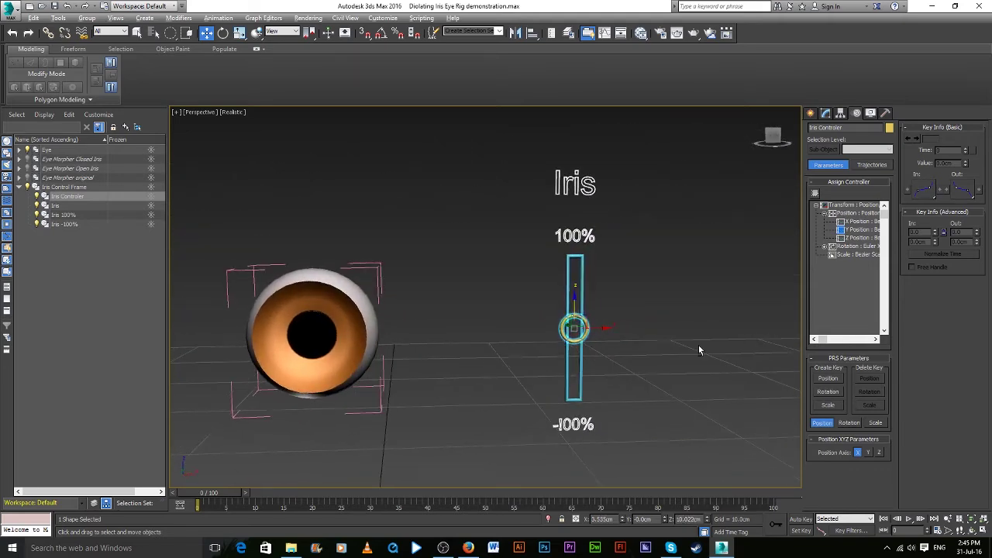
# Switch the reference coordinate system from View to Parent and test the handle's travel
pyautogui.click(285, 33)
pyautogui.click(281, 63)
pyautogui.moveTo(578, 304); pyautogui.dragTo(585, 270)
pyautogui.moveTo(581, 190); pyautogui.dragTo(586, 477)
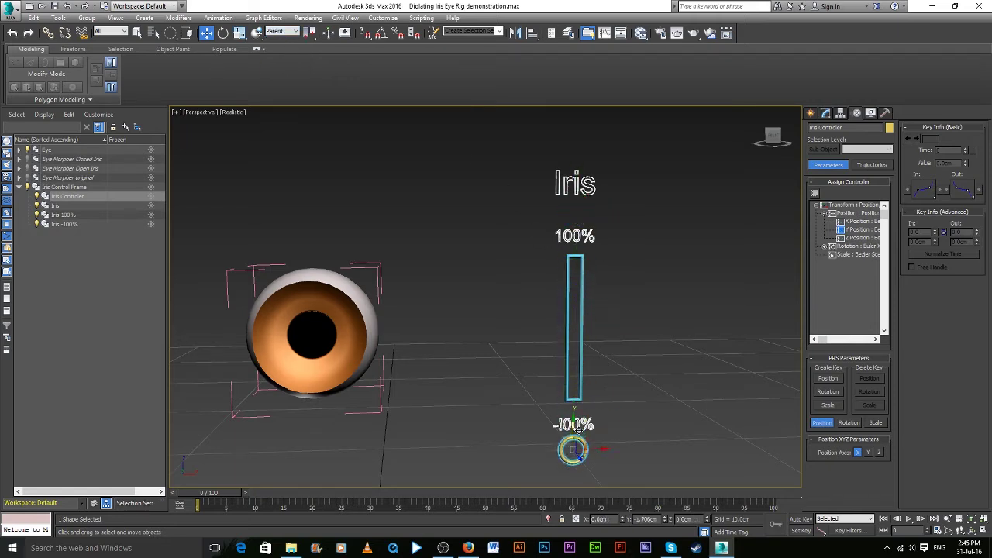
pyautogui.rightClick(596, 464)
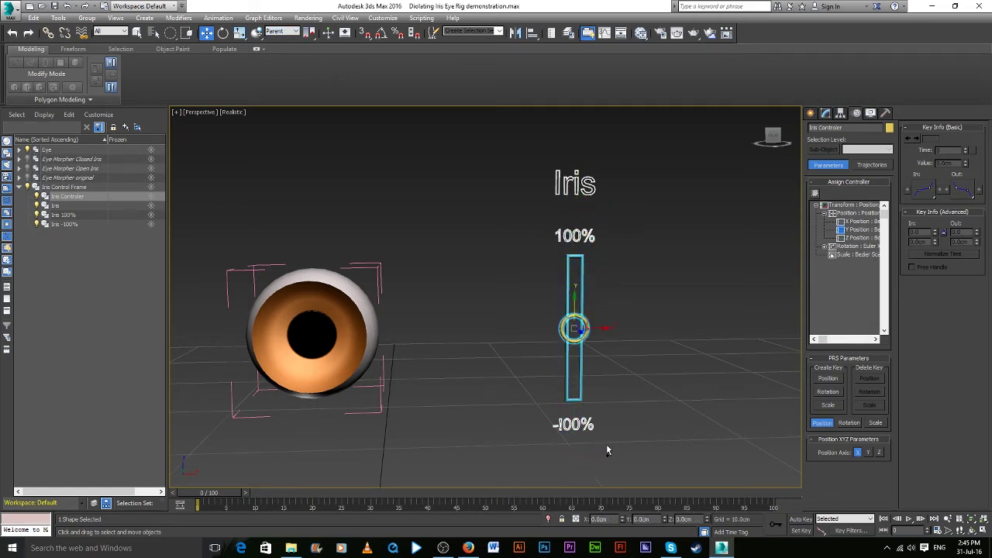
pyautogui.moveTo(649, 363)
pyautogui.keyDown('alt'); pyautogui.mouseDown(button='middle')
pyautogui.moveTo(601, 341)
pyautogui.moveTo(579, 365)
pyautogui.moveTo(581, 315)
pyautogui.moveTo(684, 312)
pyautogui.moveTo(589, 313)
pyautogui.mouseUp(button='middle'); pyautogui.keyUp('alt')
pyautogui.click(857, 230)
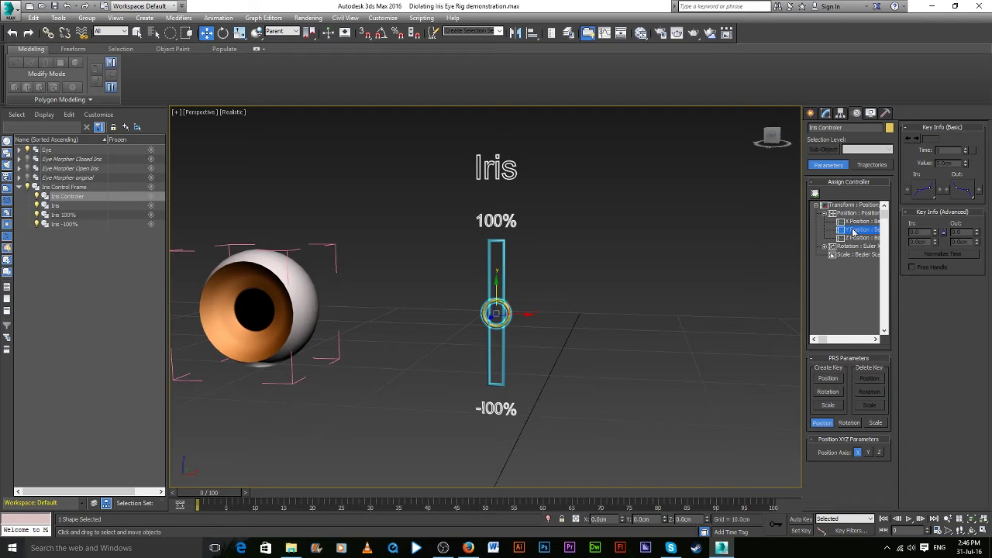
# Assign a Float Limit controller to the Iris Controller's Y Position track
pyautogui.rightClick(852, 231)
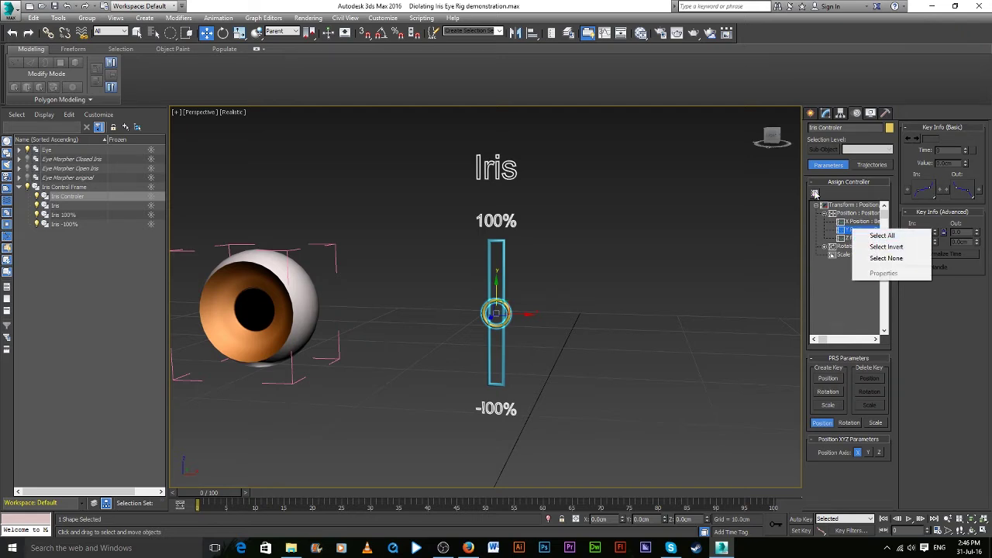
pyautogui.click(850, 235)
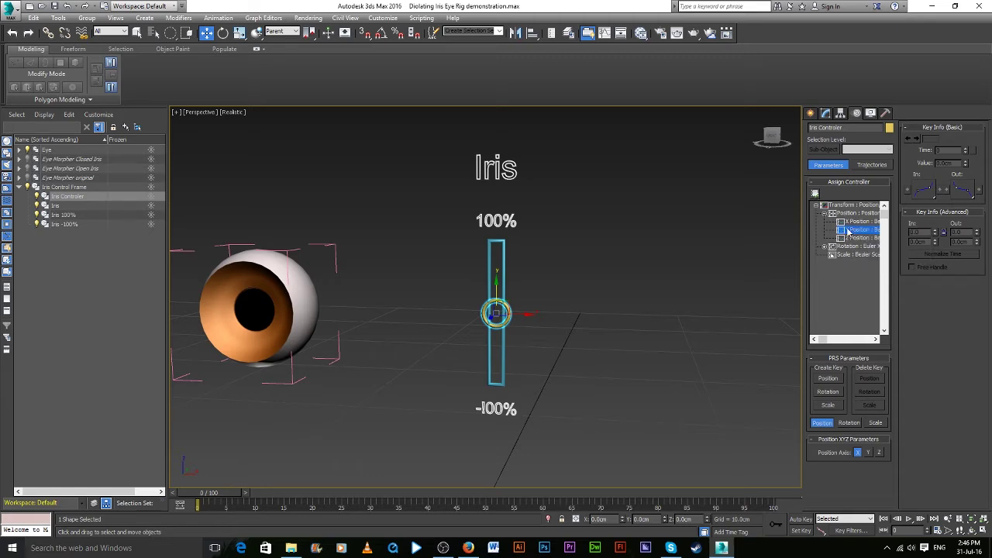
pyautogui.moveTo(664, 271)
pyautogui.keyDown('alt'); pyautogui.mouseDown(button='middle')
pyautogui.moveTo(593, 316)
pyautogui.moveTo(617, 301)
pyautogui.mouseUp(button='middle'); pyautogui.keyUp('alt')
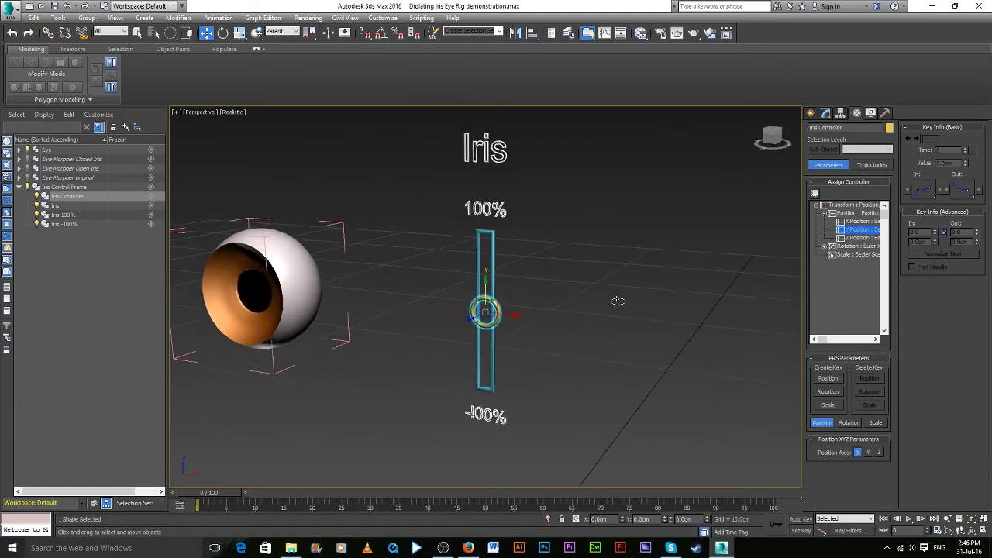
pyautogui.click(814, 192)
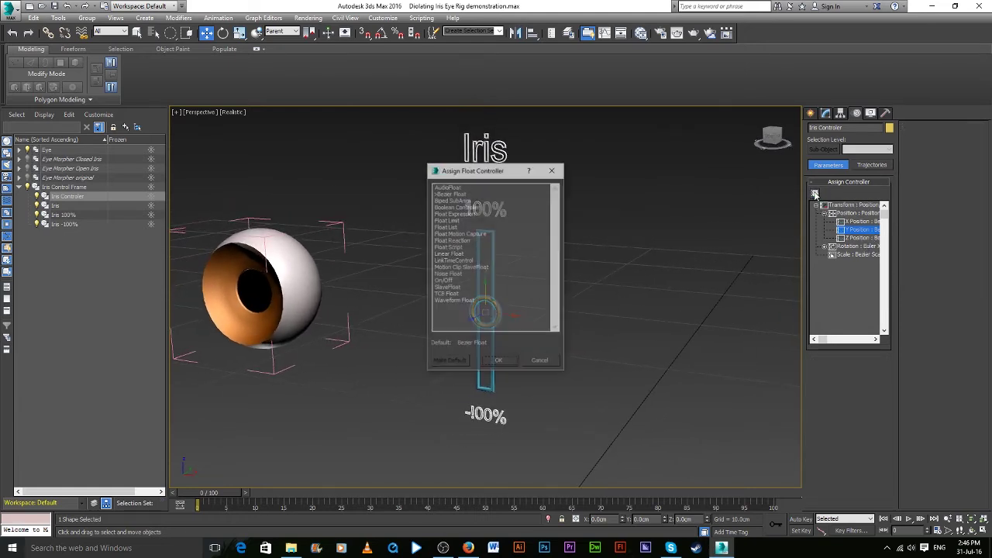
pyautogui.click(448, 221)
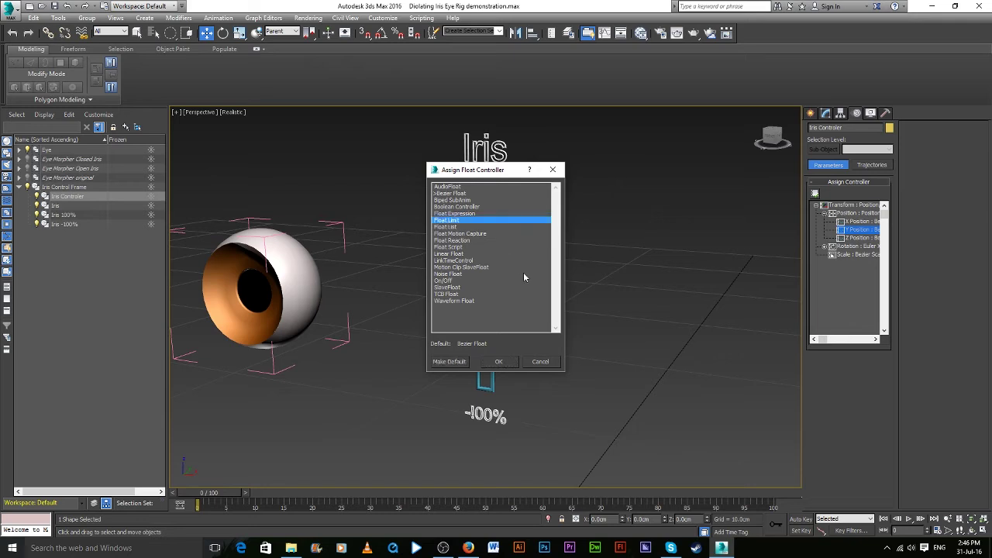
pyautogui.click(498, 362)
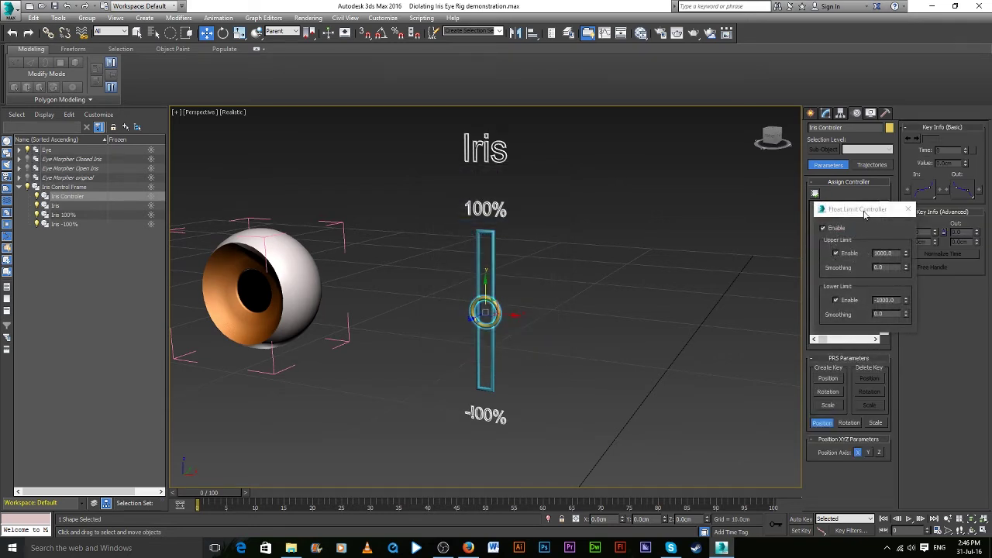
pyautogui.moveTo(864, 214); pyautogui.dragTo(626, 221)
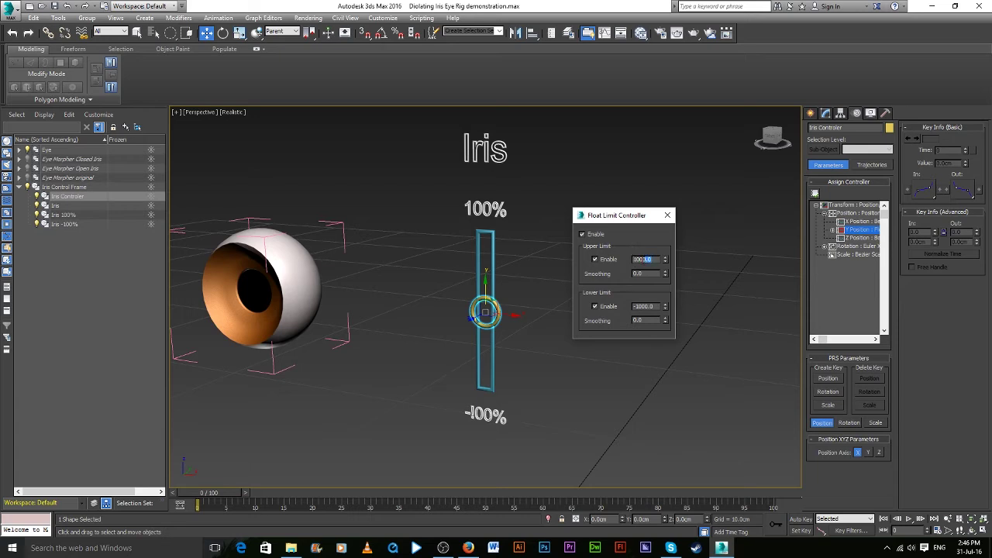
# Set the limits to 1.0 and -1.0 and confirm the control stops at ±100%
pyautogui.write('10')
pyautogui.write('10')
pyautogui.click(660, 307)
pyautogui.write('-1')
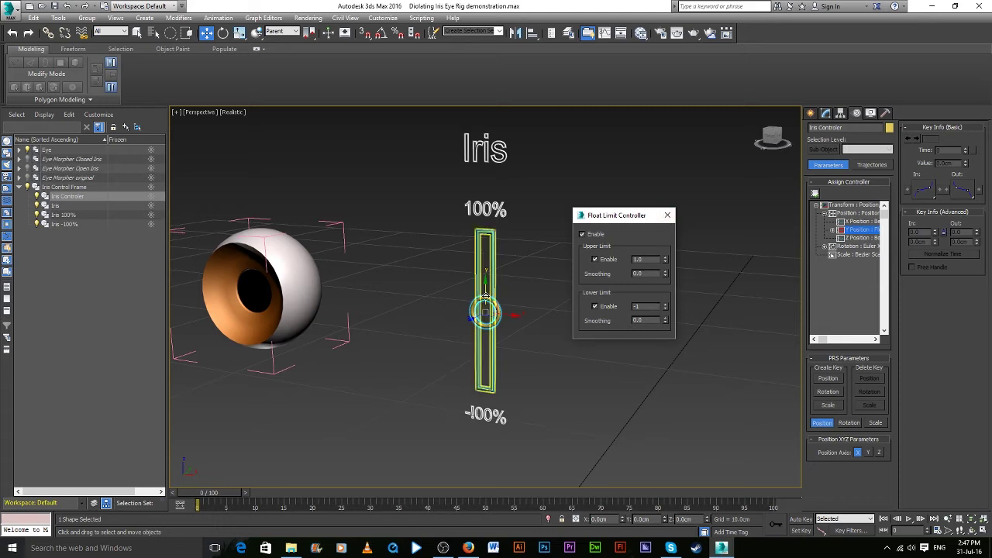
pyautogui.moveTo(485, 289)
pyautogui.mouseDown()
pyautogui.moveTo(490, 385)
pyautogui.moveTo(483, 218)
pyautogui.moveTo(492, 382)
pyautogui.mouseUp()
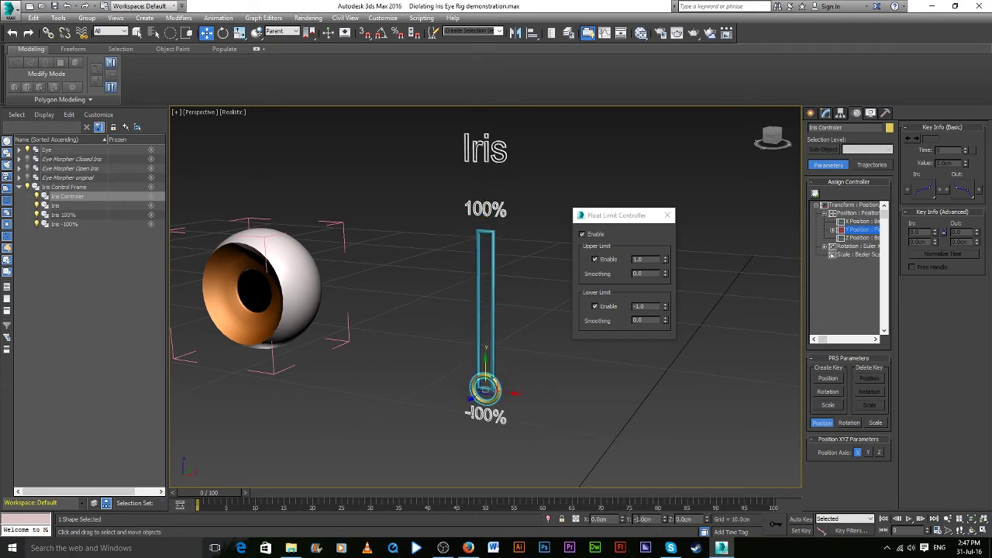
pyautogui.rightClick(664, 520)
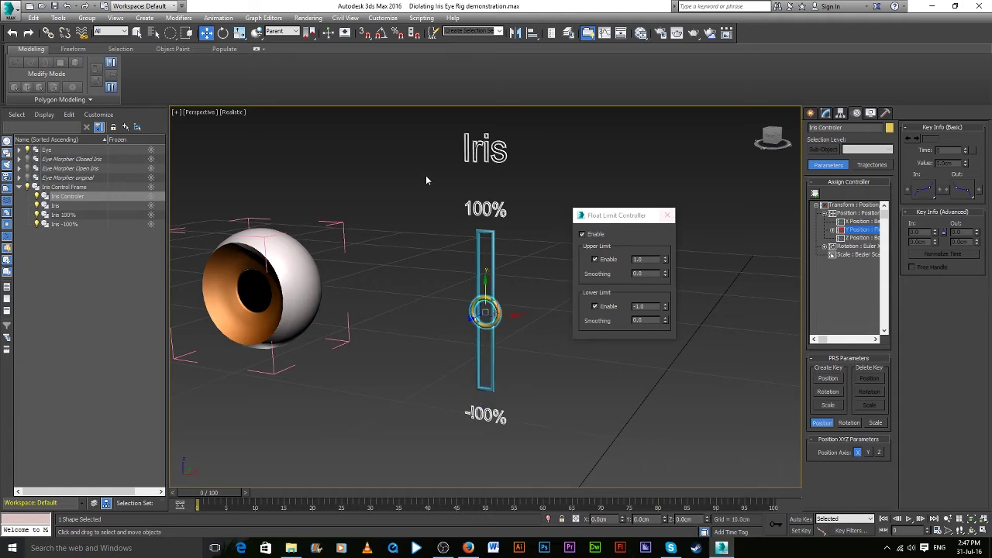
pyautogui.click(283, 31)
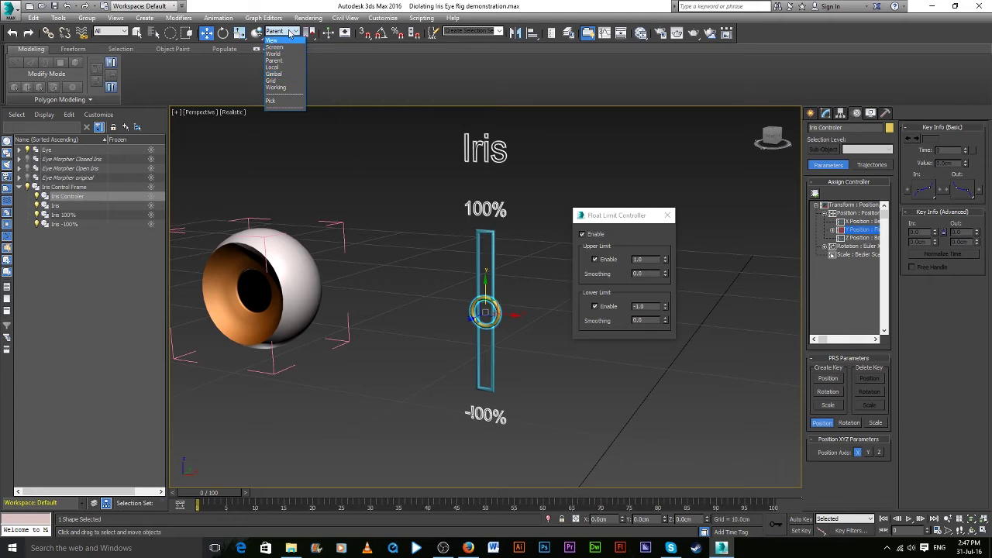
# Close the coordinate list and the Float Limit window, then select the X Position track
pyautogui.click(291, 33)
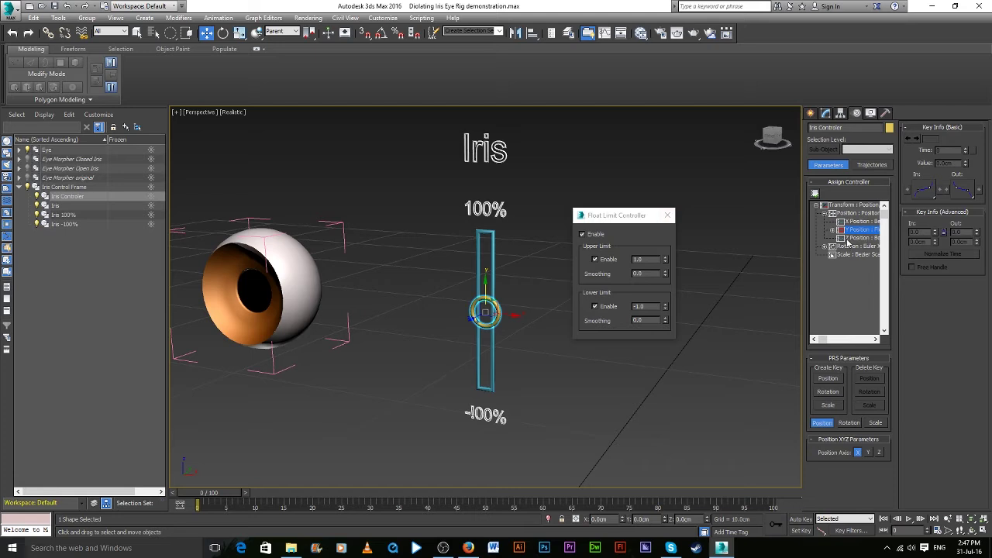
pyautogui.click(667, 215)
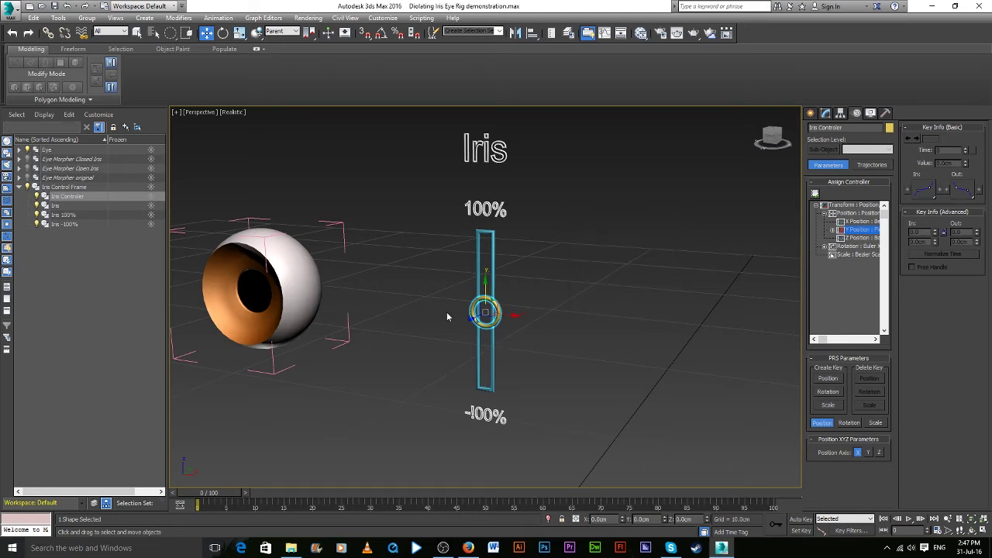
pyautogui.click(855, 223)
# Assign a Float Limit controller to the Iris Controller's X Position track
pyautogui.rightClick(856, 225)
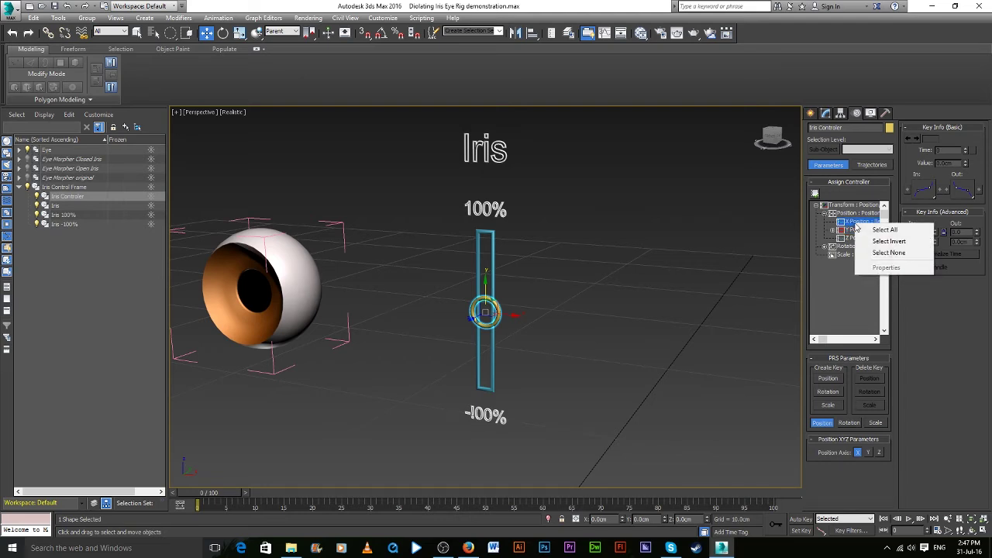
pyautogui.click(814, 192)
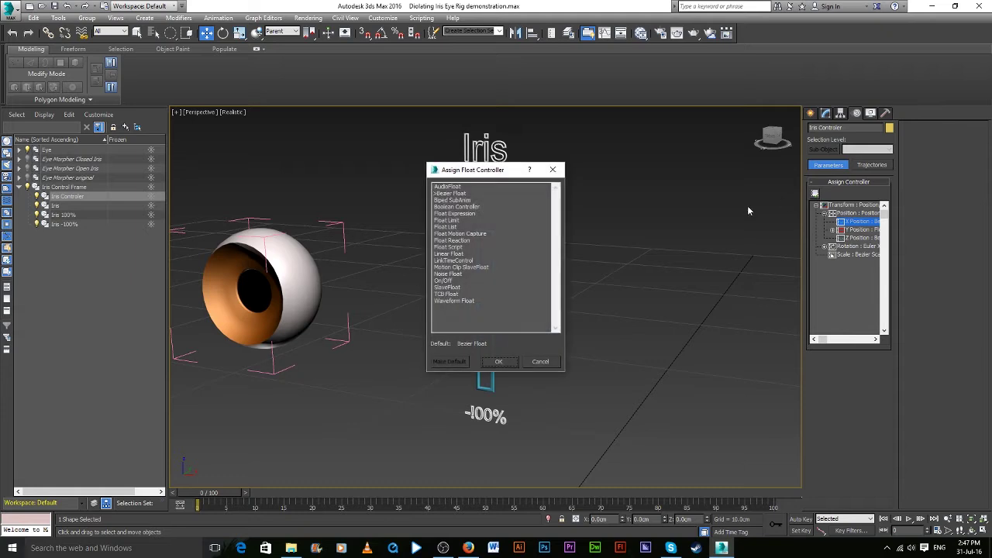
pyautogui.click(453, 222)
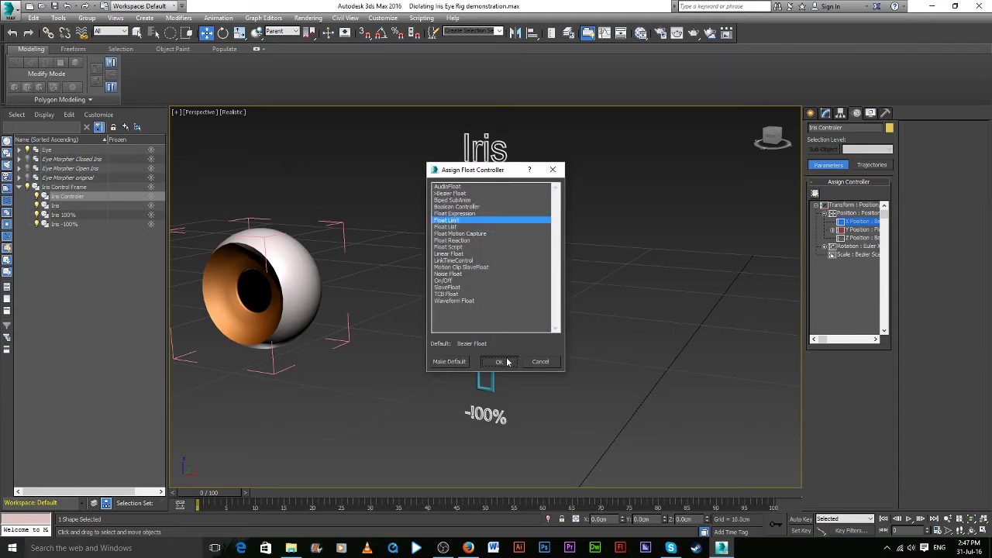
pyautogui.click(502, 361)
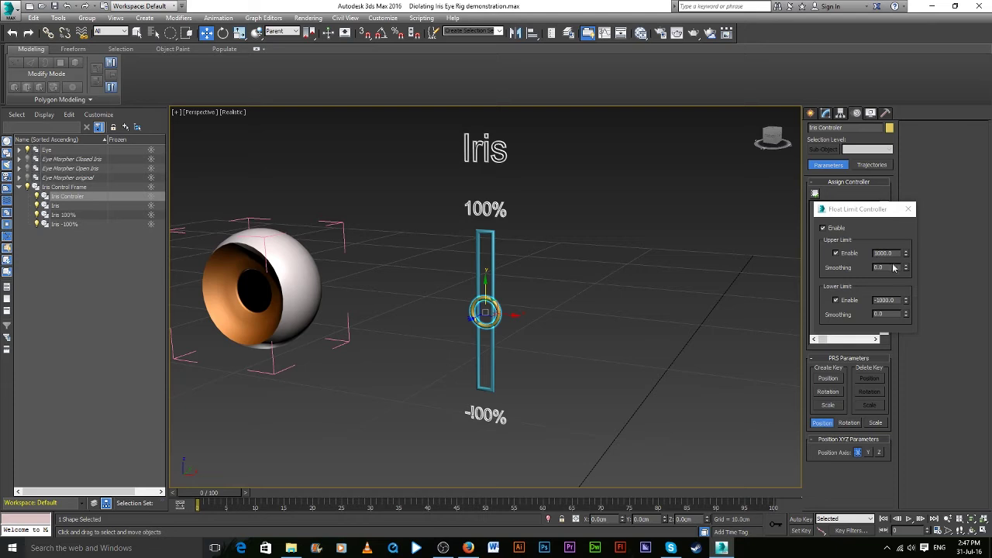
pyautogui.moveTo(858, 215); pyautogui.dragTo(686, 223)
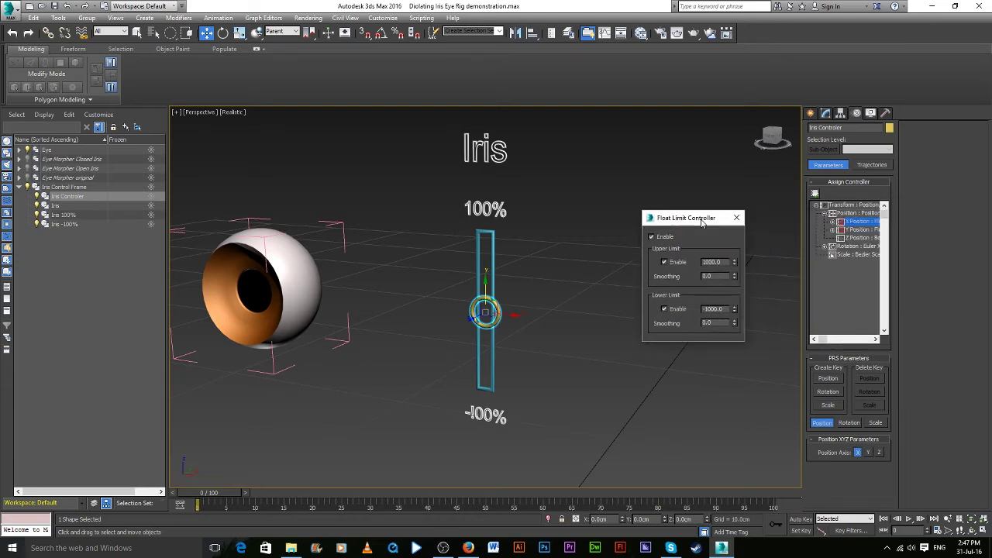
# Set both the upper and lower X limits to 0
pyautogui.moveTo(720, 262); pyautogui.dragTo(693, 265)
pyautogui.write('0')
pyautogui.moveTo(727, 309); pyautogui.dragTo(711, 308)
pyautogui.write('0')
pyautogui.press('Return')
# Test that the Iris control only slides vertically, then close the Float Limit window
pyautogui.moveTo(511, 317); pyautogui.dragTo(509, 316)
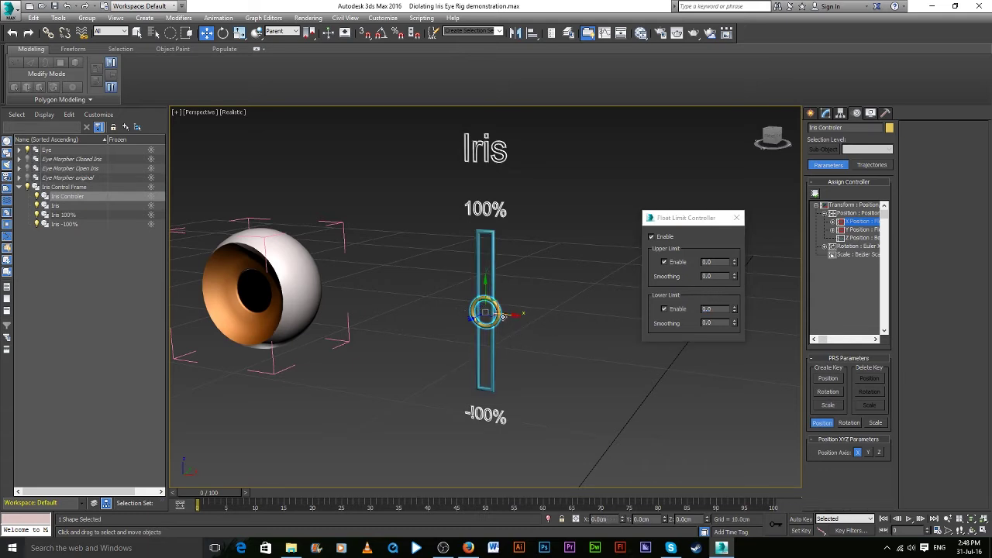
pyautogui.click(486, 273)
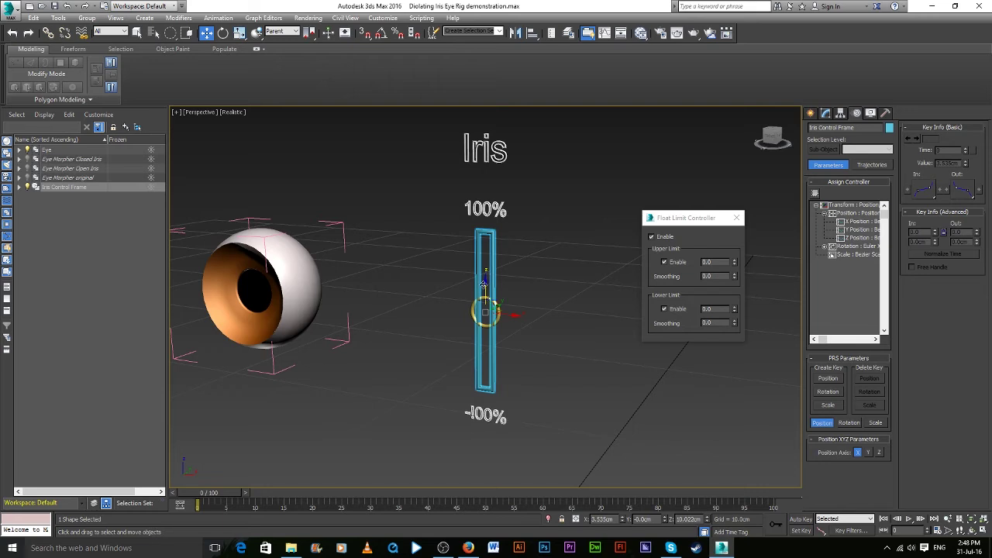
pyautogui.click(525, 294)
pyautogui.click(484, 297)
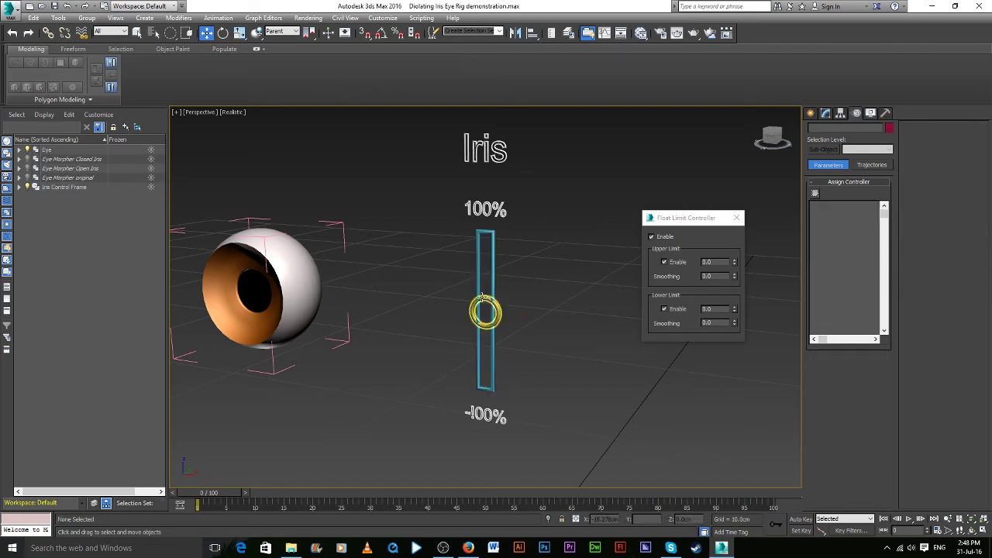
pyautogui.moveTo(485, 288)
pyautogui.mouseDown()
pyautogui.moveTo(483, 222)
pyautogui.moveTo(514, 235)
pyautogui.moveTo(591, 356)
pyautogui.mouseUp()
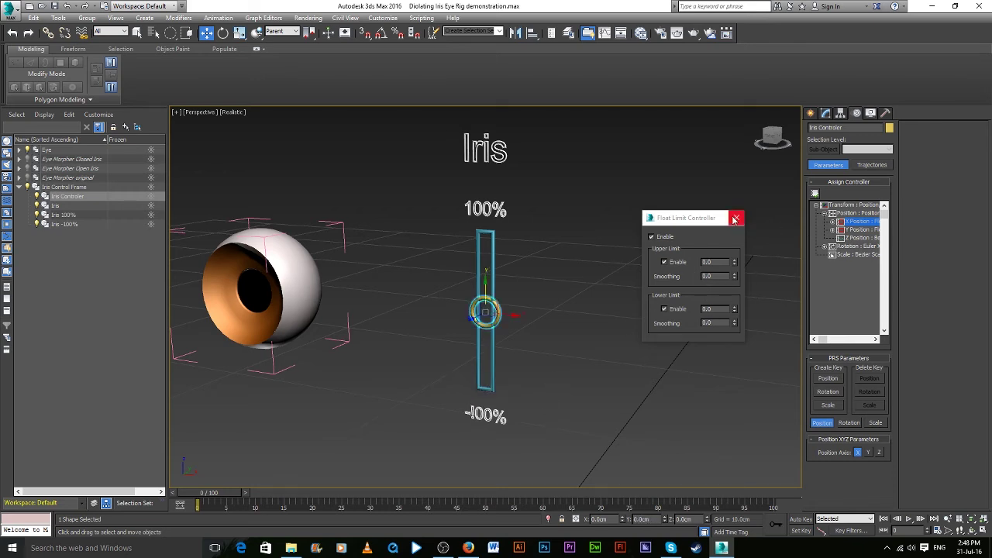
pyautogui.click(734, 219)
# Lock the Iris Controller's Move Z in Hierarchy > Link Info and test it
pyautogui.keyDown('alt'); pyautogui.moveTo(537, 298); pyautogui.dragTo(519, 316, button='middle'); pyautogui.keyUp('alt')
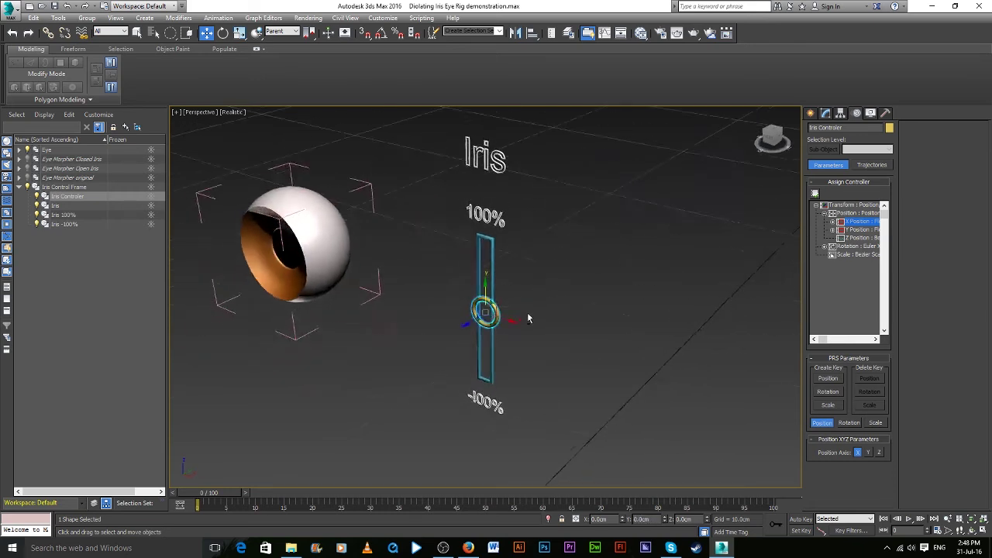
pyautogui.click(826, 114)
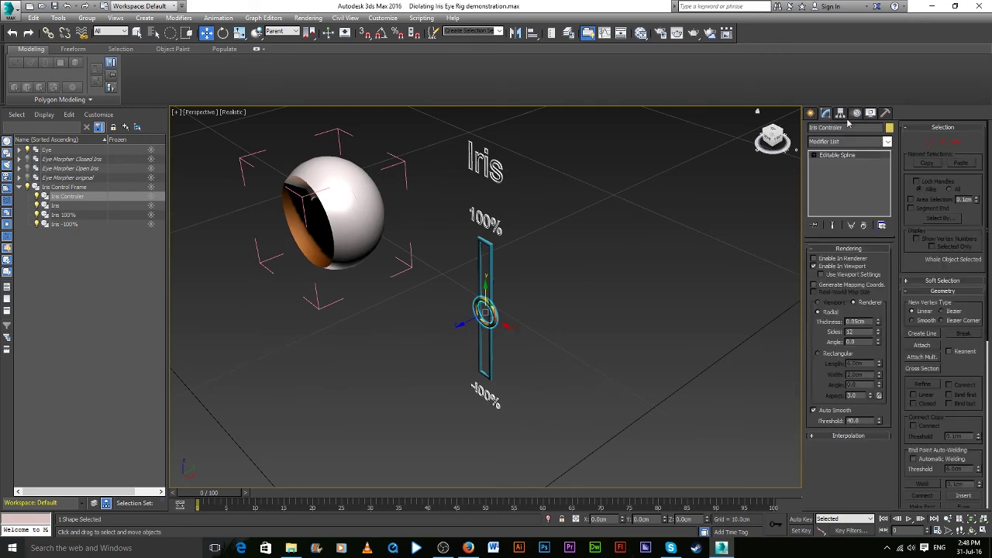
pyautogui.click(840, 114)
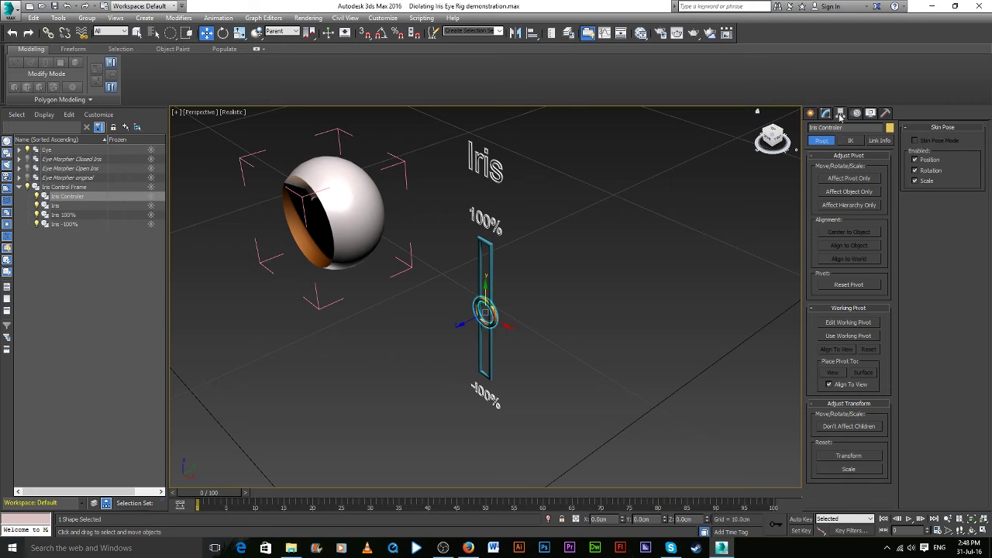
pyautogui.click(880, 144)
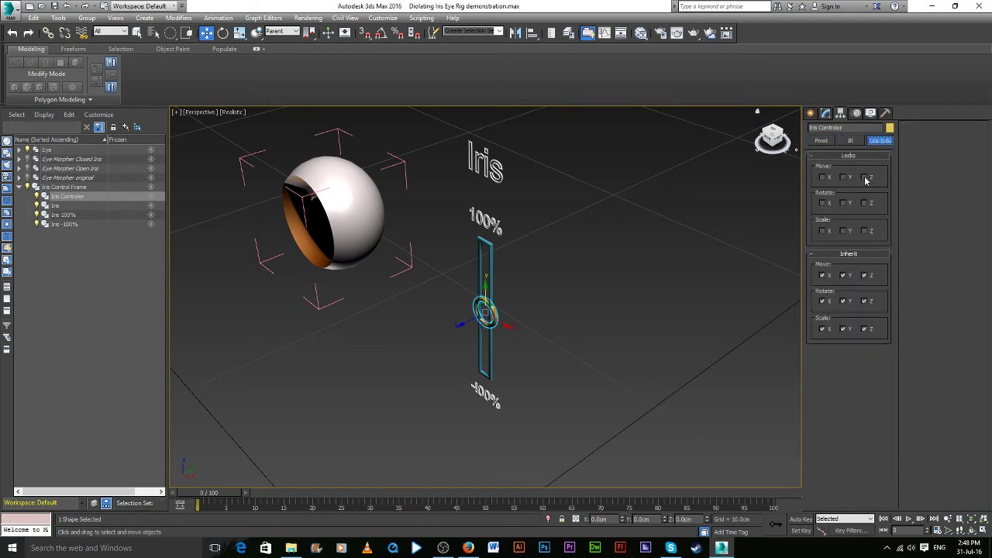
pyautogui.click(865, 177)
pyautogui.moveTo(485, 312); pyautogui.dragTo(354, 353)
pyautogui.hotkey('ctrl', 'z')
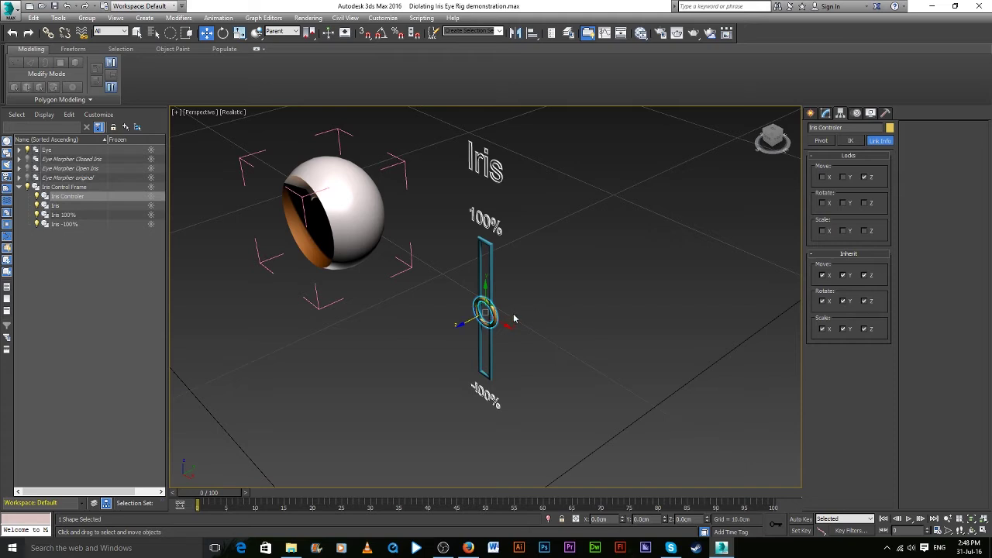
# Set the reference coordinate system to View and check the controller stays on the slider
pyautogui.click(284, 32)
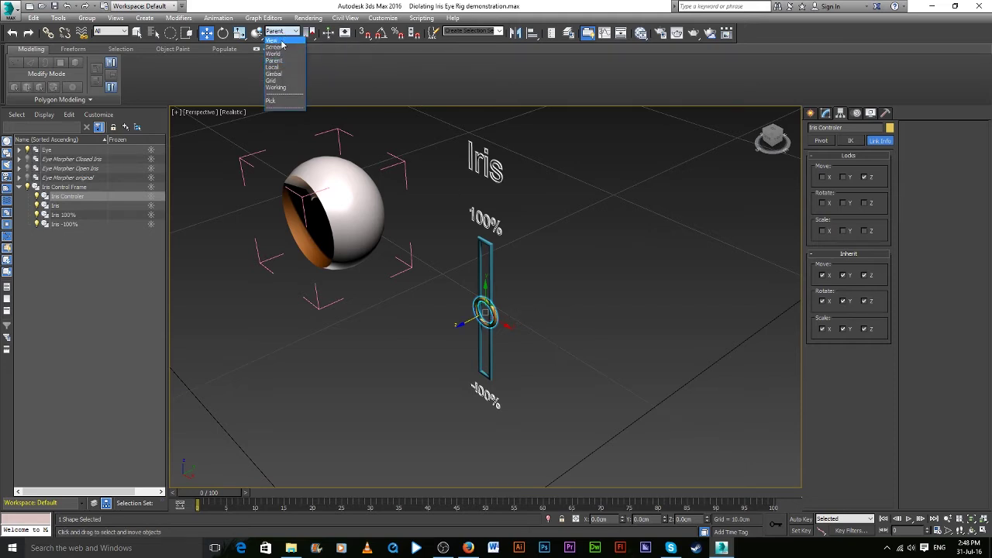
pyautogui.click(273, 41)
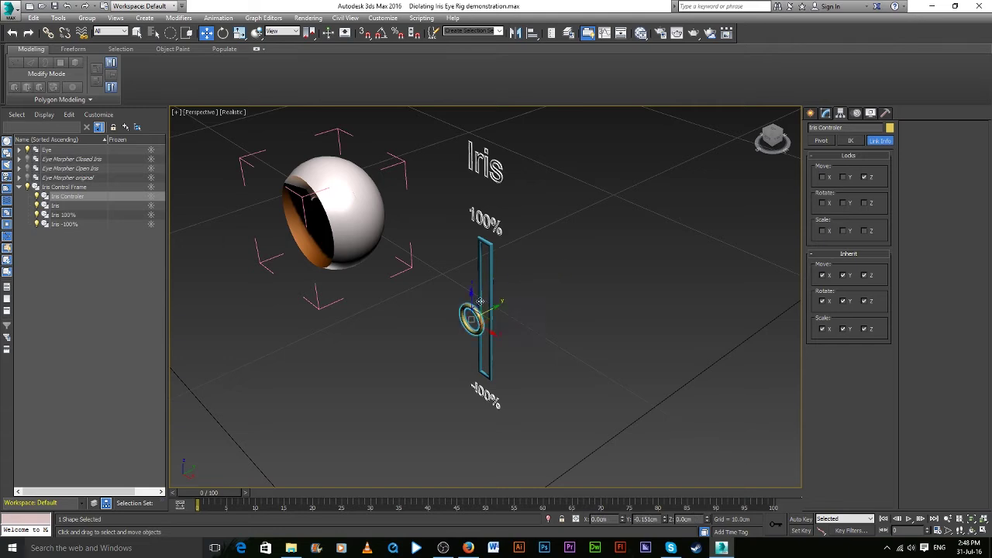
pyautogui.moveTo(513, 310); pyautogui.dragTo(470, 336)
pyautogui.rightClick(470, 337)
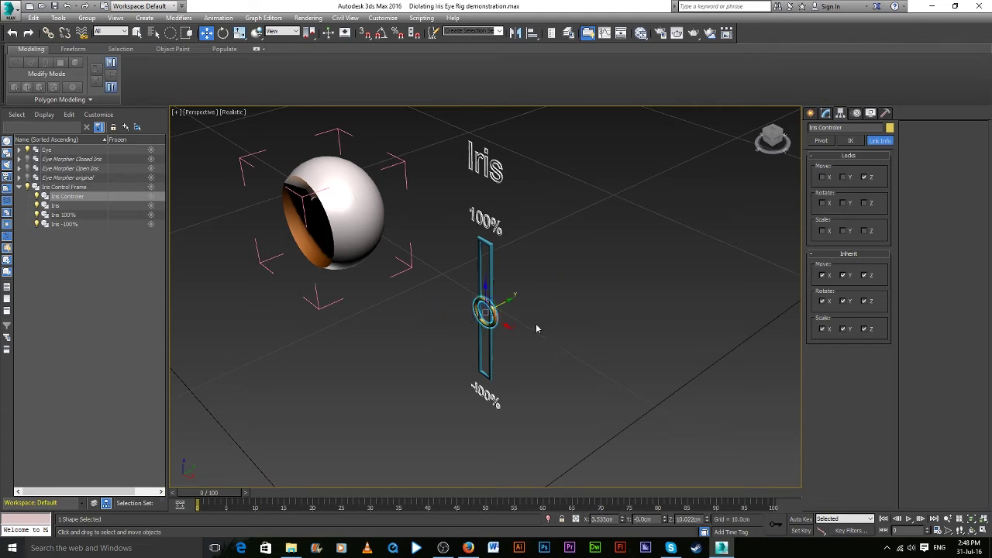
# Assign a Float Limit controller to the Iris Controler's Z Position in the Motion panel
pyautogui.click(870, 113)
pyautogui.click(855, 114)
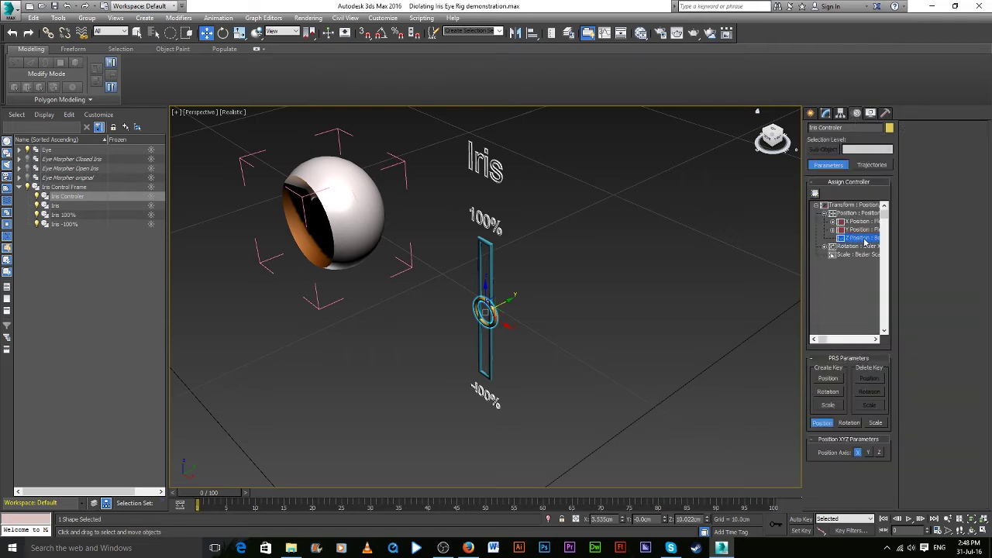
pyautogui.click(814, 193)
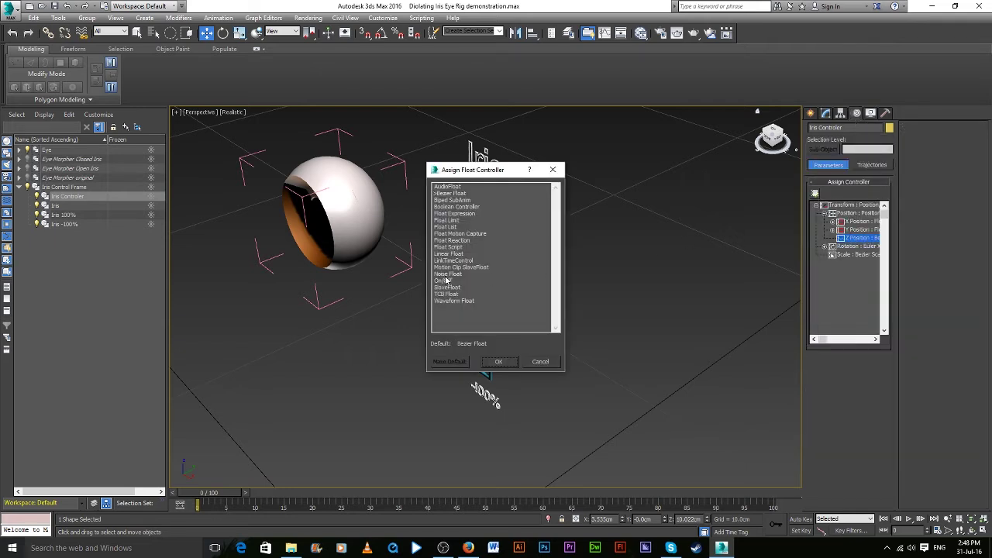
pyautogui.click(456, 221)
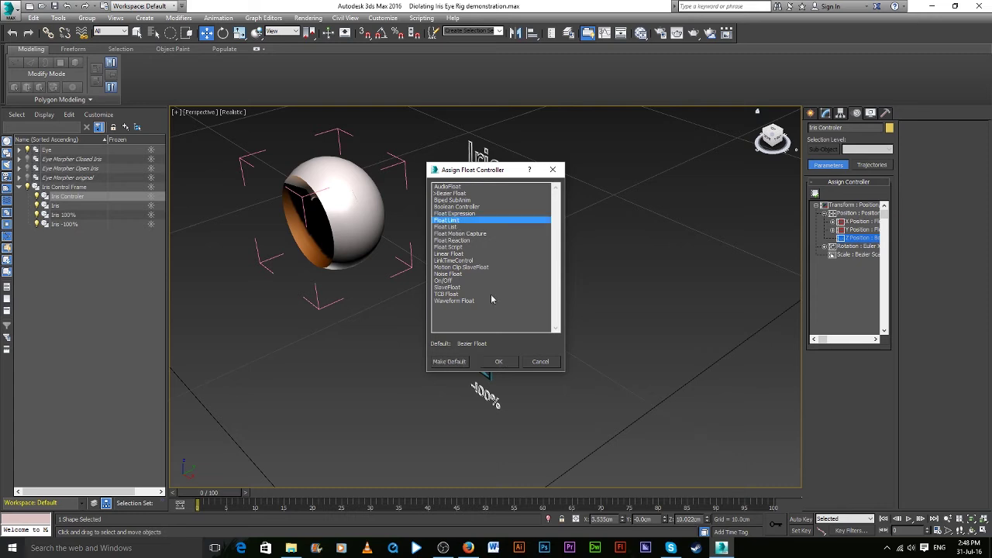
pyautogui.click(503, 361)
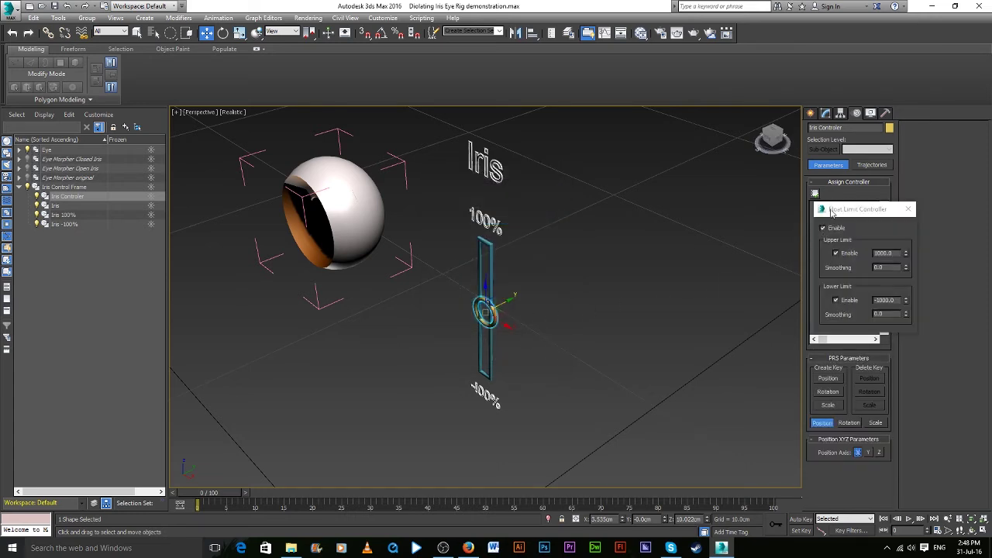
pyautogui.moveTo(845, 207); pyautogui.dragTo(678, 235)
# Set both the upper and lower Z limits to 0.0
pyautogui.doubleClick(719, 281)
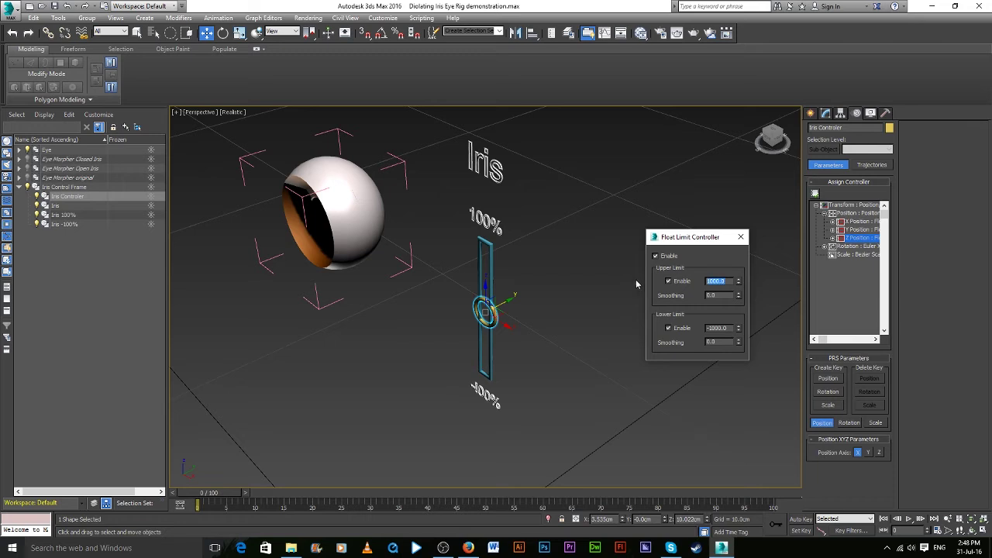
pyautogui.write('0')
pyautogui.doubleClick(719, 327)
pyautogui.write('0')
pyautogui.click(485, 288)
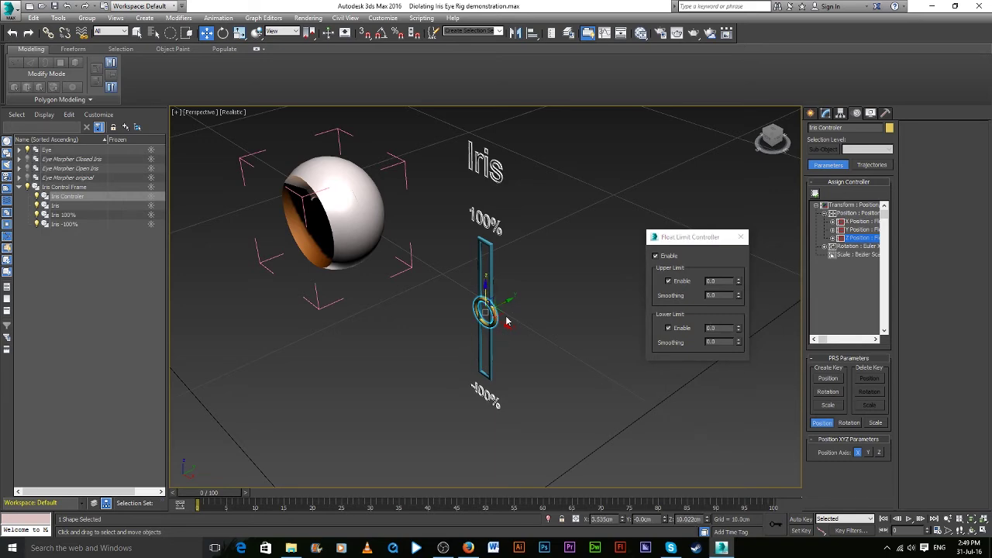
# Set reference coordinates to Parent, test the slider, and close the Float Limit settings
pyautogui.keyDown('alt'); pyautogui.moveTo(544, 297); pyautogui.dragTo(570, 271, button='middle'); pyautogui.keyUp('alt')
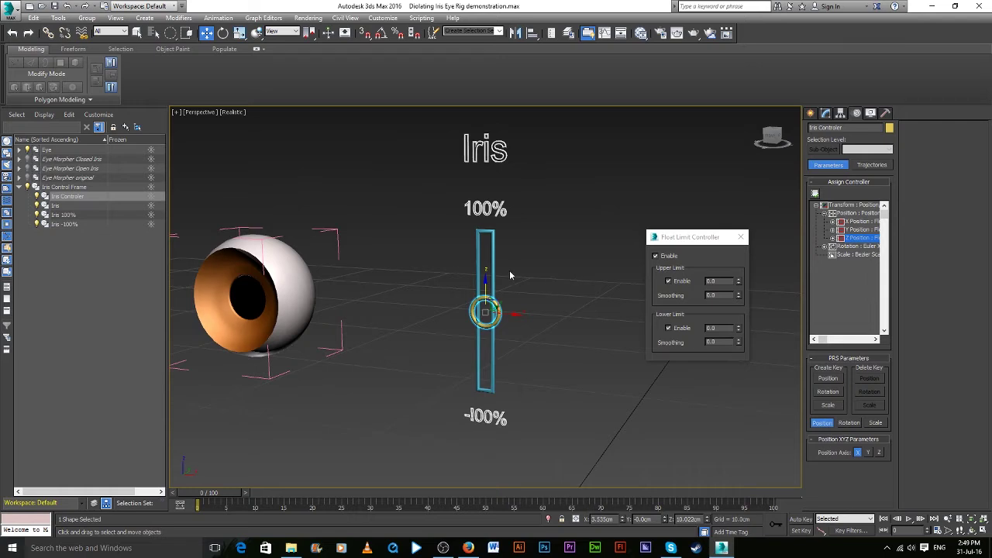
pyautogui.click(282, 32)
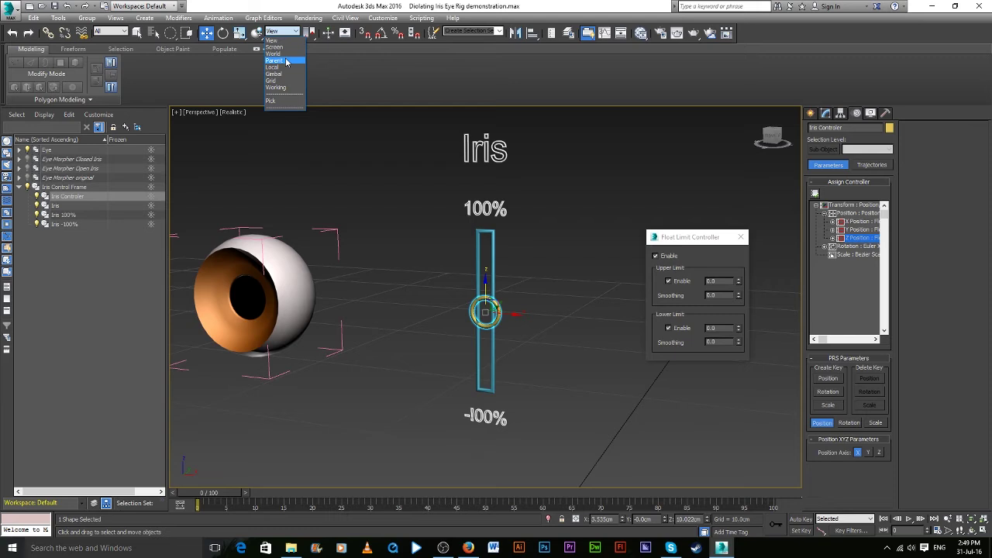
pyautogui.click(286, 61)
pyautogui.keyDown('alt'); pyautogui.moveTo(473, 330); pyautogui.dragTo(420, 340, button='middle'); pyautogui.keyUp('alt')
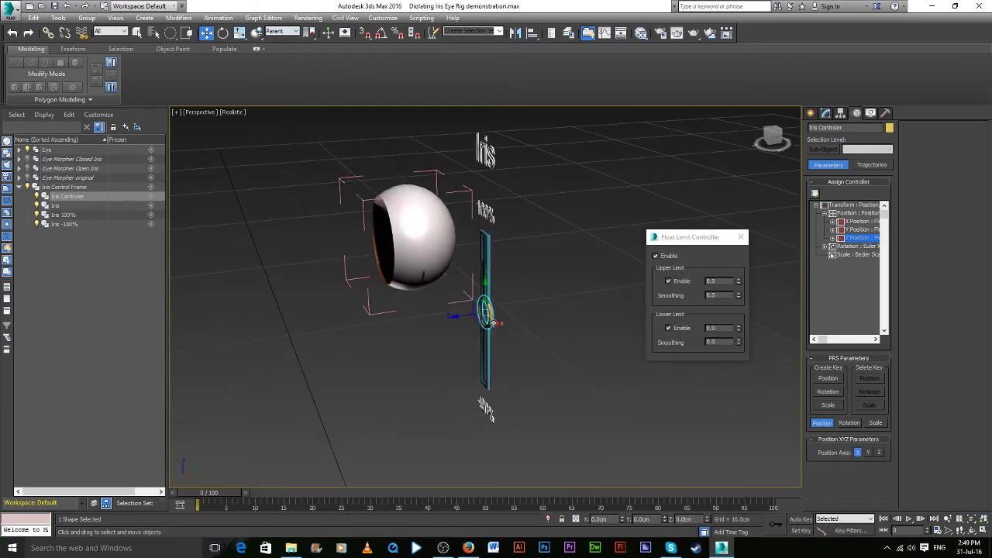
pyautogui.moveTo(486, 312)
pyautogui.mouseDown()
pyautogui.moveTo(484, 255)
pyautogui.moveTo(494, 253)
pyautogui.mouseUp()
pyautogui.click(741, 236)
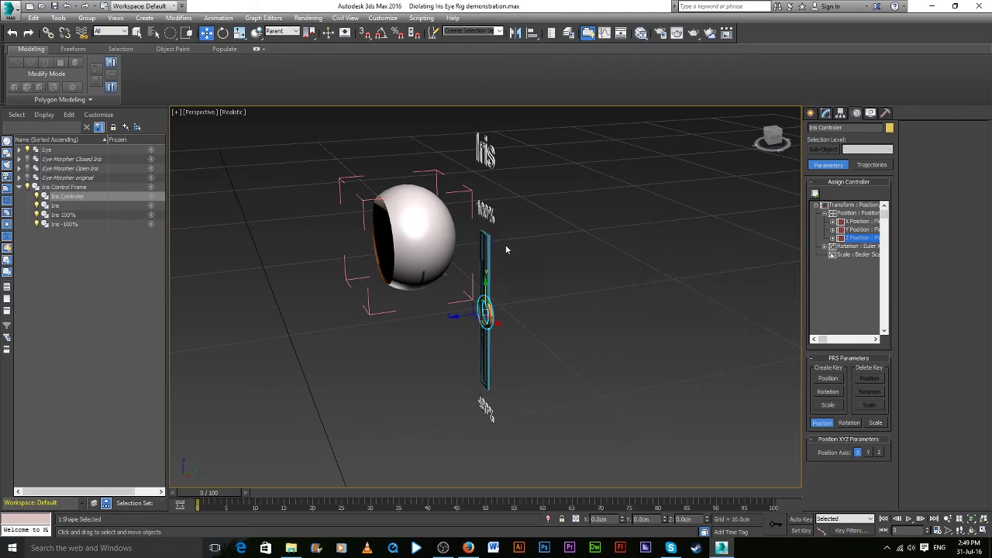
# Test moving the Iris Controler and return it to the slider centre
pyautogui.moveTo(484, 285); pyautogui.dragTo(502, 236)
pyautogui.keyDown('alt'); pyautogui.moveTo(501, 236); pyautogui.dragTo(560, 235, button='middle'); pyautogui.keyUp('alt')
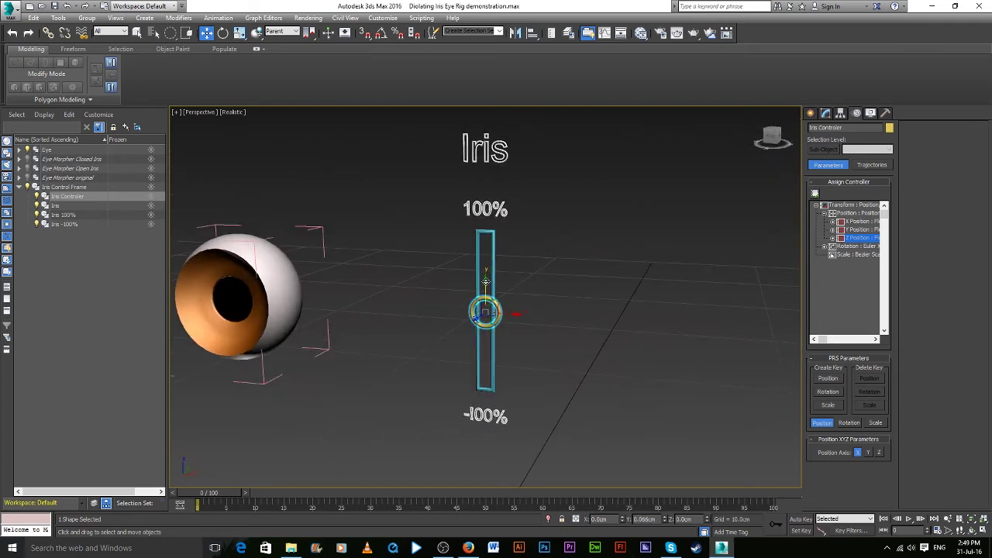
pyautogui.moveTo(485, 281); pyautogui.dragTo(677, 252)
# Replace the Z Position's Float Limit with a Bezier Float controller
pyautogui.rightClick(858, 241)
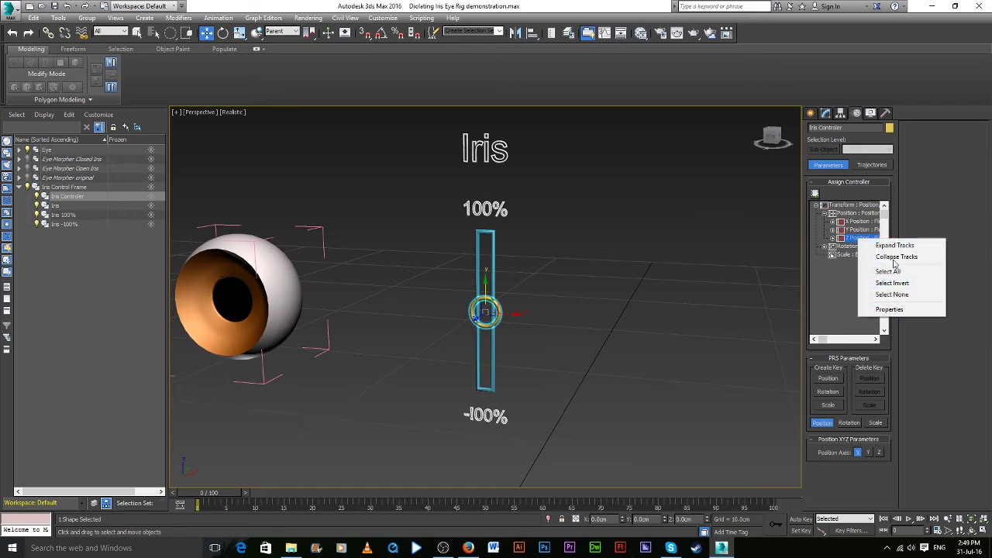
pyautogui.click(815, 194)
pyautogui.click(455, 194)
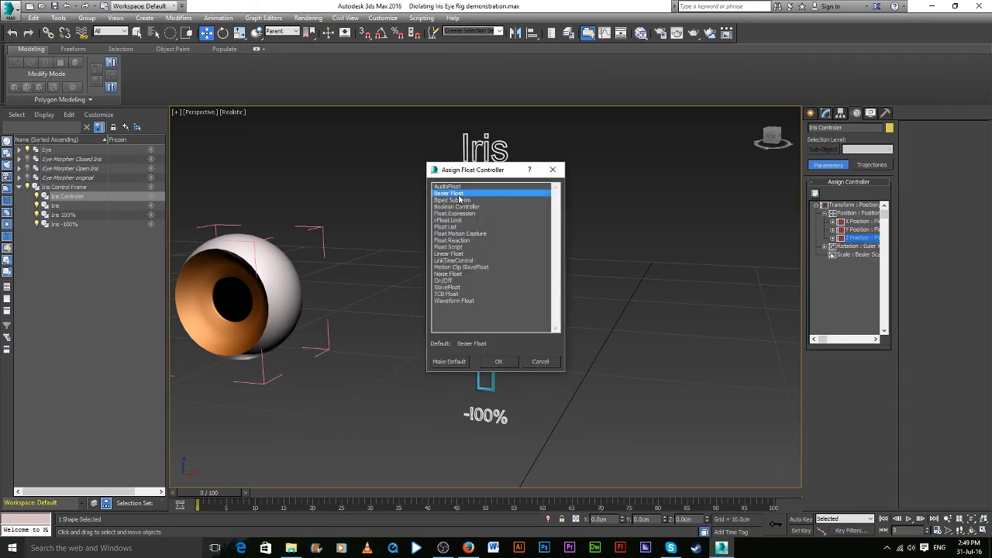
pyautogui.click(500, 361)
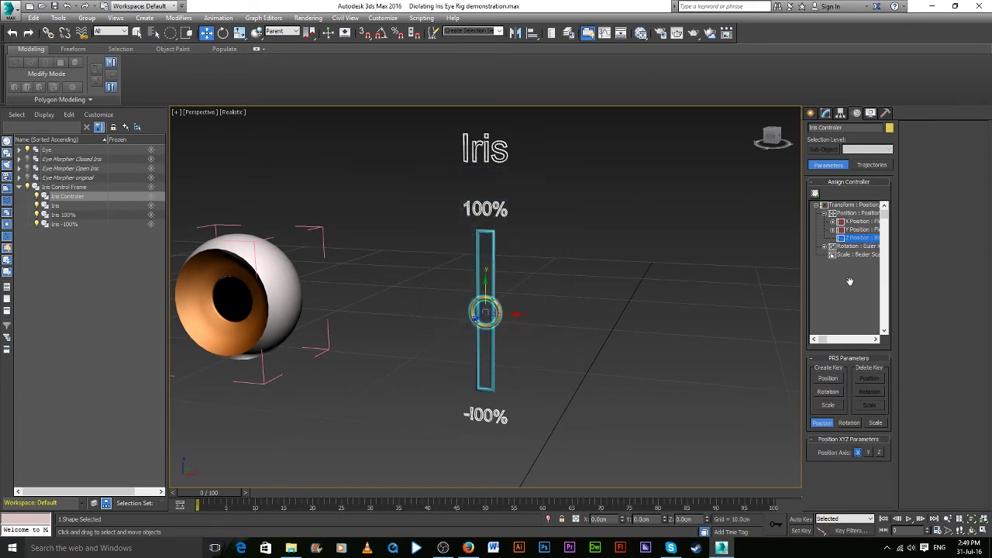
pyautogui.click(633, 300)
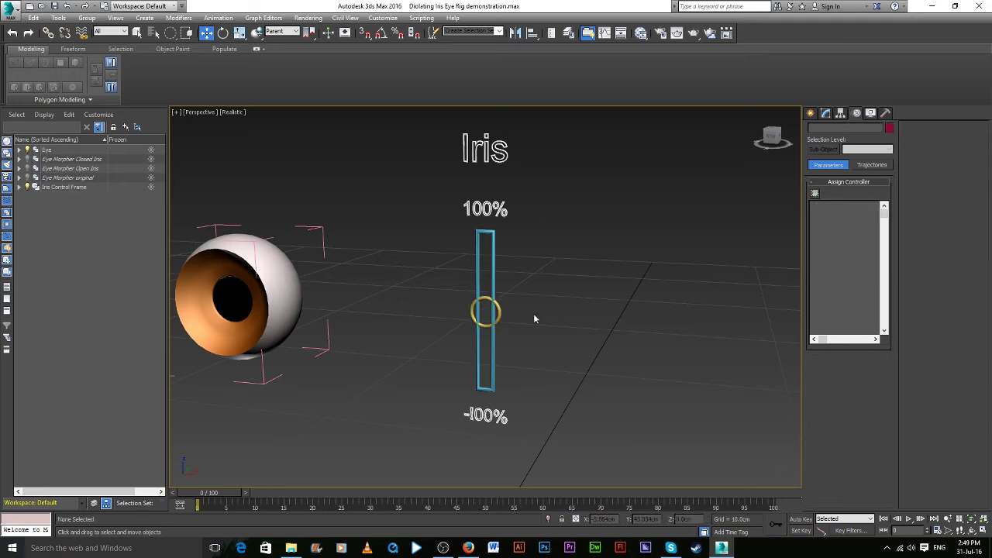
pyautogui.click(465, 304)
pyautogui.keyDown('alt'); pyautogui.moveTo(463, 302); pyautogui.dragTo(473, 311, button='middle'); pyautogui.keyUp('alt')
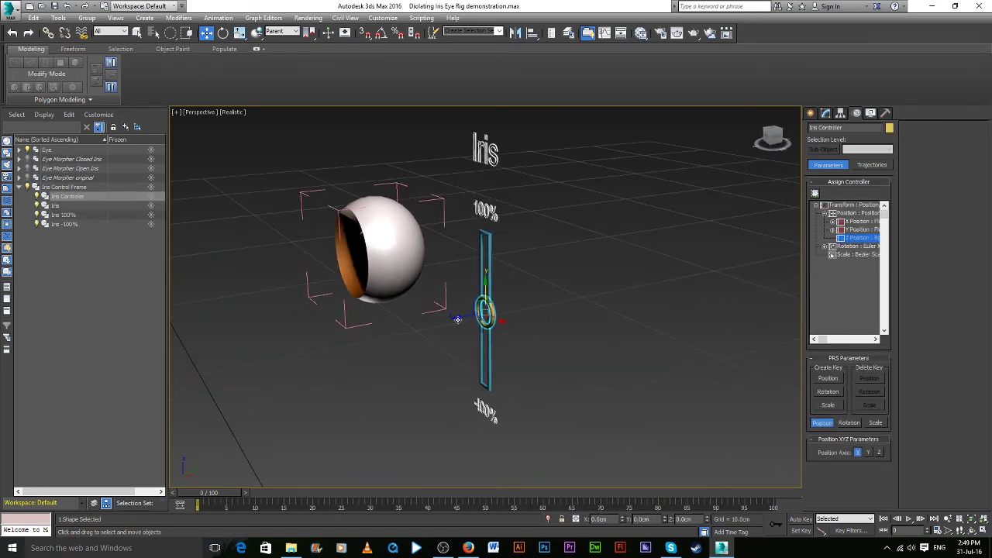
# Lock the Iris Controler's Z and Y rotation in Link Info, then test dragging it
pyautogui.moveTo(474, 311); pyautogui.dragTo(561, 299)
pyautogui.click(841, 114)
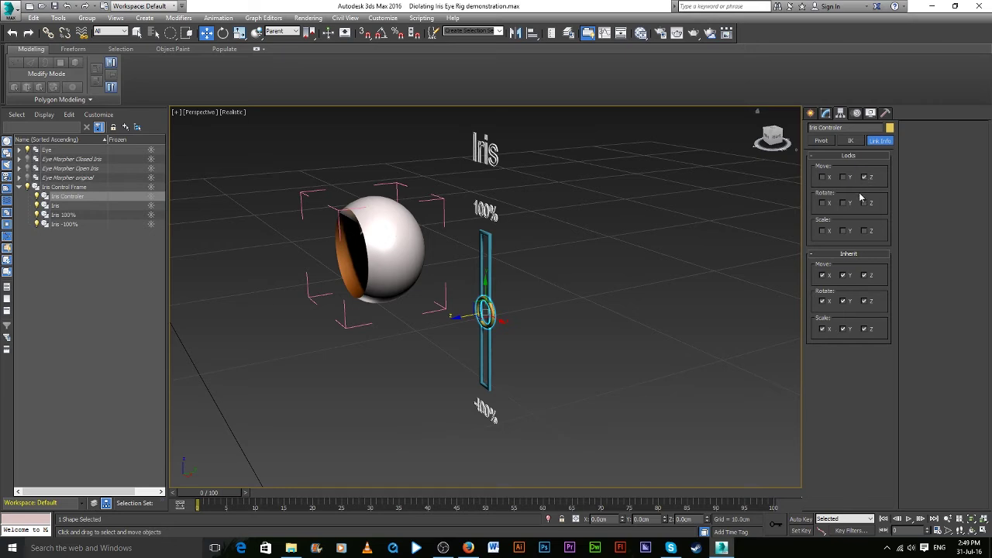
pyautogui.click(865, 203)
pyautogui.click(844, 203)
pyautogui.moveTo(468, 316)
pyautogui.mouseDown()
pyautogui.moveTo(564, 287)
pyautogui.moveTo(394, 331)
pyautogui.moveTo(507, 302)
pyautogui.moveTo(484, 314)
pyautogui.mouseUp()
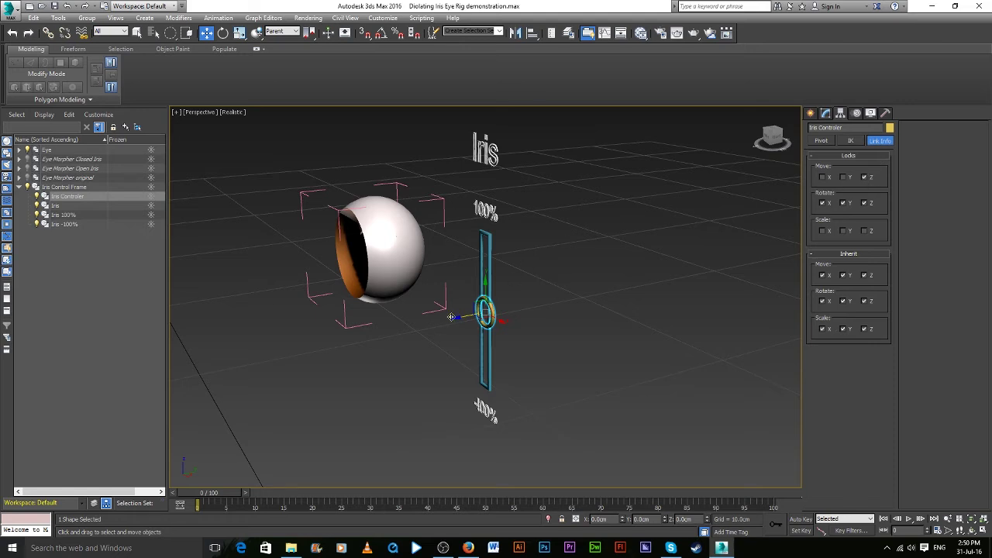
pyautogui.moveTo(457, 317)
pyautogui.mouseDown()
pyautogui.moveTo(443, 318)
pyautogui.moveTo(485, 313)
pyautogui.mouseUp()
pyautogui.moveTo(485, 314)
pyautogui.keyDown('alt'); pyautogui.mouseDown(button='middle')
pyautogui.moveTo(619, 316)
pyautogui.moveTo(607, 316)
pyautogui.mouseUp(button='middle'); pyautogui.keyUp('alt')
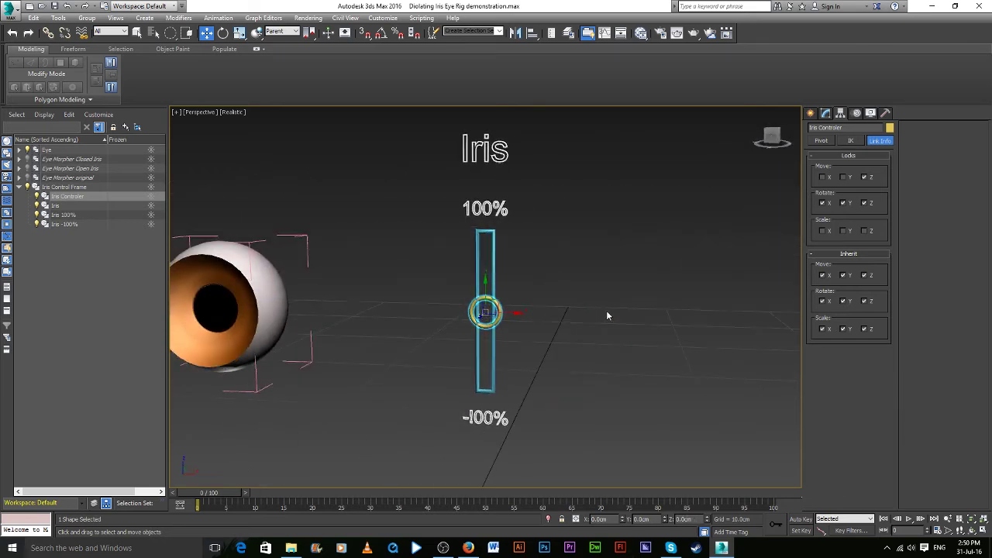
pyautogui.scroll(2, 515, 326)
pyautogui.scroll(3, 515, 326)
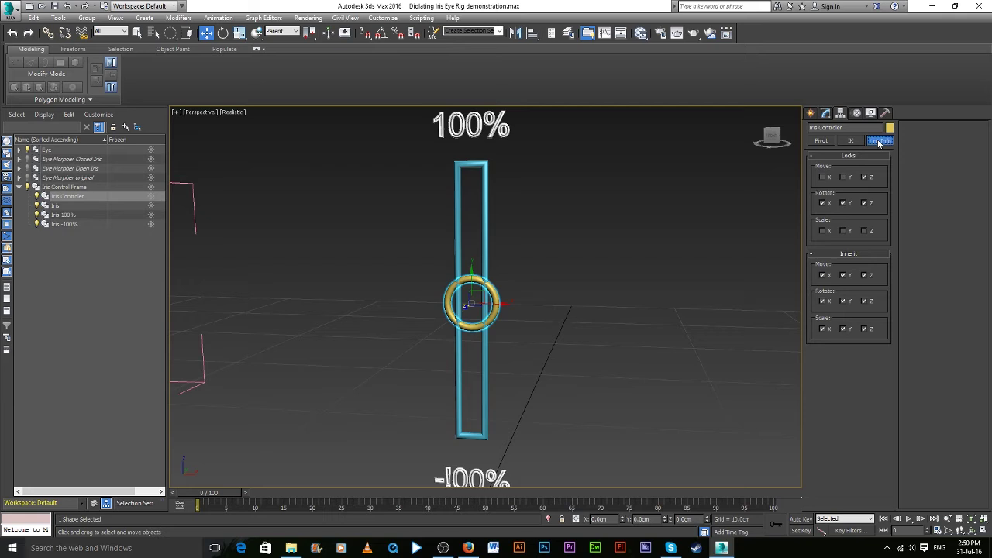
pyautogui.click(810, 114)
pyautogui.scroll(-4, 503, 320)
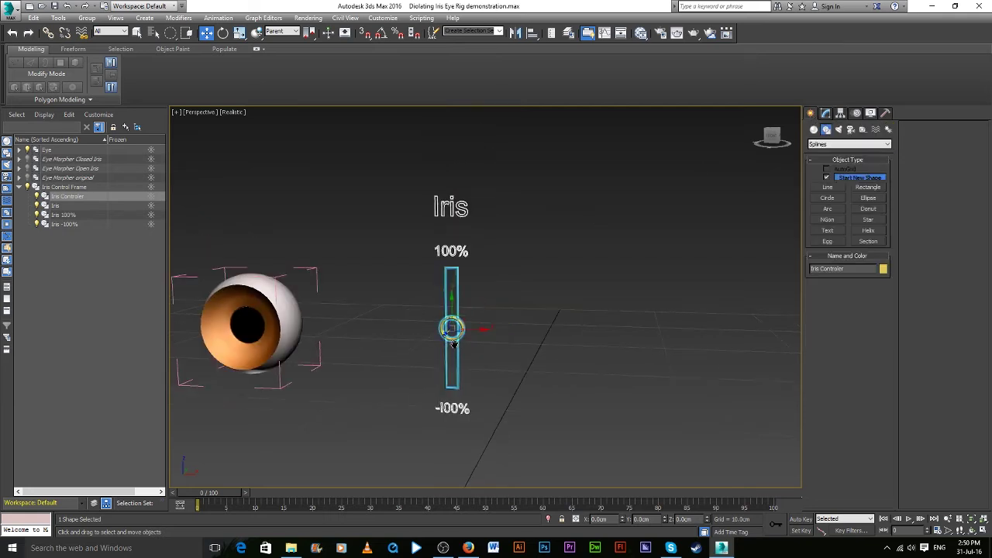
pyautogui.moveTo(489, 329)
pyautogui.mouseDown(button='middle')
pyautogui.moveTo(526, 314)
pyautogui.moveTo(516, 324)
pyautogui.moveTo(527, 306)
pyautogui.moveTo(549, 318)
pyautogui.moveTo(570, 310)
pyautogui.mouseUp(button='middle')
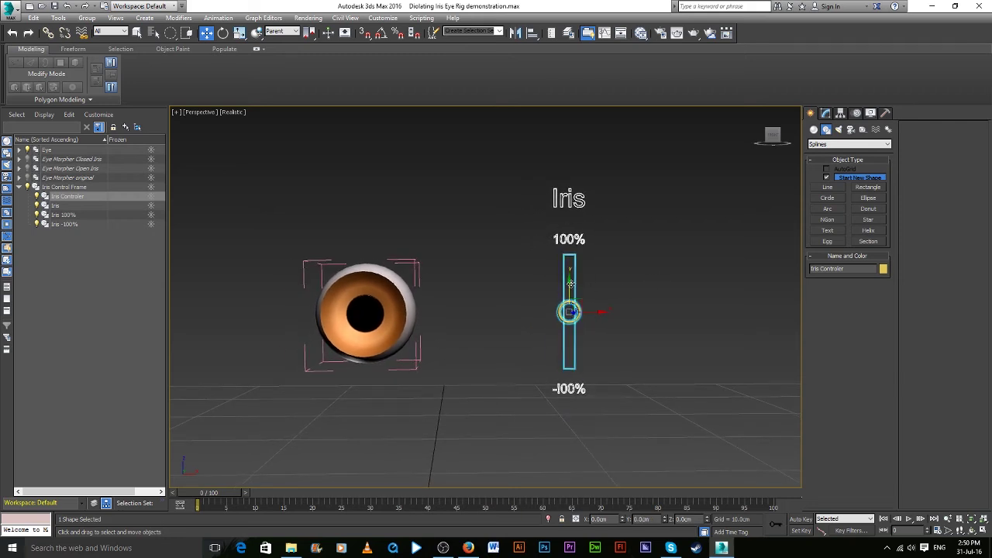
pyautogui.click(645, 306)
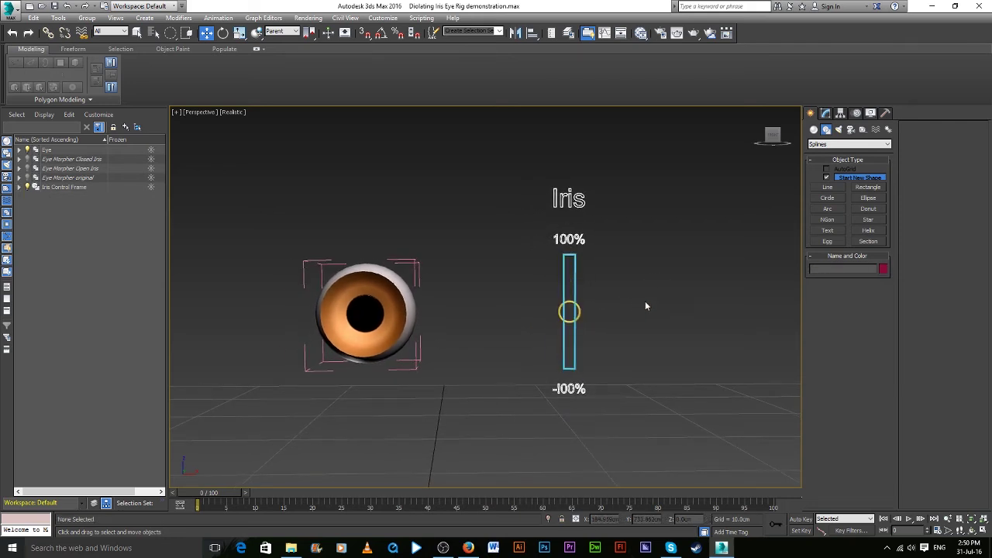
pyautogui.click(571, 311)
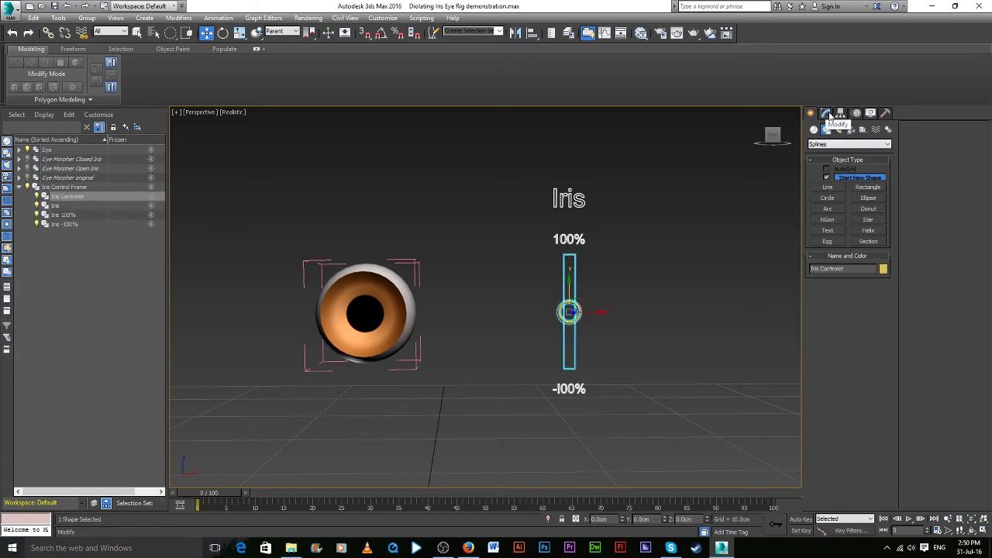
pyautogui.click(827, 114)
pyautogui.click(840, 114)
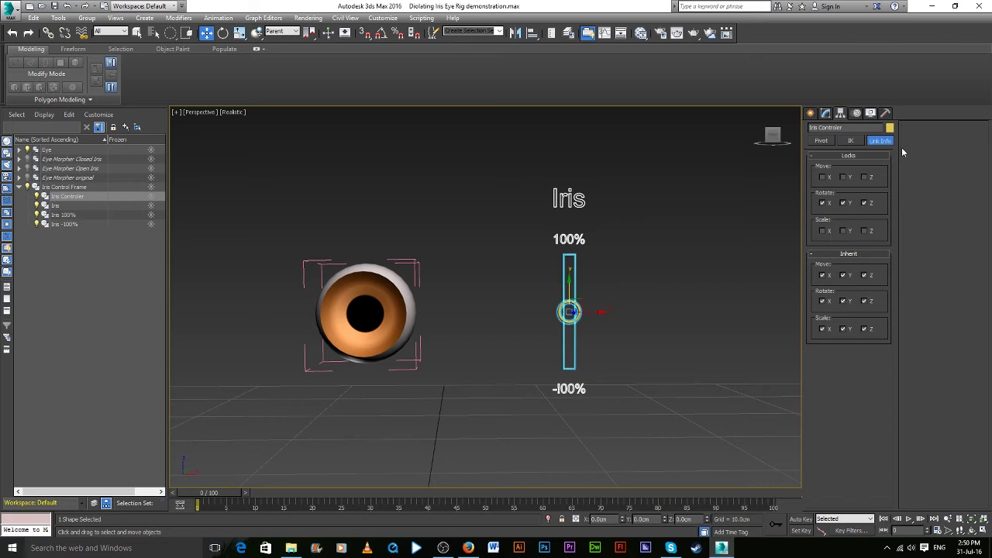
pyautogui.moveTo(570, 290)
pyautogui.mouseDown()
pyautogui.moveTo(597, 195)
pyautogui.moveTo(601, 388)
pyautogui.moveTo(638, 356)
pyautogui.mouseUp()
pyautogui.keyDown('alt'); pyautogui.moveTo(678, 321); pyautogui.dragTo(658, 336, button='middle'); pyautogui.keyUp('alt')
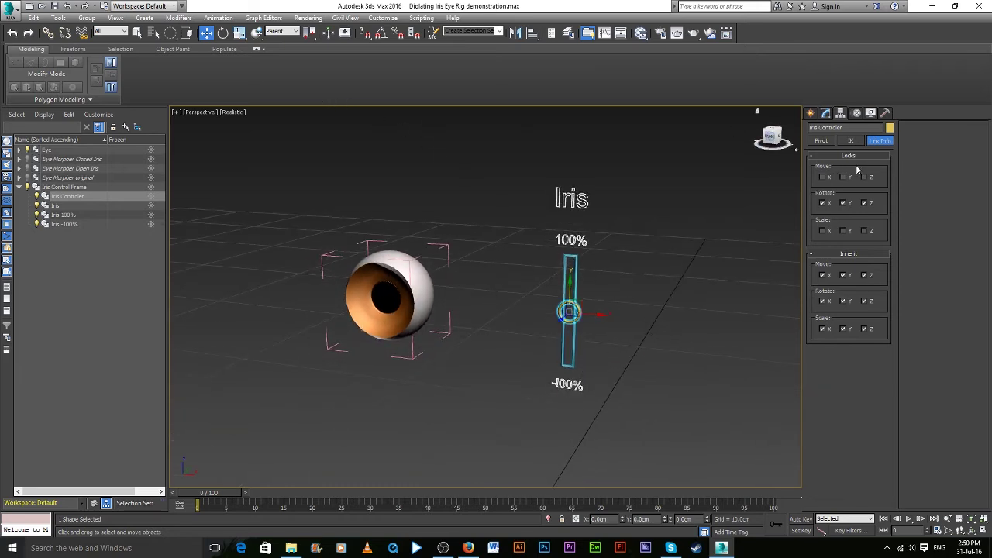
# Test sliding the Iris Controller ring up its bar, then cancel back to centre
pyautogui.click(286, 31)
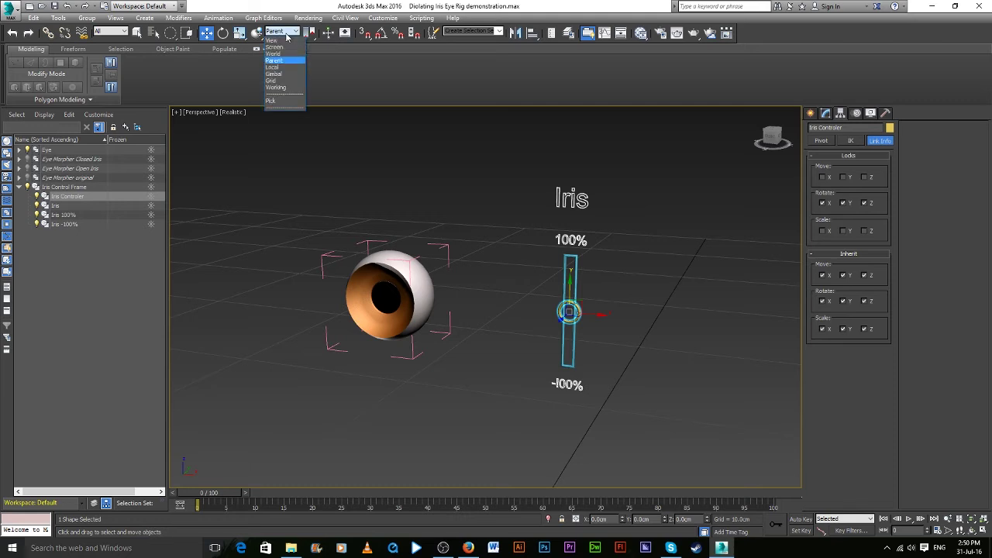
pyautogui.click(286, 38)
pyautogui.moveTo(561, 285)
pyautogui.mouseDown()
pyautogui.moveTo(558, 315)
pyautogui.moveTo(596, 272)
pyautogui.mouseUp()
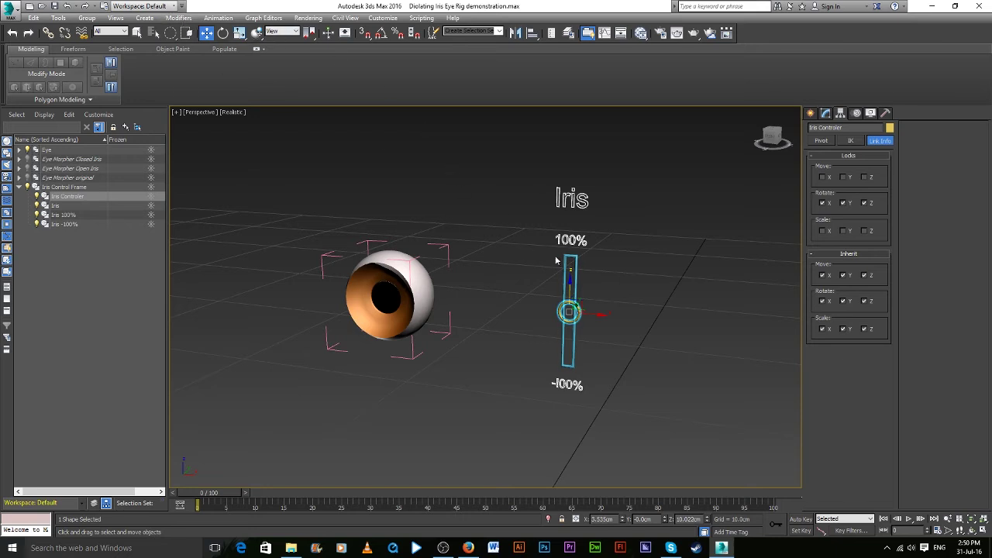
pyautogui.moveTo(567, 284); pyautogui.dragTo(571, 150)
pyautogui.rightClick(571, 150)
pyautogui.moveTo(633, 239)
pyautogui.keyDown('alt'); pyautogui.mouseDown(button='middle')
pyautogui.moveTo(632, 209)
pyautogui.moveTo(674, 204)
pyautogui.mouseUp(button='middle'); pyautogui.keyUp('alt')
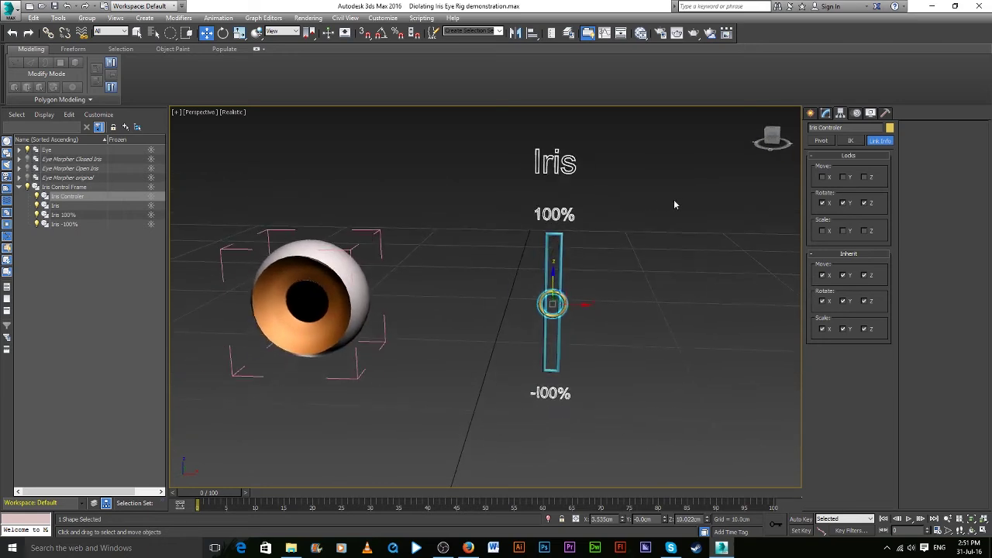
# Set the reference coordinate system to Parent and slide the iris handle along its bar
pyautogui.click(282, 32)
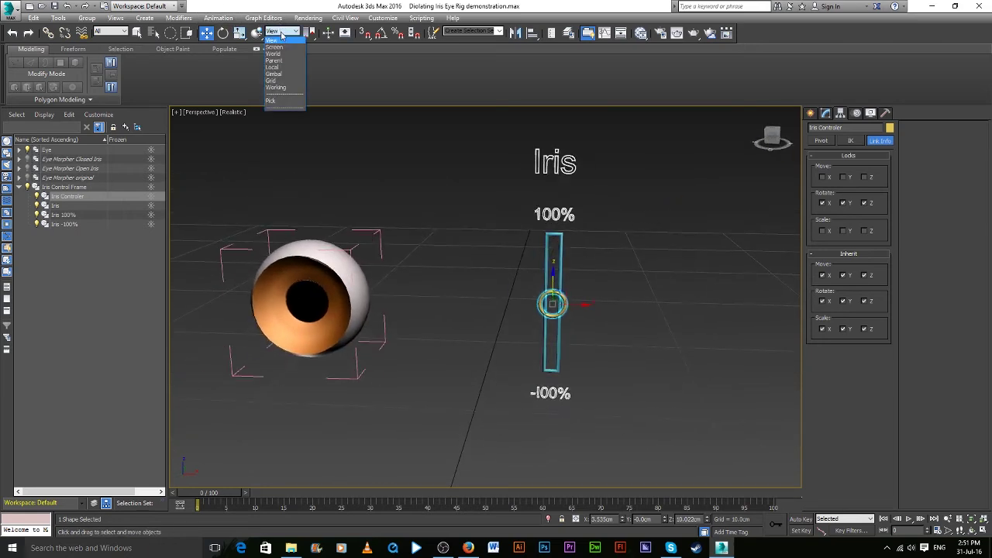
pyautogui.click(372, 93)
pyautogui.click(654, 256)
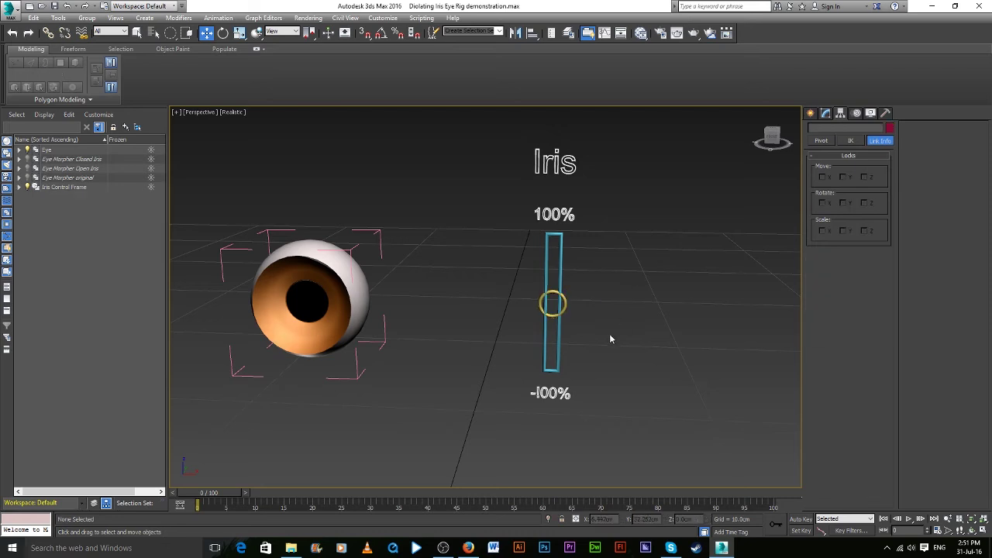
pyautogui.moveTo(609, 333)
pyautogui.keyDown('alt'); pyautogui.mouseDown(button='middle')
pyautogui.moveTo(624, 307)
pyautogui.moveTo(631, 313)
pyautogui.mouseUp(button='middle'); pyautogui.keyUp('alt')
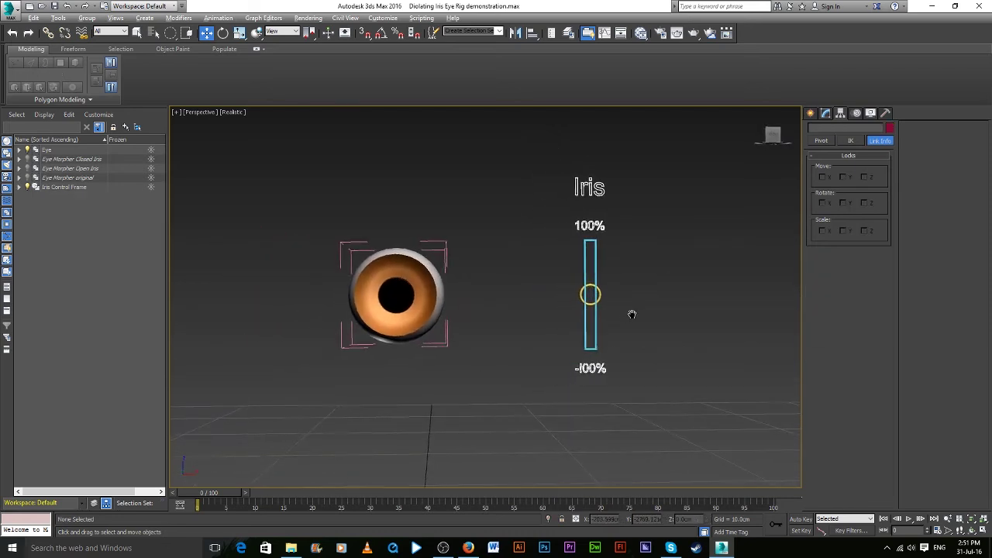
pyautogui.click(282, 33)
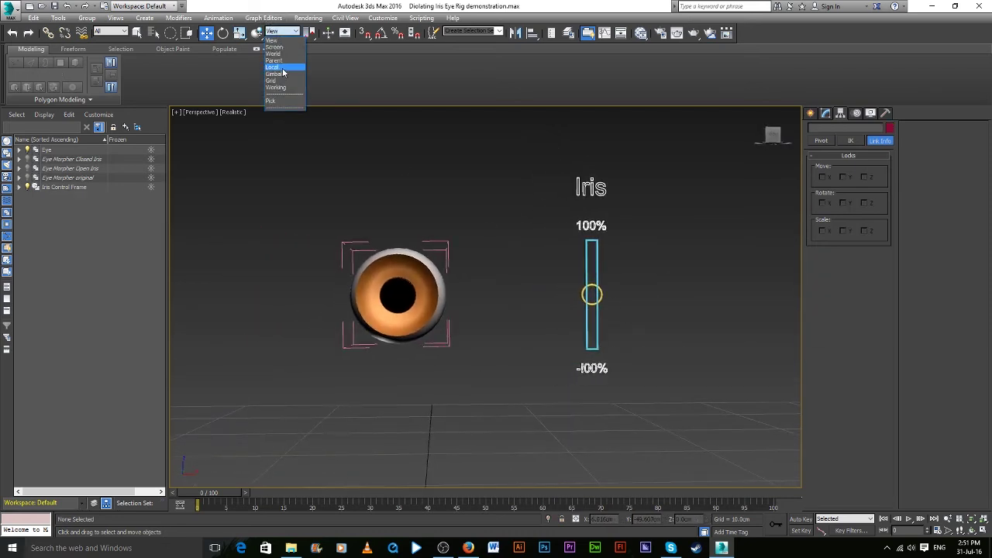
pyautogui.click(284, 60)
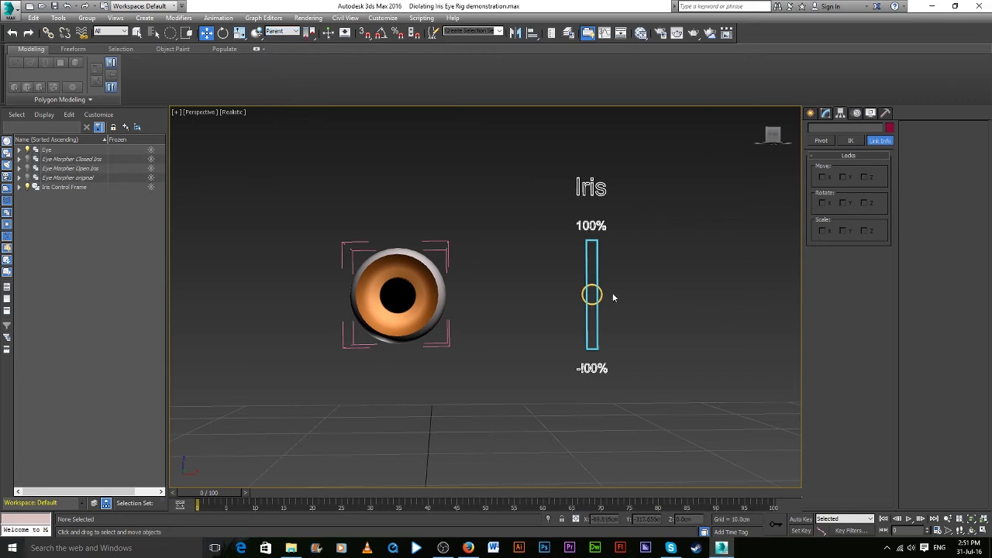
pyautogui.keyDown('alt'); pyautogui.moveTo(534, 334); pyautogui.dragTo(552, 338, button='middle'); pyautogui.keyUp('alt')
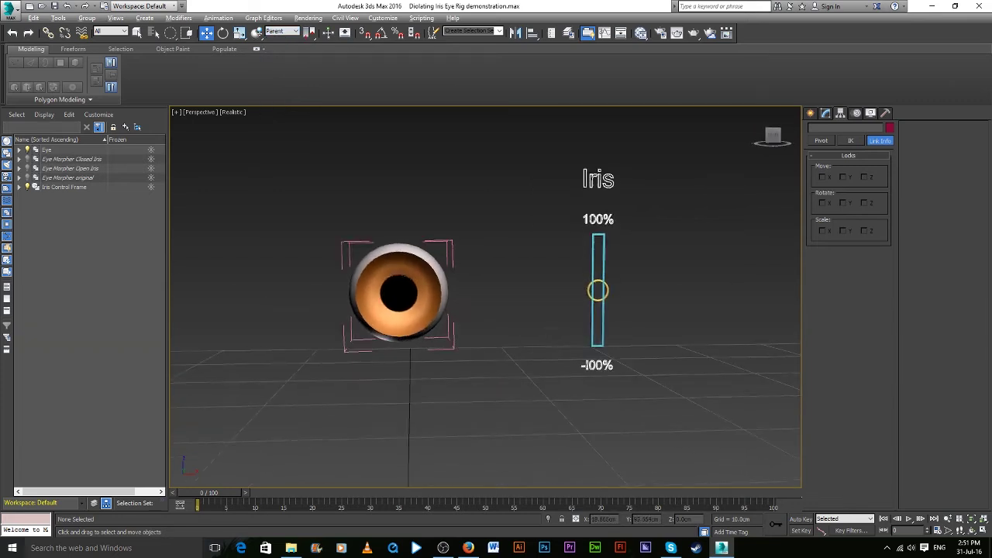
pyautogui.scroll(2, 604, 323)
pyautogui.scroll(2, 604, 323)
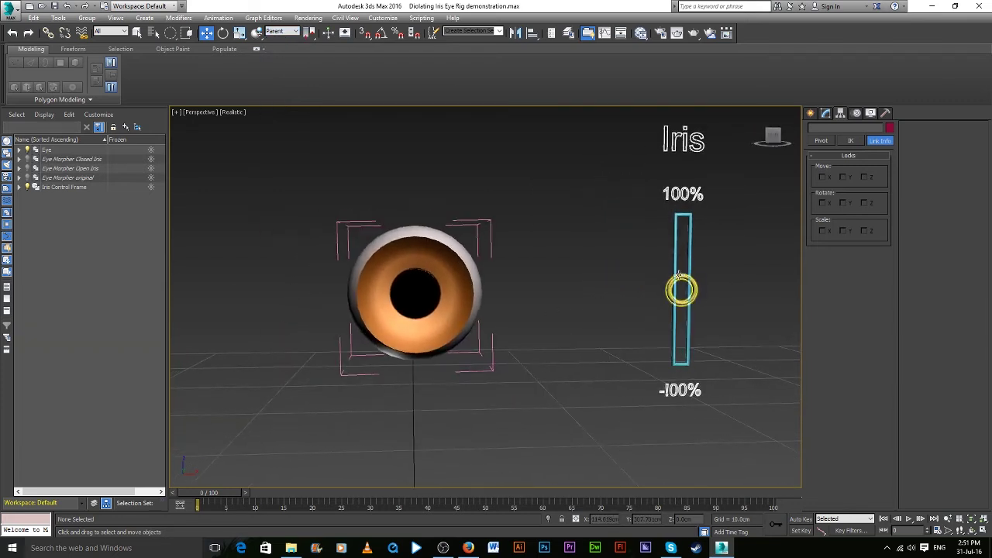
pyautogui.moveTo(678, 273)
pyautogui.mouseDown()
pyautogui.moveTo(688, 214)
pyautogui.moveTo(521, 290)
pyautogui.mouseUp()
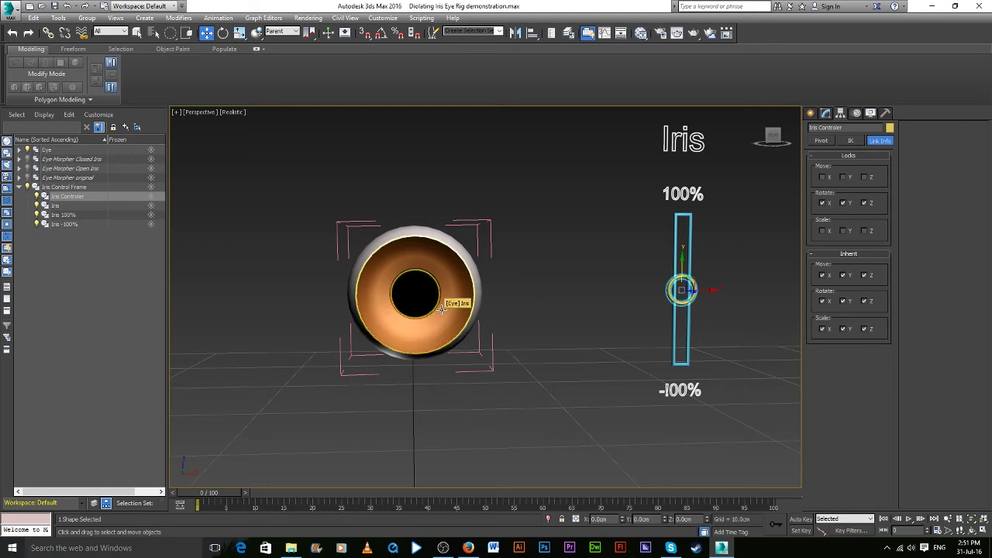
# Open the Reaction Manager from the Animation menu and move it aside of the viewport
pyautogui.click(220, 18)
pyautogui.moveTo(237, 184)
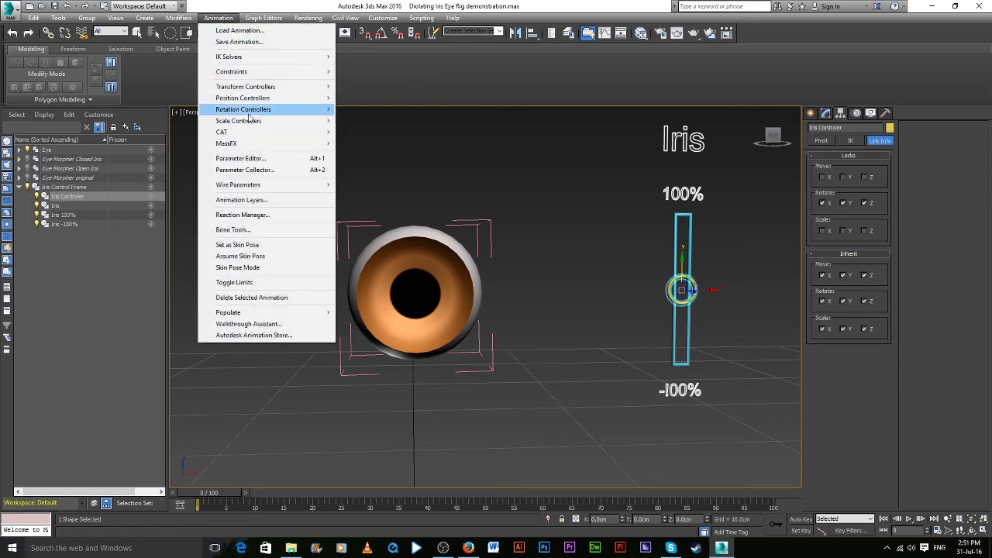
pyautogui.click(261, 218)
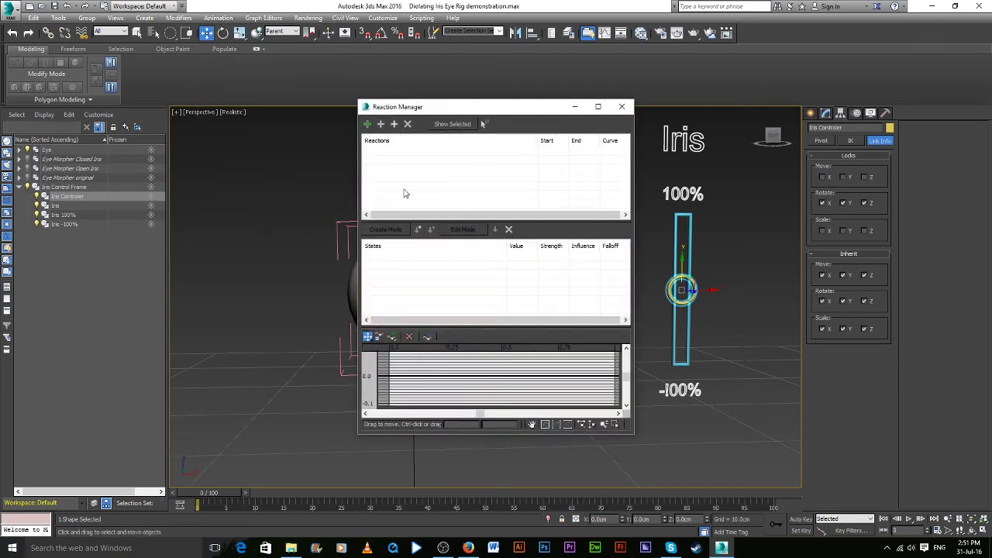
pyautogui.moveTo(476, 114); pyautogui.dragTo(295, 136)
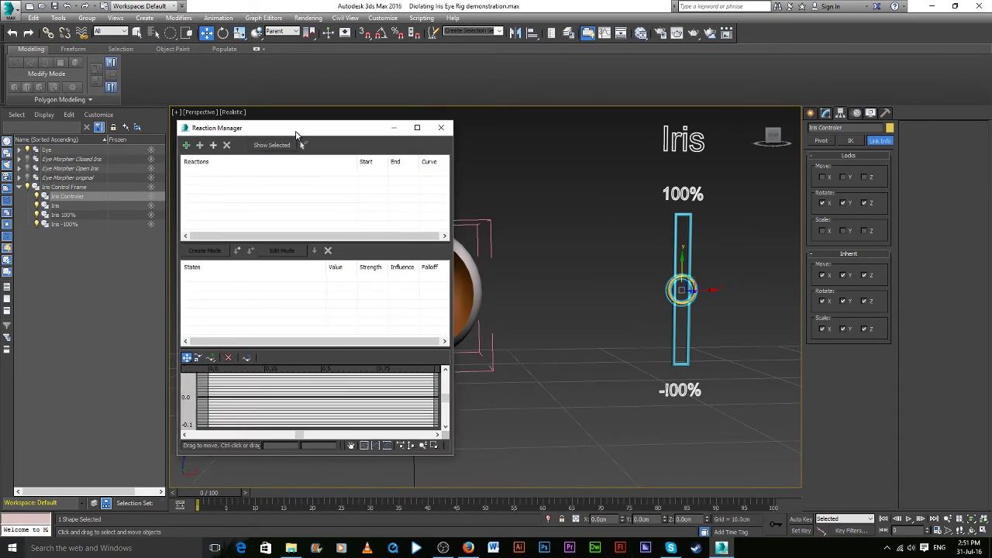
pyautogui.moveTo(585, 283); pyautogui.dragTo(651, 278, button='middle')
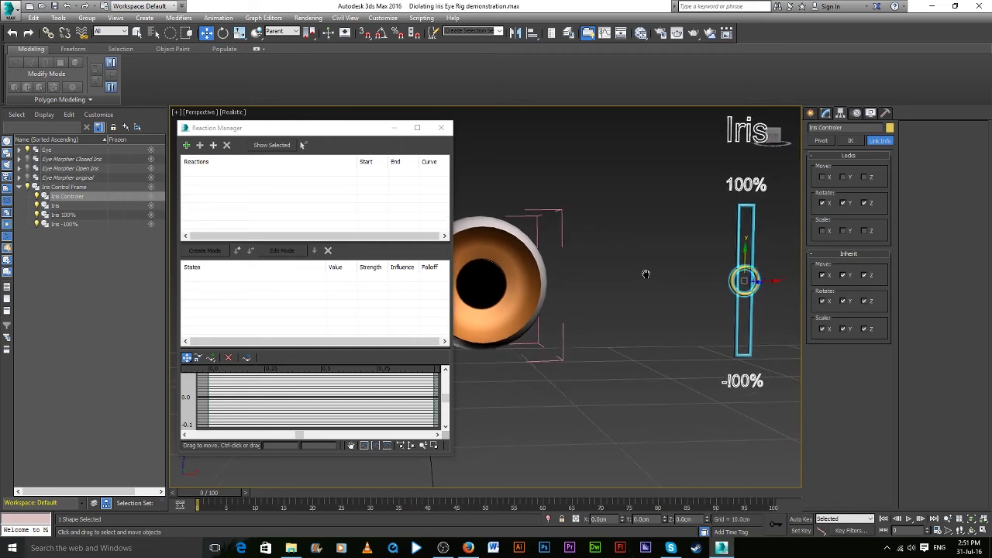
# Orbit so the eye faces the camera and select the Iris Controler circle
pyautogui.click(750, 319)
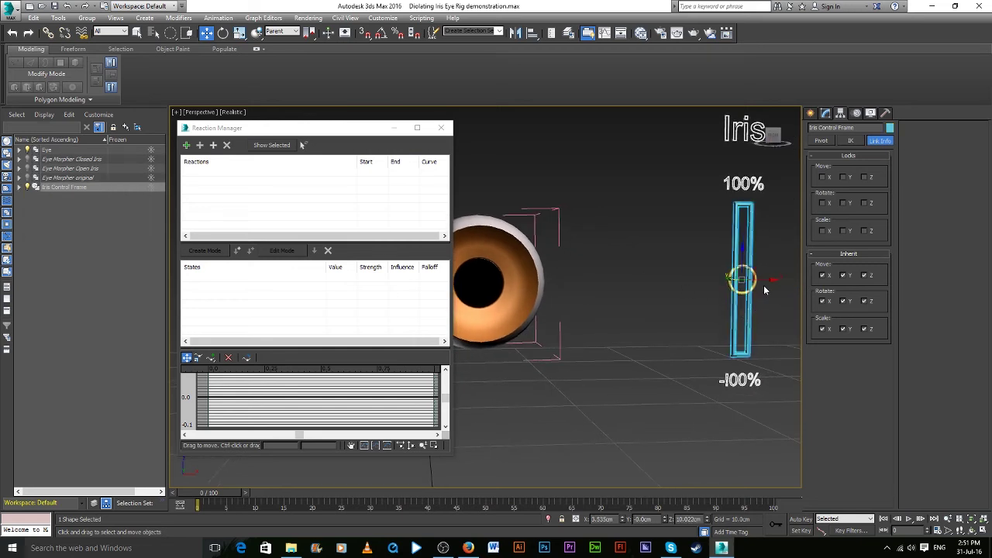
pyautogui.moveTo(750, 319)
pyautogui.keyDown('alt'); pyautogui.mouseDown(button='middle')
pyautogui.moveTo(602, 278)
pyautogui.moveTo(598, 324)
pyautogui.mouseUp(button='middle'); pyautogui.keyUp('alt')
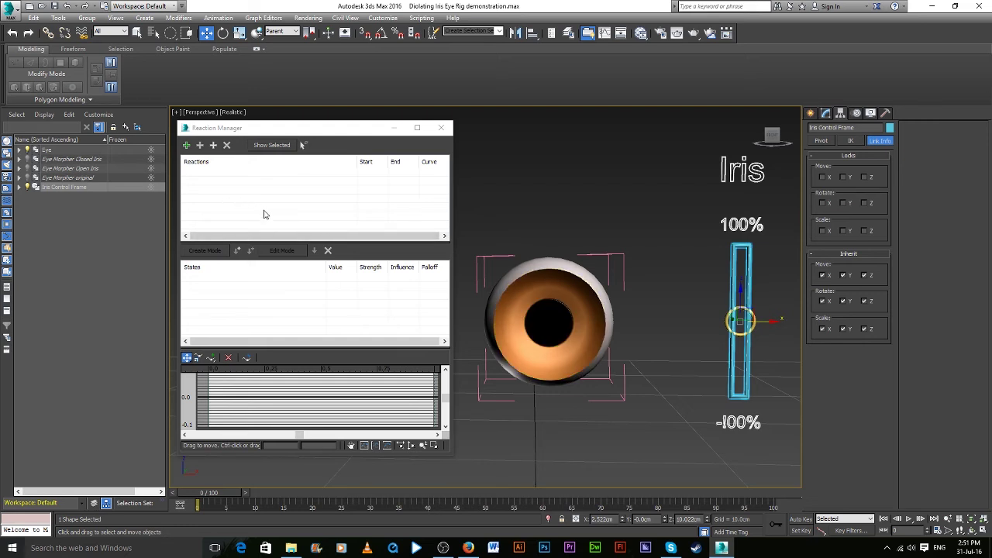
pyautogui.click(740, 322)
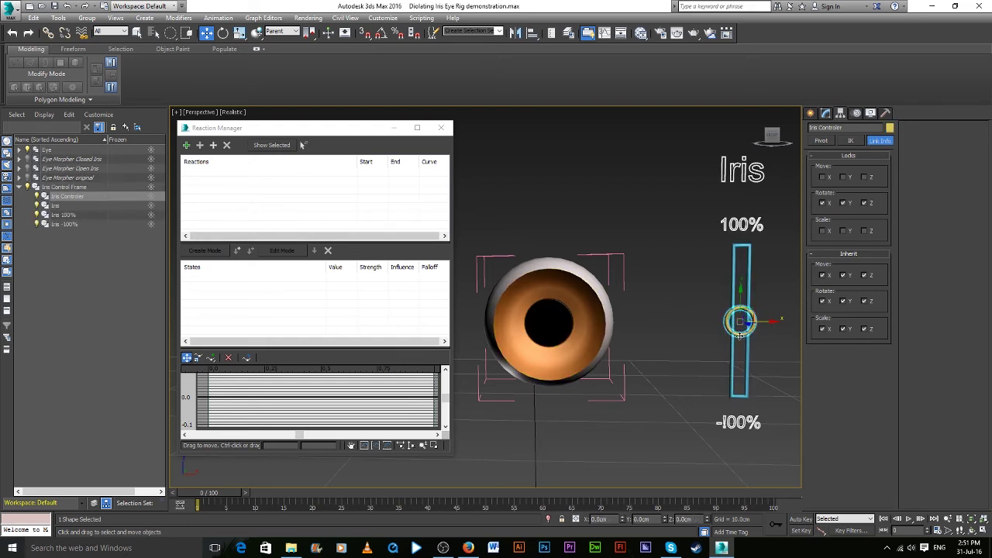
pyautogui.click(826, 113)
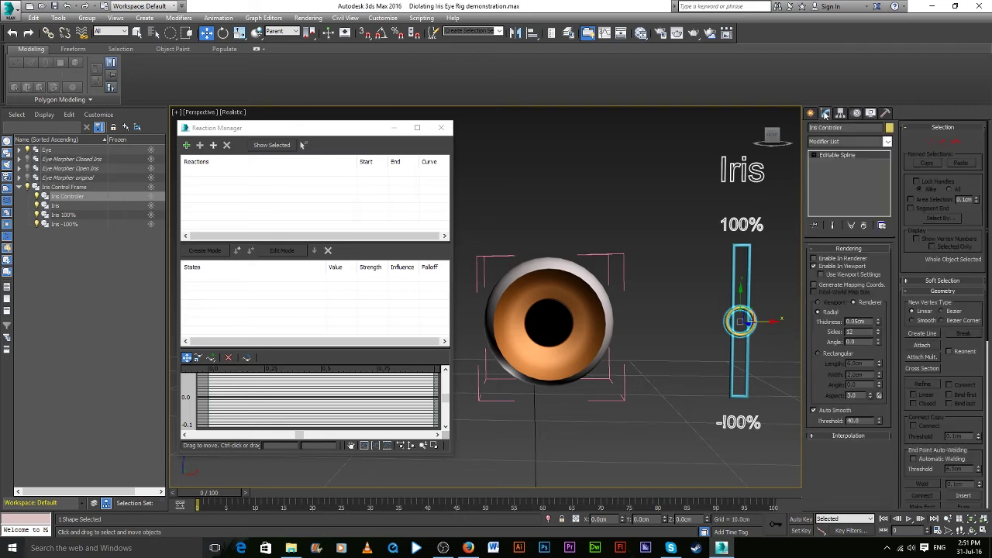
pyautogui.click(810, 113)
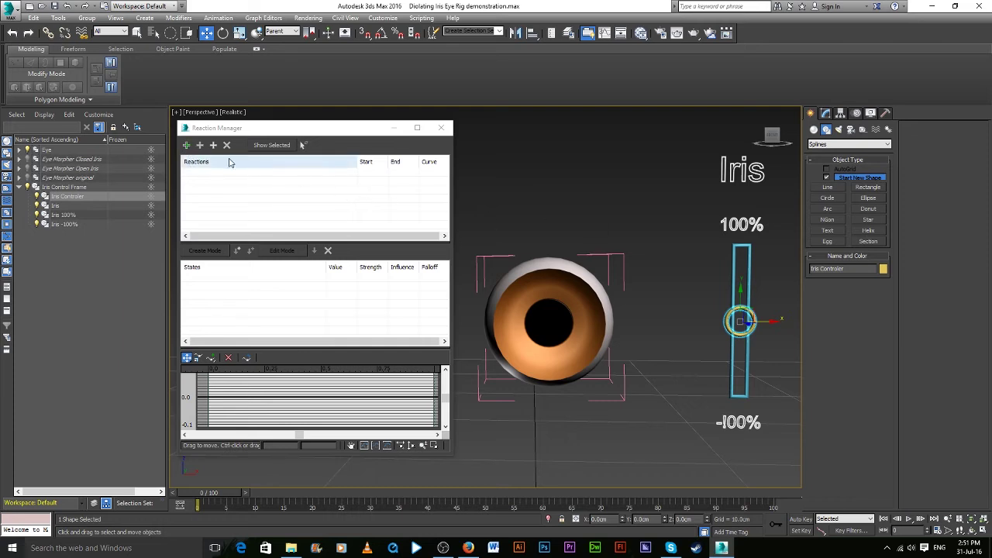
# Add the Iris Controler's Y Position Limited Controller: Bezier Float as the reaction master
pyautogui.click(187, 146)
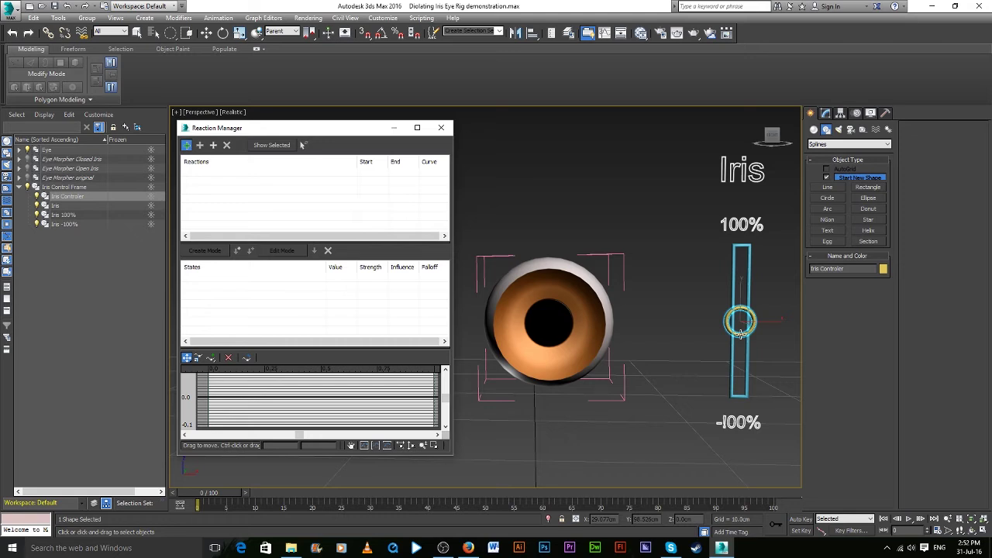
pyautogui.moveTo(766, 313); pyautogui.dragTo(711, 317, button='middle')
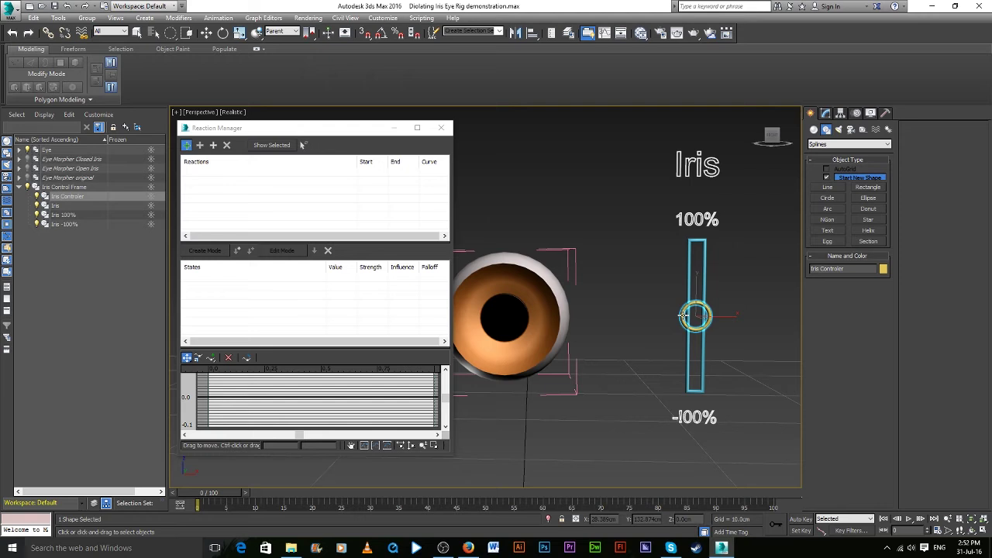
pyautogui.click(682, 315)
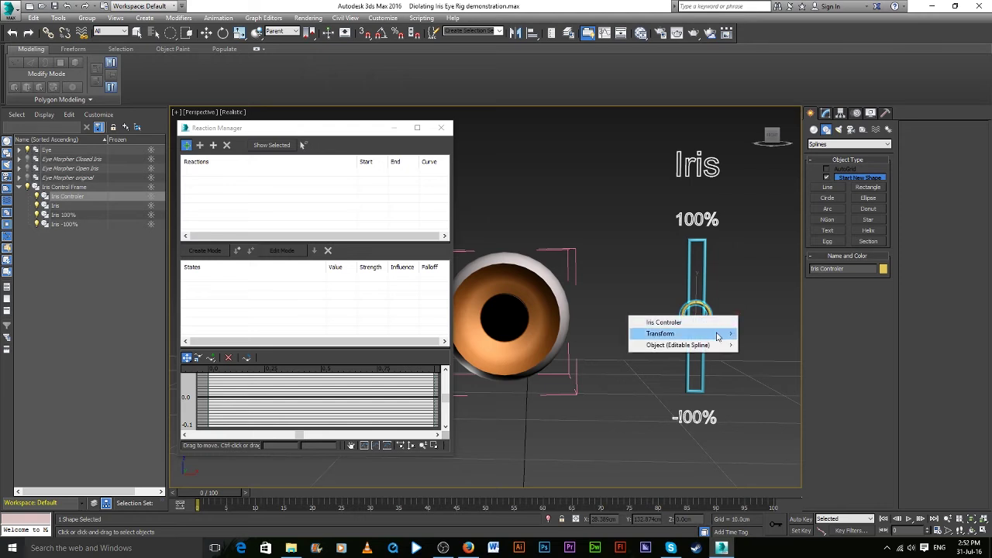
pyautogui.moveTo(672, 333)
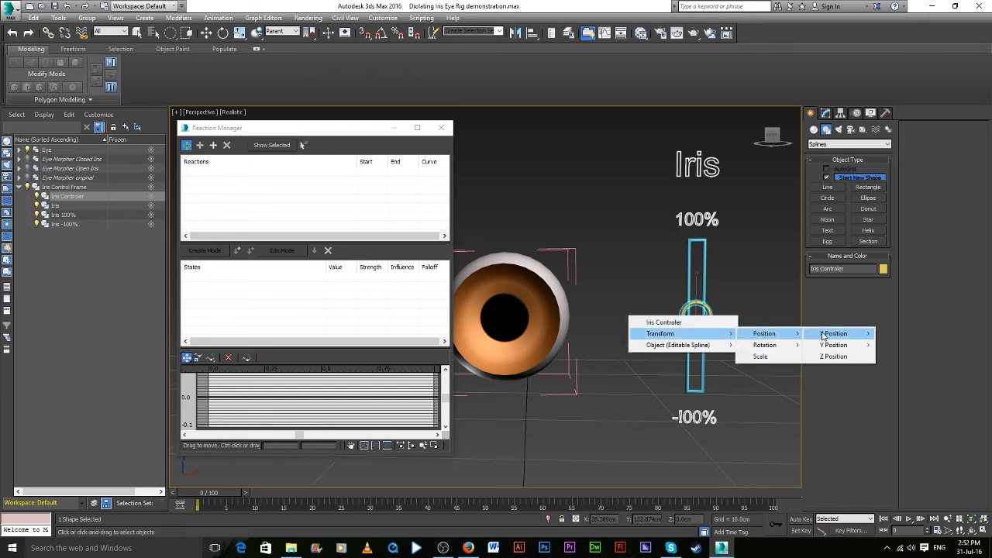
pyautogui.moveTo(834, 333)
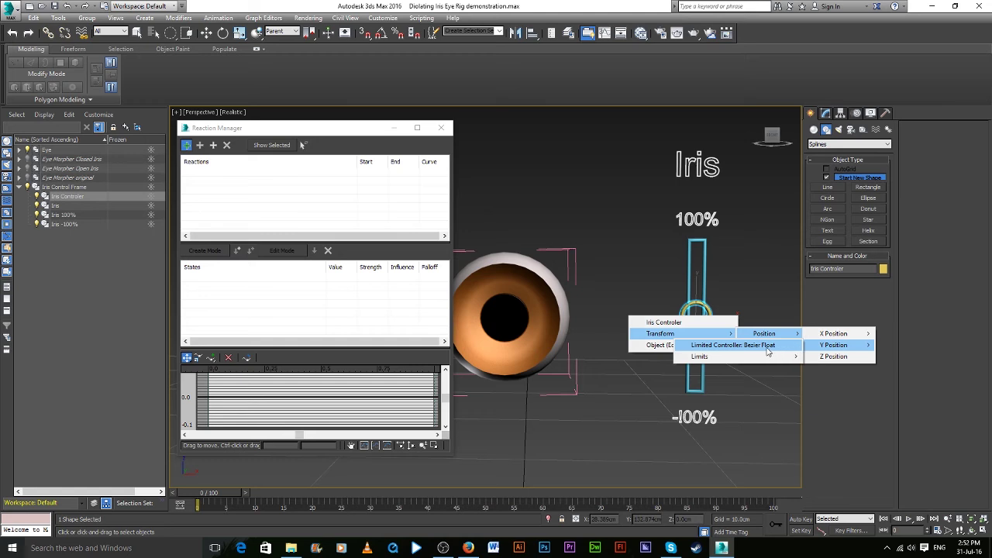
pyautogui.click(766, 349)
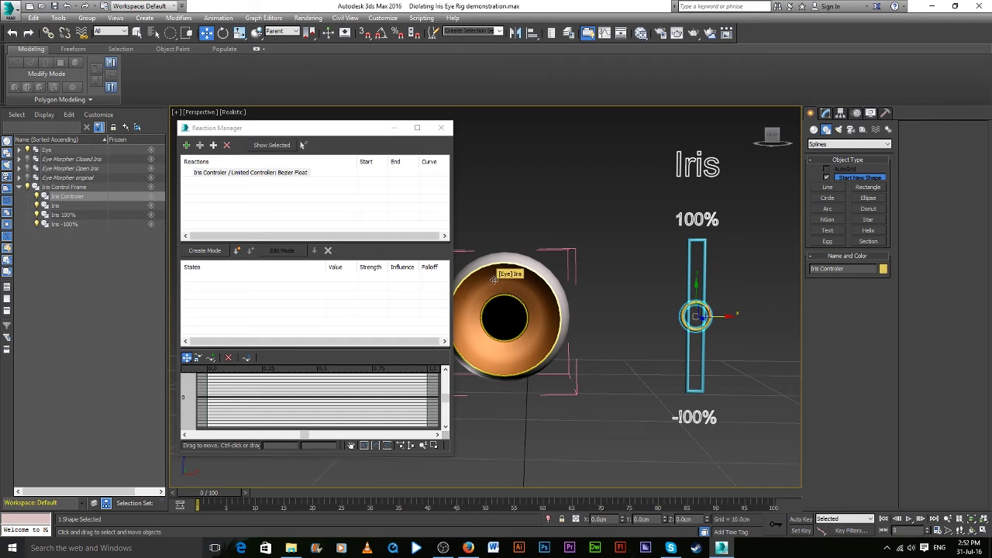
pyautogui.click(494, 279)
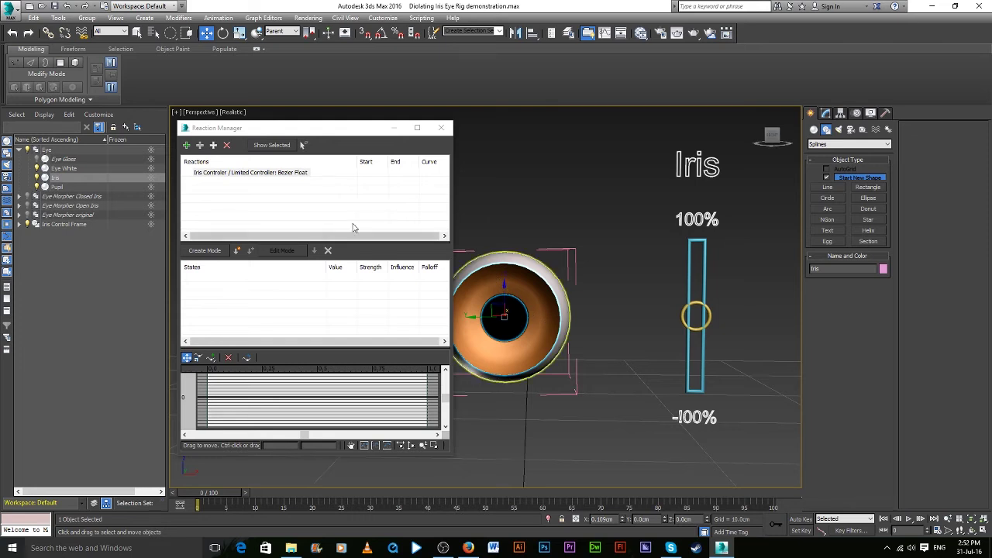
# Add the Iris morph targets Iris002 and Iris003 as slaves of the reaction
pyautogui.click(695, 324)
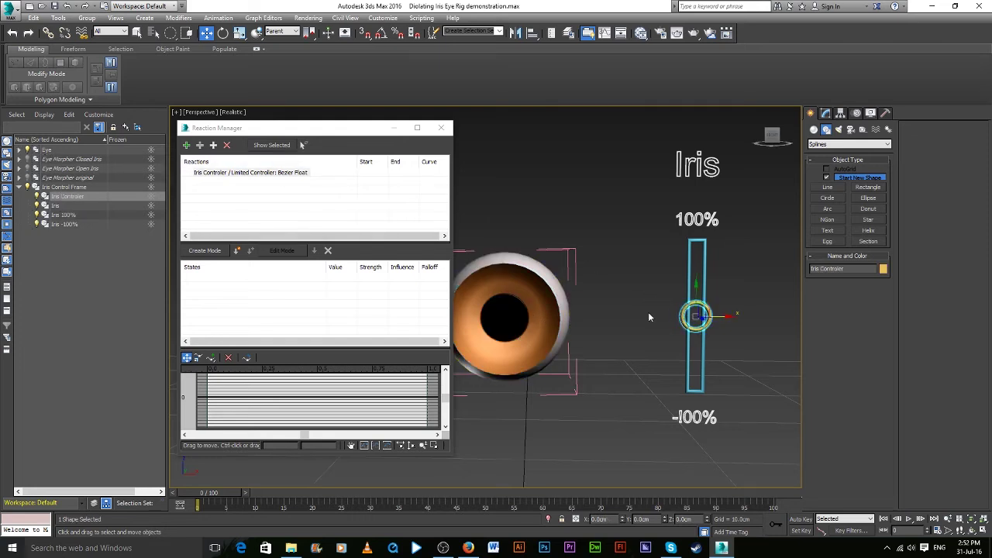
pyautogui.click(200, 146)
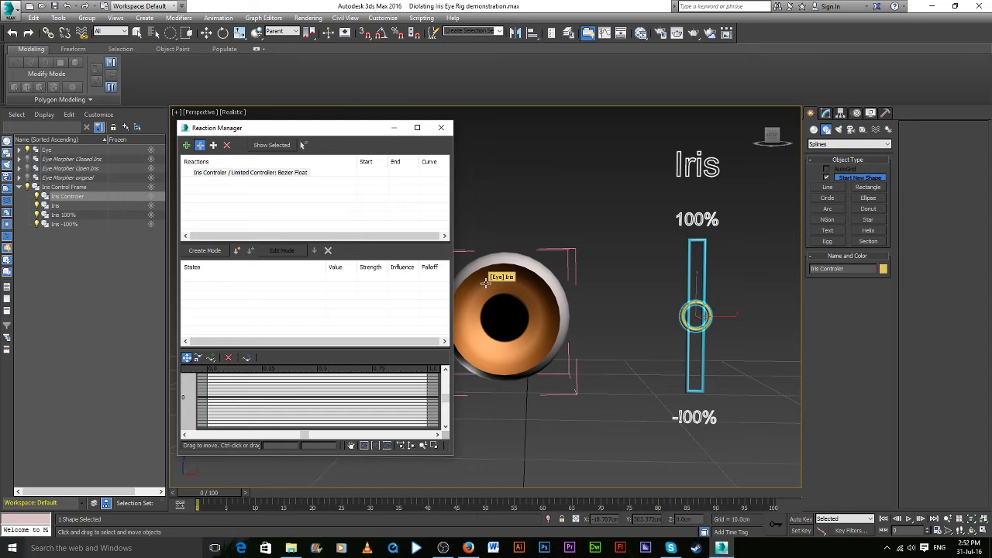
pyautogui.click(485, 284)
pyautogui.moveTo(481, 301)
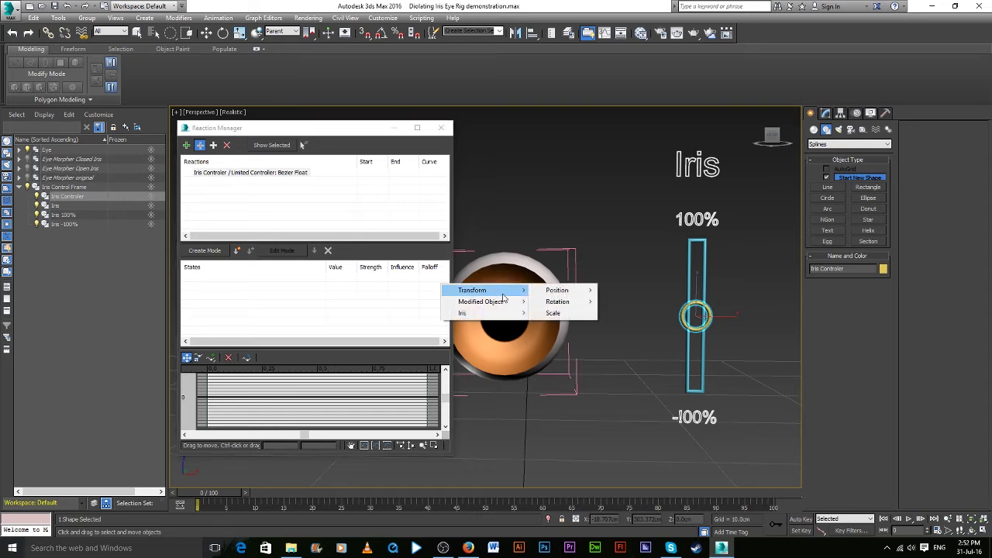
pyautogui.moveTo(577, 301)
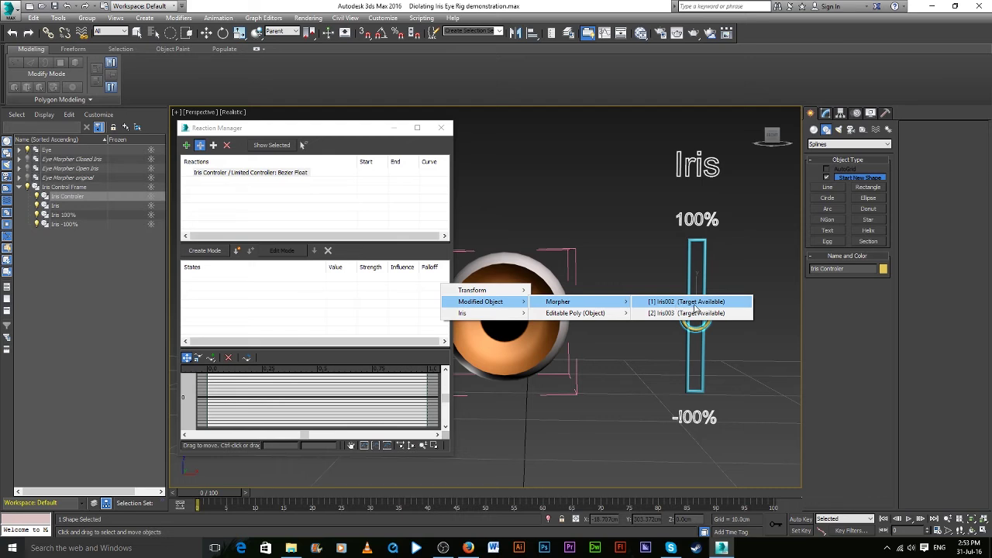
pyautogui.click(695, 309)
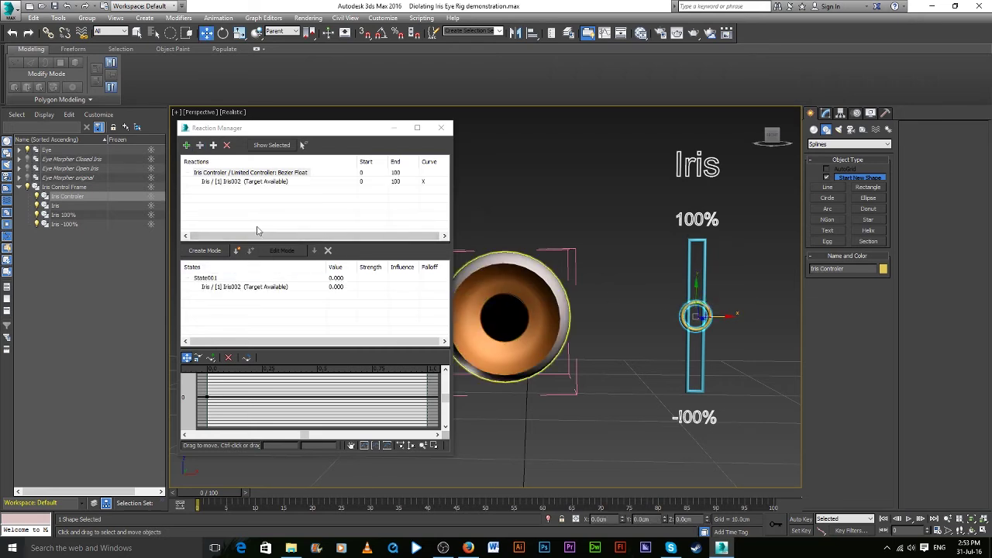
pyautogui.click(200, 147)
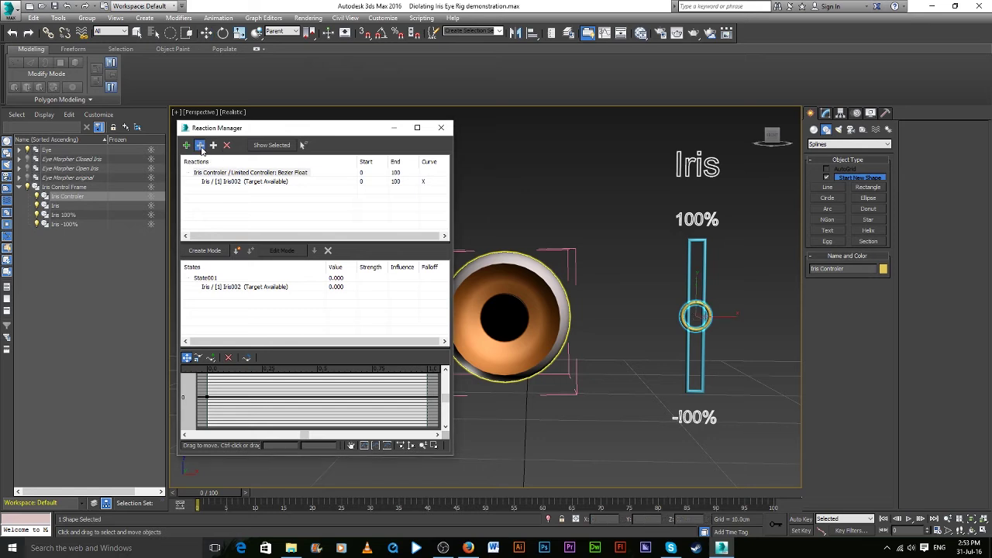
pyautogui.click(495, 280)
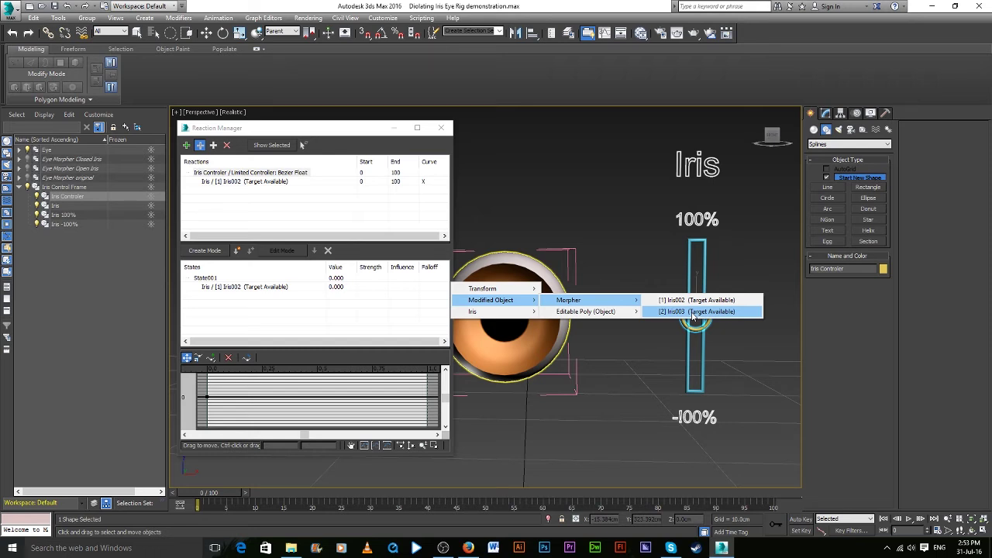
pyautogui.click(694, 316)
# Delete the auto-created states and create State003 with both Iris slaves at 0
pyautogui.click(208, 305)
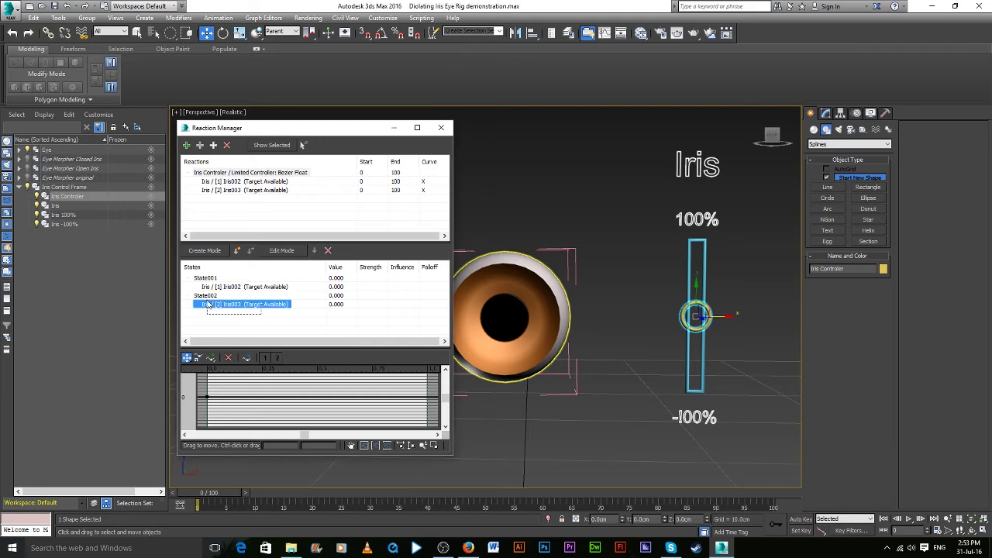
pyautogui.moveTo(208, 305); pyautogui.dragTo(308, 264)
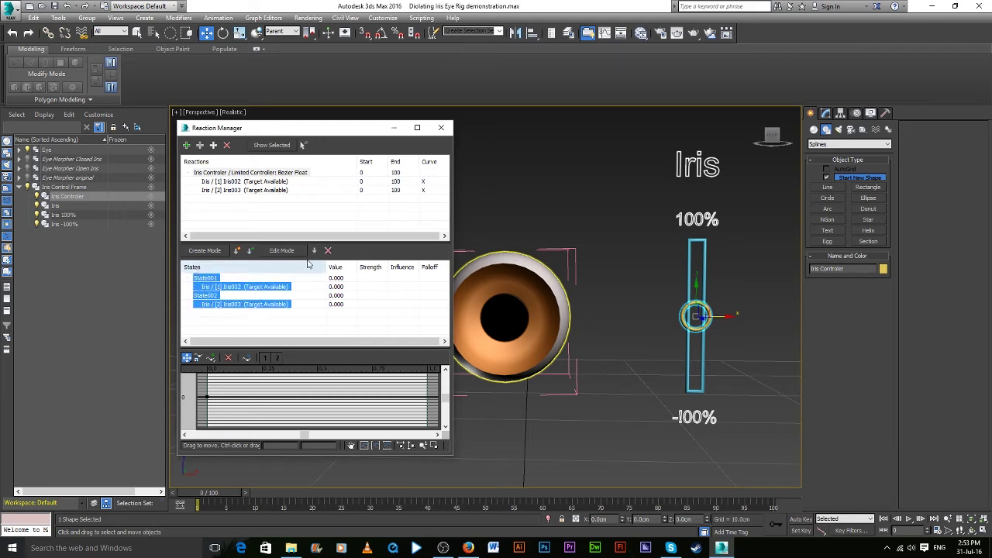
pyautogui.click(329, 250)
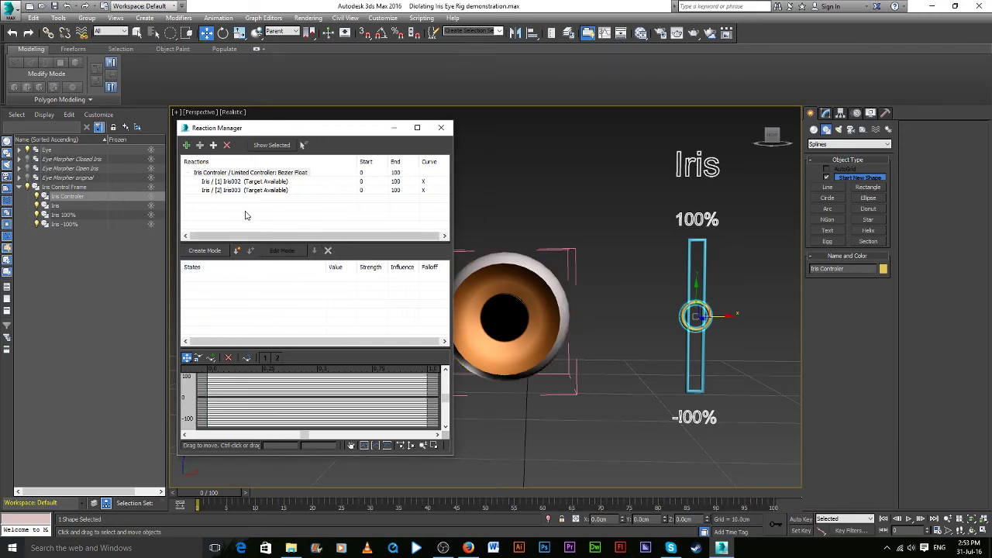
pyautogui.click(233, 174)
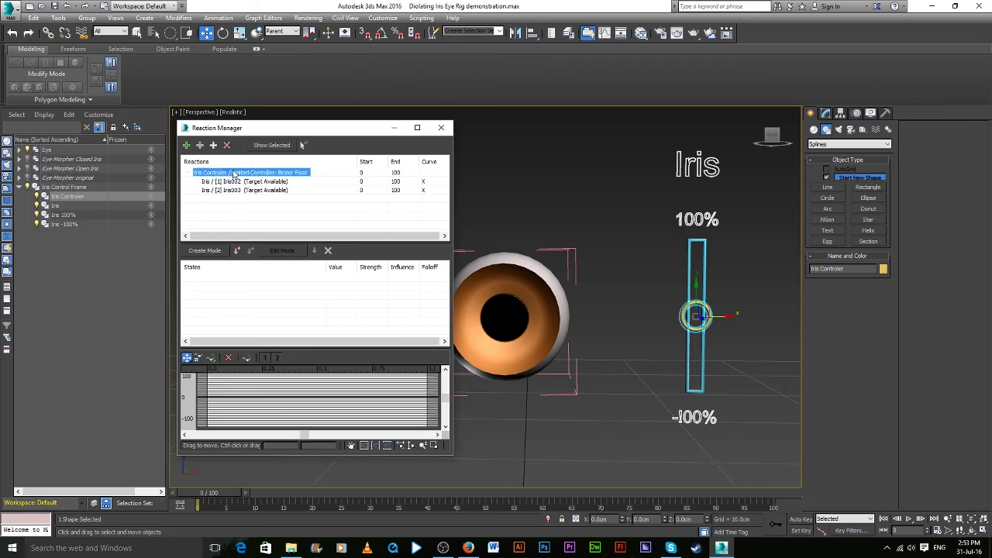
pyautogui.click(246, 190)
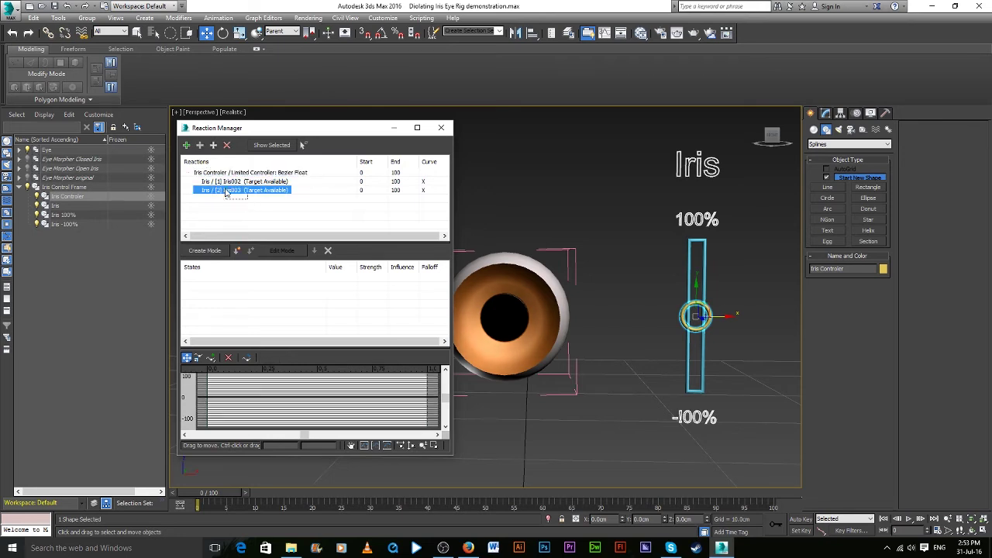
pyautogui.keyDown('shift'); pyautogui.click(211, 172); pyautogui.keyUp('shift')
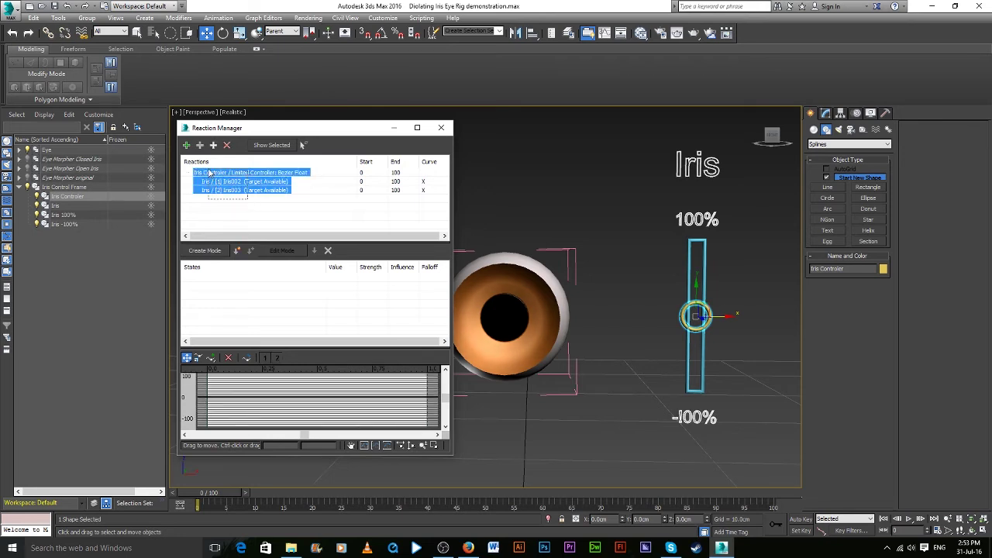
pyautogui.click(236, 251)
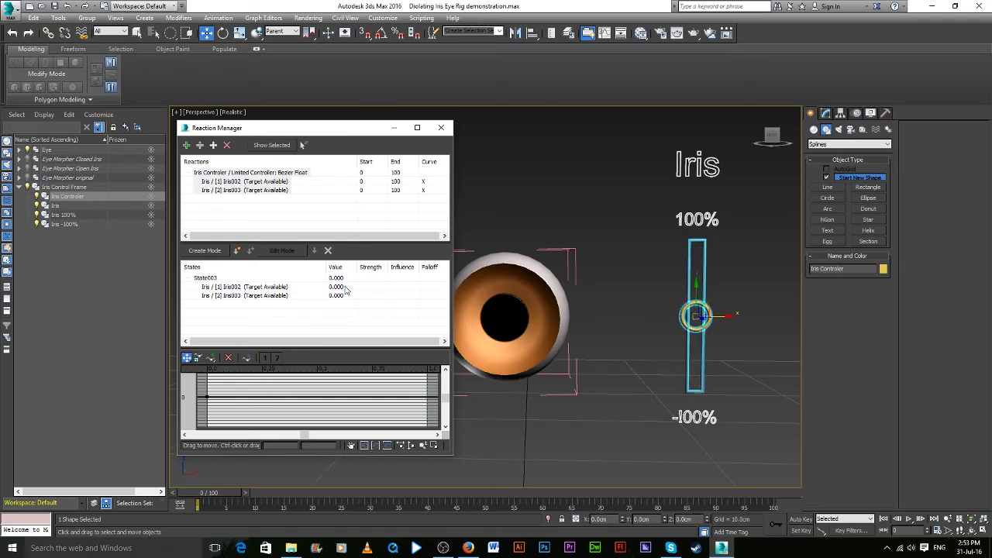
# Slide the controller to the top and record State004 with Iris002 at 100
pyautogui.click(696, 289)
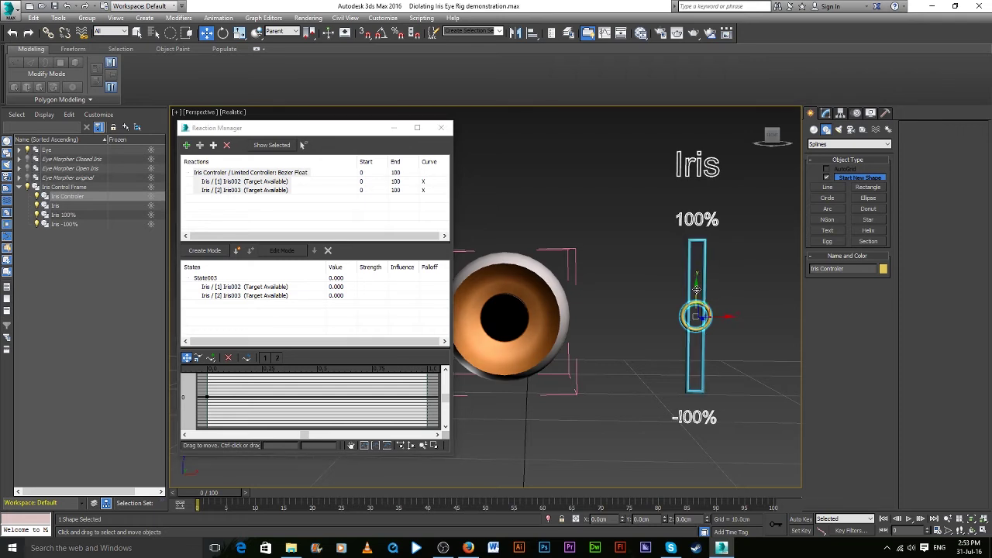
pyautogui.moveTo(696, 289); pyautogui.dragTo(690, 211)
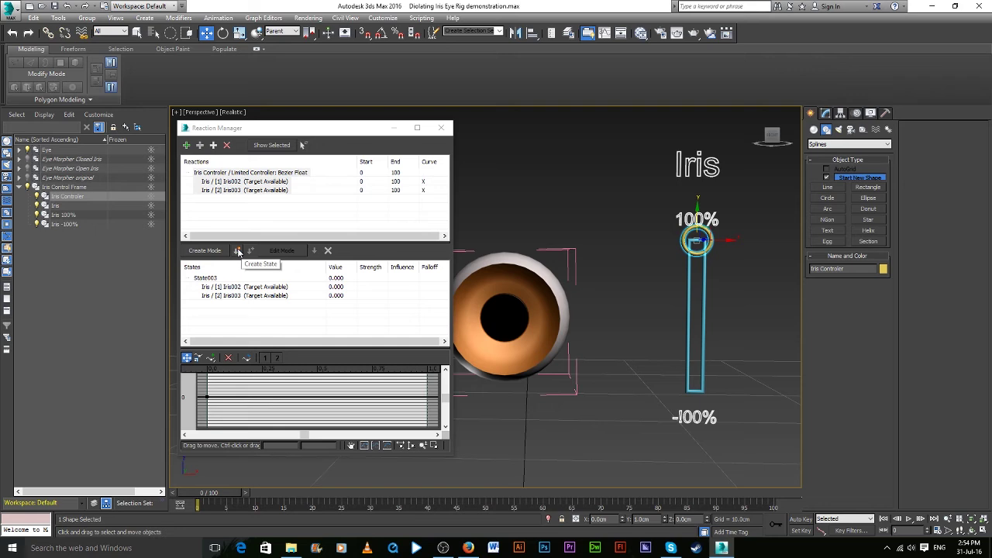
pyautogui.click(238, 252)
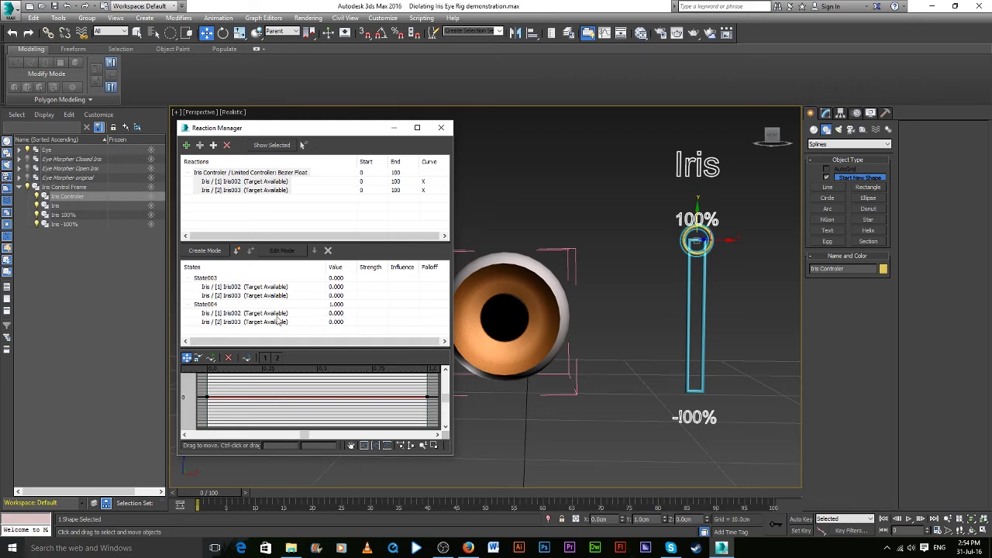
pyautogui.doubleClick(335, 313)
pyautogui.write('1')
pyautogui.click(354, 304)
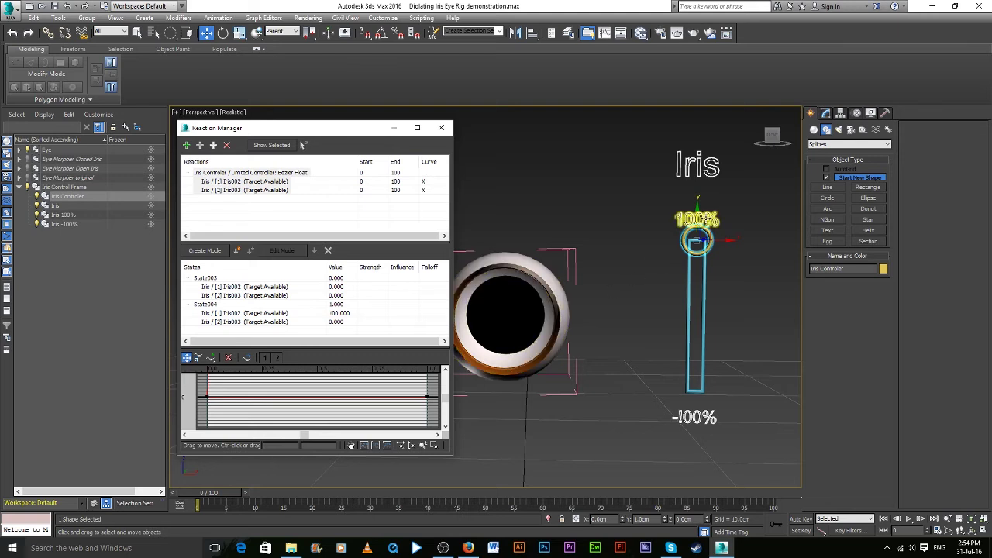
# Test the reaction by moving the controller to the middle and back up
pyautogui.click(696, 222)
pyautogui.moveTo(696, 222); pyautogui.dragTo(713, 327)
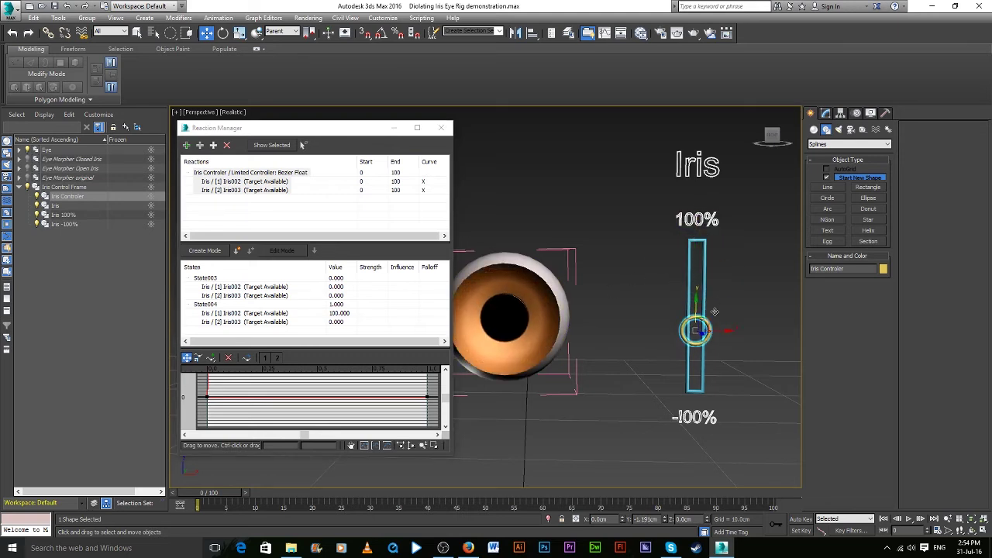
pyautogui.moveTo(713, 327)
pyautogui.mouseDown()
pyautogui.moveTo(728, 222)
pyautogui.moveTo(727, 406)
pyautogui.mouseUp()
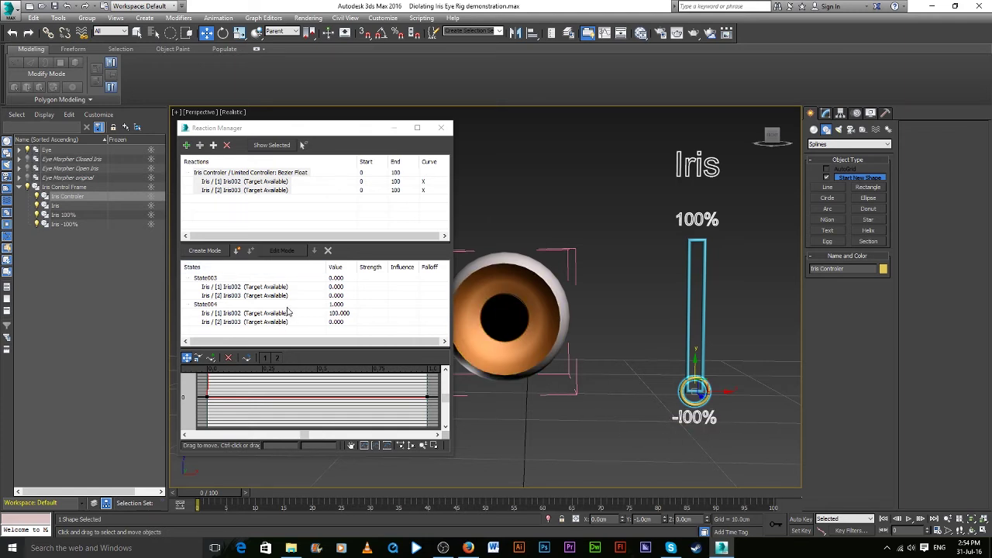
# Record State005 with Iris003 at 100, test it, and zero the controller's Y position
pyautogui.click(237, 250)
pyautogui.scroll(-1, 331, 312)
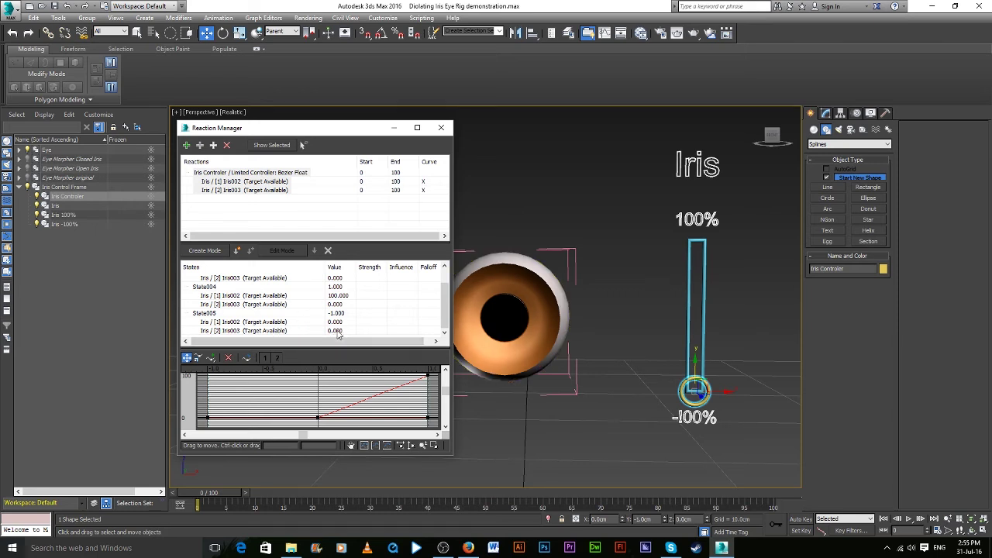
pyautogui.doubleClick(338, 331)
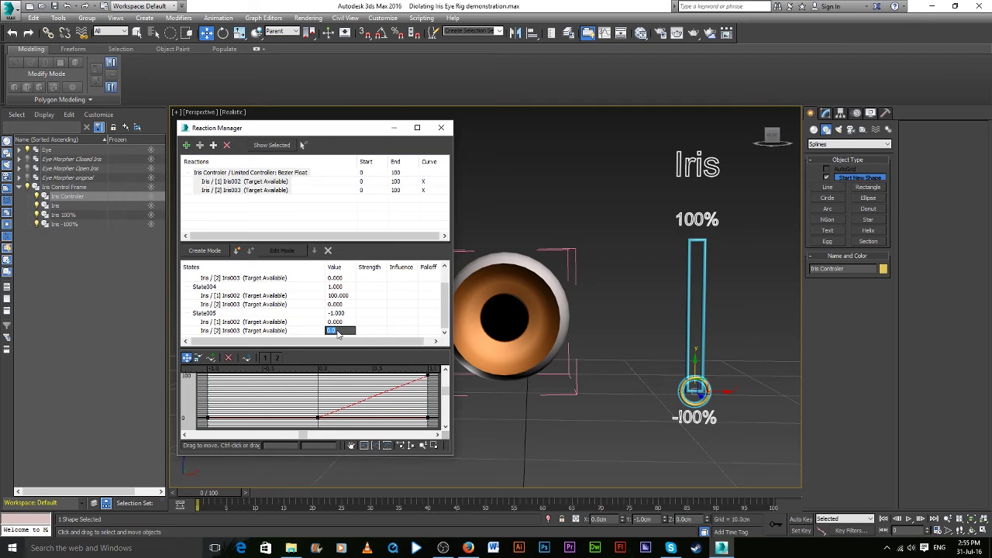
pyautogui.write('10')
pyautogui.press('Return')
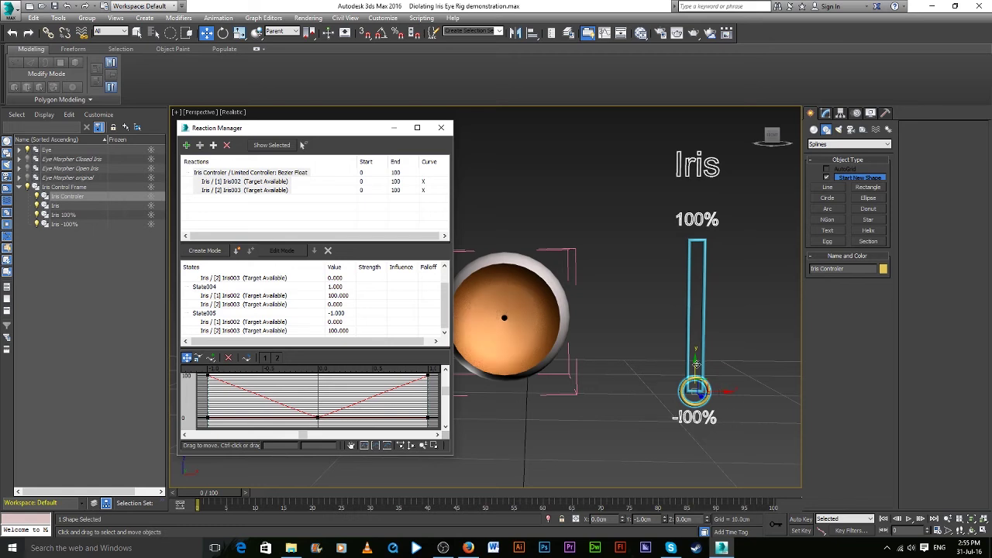
pyautogui.moveTo(696, 364)
pyautogui.mouseDown()
pyautogui.moveTo(724, 233)
pyautogui.moveTo(721, 386)
pyautogui.moveTo(715, 203)
pyautogui.moveTo(712, 376)
pyautogui.moveTo(719, 205)
pyautogui.moveTo(727, 331)
pyautogui.moveTo(726, 373)
pyautogui.moveTo(722, 205)
pyautogui.moveTo(718, 393)
pyautogui.mouseUp()
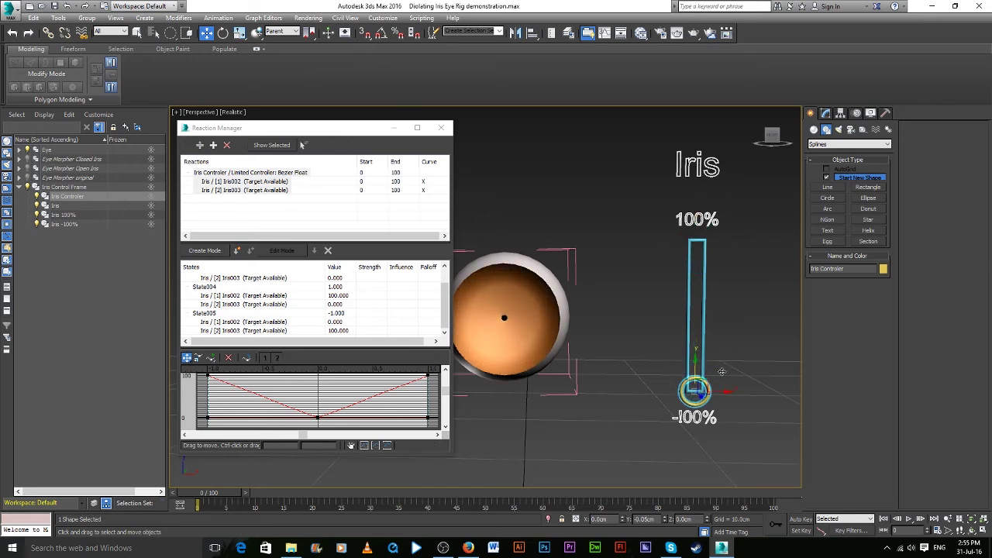
pyautogui.rightClick(664, 520)
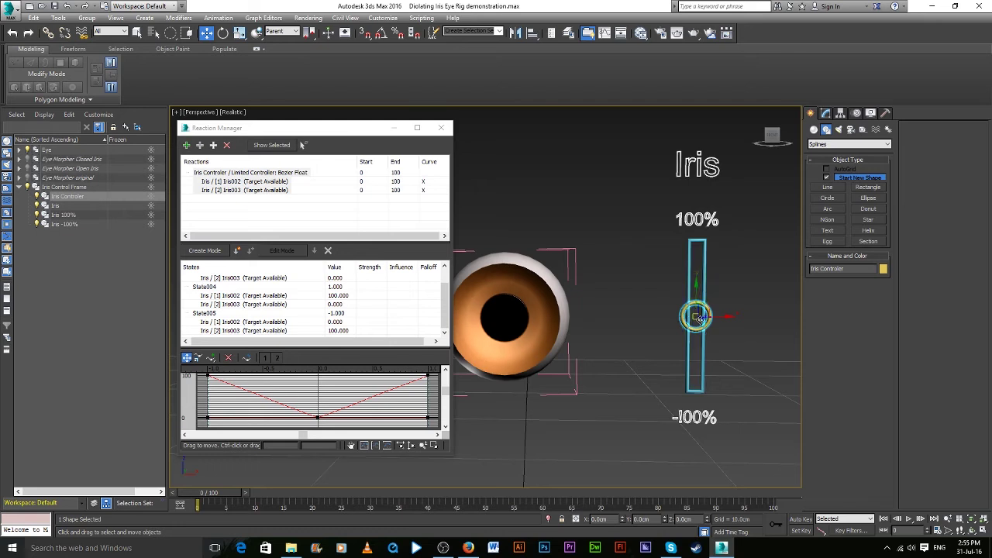
pyautogui.click(702, 343)
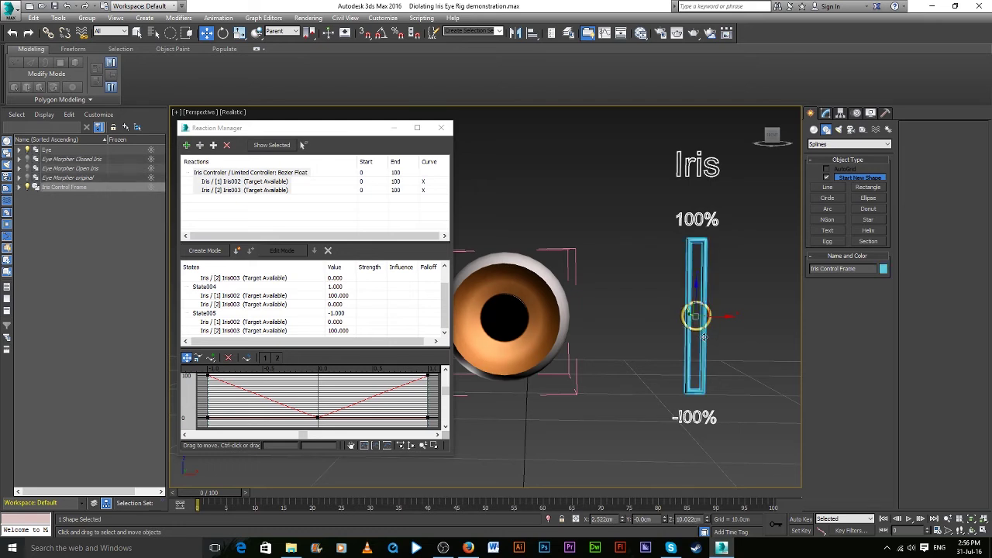
pyautogui.click(696, 327)
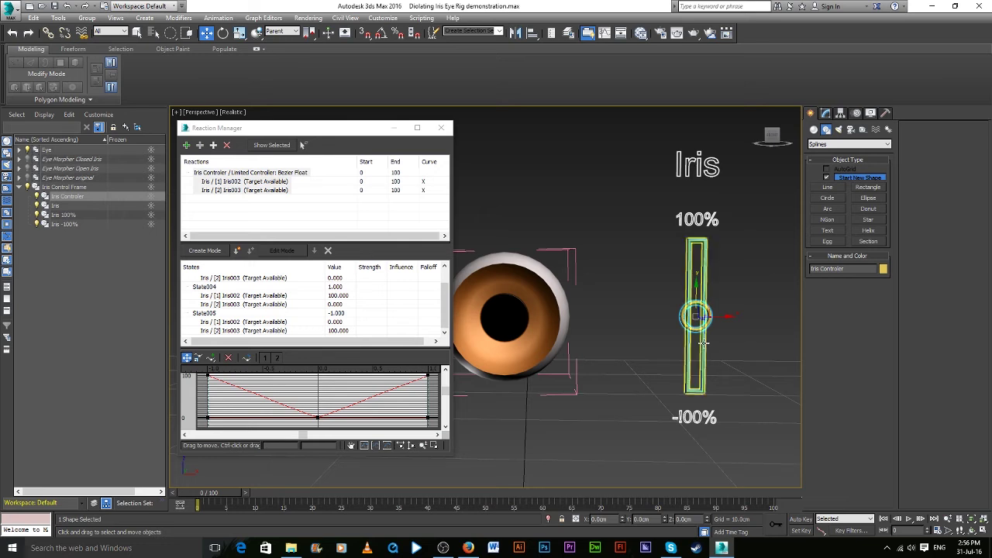
pyautogui.click(704, 344)
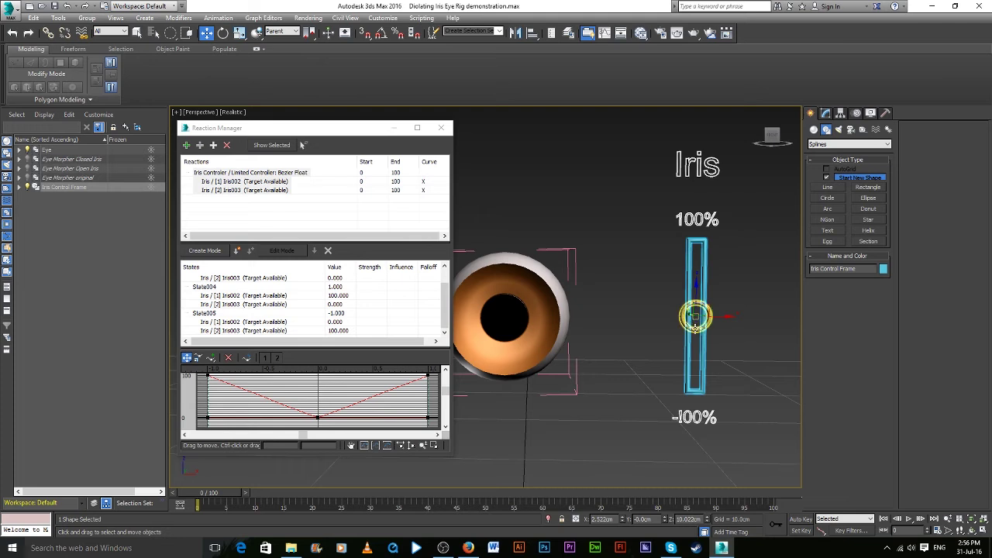
pyautogui.click(695, 320)
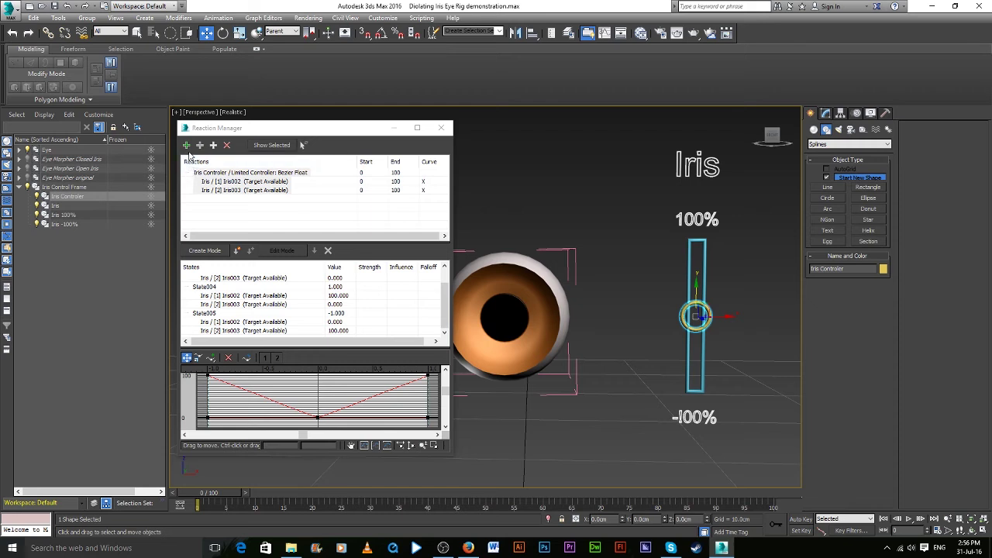
pyautogui.click(186, 146)
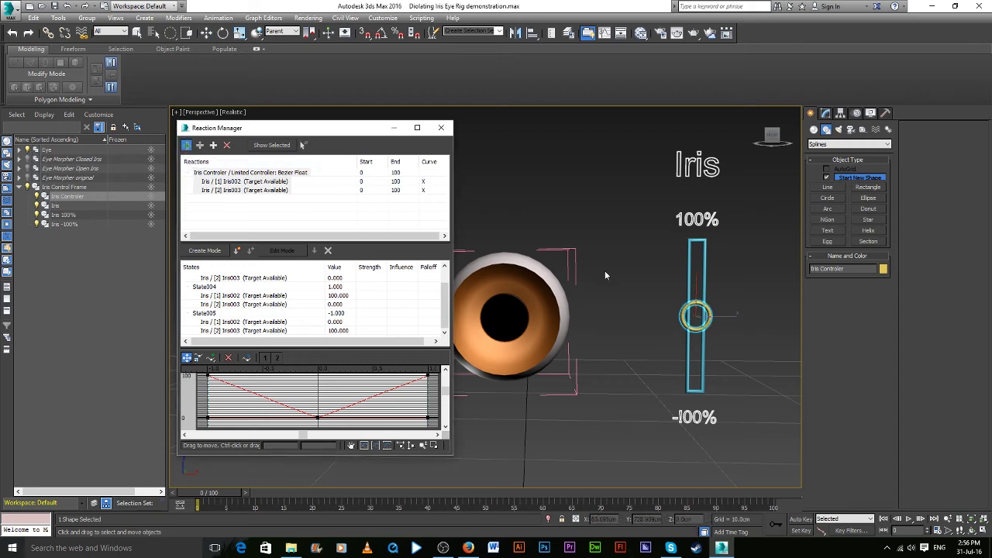
pyautogui.click(682, 315)
pyautogui.moveTo(659, 335)
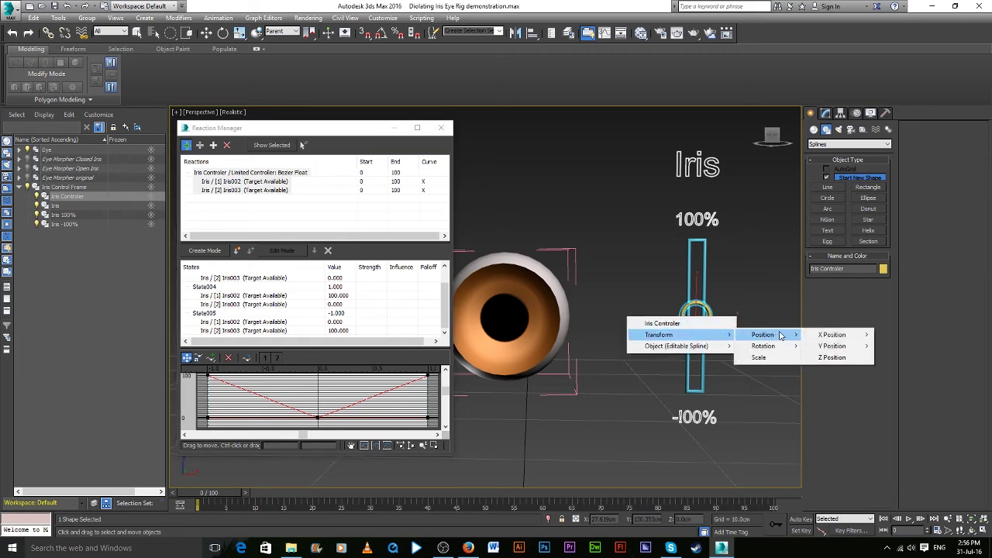
pyautogui.moveTo(762, 334)
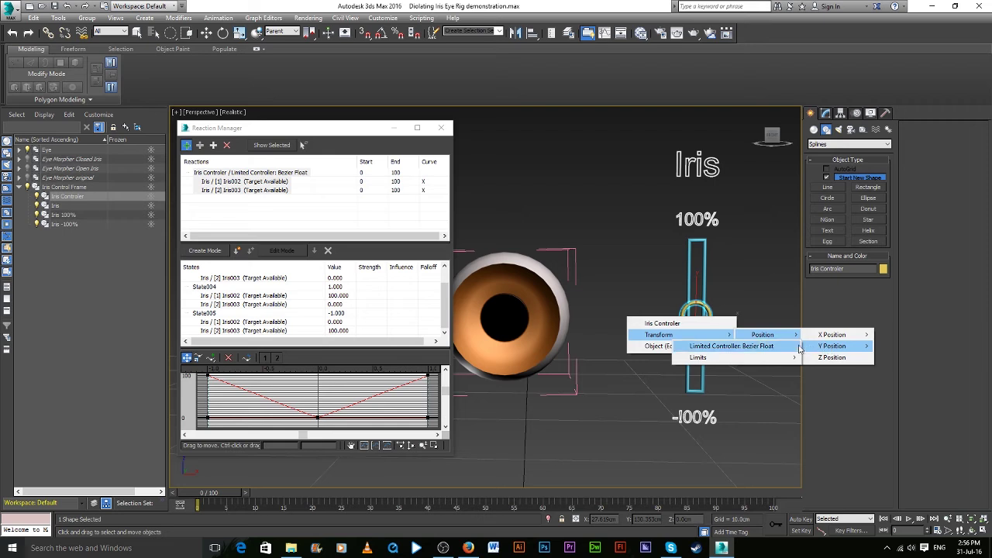
pyautogui.moveTo(835, 345)
pyautogui.click(744, 351)
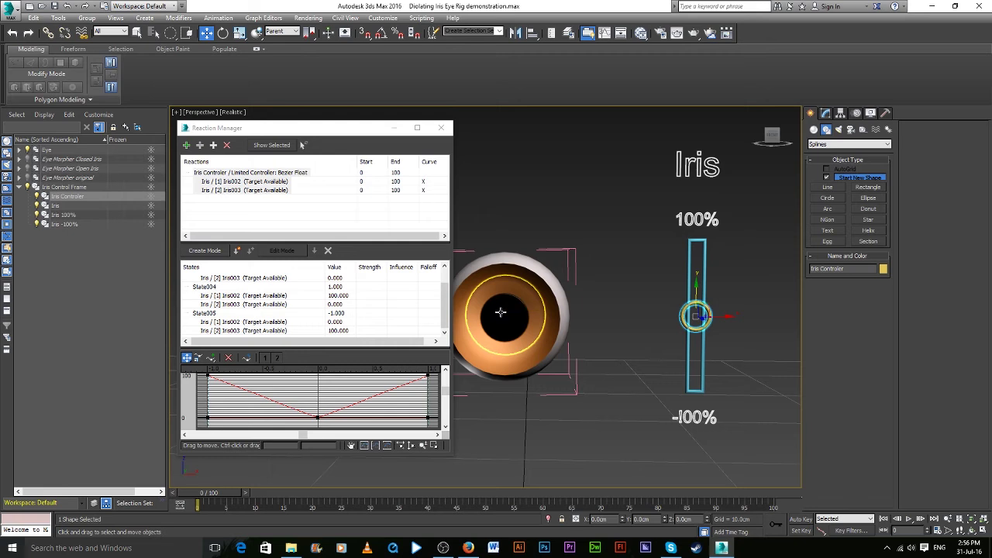
# Add the Pupil's Morpher targets Pupil002 and Pupil003 as slaves of the Iris Controler
pyautogui.click(500, 312)
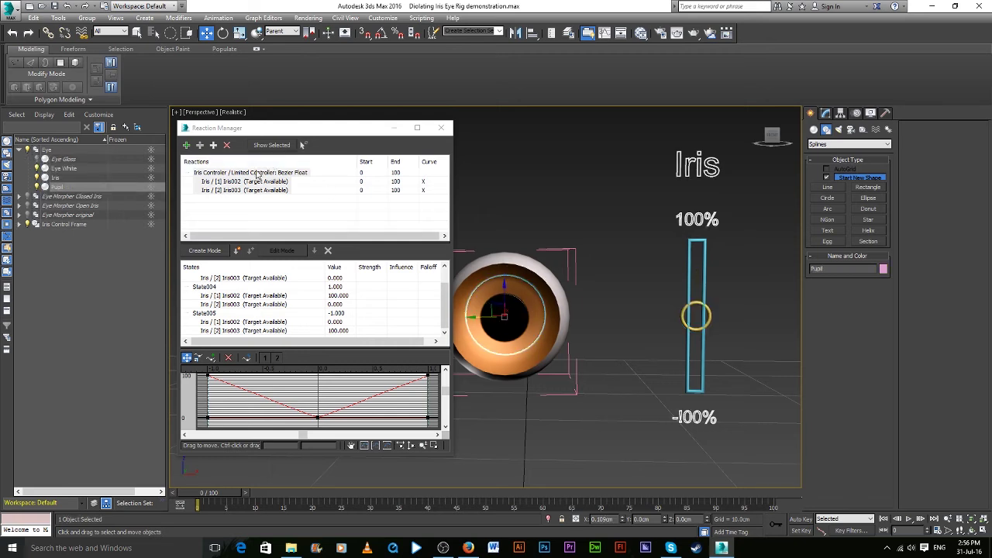
pyautogui.click(201, 146)
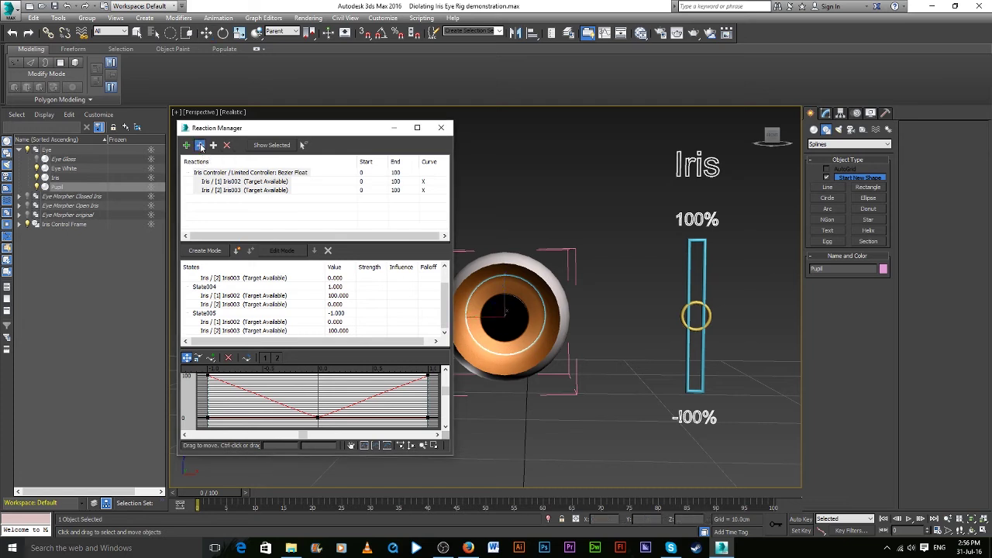
pyautogui.click(500, 313)
pyautogui.moveTo(494, 326)
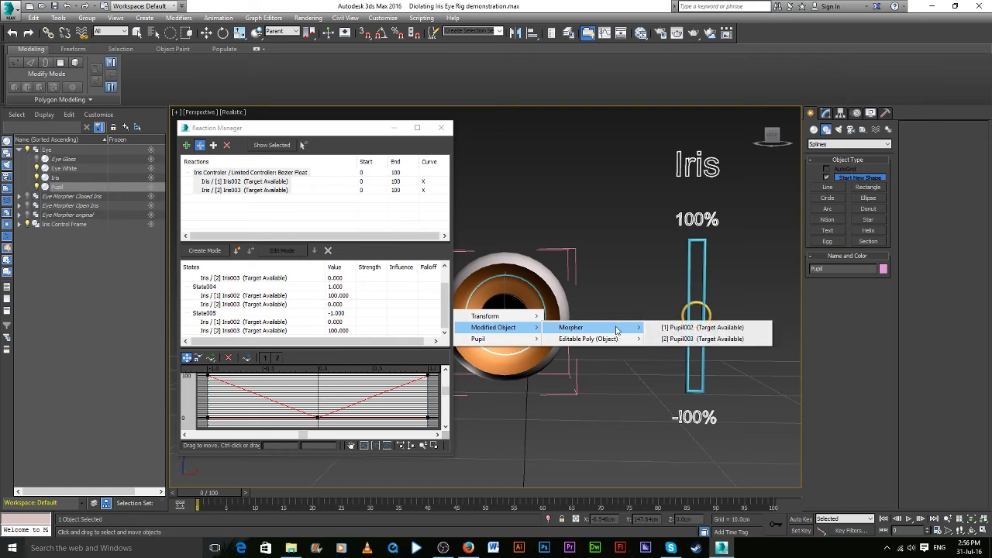
pyautogui.moveTo(571, 327)
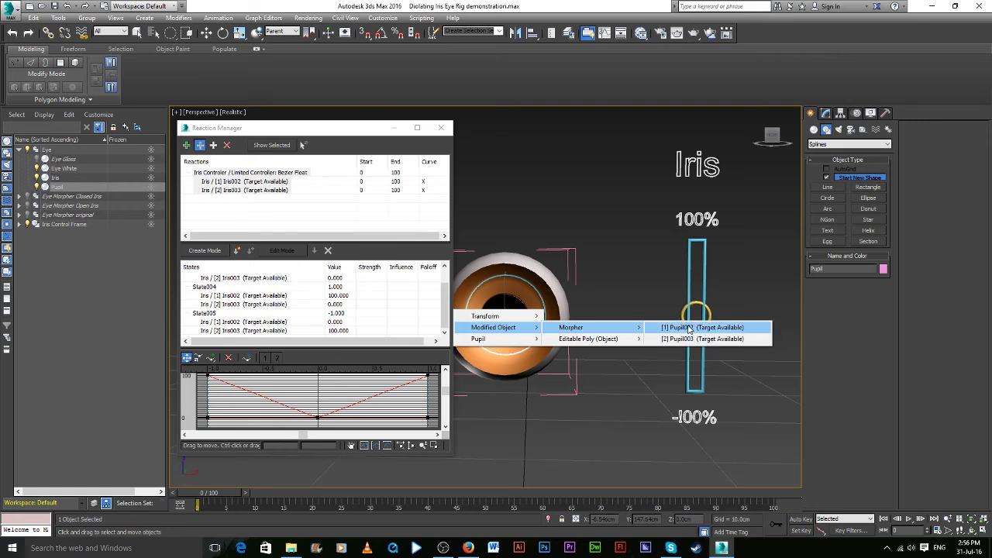
pyautogui.click(688, 329)
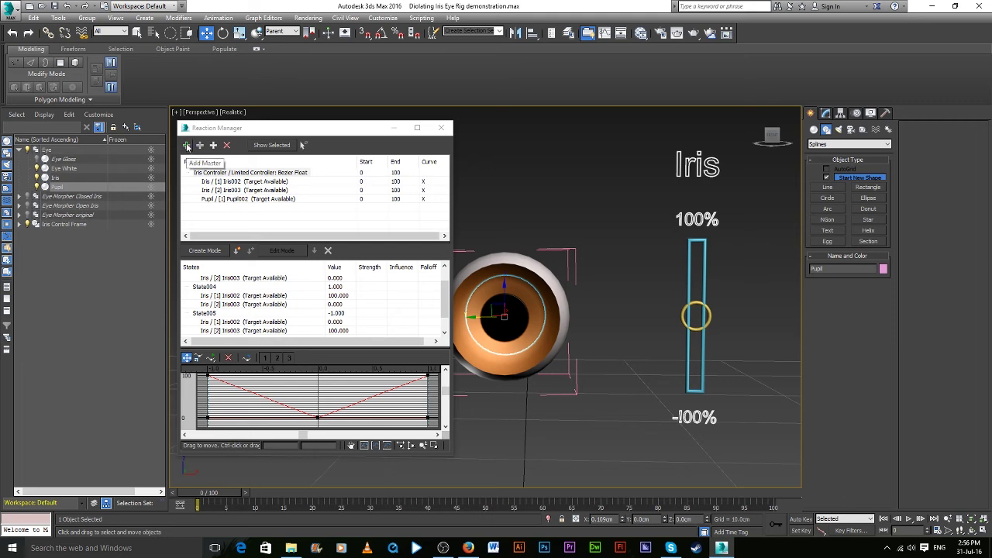
pyautogui.click(200, 145)
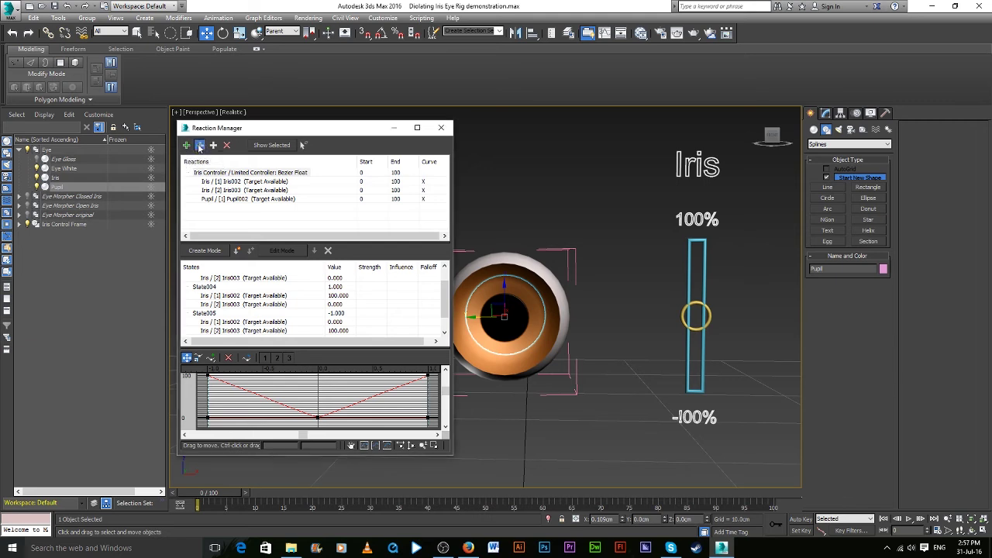
pyautogui.click(511, 313)
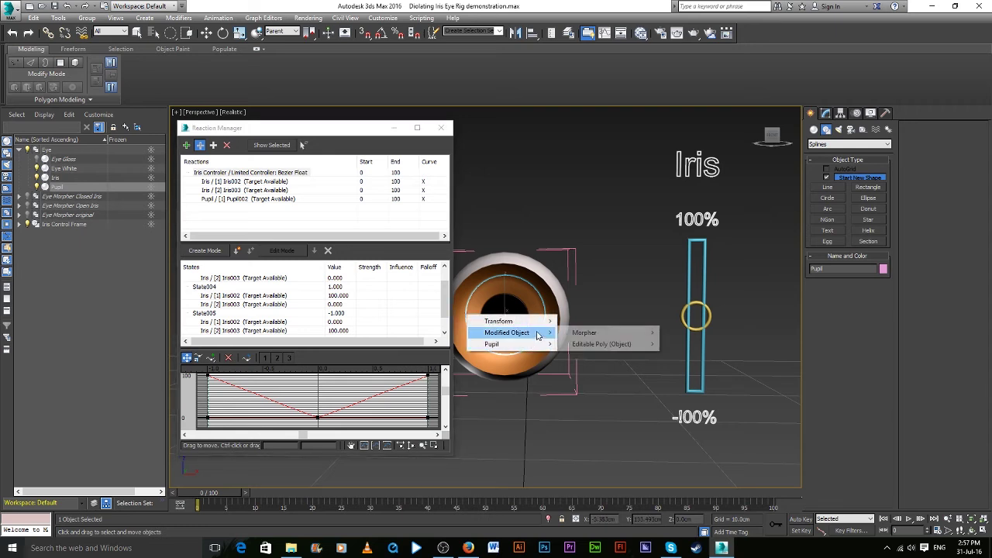
pyautogui.moveTo(600, 332)
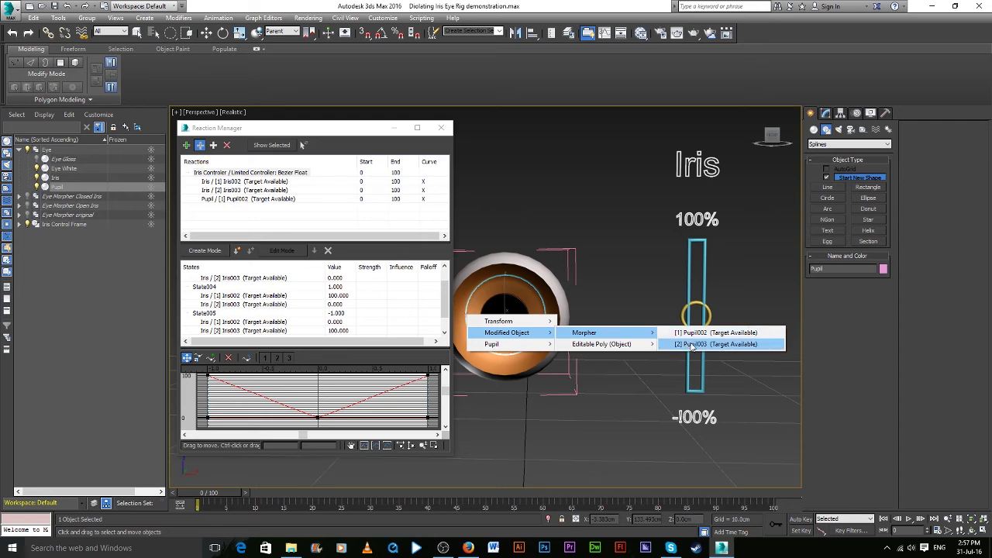
pyautogui.click(692, 344)
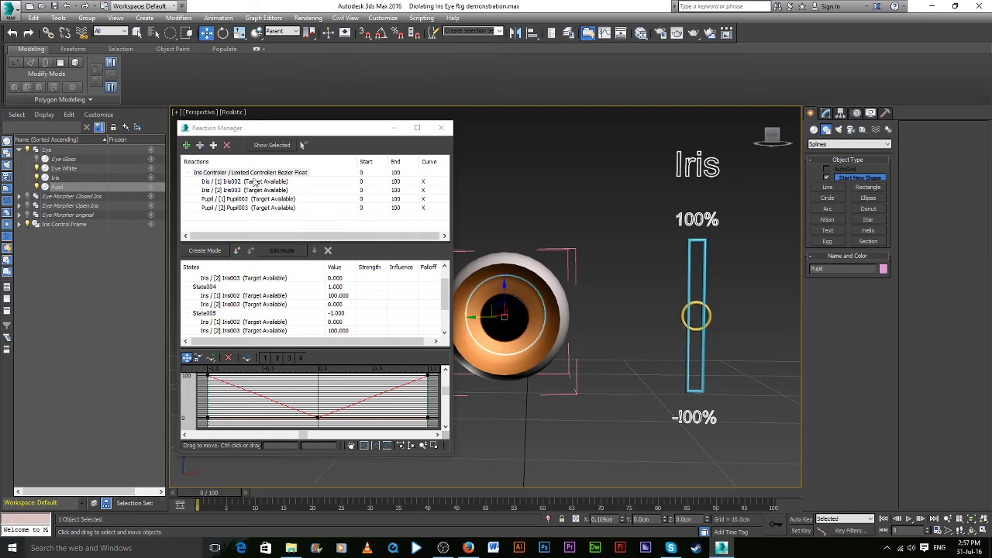
# Scroll through the Reaction Manager States list and select the iris entries
pyautogui.scroll(-2, 284, 307)
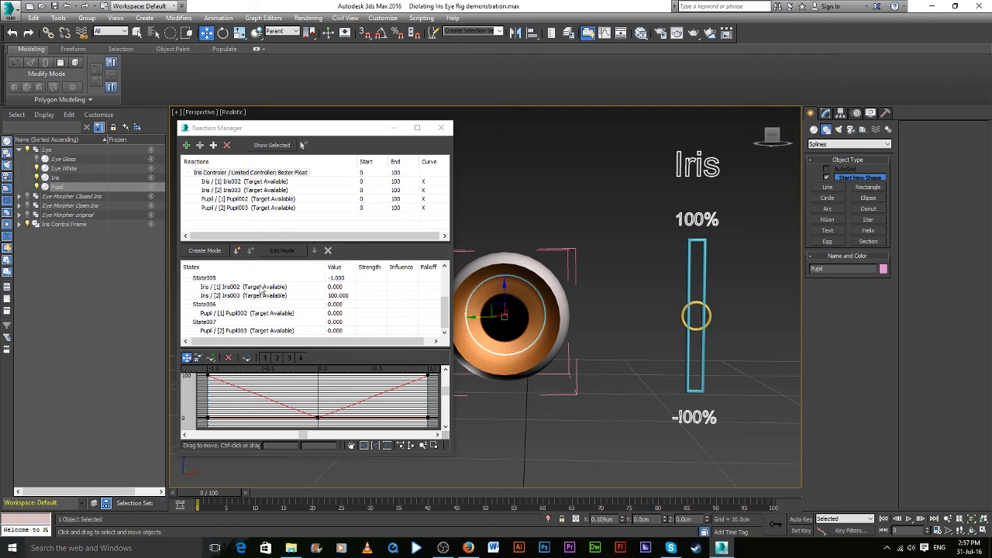
pyautogui.scroll(3, 262, 288)
pyautogui.scroll(-3, 252, 299)
pyautogui.scroll(3, 284, 311)
pyautogui.scroll(-3, 282, 309)
pyautogui.scroll(3, 365, 320)
pyautogui.scroll(-3, 279, 299)
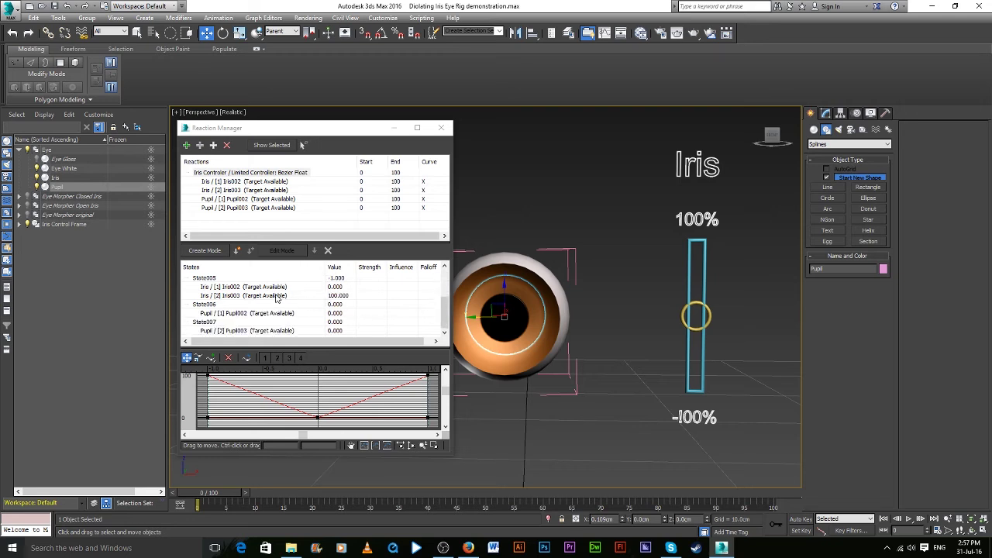
pyautogui.click(184, 335)
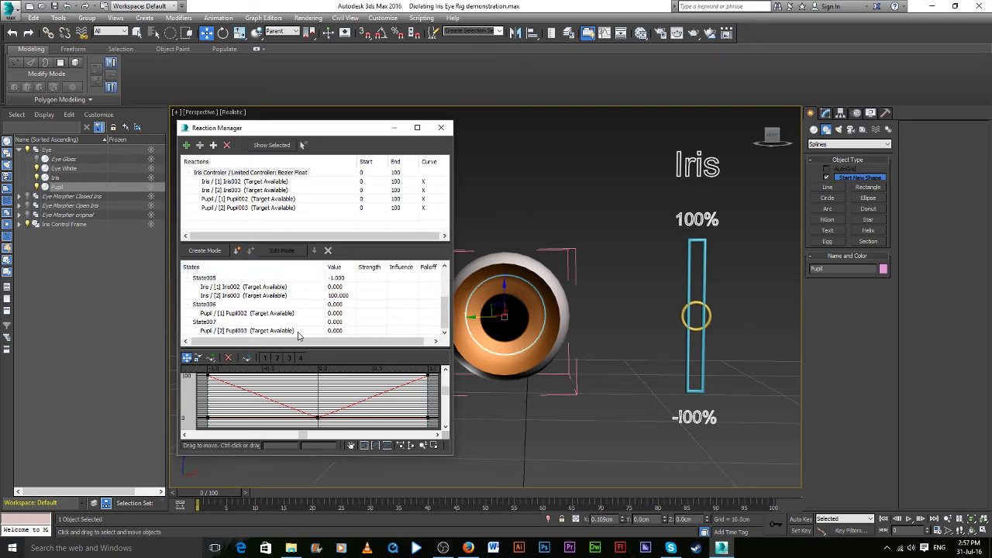
pyautogui.moveTo(370, 334); pyautogui.dragTo(263, 238)
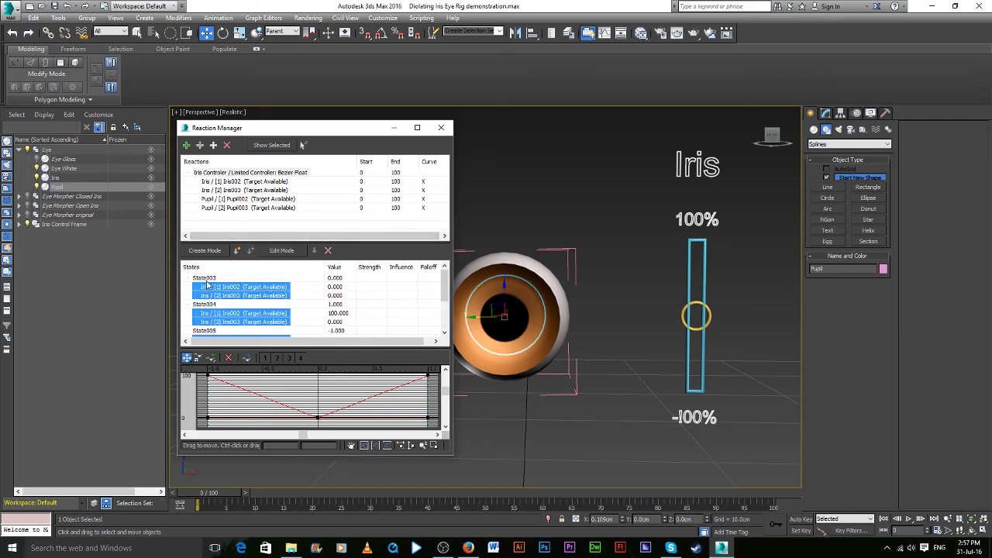
# Delete the selected iris entries, then save a recovery copy when 3ds Max crashes
pyautogui.click(328, 250)
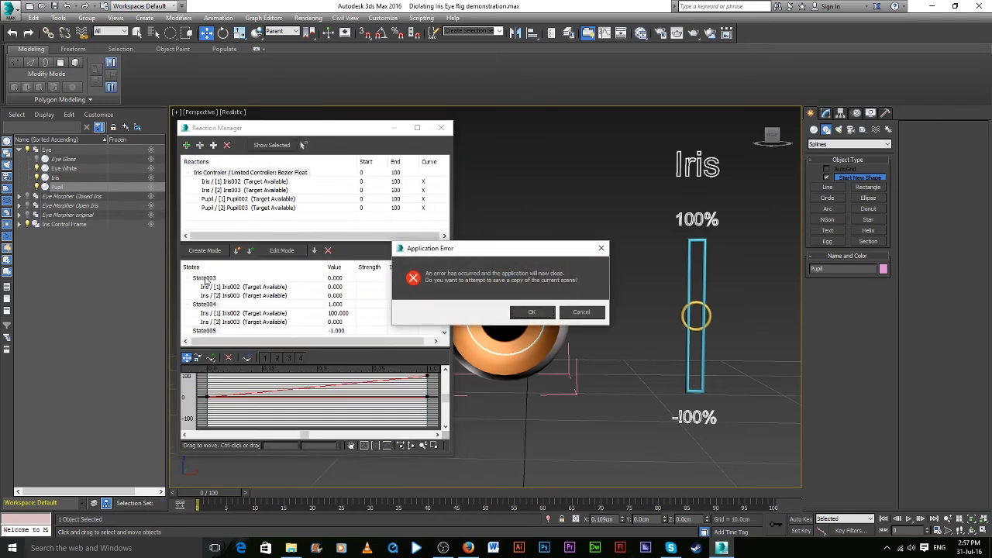
pyautogui.click(545, 315)
pyautogui.click(593, 323)
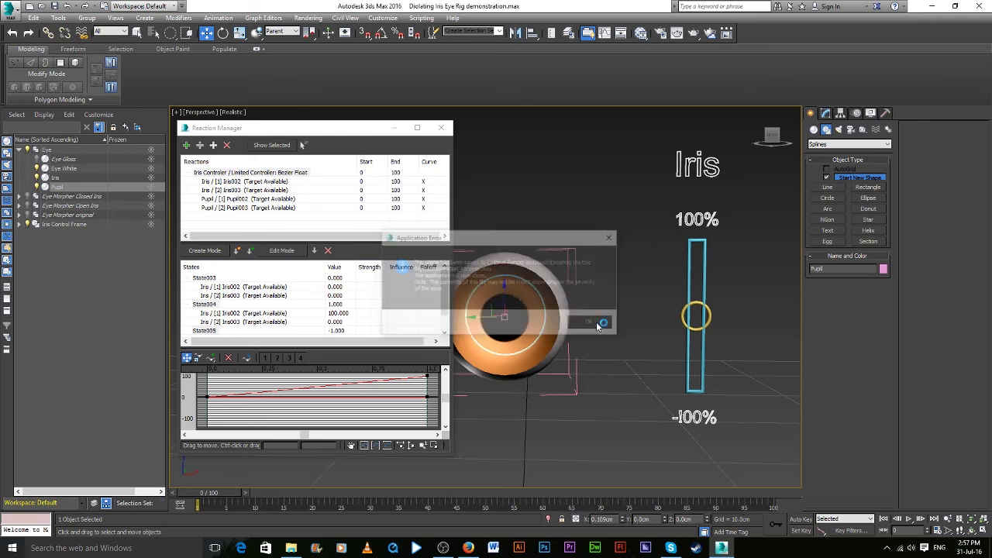
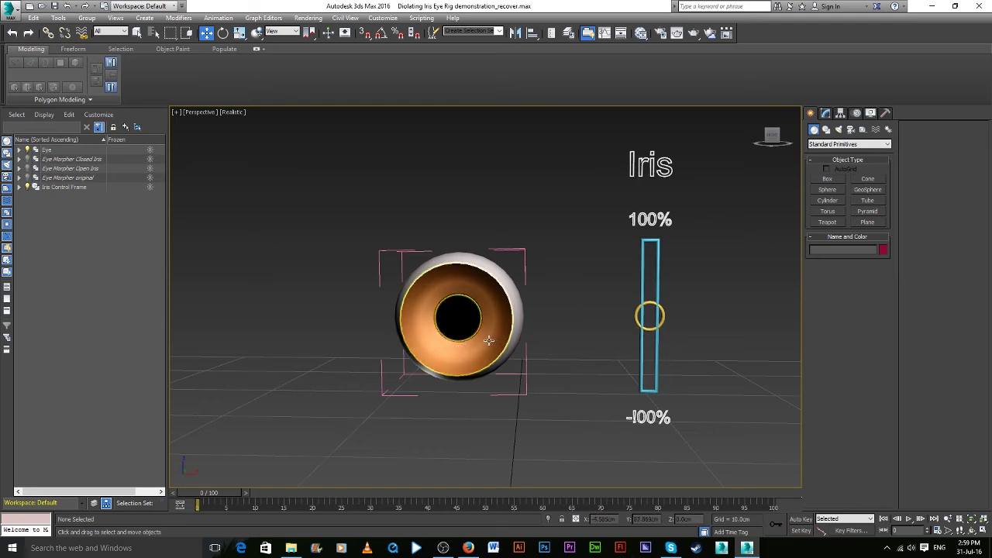
# Select the Iris Controler and slide it up to test pupil dilation
pyautogui.click(649, 303)
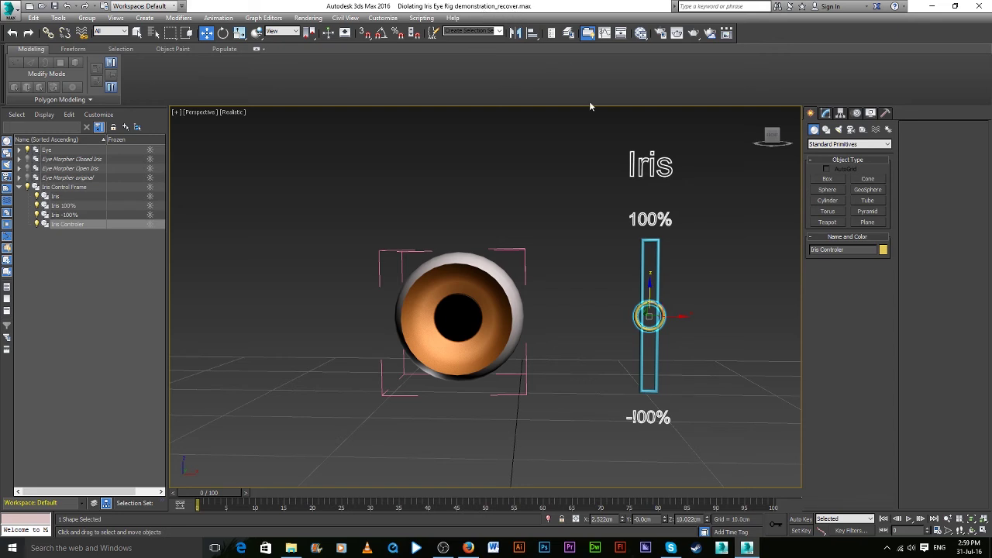
pyautogui.moveTo(649, 291)
pyautogui.mouseDown()
pyautogui.moveTo(650, 218)
pyautogui.moveTo(651, 362)
pyautogui.moveTo(655, 232)
pyautogui.moveTo(650, 347)
pyautogui.moveTo(649, 329)
pyautogui.mouseUp()
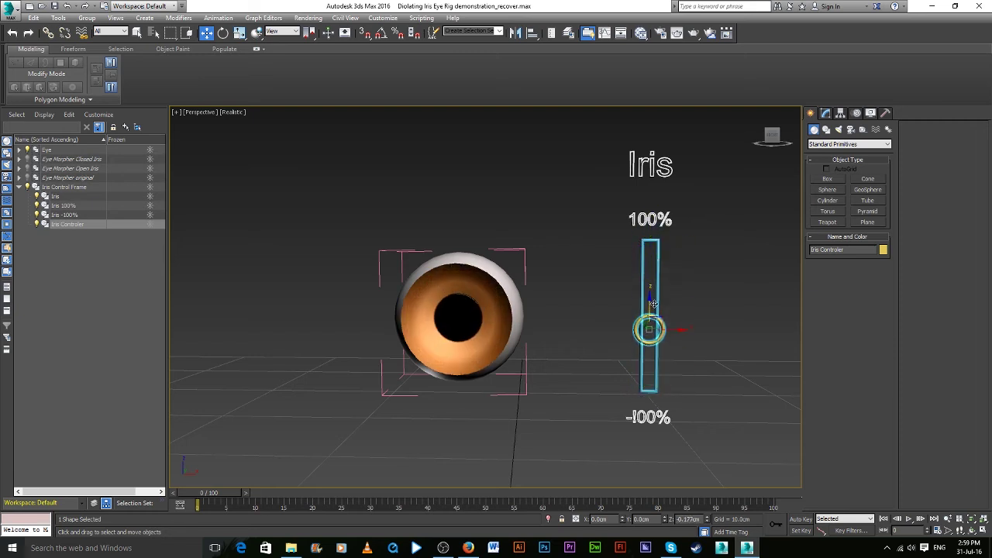
pyautogui.rightClick(709, 338)
# Switch the reference coordinate system to Parent and reset the controller's Y position to 0
pyautogui.click(285, 31)
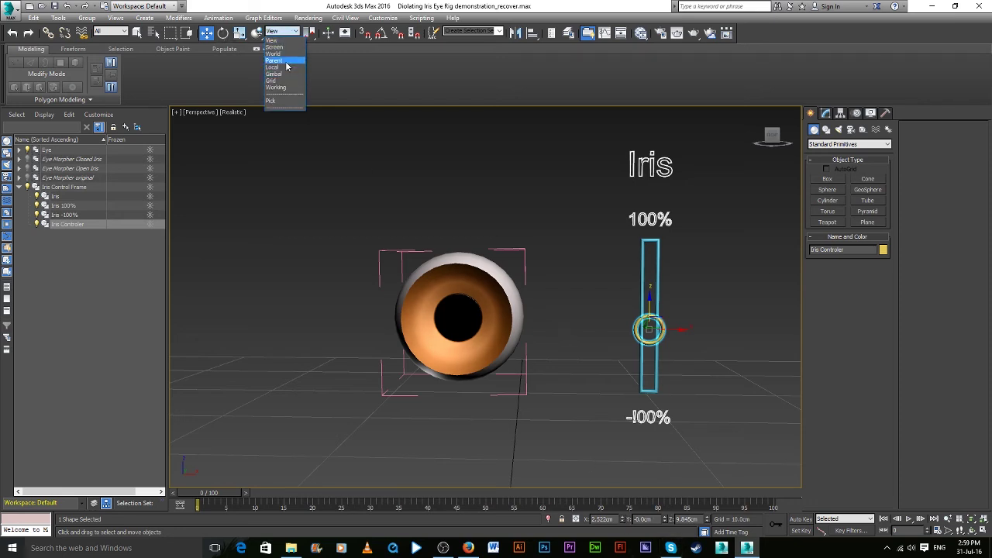
pyautogui.click(286, 61)
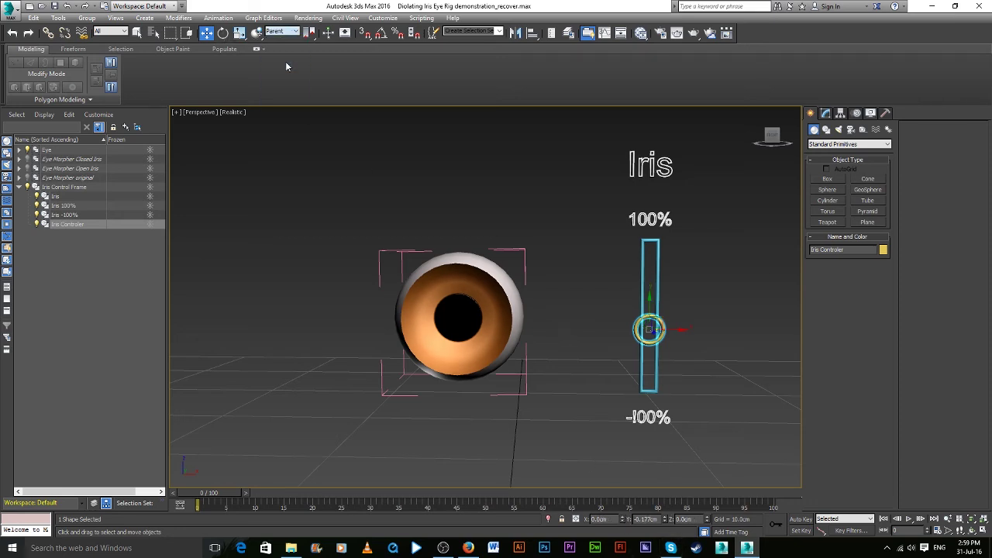
pyautogui.rightClick(664, 519)
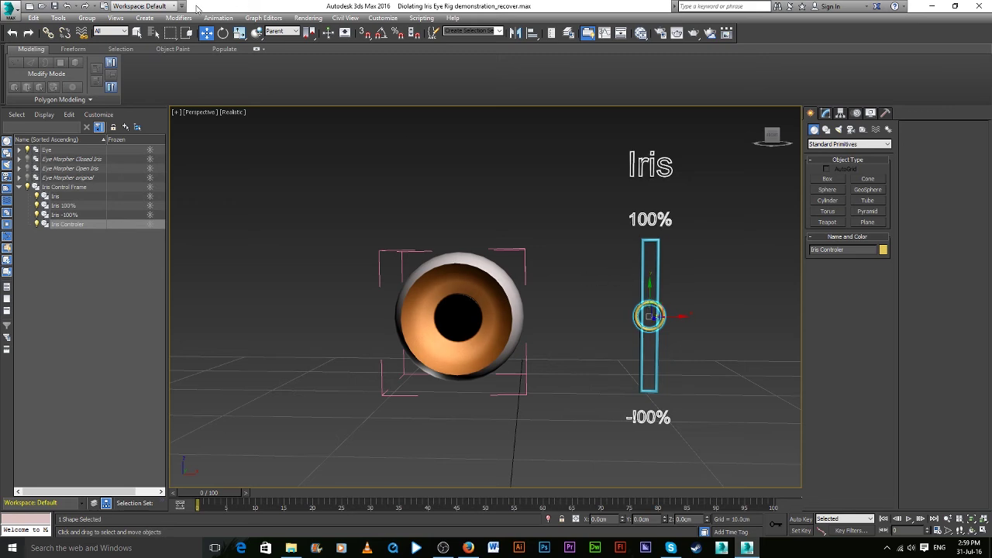
# Open Animation > Reaction Manager and inspect the Iris Controler reactions on Iris002, Iris003, Pupil002 and Pupil003
pyautogui.click(219, 17)
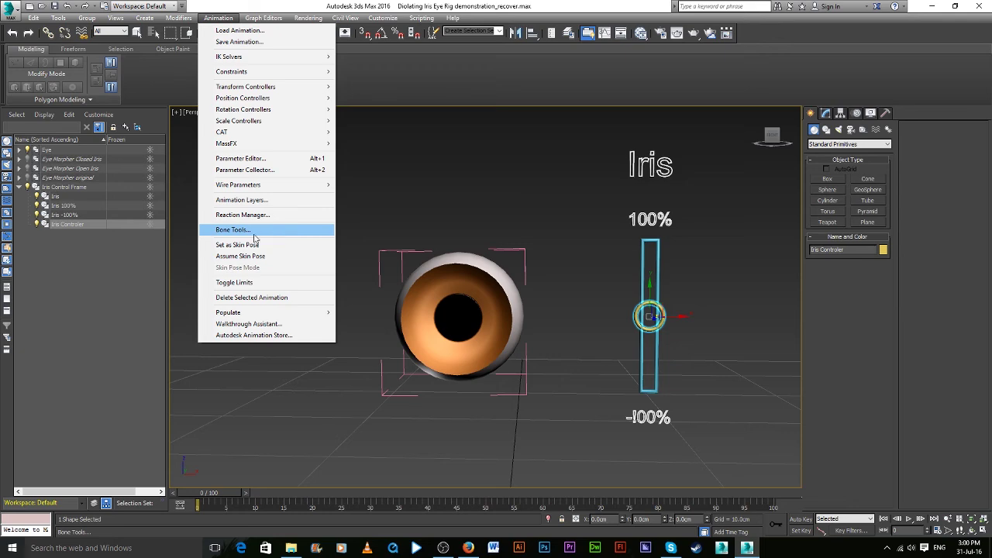
pyautogui.click(259, 214)
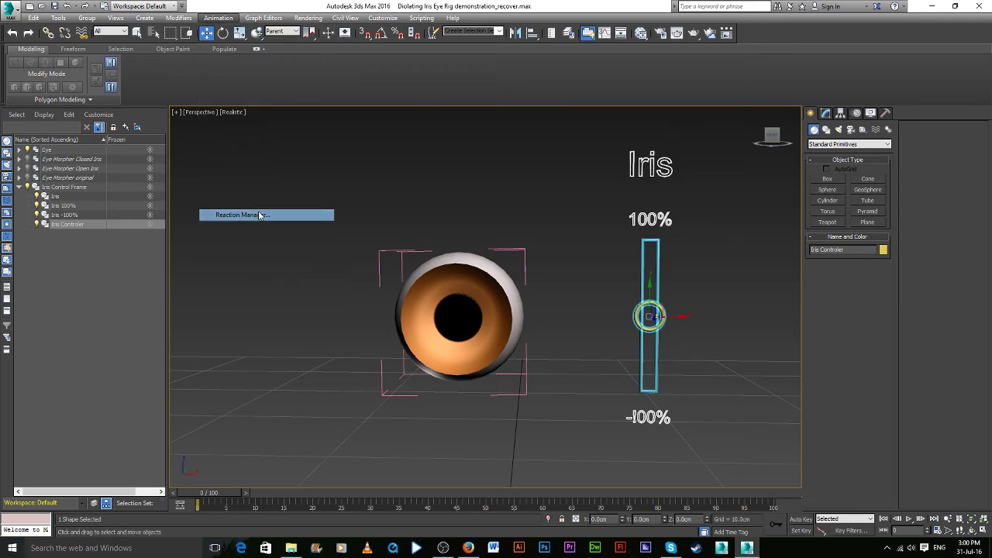
pyautogui.moveTo(495, 110); pyautogui.dragTo(323, 131)
pyautogui.scroll(-1, 298, 310)
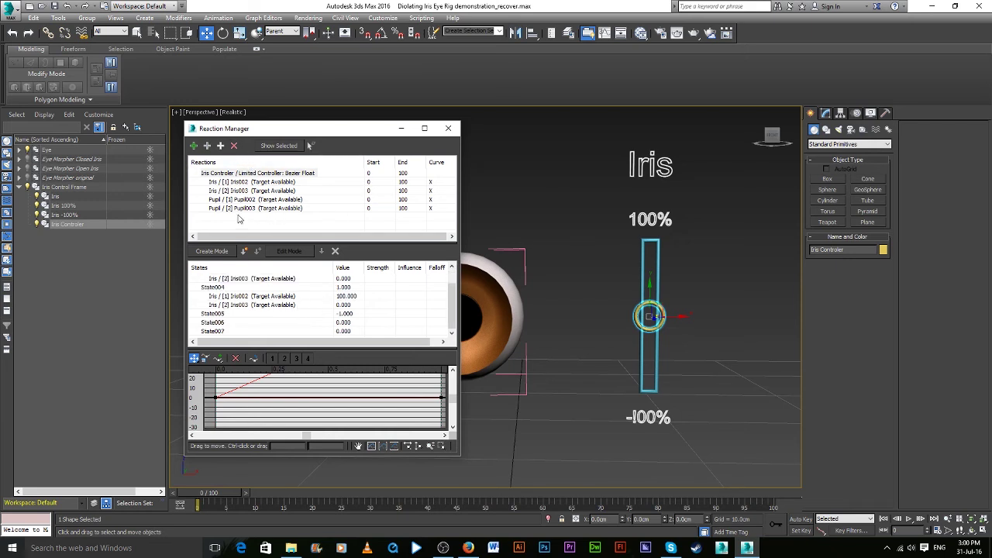
pyautogui.moveTo(240, 219); pyautogui.dragTo(190, 169)
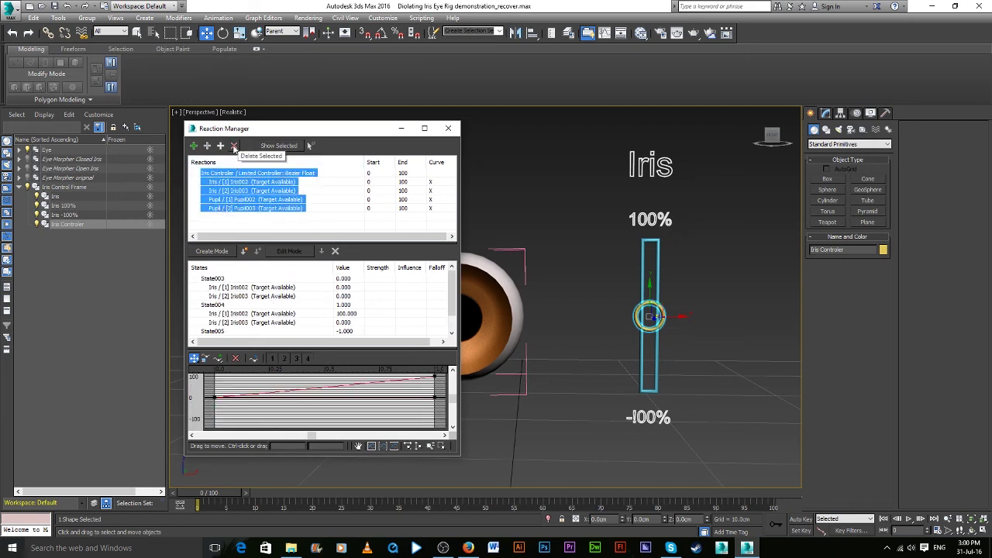
pyautogui.click(251, 222)
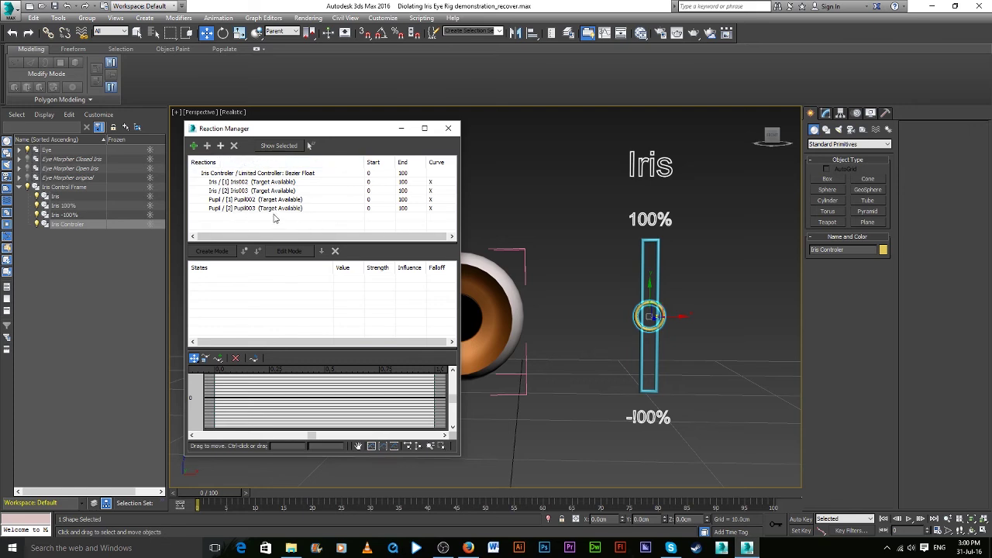
pyautogui.click(240, 201)
pyautogui.click(240, 208)
pyautogui.moveTo(477, 287); pyautogui.dragTo(599, 287, button='middle')
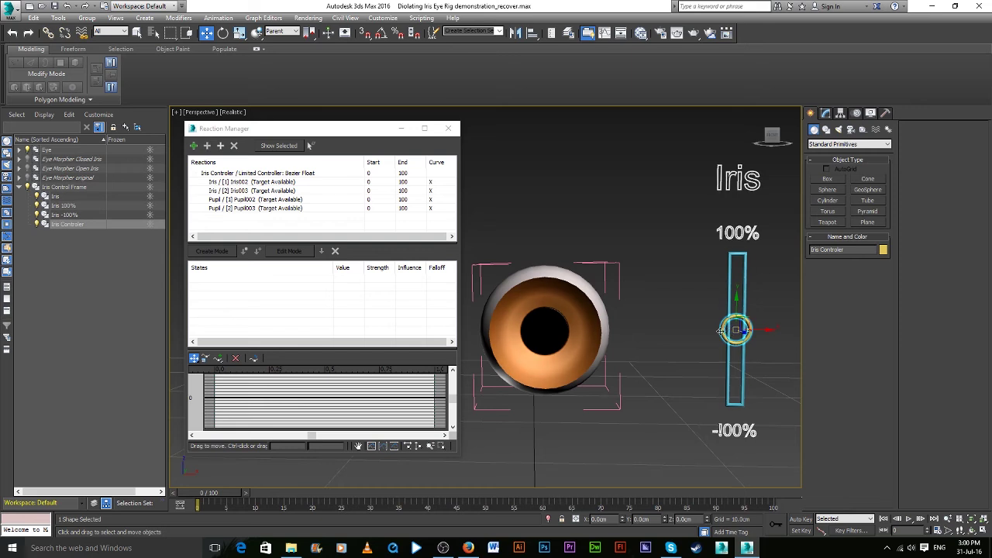
pyautogui.moveTo(671, 340); pyautogui.dragTo(674, 284, button='middle')
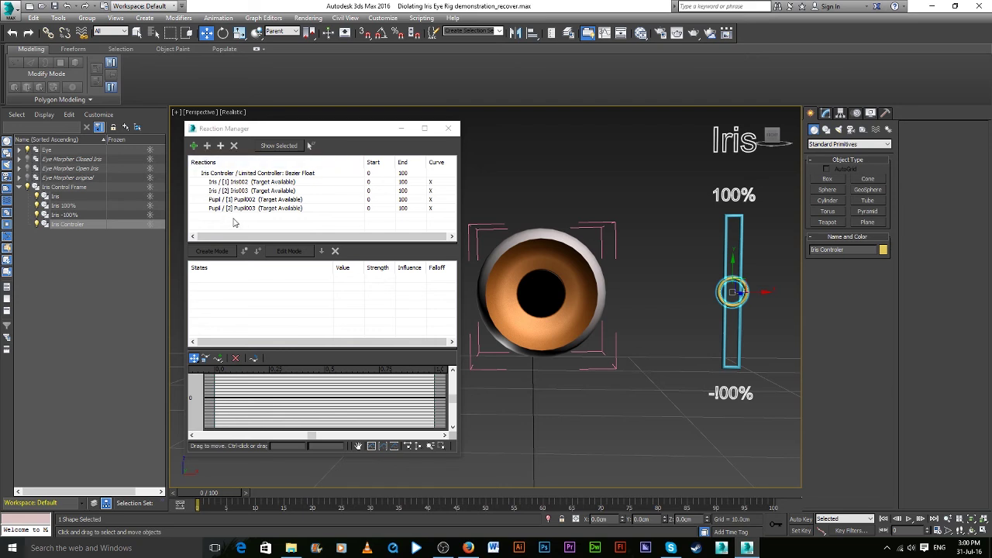
pyautogui.moveTo(234, 223); pyautogui.dragTo(233, 180)
pyautogui.click(232, 220)
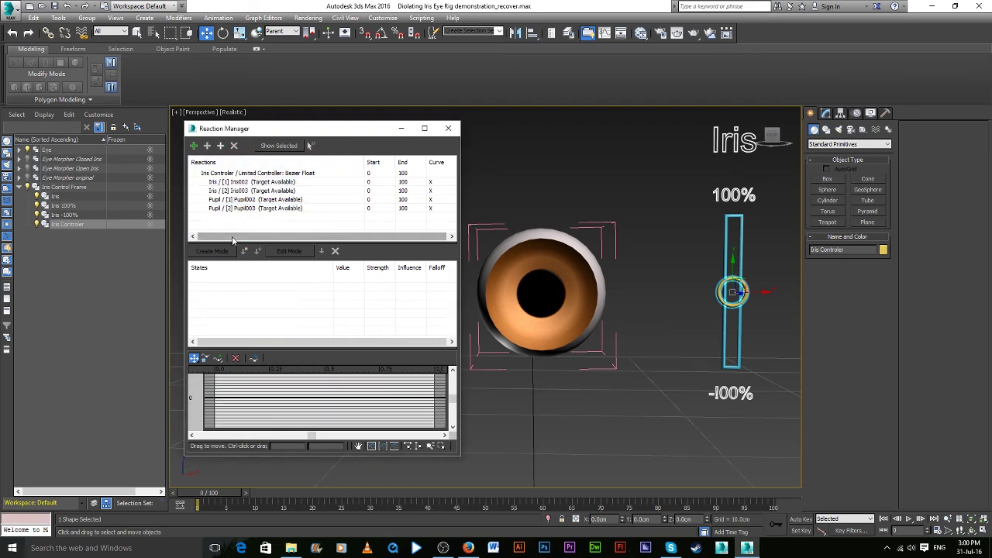
# Select the Iris Controler reaction to show its states
pyautogui.click(222, 174)
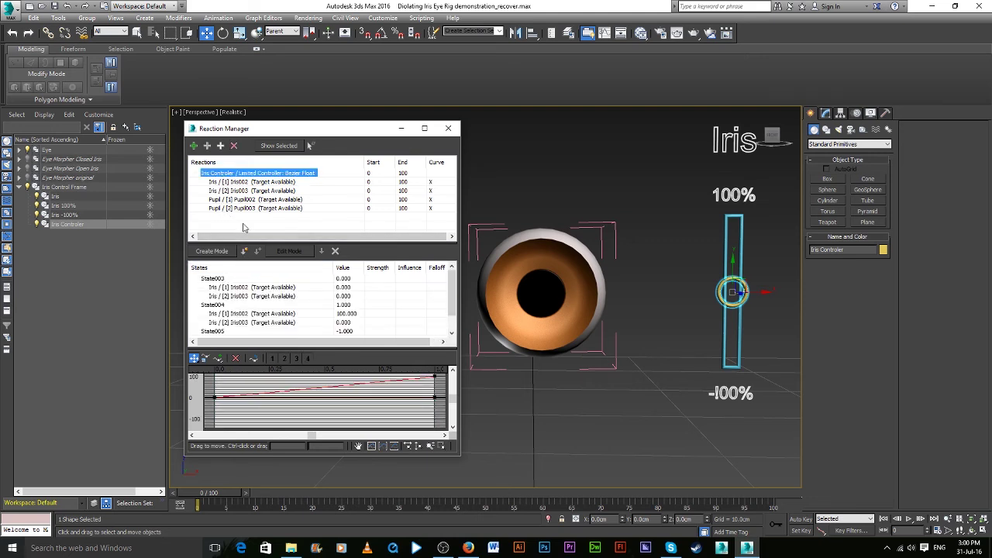
pyautogui.moveTo(243, 227); pyautogui.dragTo(232, 172)
pyautogui.scroll(-1, 269, 283)
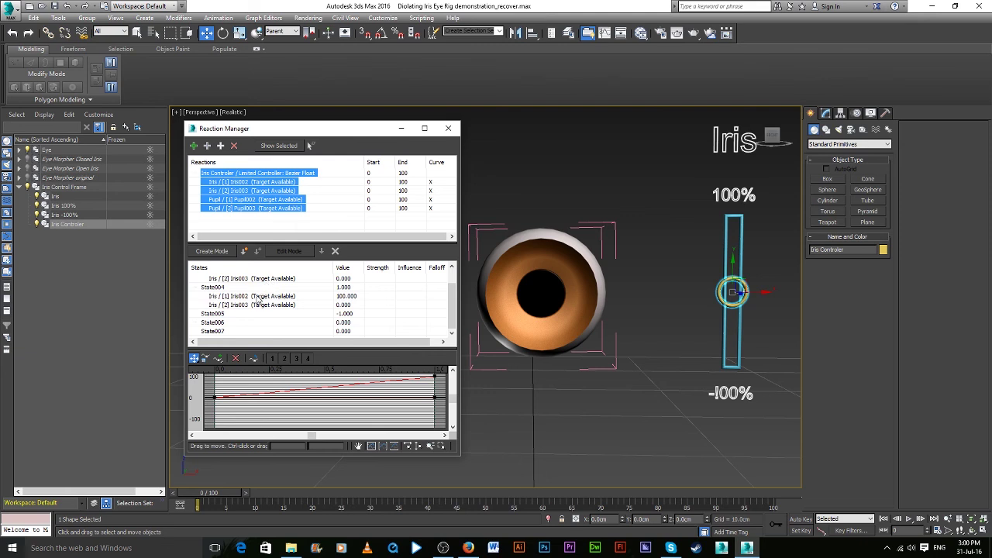
pyautogui.click(212, 336)
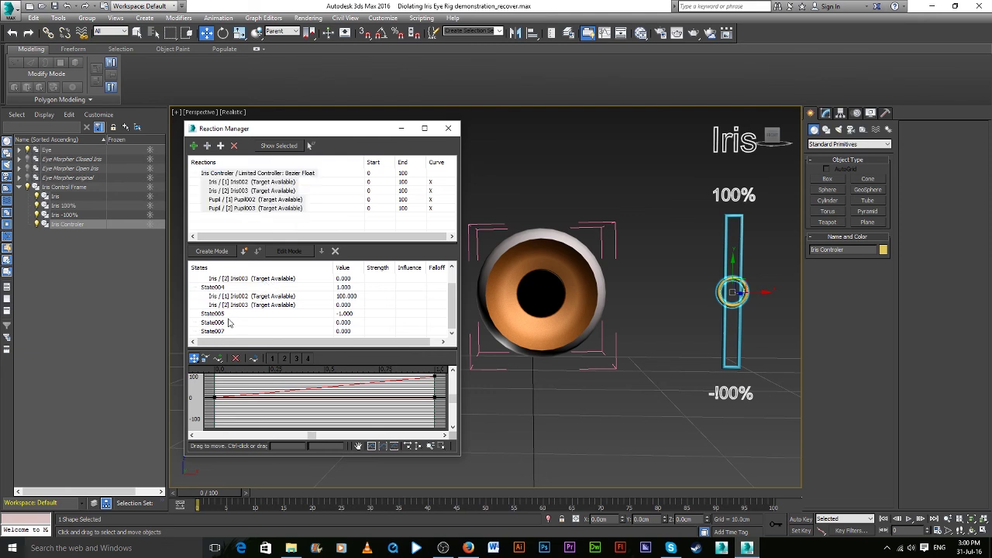
pyautogui.scroll(1, 206, 308)
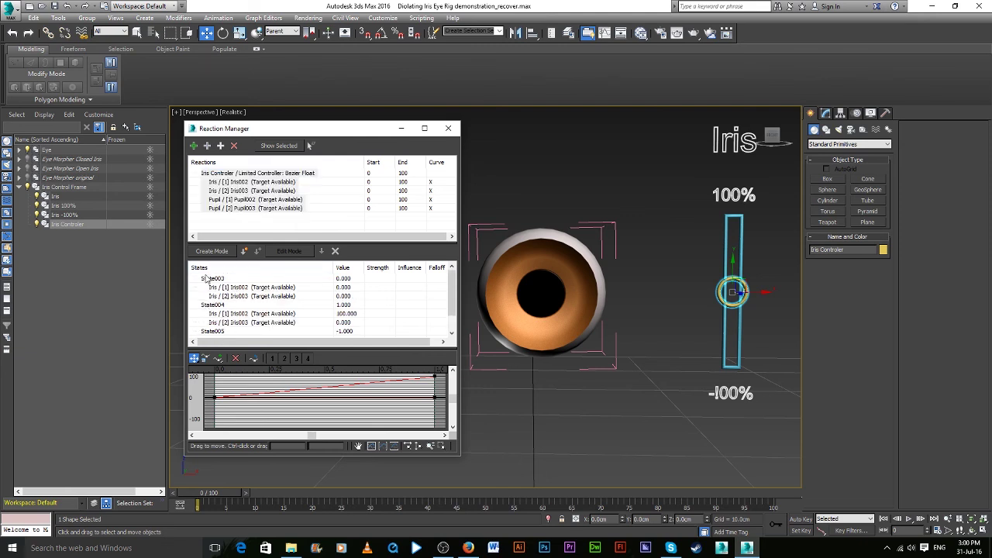
# Select States 003–006 with their Iris002 and Iris003 targets and delete them
pyautogui.click(210, 278)
pyautogui.click(217, 305)
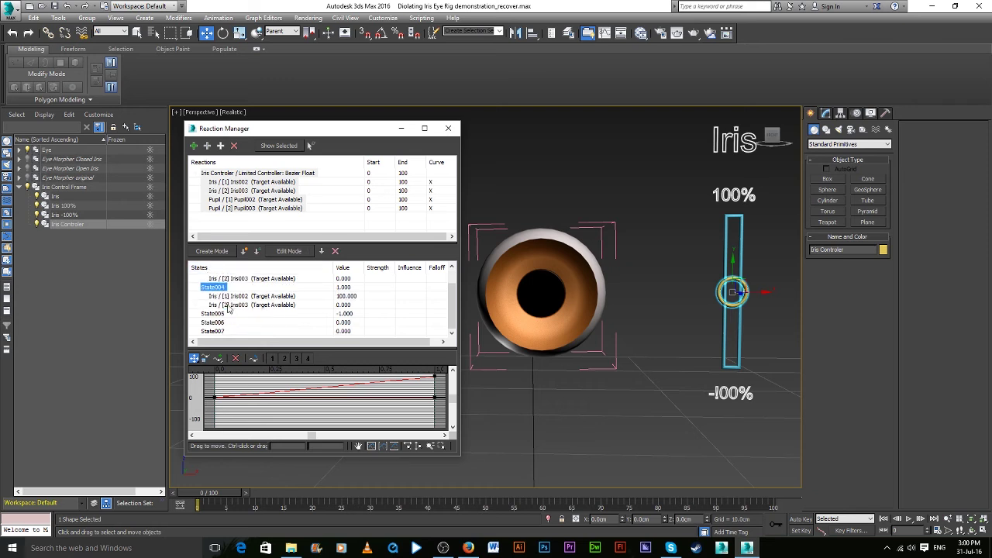
pyautogui.keyDown('ctrl'); pyautogui.click(213, 313); pyautogui.keyUp('ctrl')
pyautogui.keyDown('ctrl'); pyautogui.click(216, 322); pyautogui.keyUp('ctrl')
pyautogui.keyDown('ctrl'); pyautogui.click(239, 304); pyautogui.keyUp('ctrl')
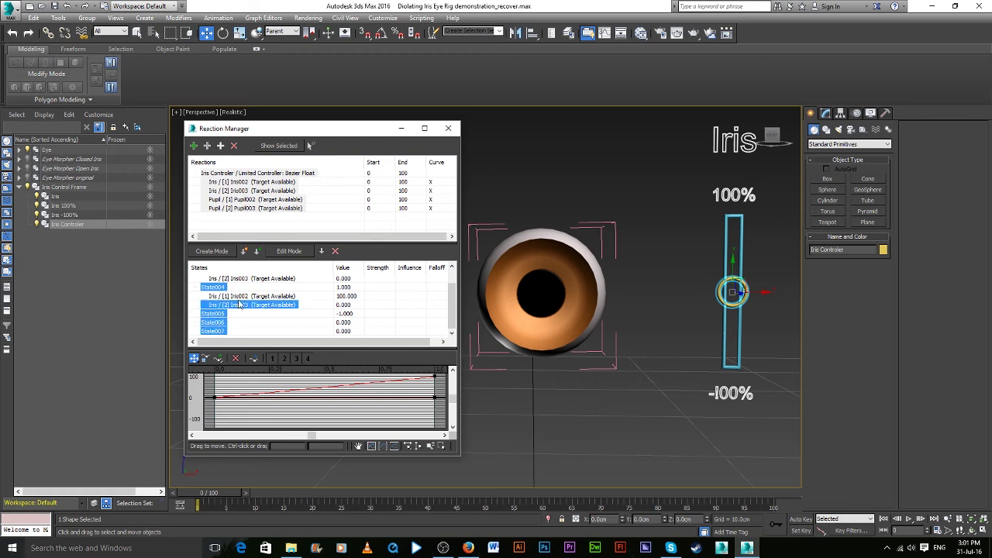
pyautogui.keyDown('ctrl'); pyautogui.click(238, 296); pyautogui.keyUp('ctrl')
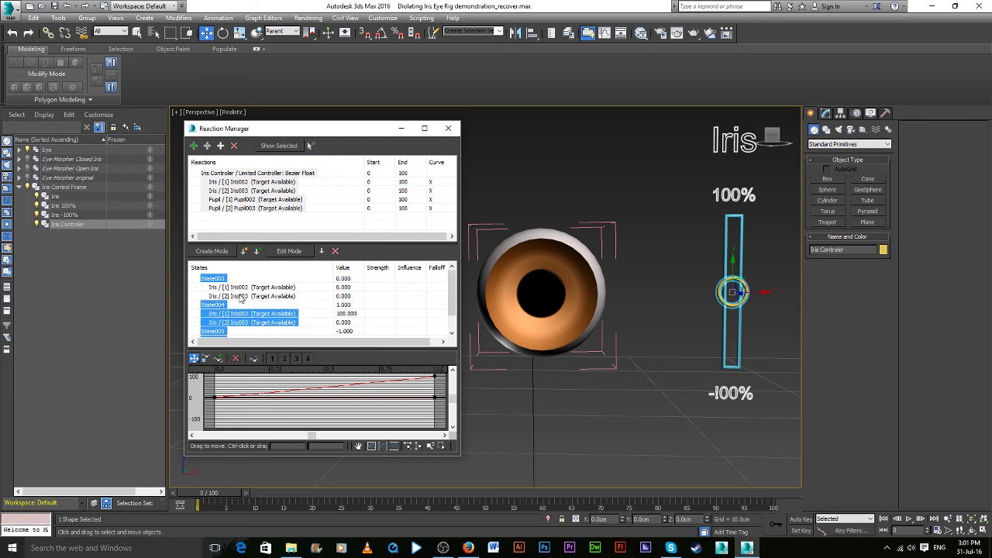
pyautogui.keyDown('ctrl'); pyautogui.click(241, 296); pyautogui.keyUp('ctrl')
pyautogui.keyDown('ctrl'); pyautogui.click(237, 286); pyautogui.keyUp('ctrl')
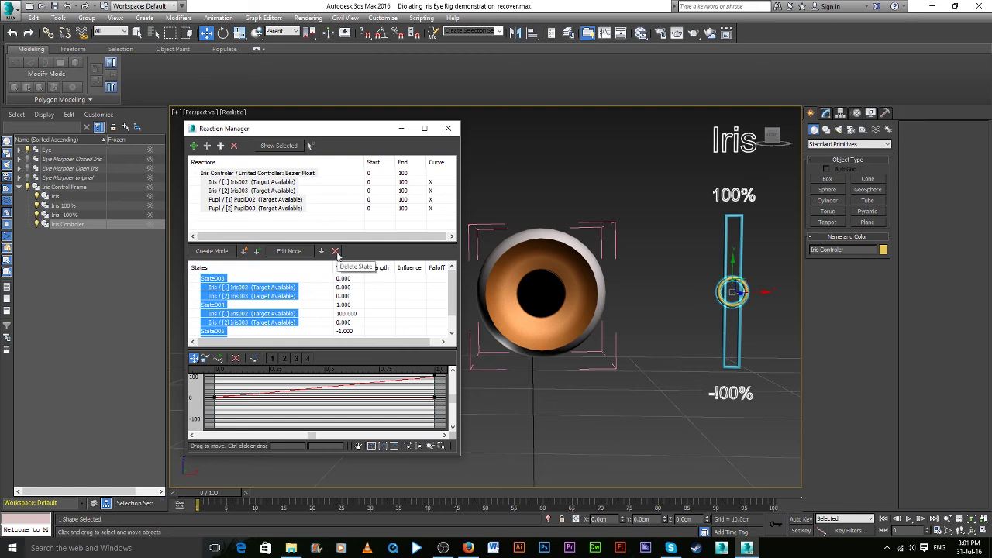
pyautogui.click(336, 251)
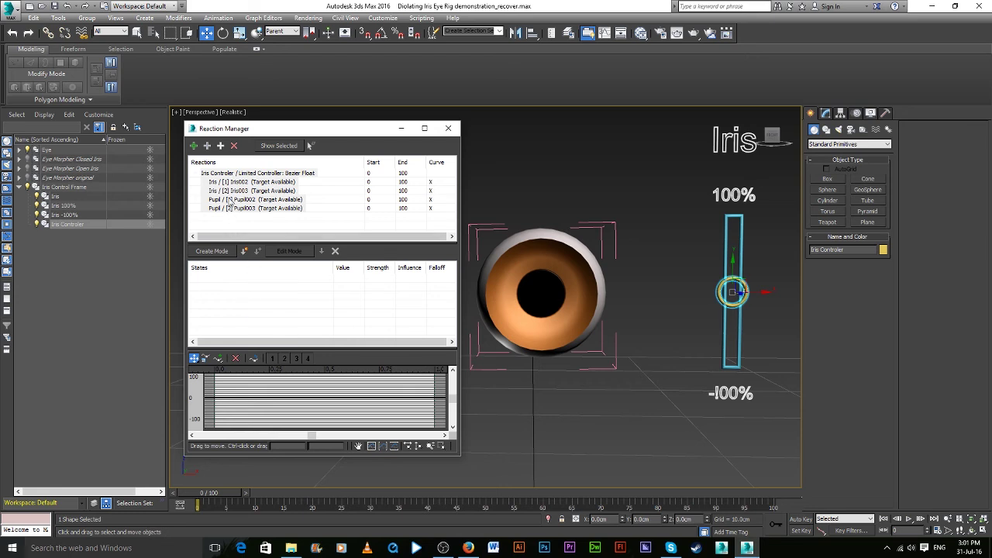
# Create a rest state at 0, then a new state with the controller at the 100% top
pyautogui.click(245, 251)
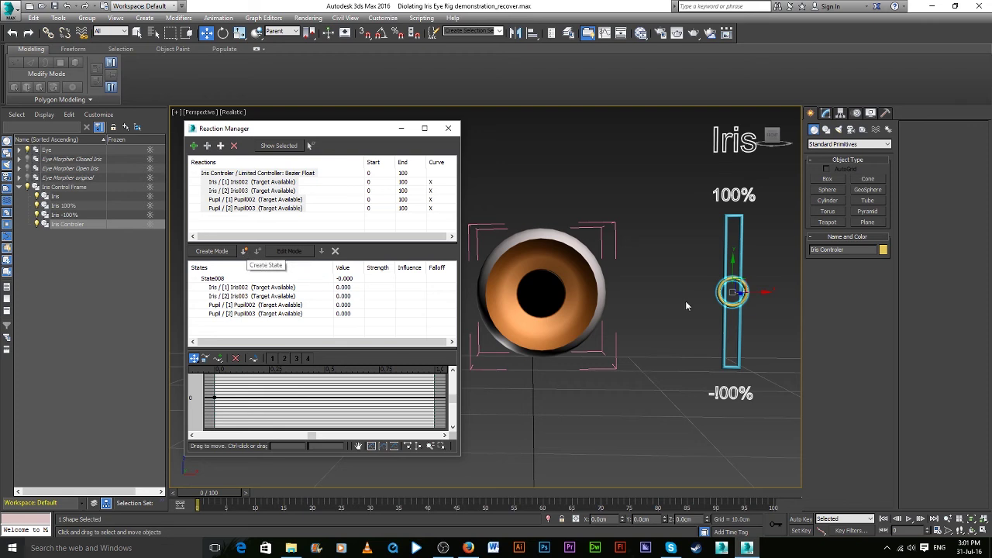
pyautogui.moveTo(732, 292); pyautogui.dragTo(729, 172)
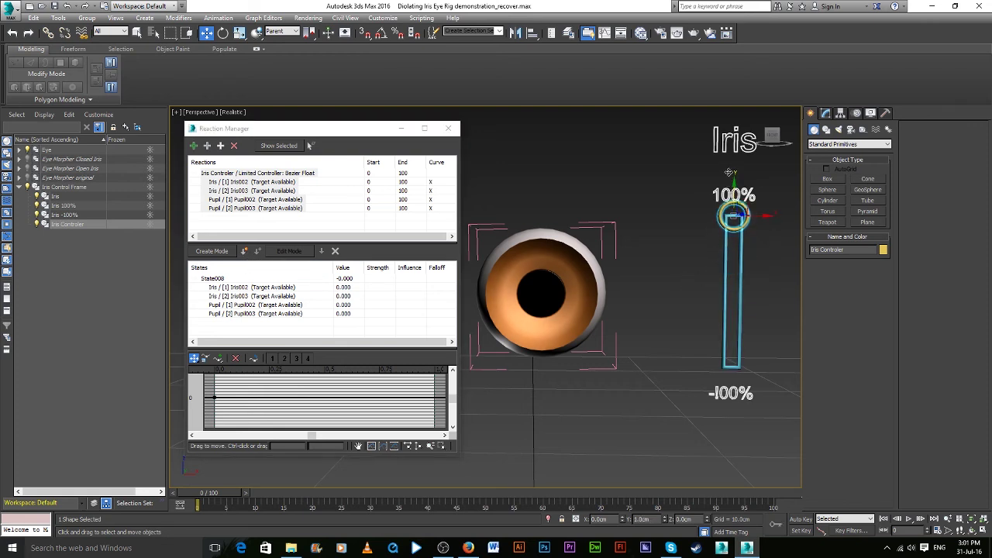
pyautogui.click(244, 253)
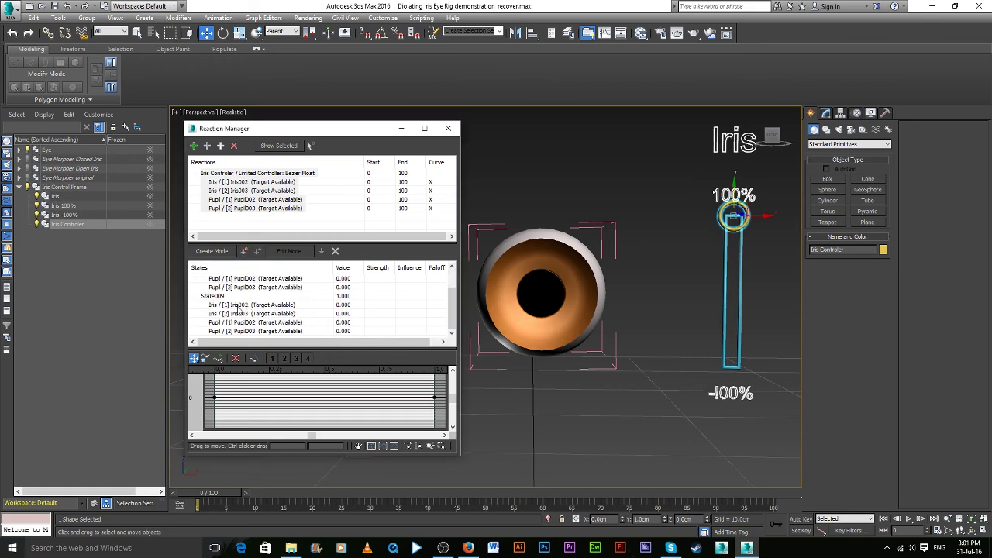
# Set Iris002 and Pupil002 to 100 in State009, then slide the controller to test
pyautogui.click(344, 306)
pyautogui.write('10')
pyautogui.press('Return')
pyautogui.click(341, 323)
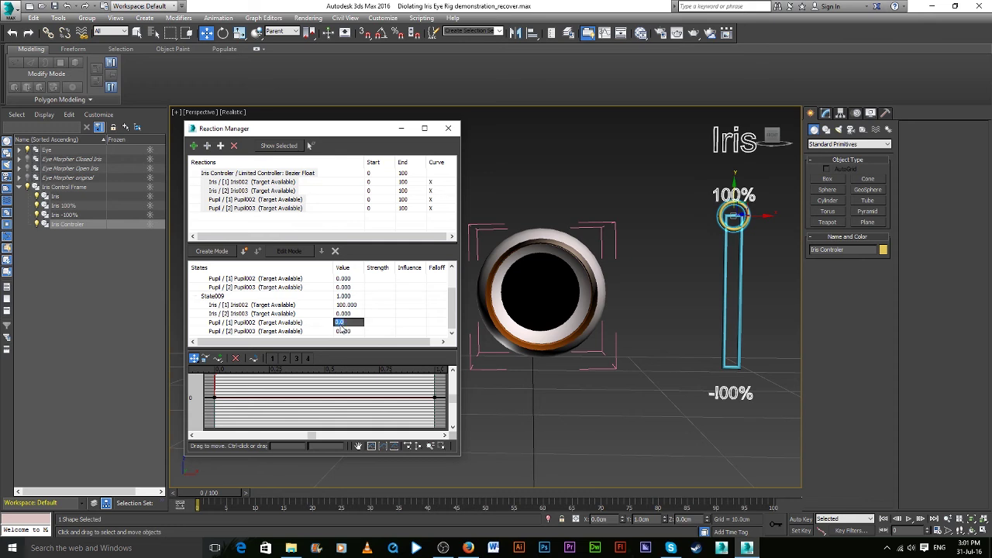
pyautogui.write('-')
pyautogui.press('Return')
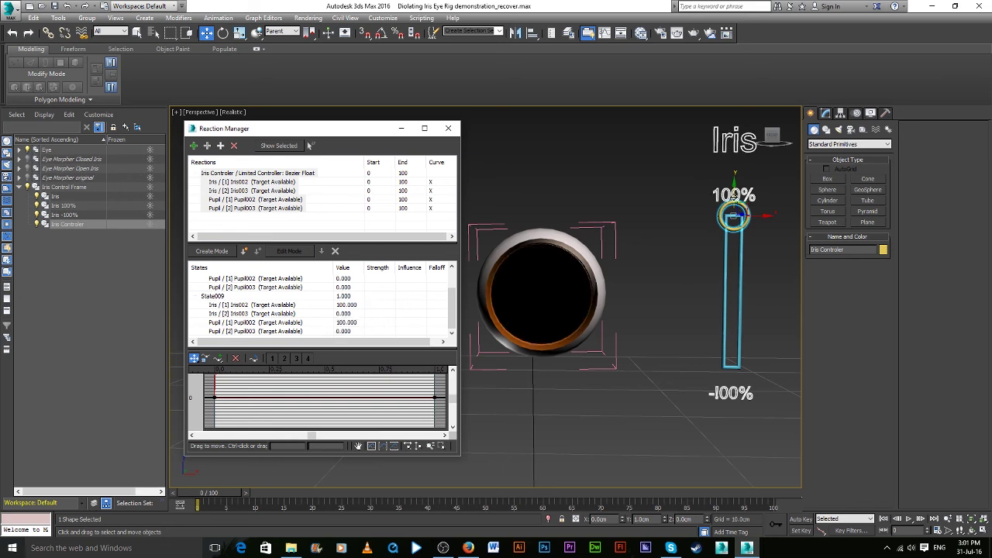
pyautogui.click(733, 199)
pyautogui.moveTo(734, 198)
pyautogui.mouseDown()
pyautogui.moveTo(731, 306)
pyautogui.moveTo(737, 195)
pyautogui.moveTo(748, 282)
pyautogui.moveTo(759, 183)
pyautogui.moveTo(760, 295)
pyautogui.moveTo(747, 181)
pyautogui.moveTo(746, 303)
pyautogui.moveTo(748, 178)
pyautogui.moveTo(752, 349)
pyautogui.mouseUp()
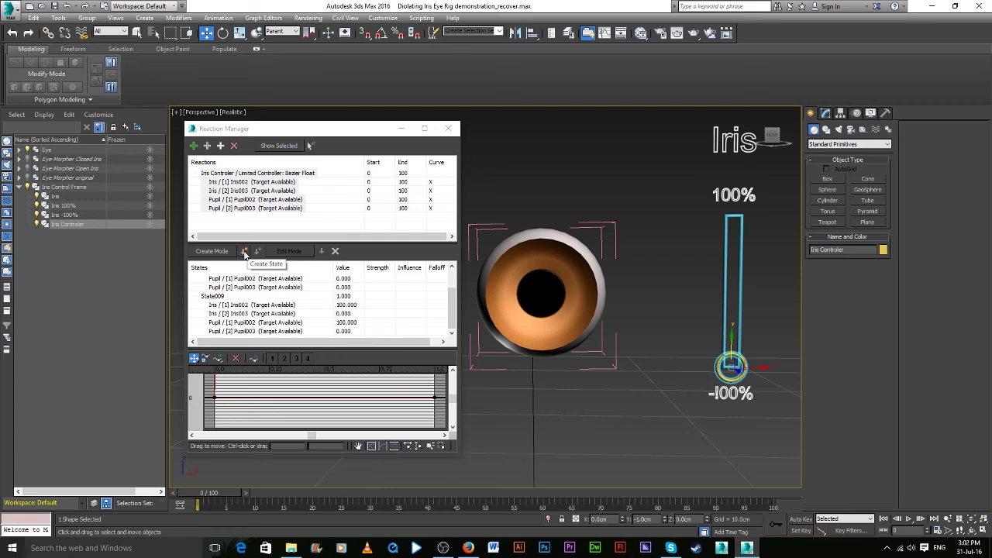
# Record a new state with the controller at the slider bottom
pyautogui.click(244, 254)
pyautogui.scroll(1, 309, 306)
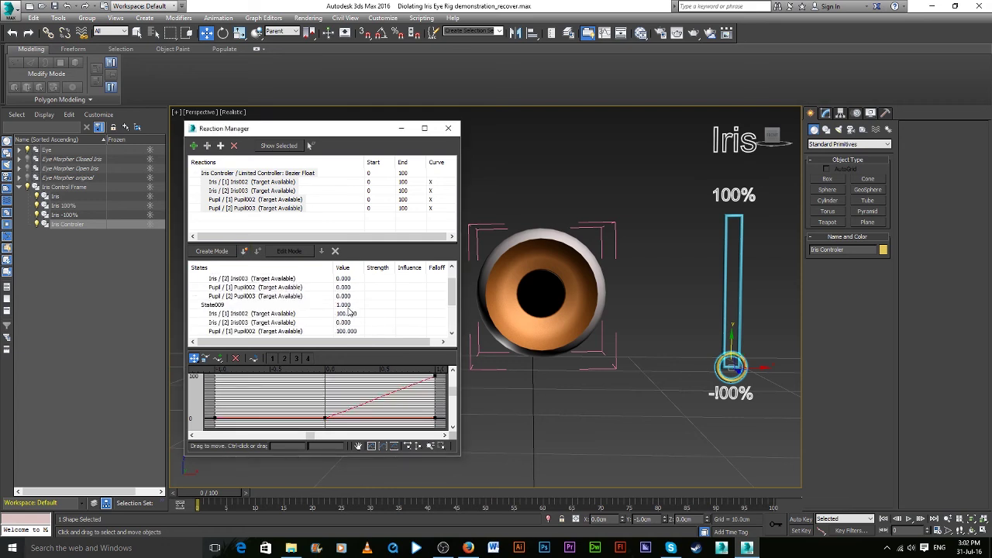
pyautogui.scroll(-2, 349, 308)
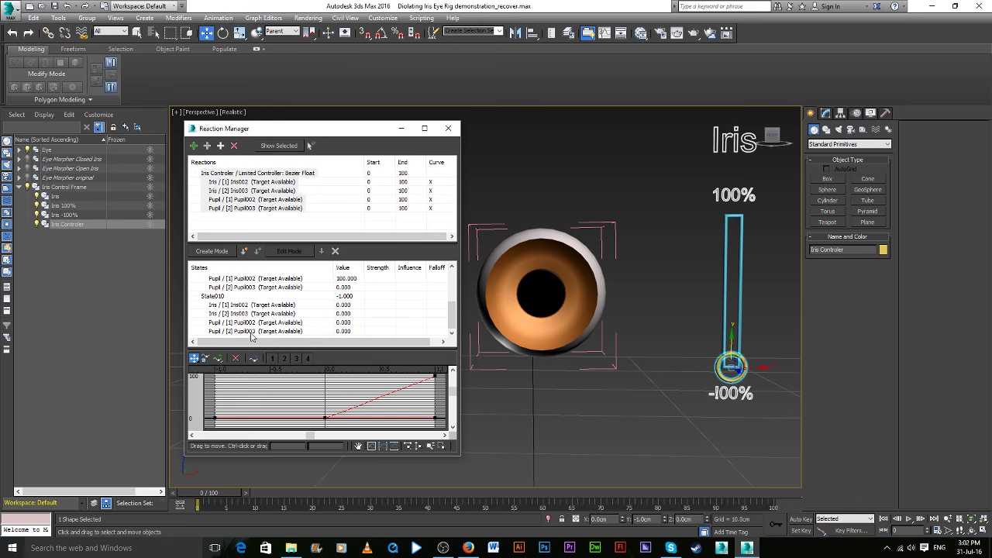
# Set Iris003 and Pupil003 to 100 in State010, then slide the controller up to test
pyautogui.doubleClick(343, 314)
pyautogui.write('100')
pyautogui.press('Return')
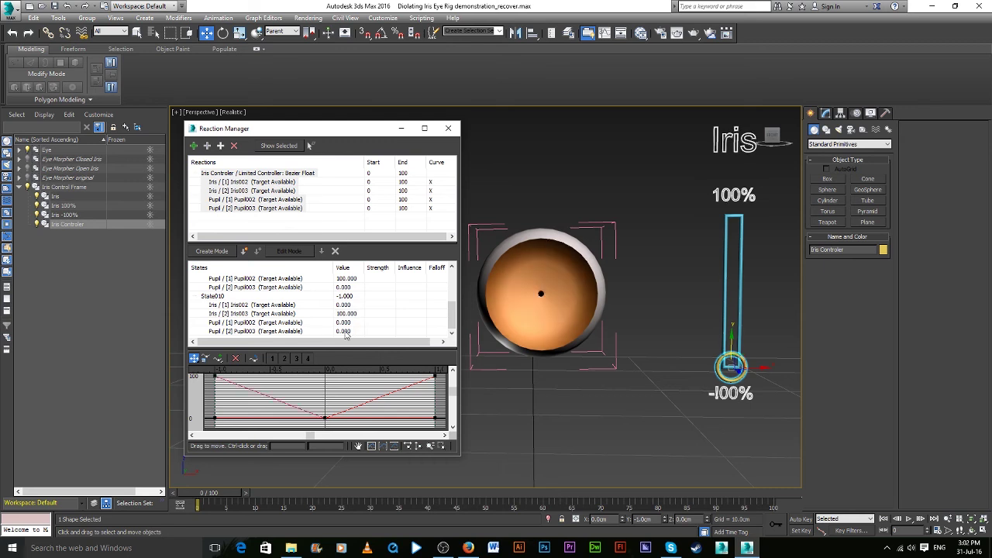
pyautogui.doubleClick(346, 331)
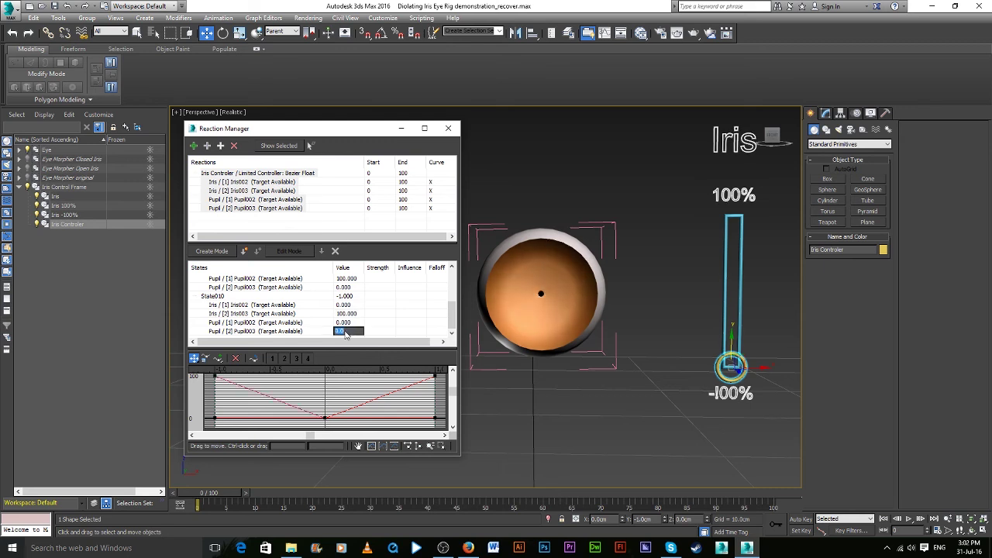
pyautogui.write('10')
pyautogui.press('Return')
pyautogui.moveTo(729, 341)
pyautogui.mouseDown()
pyautogui.moveTo(726, 175)
pyautogui.moveTo(730, 343)
pyautogui.moveTo(731, 210)
pyautogui.moveTo(737, 336)
pyautogui.moveTo(732, 217)
pyautogui.moveTo(732, 288)
pyautogui.moveTo(751, 311)
pyautogui.moveTo(751, 192)
pyautogui.moveTo(759, 318)
pyautogui.moveTo(764, 231)
pyautogui.moveTo(765, 273)
pyautogui.moveTo(765, 263)
pyautogui.moveTo(742, 279)
pyautogui.mouseUp()
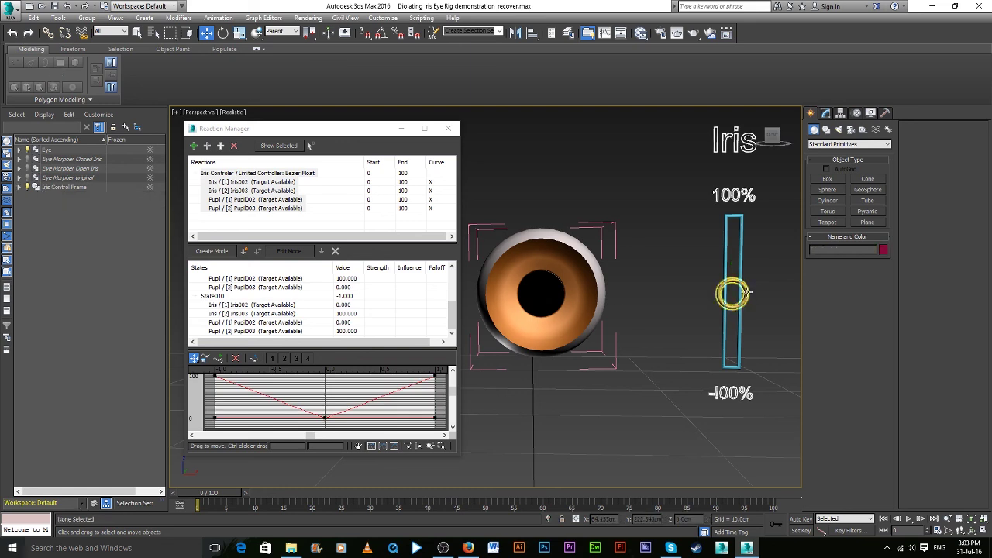
# Drag the Iris Controler along its slider to test the pupil, leaving it at 100%
pyautogui.moveTo(732, 271)
pyautogui.mouseDown()
pyautogui.moveTo(740, 336)
pyautogui.moveTo(738, 202)
pyautogui.mouseUp()
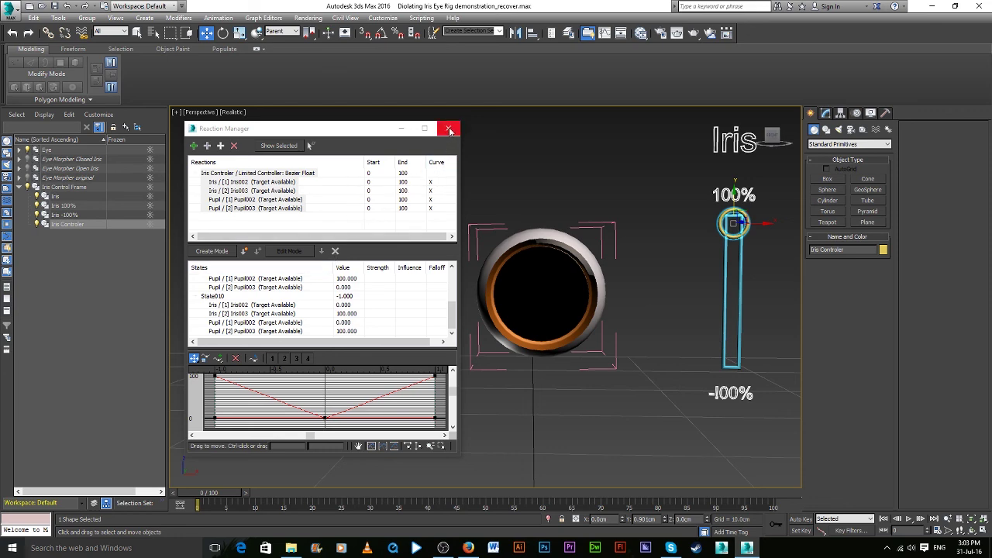
# Close the Reaction Manager, collapse Iris Control Frame and expand the Eye group
pyautogui.click(448, 130)
pyautogui.moveTo(629, 303); pyautogui.dragTo(489, 280, button='middle')
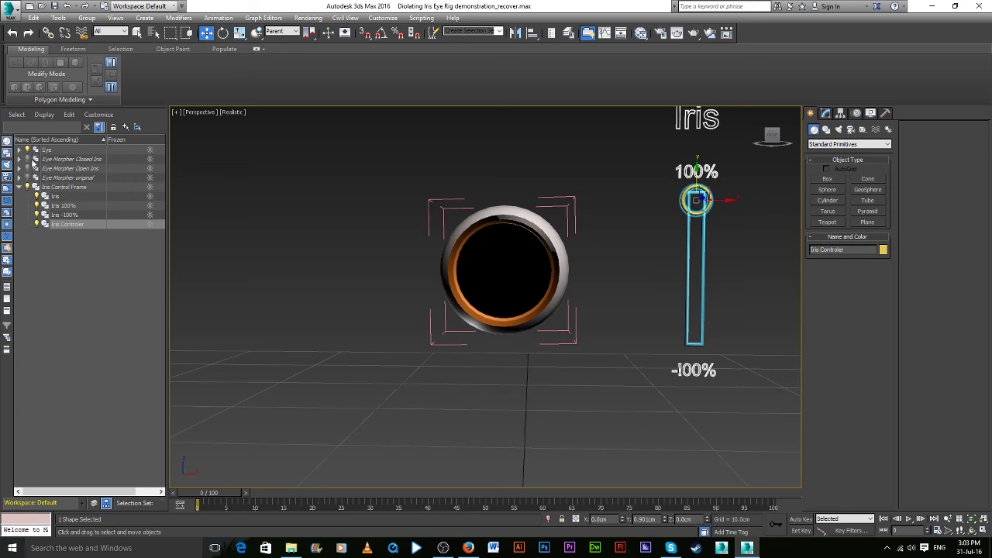
pyautogui.click(19, 188)
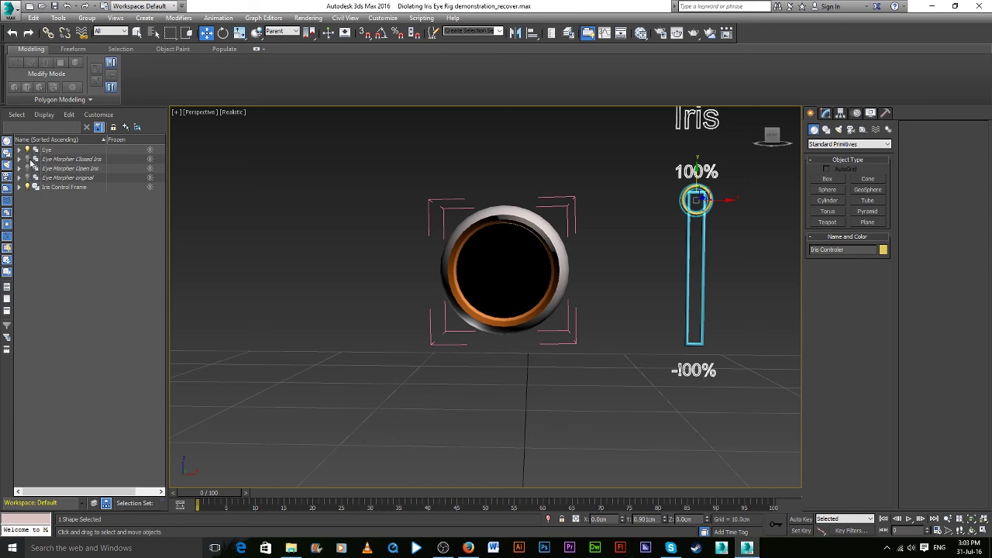
pyautogui.click(19, 150)
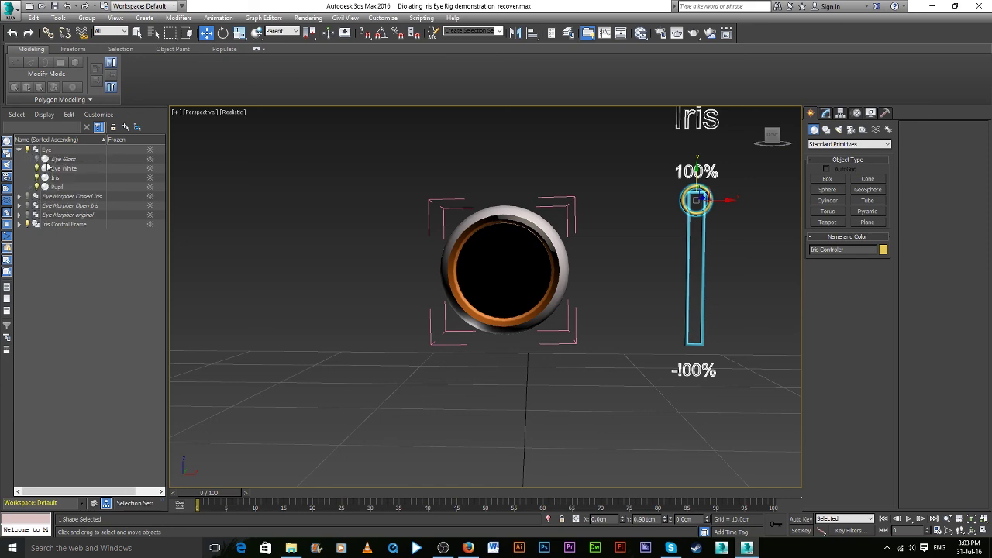
# Orbit the Perspective view to inspect the dilated eye from several angles
pyautogui.keyDown('alt'); pyautogui.moveTo(575, 395); pyautogui.dragTo(496, 434); pyautogui.keyUp('alt')
pyautogui.moveTo(549, 380)
pyautogui.keyDown('alt'); pyautogui.mouseDown(button='middle')
pyautogui.moveTo(485, 407)
pyautogui.moveTo(485, 393)
pyautogui.mouseUp(button='middle'); pyautogui.keyUp('alt')
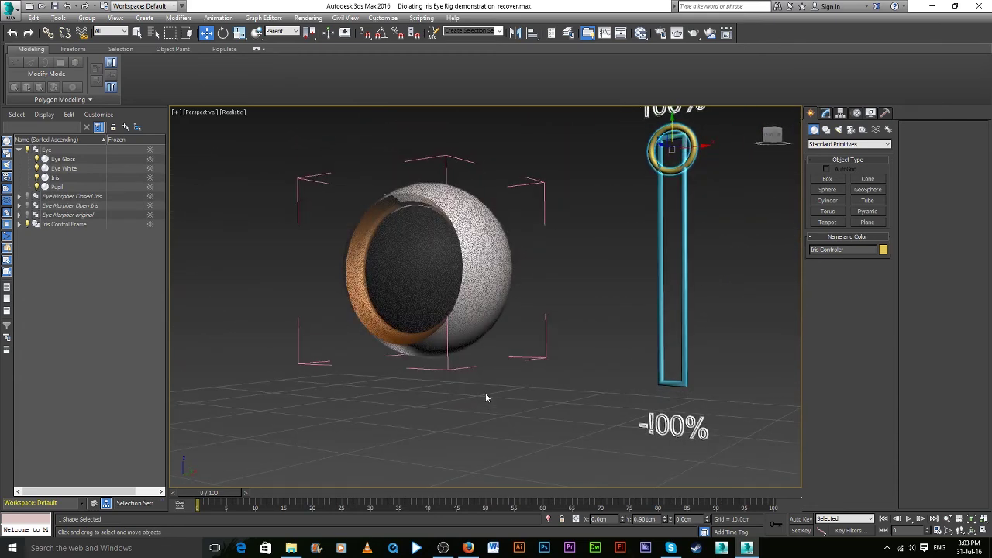
pyautogui.moveTo(559, 337)
pyautogui.keyDown('alt'); pyautogui.mouseDown(button='middle')
pyautogui.moveTo(553, 381)
pyautogui.moveTo(511, 380)
pyautogui.mouseUp(button='middle'); pyautogui.keyUp('alt')
pyautogui.moveTo(674, 344)
pyautogui.keyDown('alt'); pyautogui.mouseDown(button='middle')
pyautogui.moveTo(638, 348)
pyautogui.moveTo(648, 354)
pyautogui.moveTo(704, 336)
pyautogui.moveTo(612, 354)
pyautogui.mouseUp(button='middle'); pyautogui.keyUp('alt')
pyautogui.keyDown('alt'); pyautogui.moveTo(496, 434); pyautogui.dragTo(521, 442, button='middle'); pyautogui.keyUp('alt')
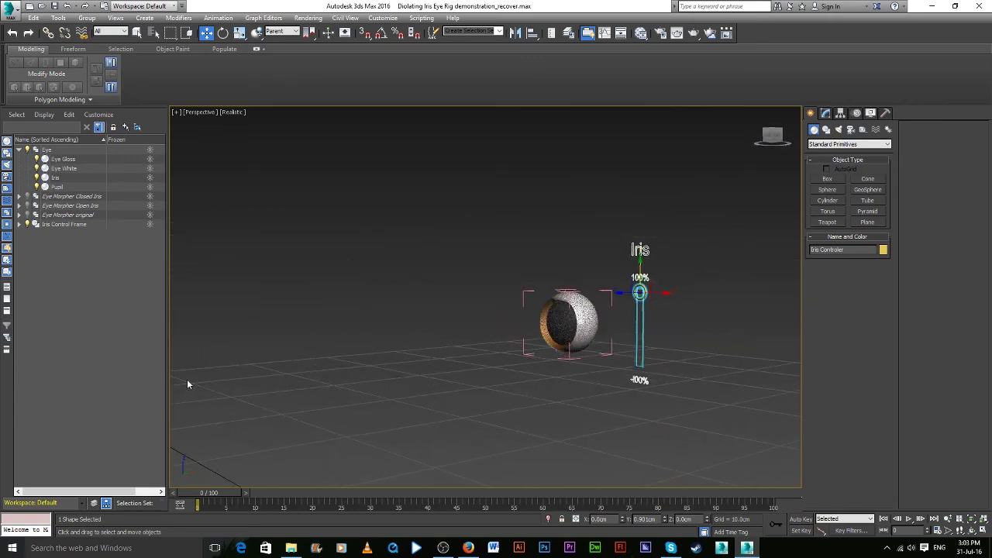
pyautogui.keyDown('alt'); pyautogui.moveTo(488, 363); pyautogui.dragTo(542, 360, button='middle'); pyautogui.keyUp('alt')
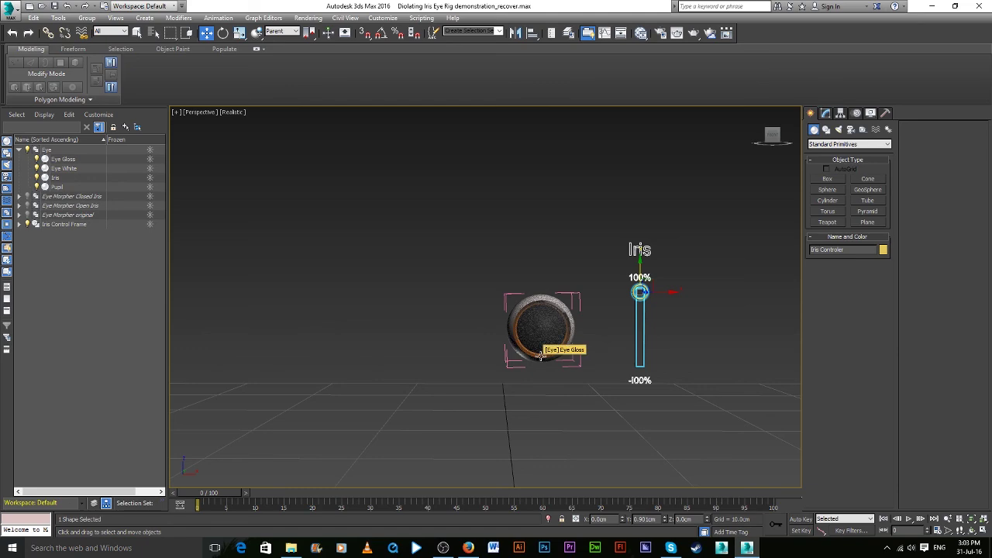
pyautogui.moveTo(608, 338)
pyautogui.keyDown('alt'); pyautogui.mouseDown(button='middle')
pyautogui.moveTo(573, 349)
pyautogui.moveTo(516, 290)
pyautogui.moveTo(480, 296)
pyautogui.moveTo(503, 293)
pyautogui.moveTo(488, 294)
pyautogui.moveTo(505, 398)
pyautogui.moveTo(527, 365)
pyautogui.moveTo(523, 330)
pyautogui.moveTo(563, 341)
pyautogui.mouseUp(button='middle'); pyautogui.keyUp('alt')
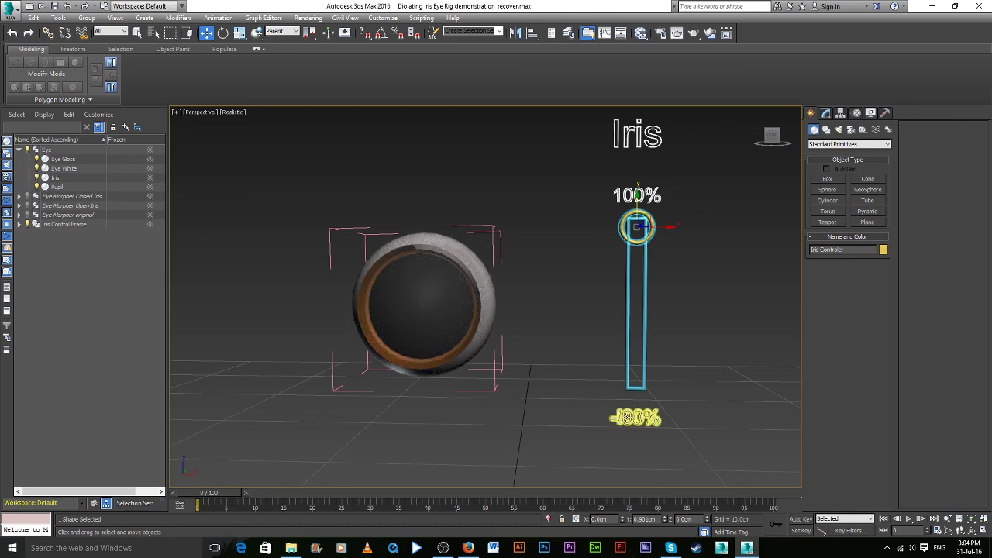
# Correct the first digit of the -100% label's text, then reselect the Iris Controler
pyautogui.click(626, 417)
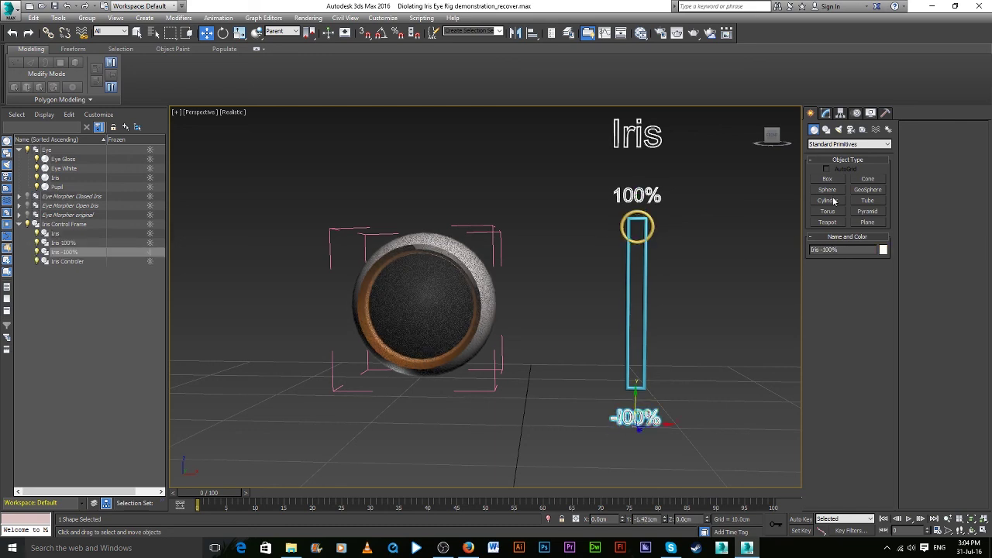
pyautogui.click(825, 113)
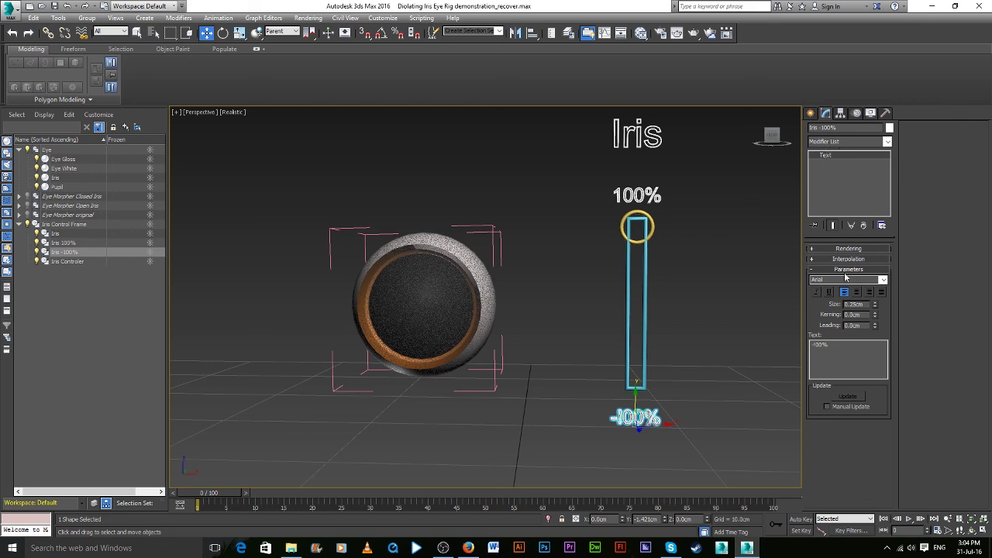
pyautogui.click(829, 344)
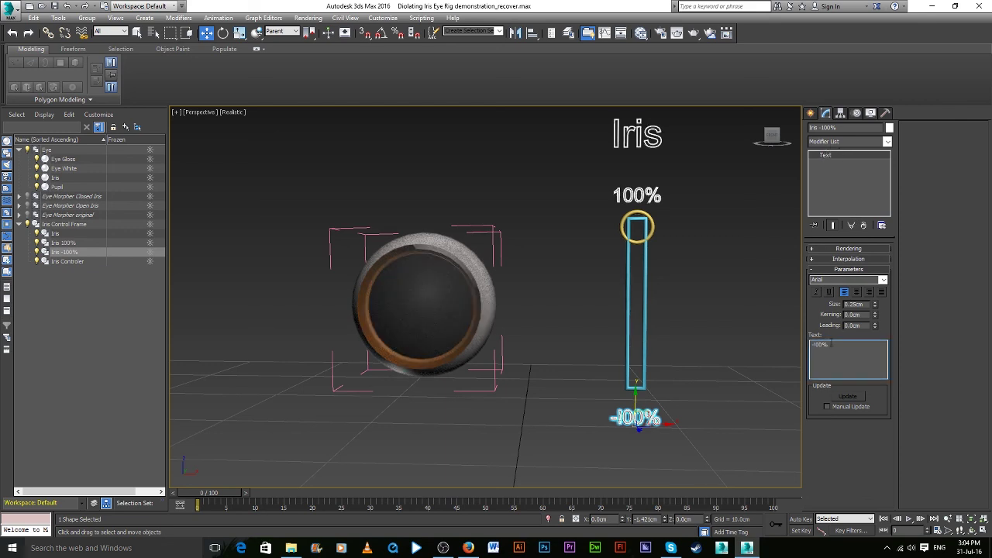
pyautogui.press('BackSpace')
pyautogui.write('1')
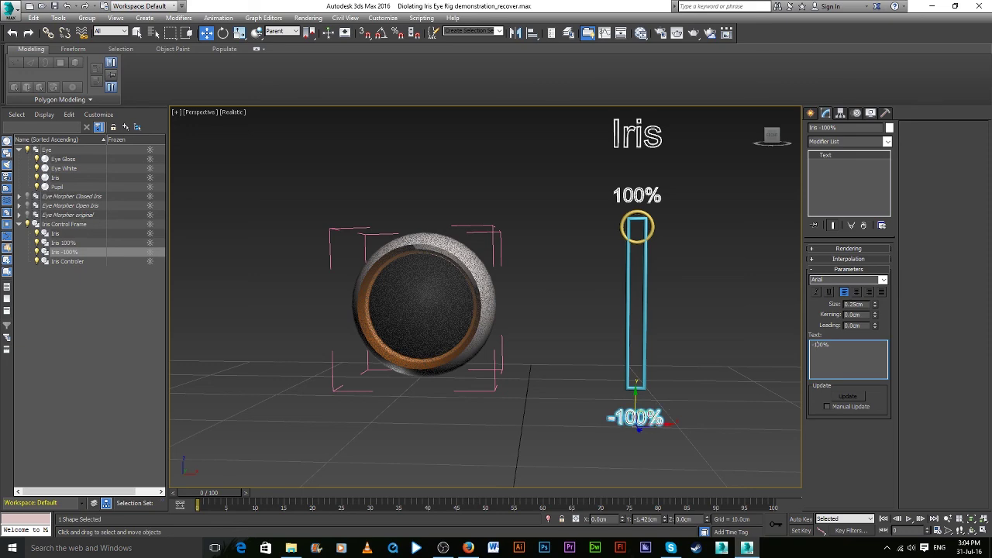
pyautogui.click(696, 424)
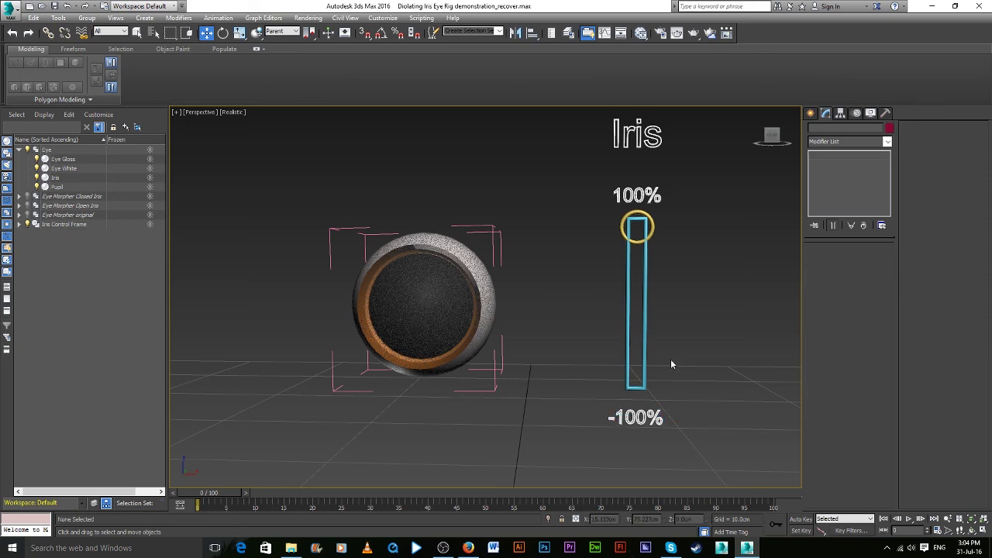
pyautogui.keyDown('alt'); pyautogui.moveTo(685, 348); pyautogui.dragTo(714, 340, button='middle'); pyautogui.keyUp('alt')
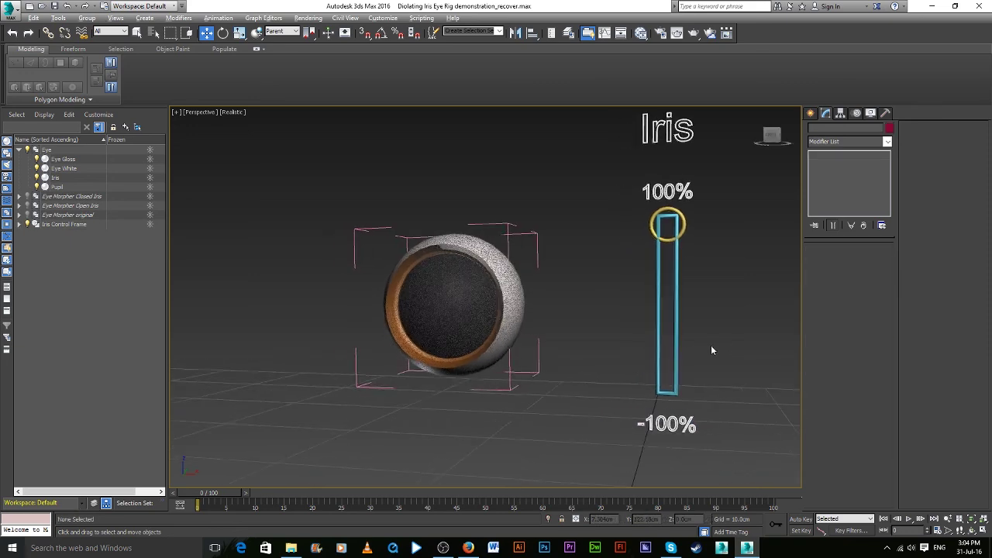
pyautogui.click(667, 225)
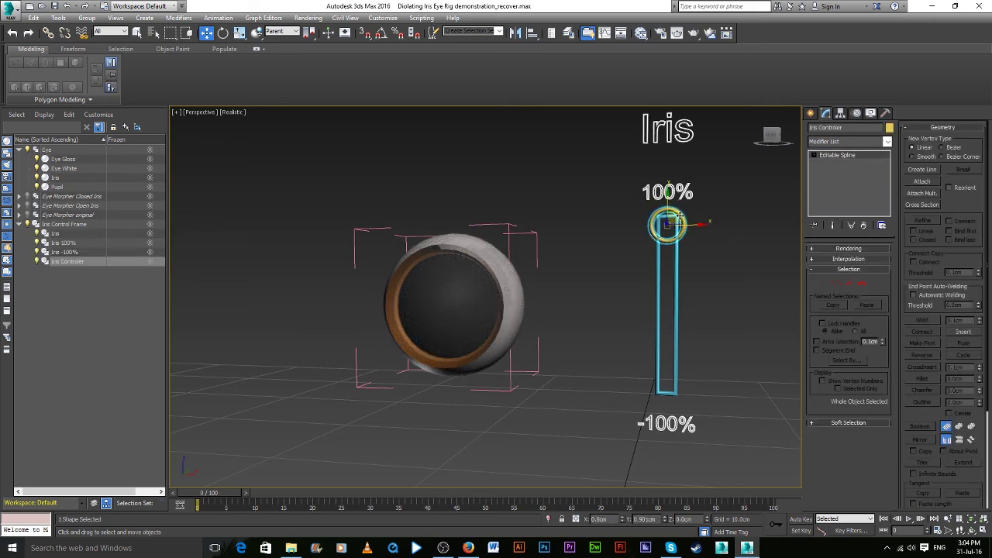
# Render the eye with the controller near the top, then at -100%
pyautogui.moveTo(666, 204)
pyautogui.mouseDown()
pyautogui.moveTo(645, 375)
pyautogui.moveTo(662, 222)
pyautogui.moveTo(662, 328)
pyautogui.moveTo(683, 362)
pyautogui.moveTo(682, 202)
pyautogui.moveTo(682, 353)
pyautogui.moveTo(683, 222)
pyautogui.moveTo(685, 325)
pyautogui.moveTo(695, 213)
pyautogui.mouseUp()
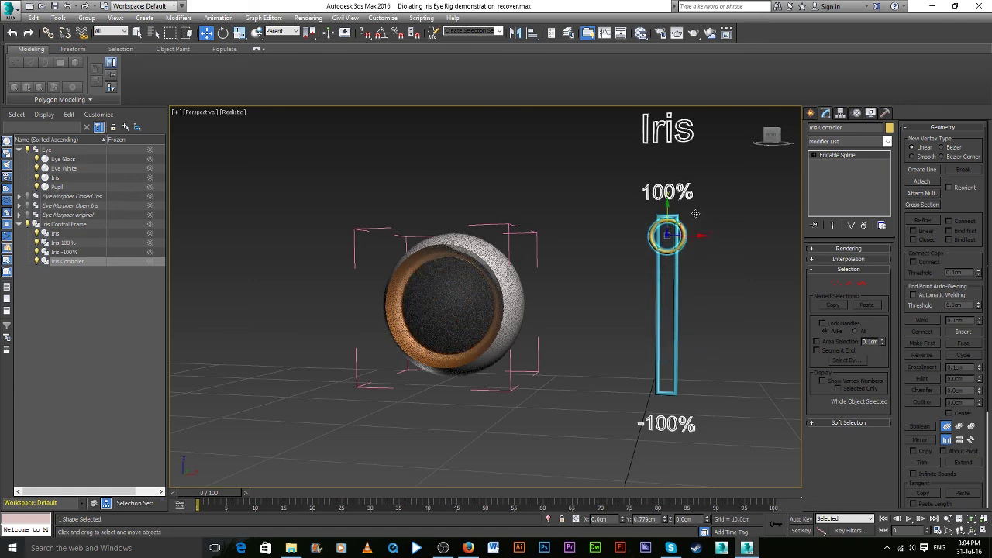
pyautogui.click(694, 33)
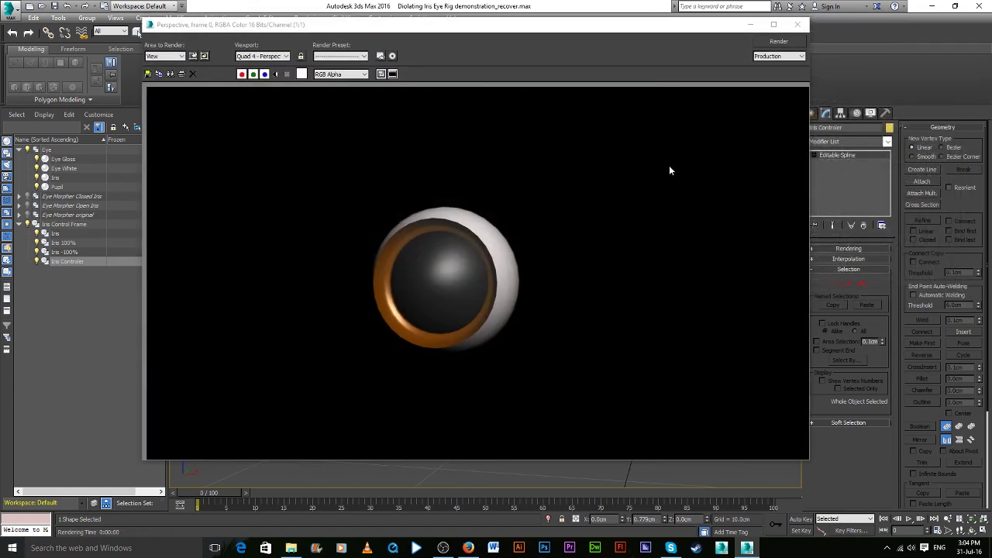
pyautogui.click(797, 24)
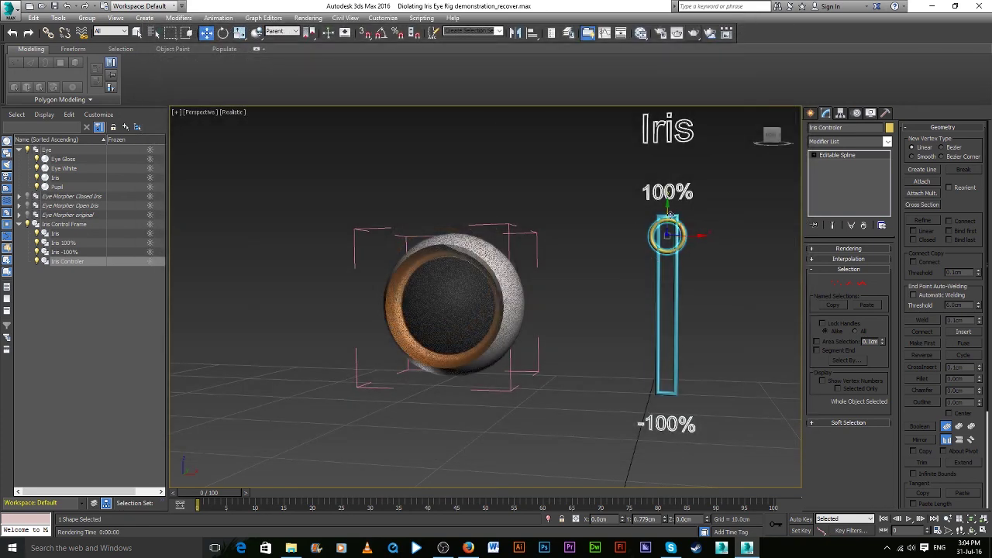
pyautogui.moveTo(670, 214); pyautogui.dragTo(671, 378)
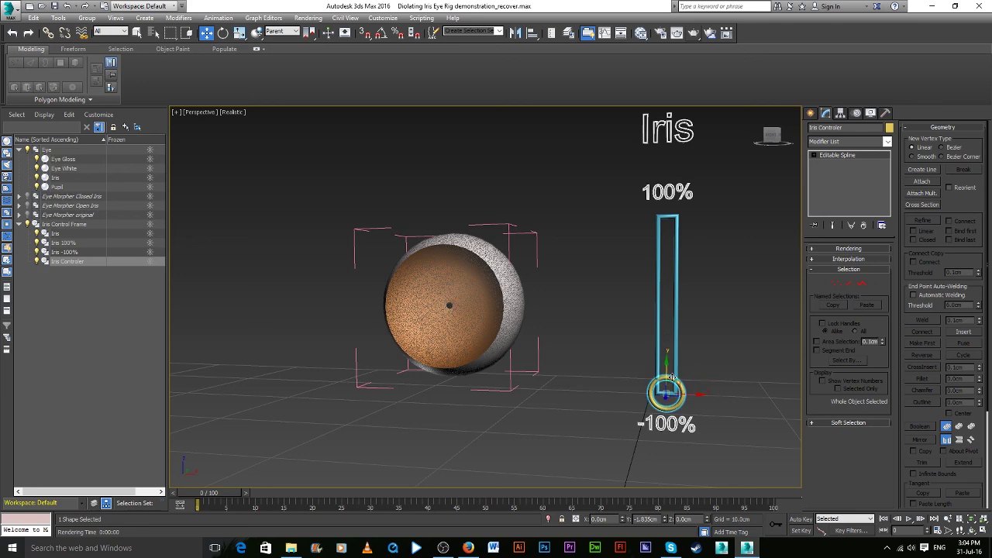
pyautogui.click(707, 34)
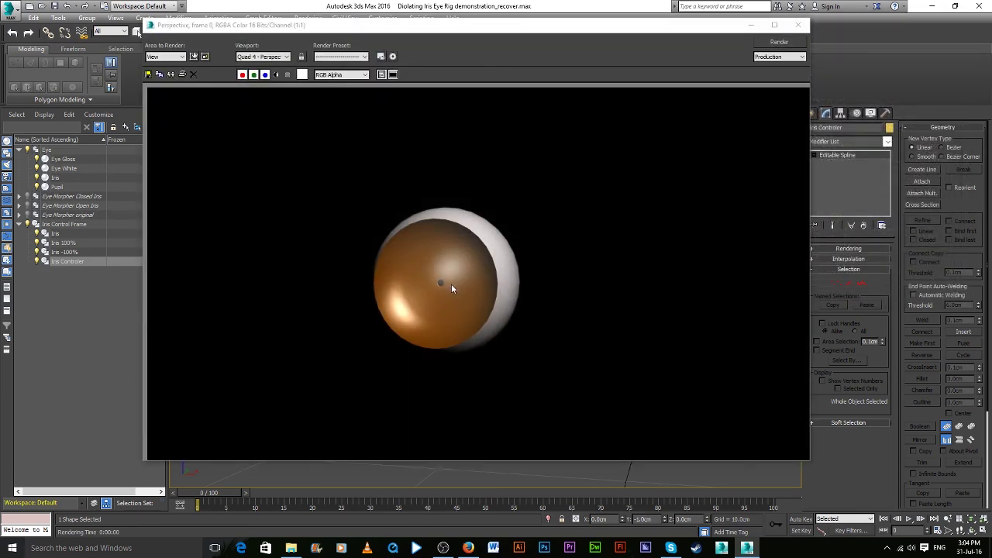
pyautogui.click(798, 25)
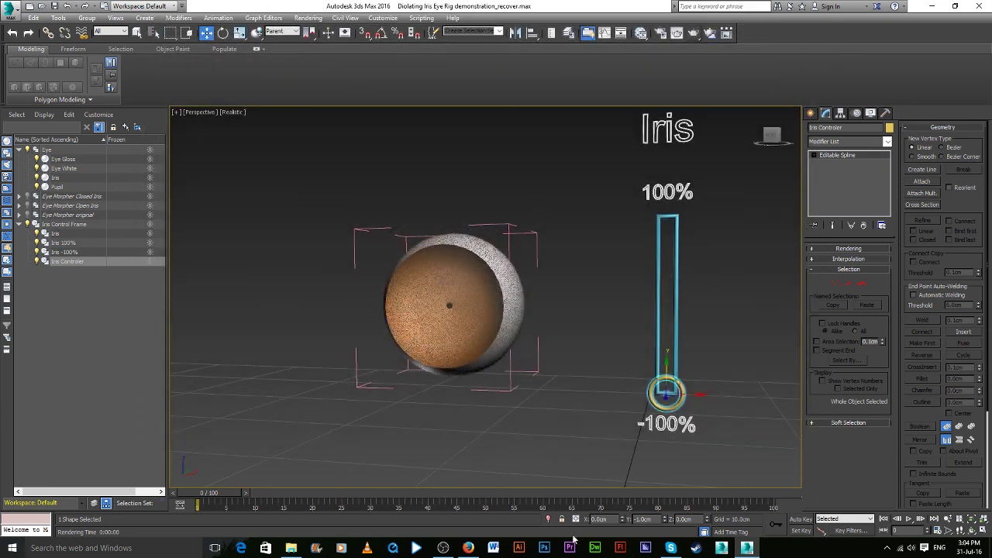
# Zero the controller's Y position, render the medium pupil, and reset it to 0 again
pyautogui.rightClick(664, 521)
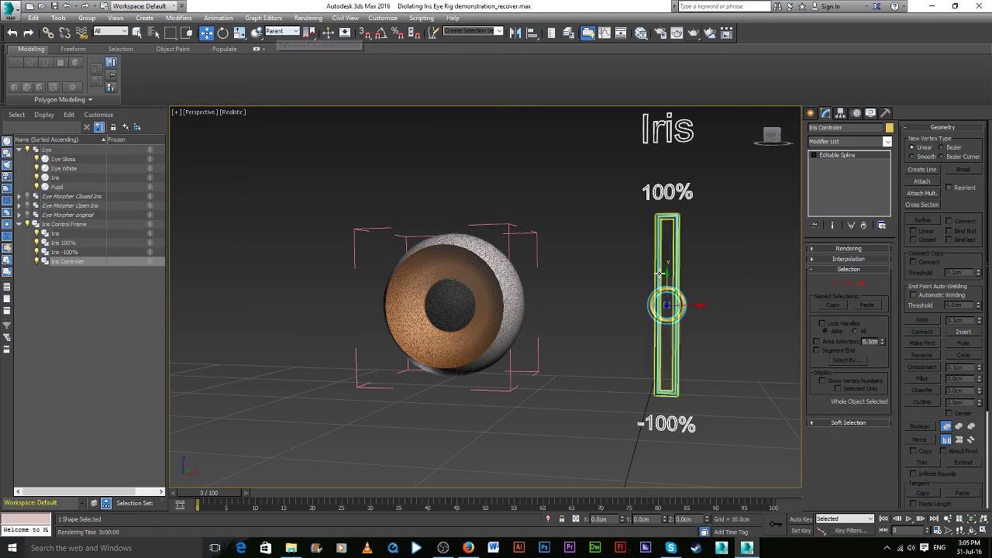
pyautogui.click(694, 33)
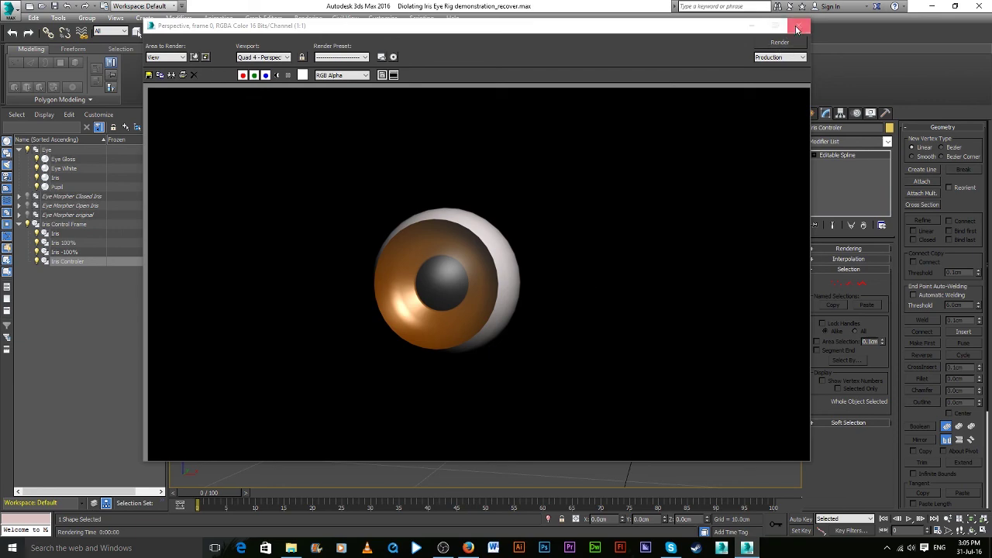
pyautogui.click(797, 28)
pyautogui.moveTo(667, 303)
pyautogui.mouseDown()
pyautogui.moveTo(672, 224)
pyautogui.moveTo(697, 361)
pyautogui.moveTo(708, 217)
pyautogui.moveTo(710, 341)
pyautogui.moveTo(715, 217)
pyautogui.moveTo(719, 305)
pyautogui.moveTo(713, 354)
pyautogui.moveTo(714, 218)
pyautogui.moveTo(701, 346)
pyautogui.moveTo(700, 211)
pyautogui.moveTo(694, 371)
pyautogui.moveTo(698, 182)
pyautogui.moveTo(700, 363)
pyautogui.moveTo(706, 189)
pyautogui.moveTo(706, 320)
pyautogui.moveTo(705, 272)
pyautogui.mouseUp()
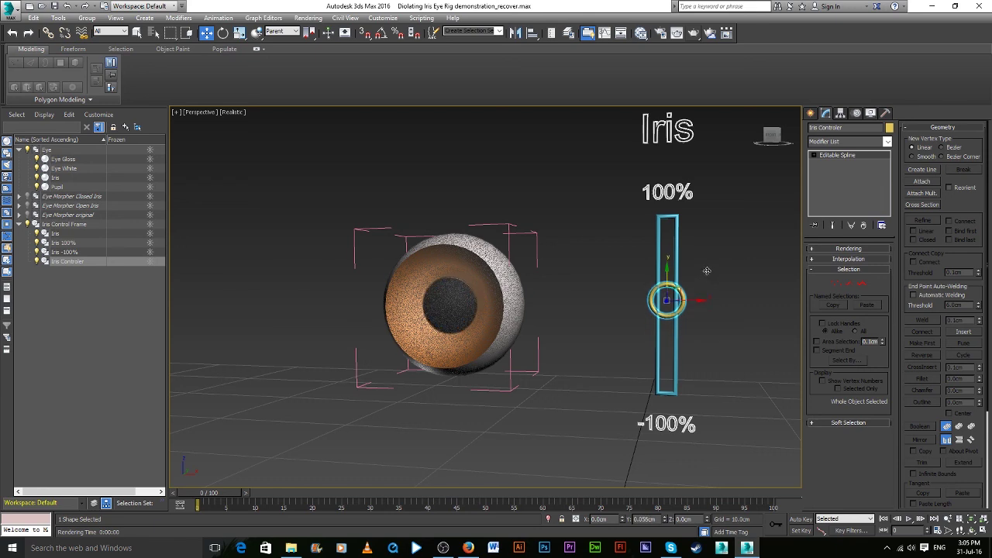
pyautogui.rightClick(664, 521)
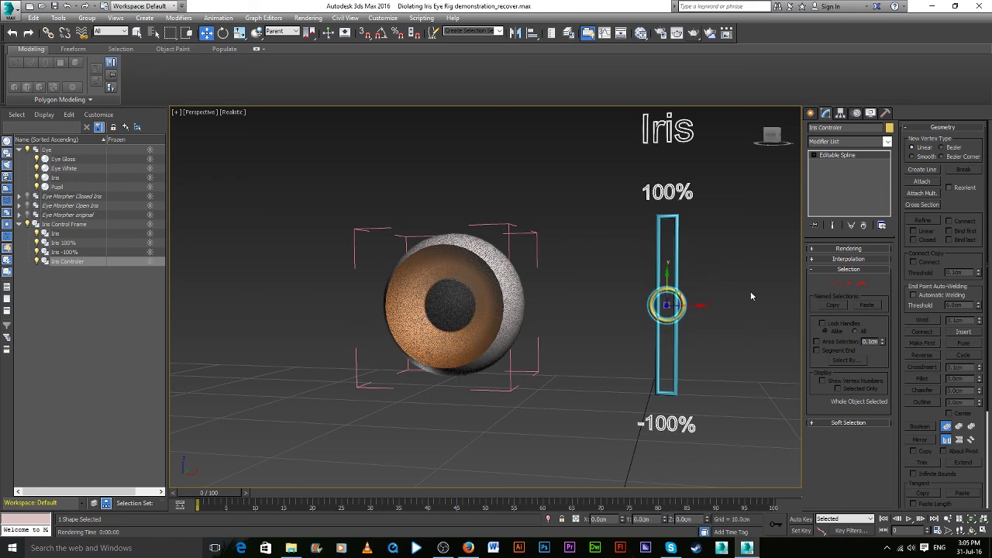